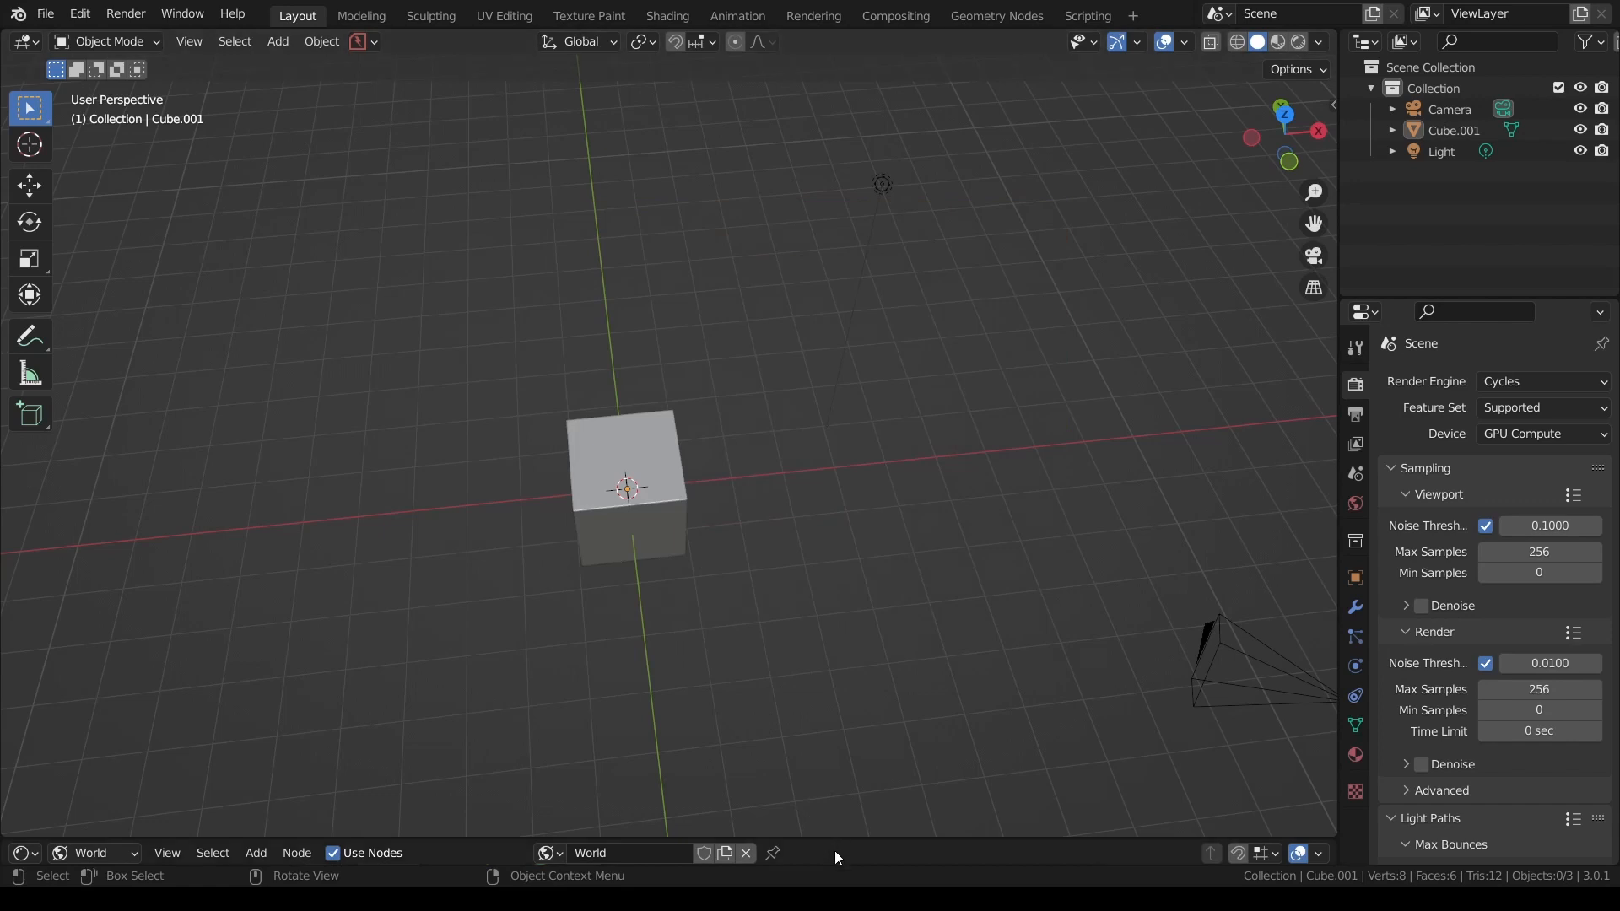
- Enlarge the editor area below the 3D viewport and switch it from the world shader nodes to a Timeline
left_click_drag(835, 842, 899, 560)
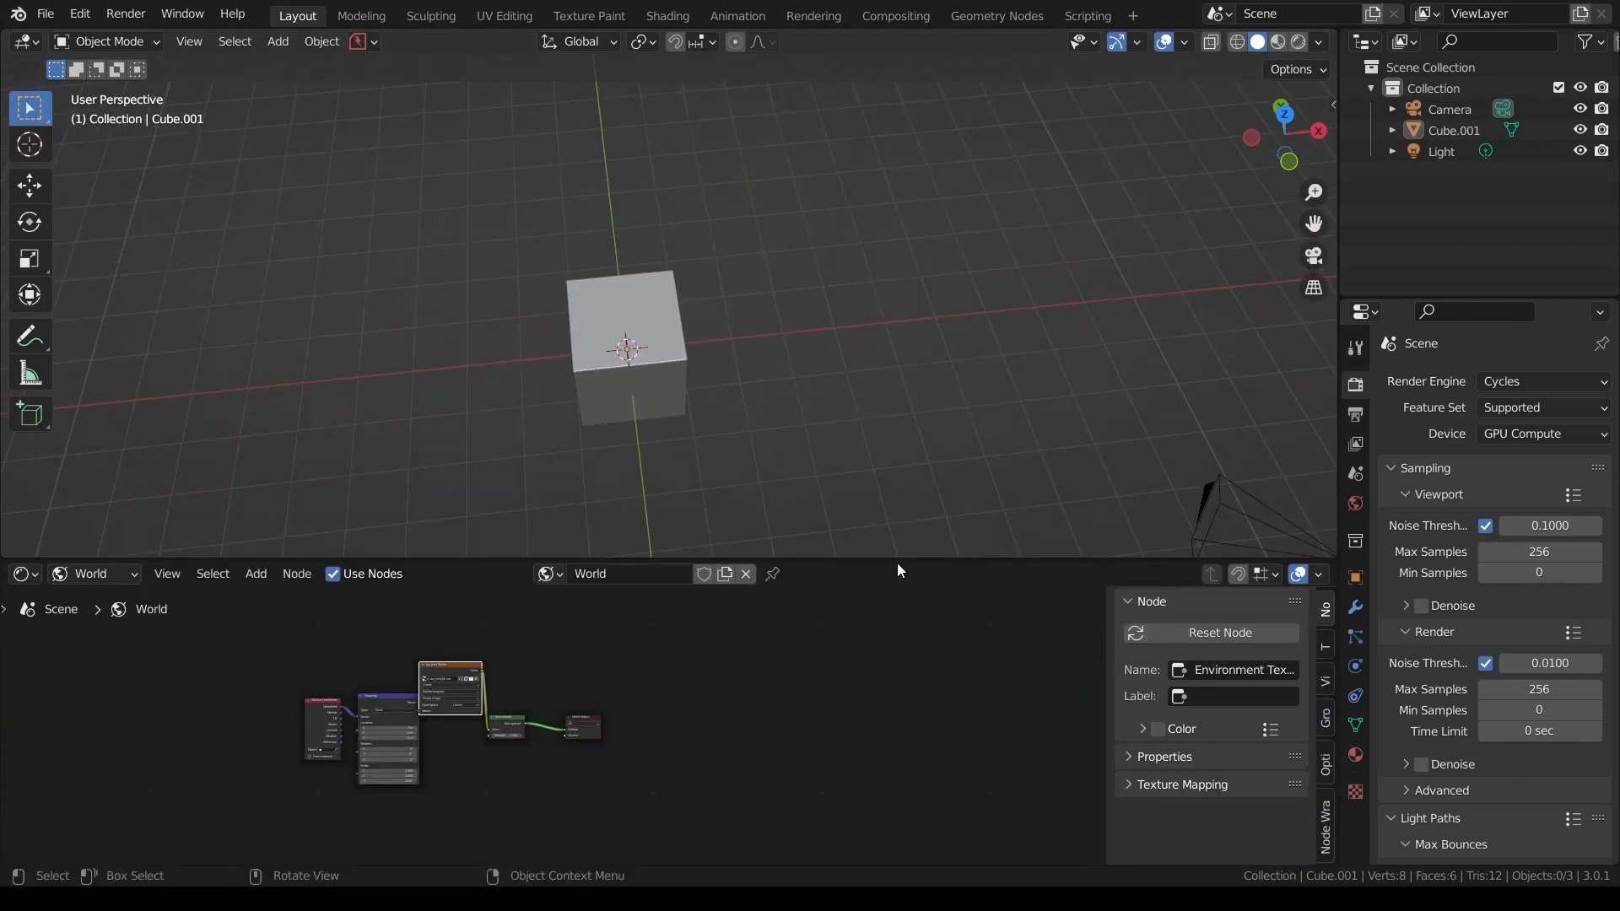
left_click(25, 575)
left_click(287, 657)
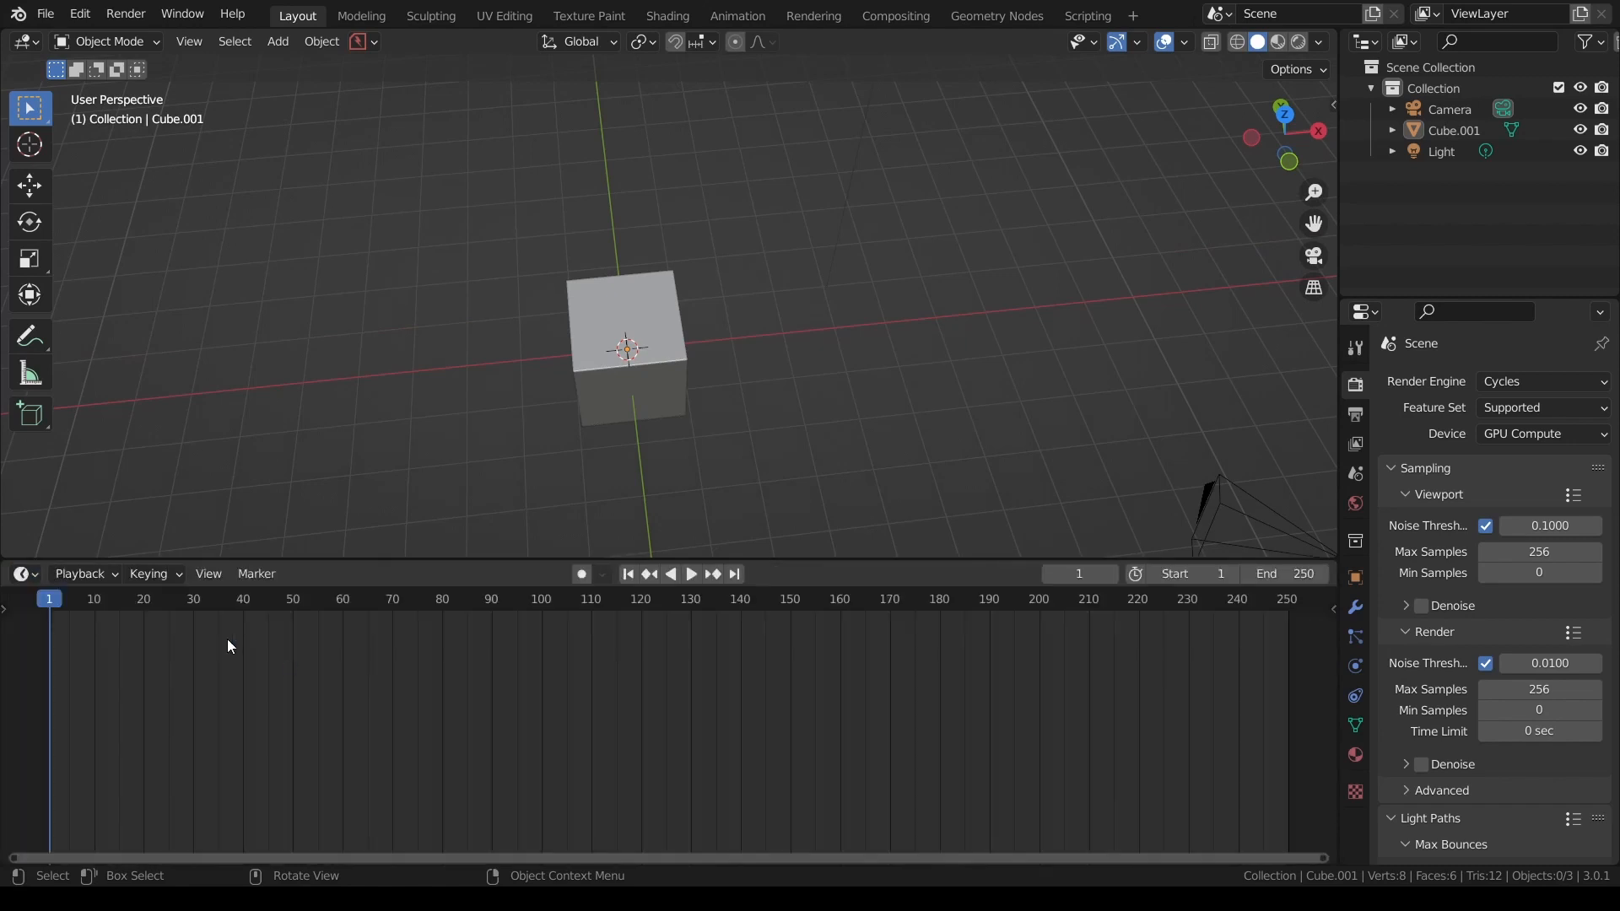
- Select the cube and try out the timeline by scrubbing and playing it, ending with the playhead on frame 1
left_click_drag(52, 600, 223, 601)
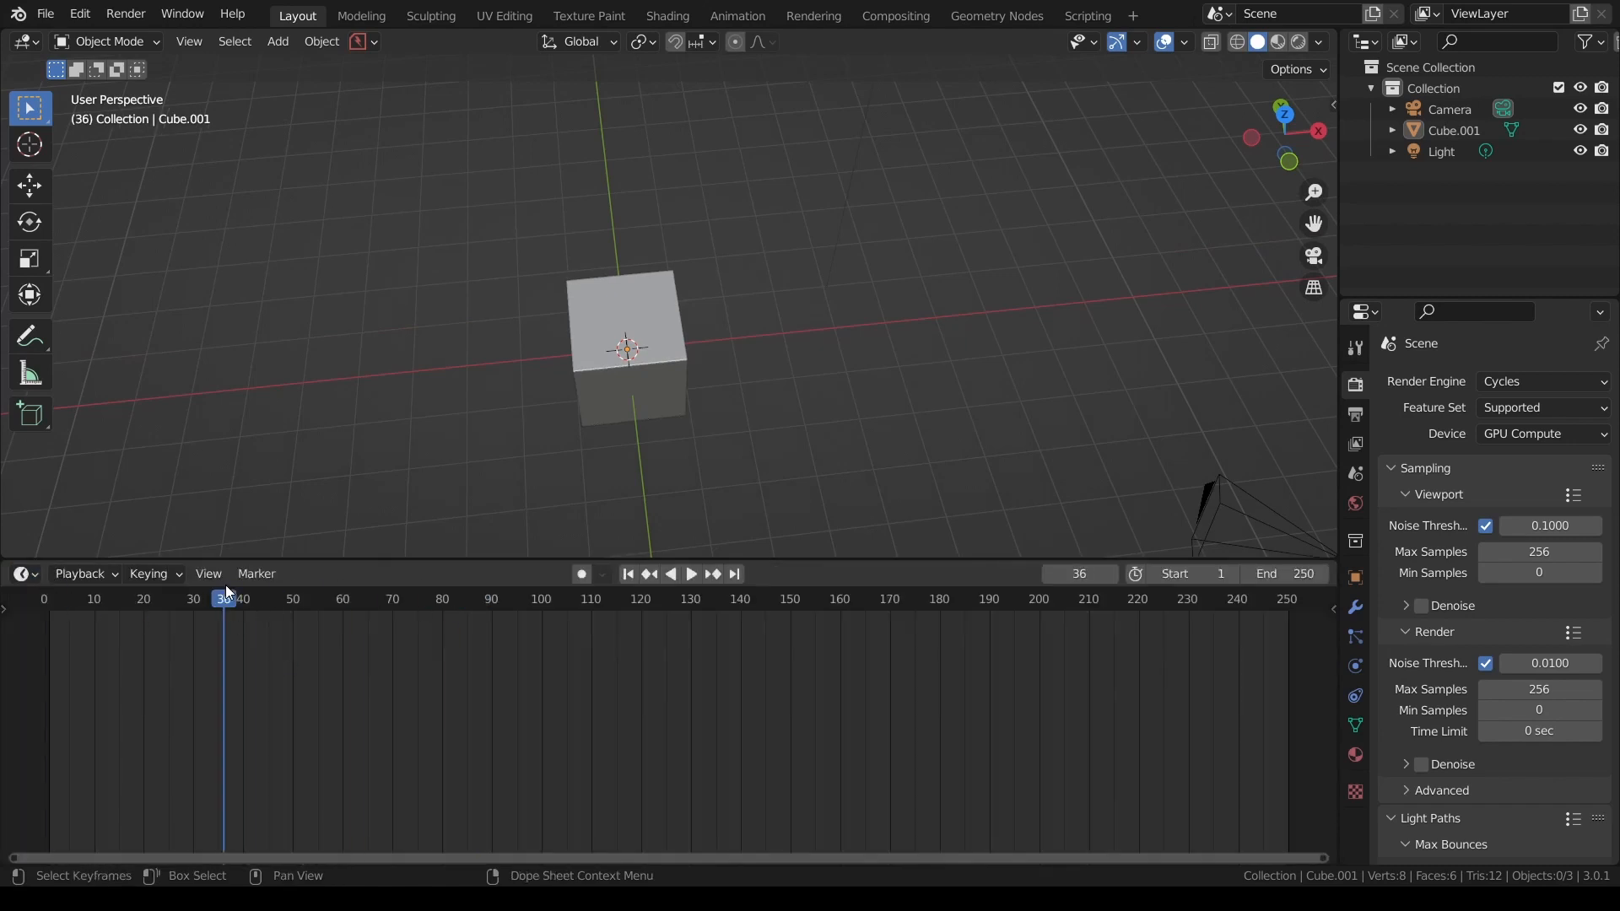
left_click(629, 323)
key("i")
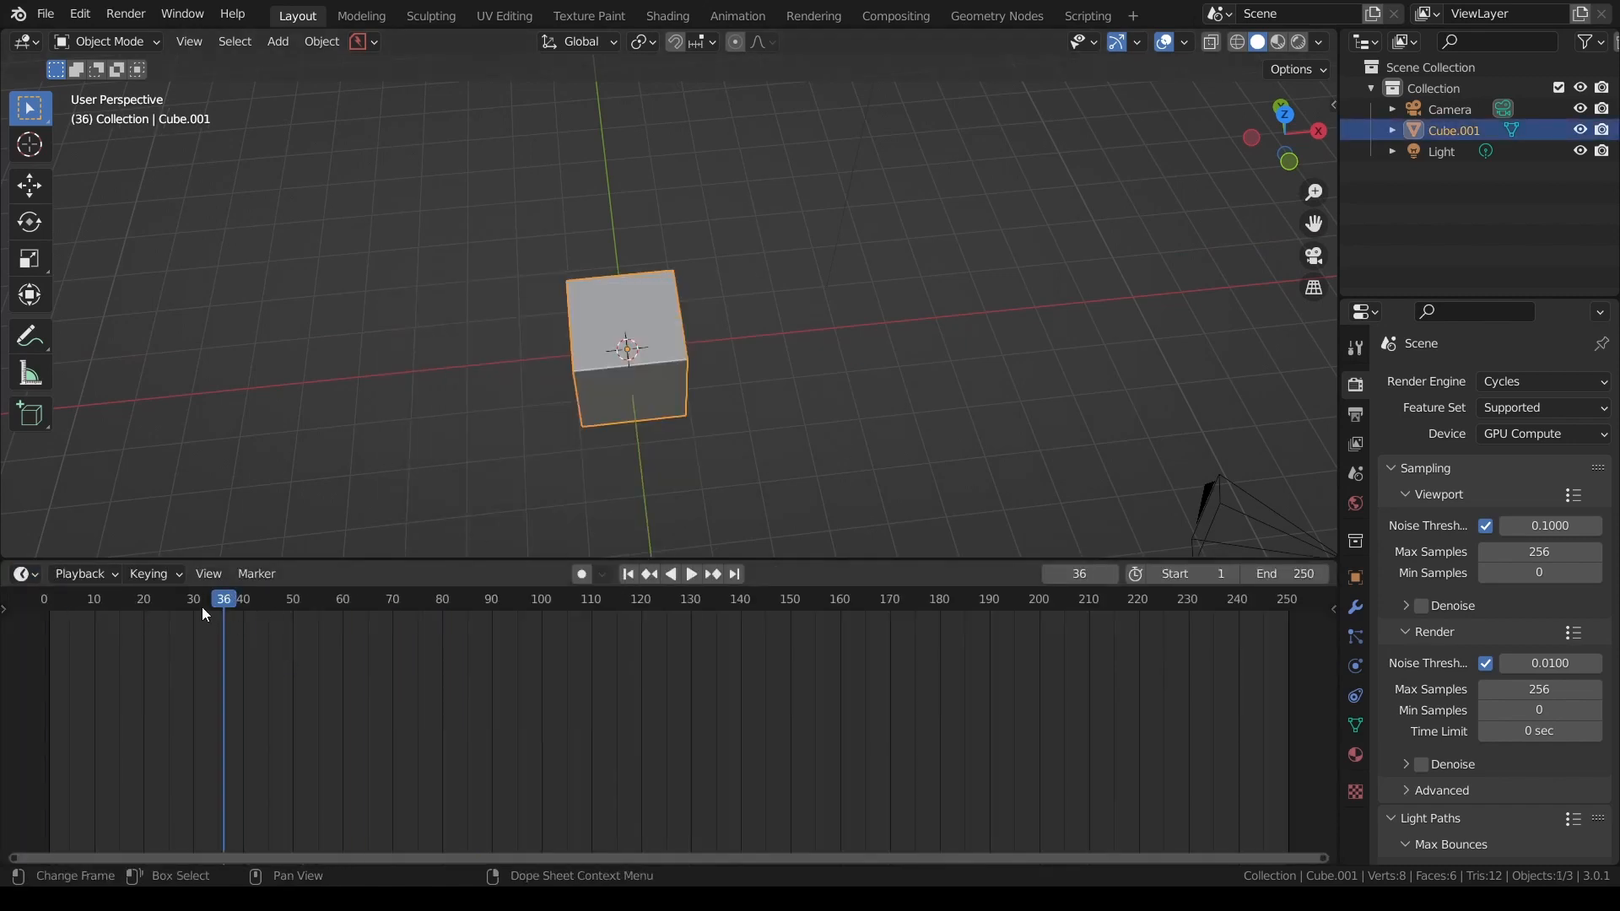
left_click_drag(232, 600, 599, 619)
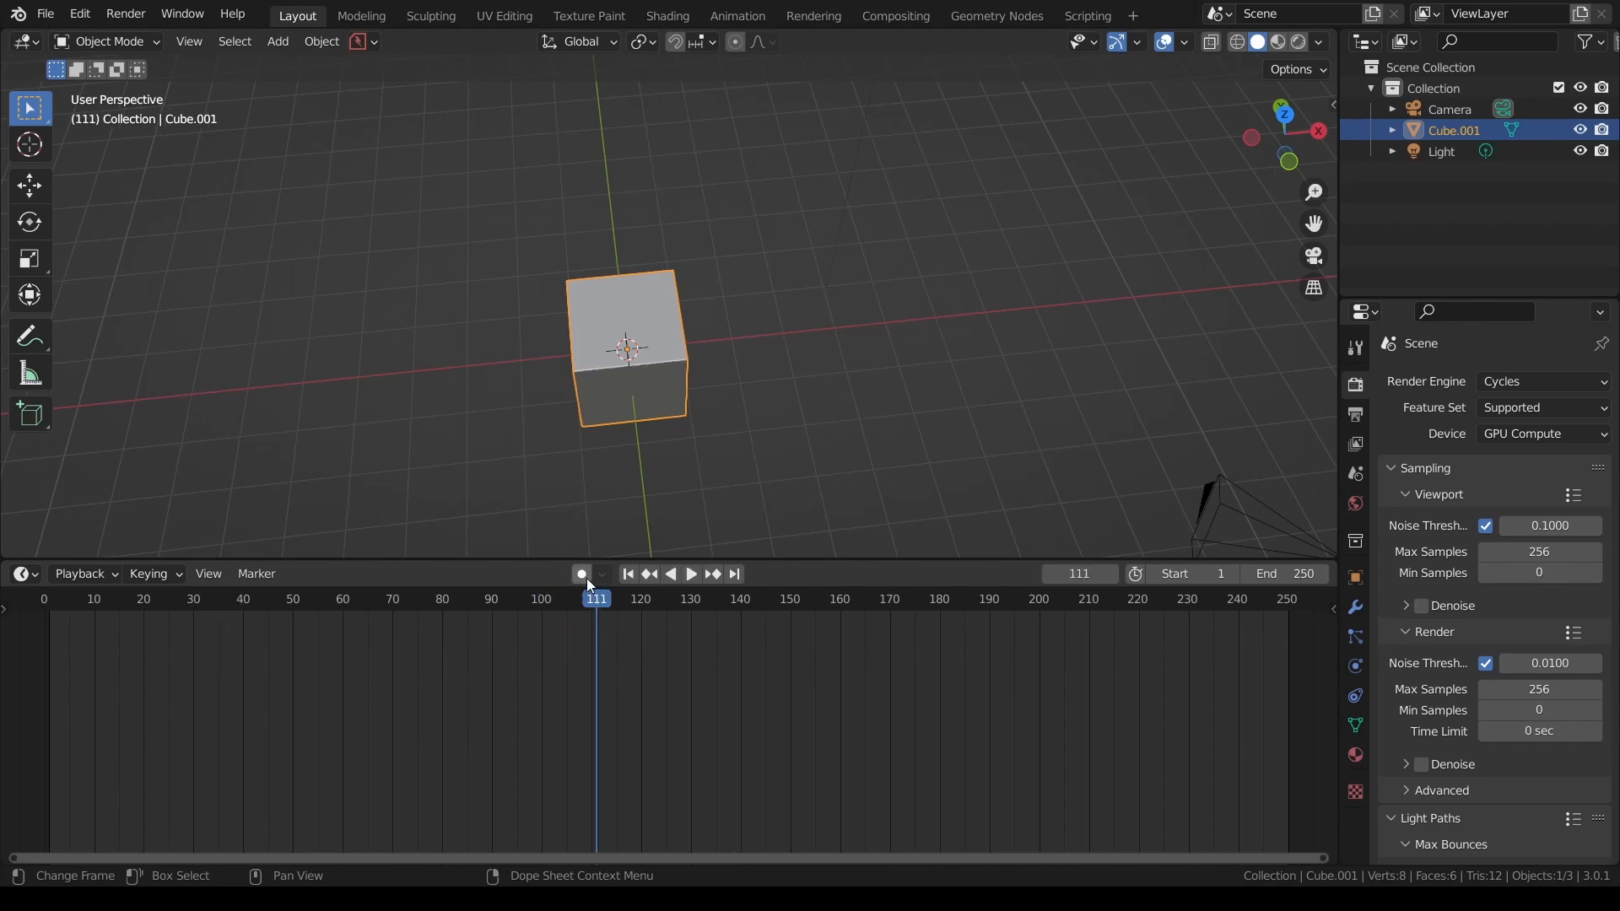
left_click(689, 581)
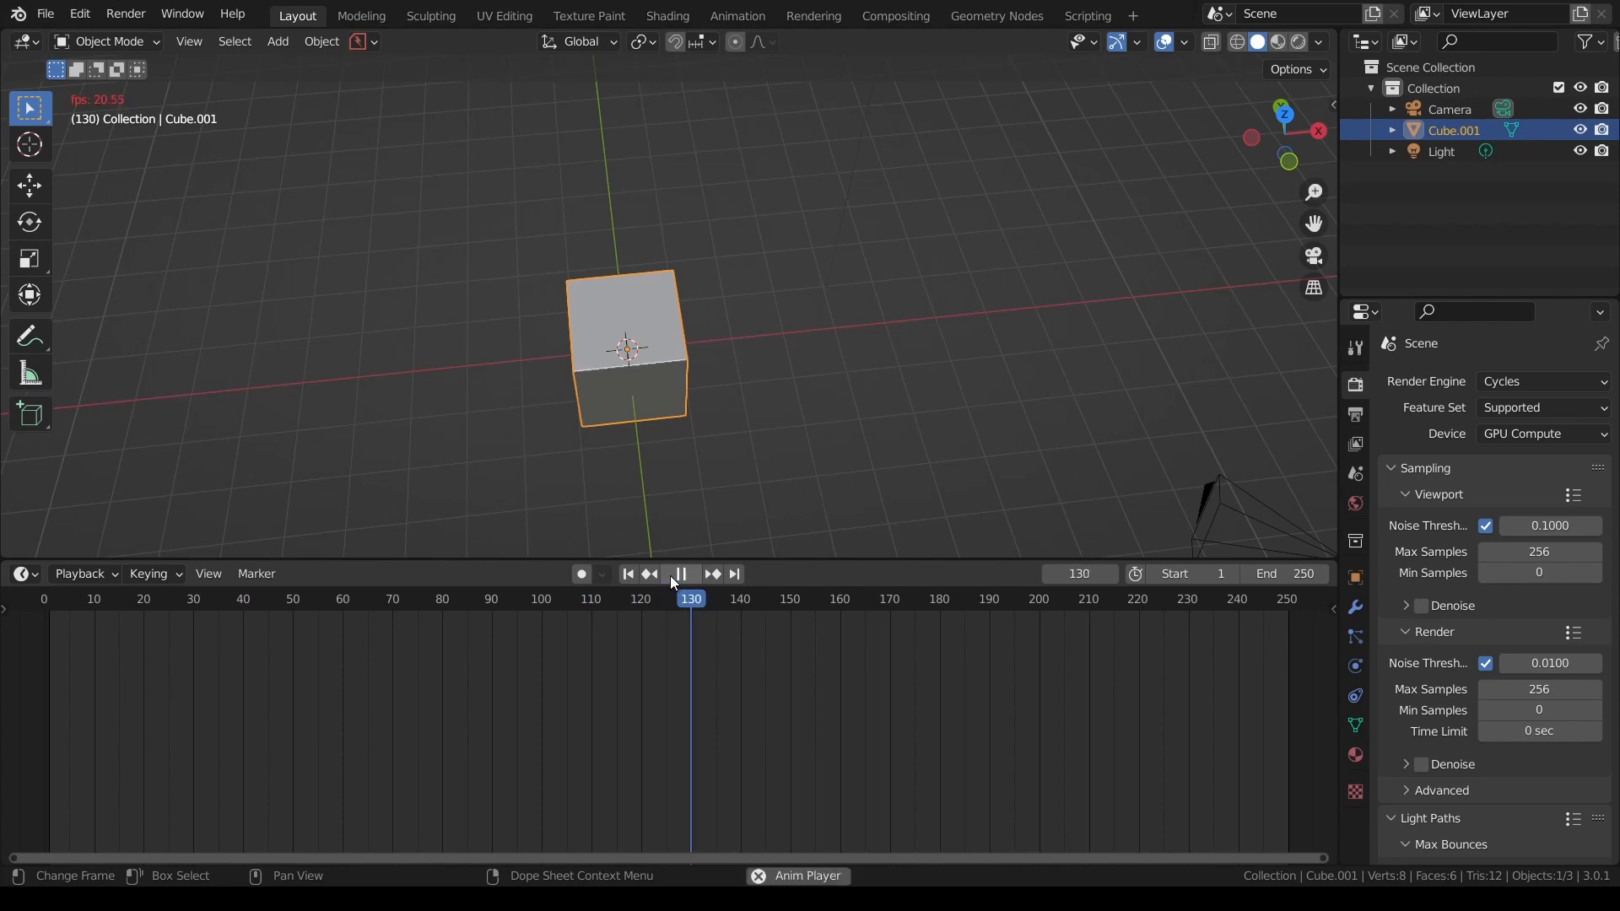
key("space")
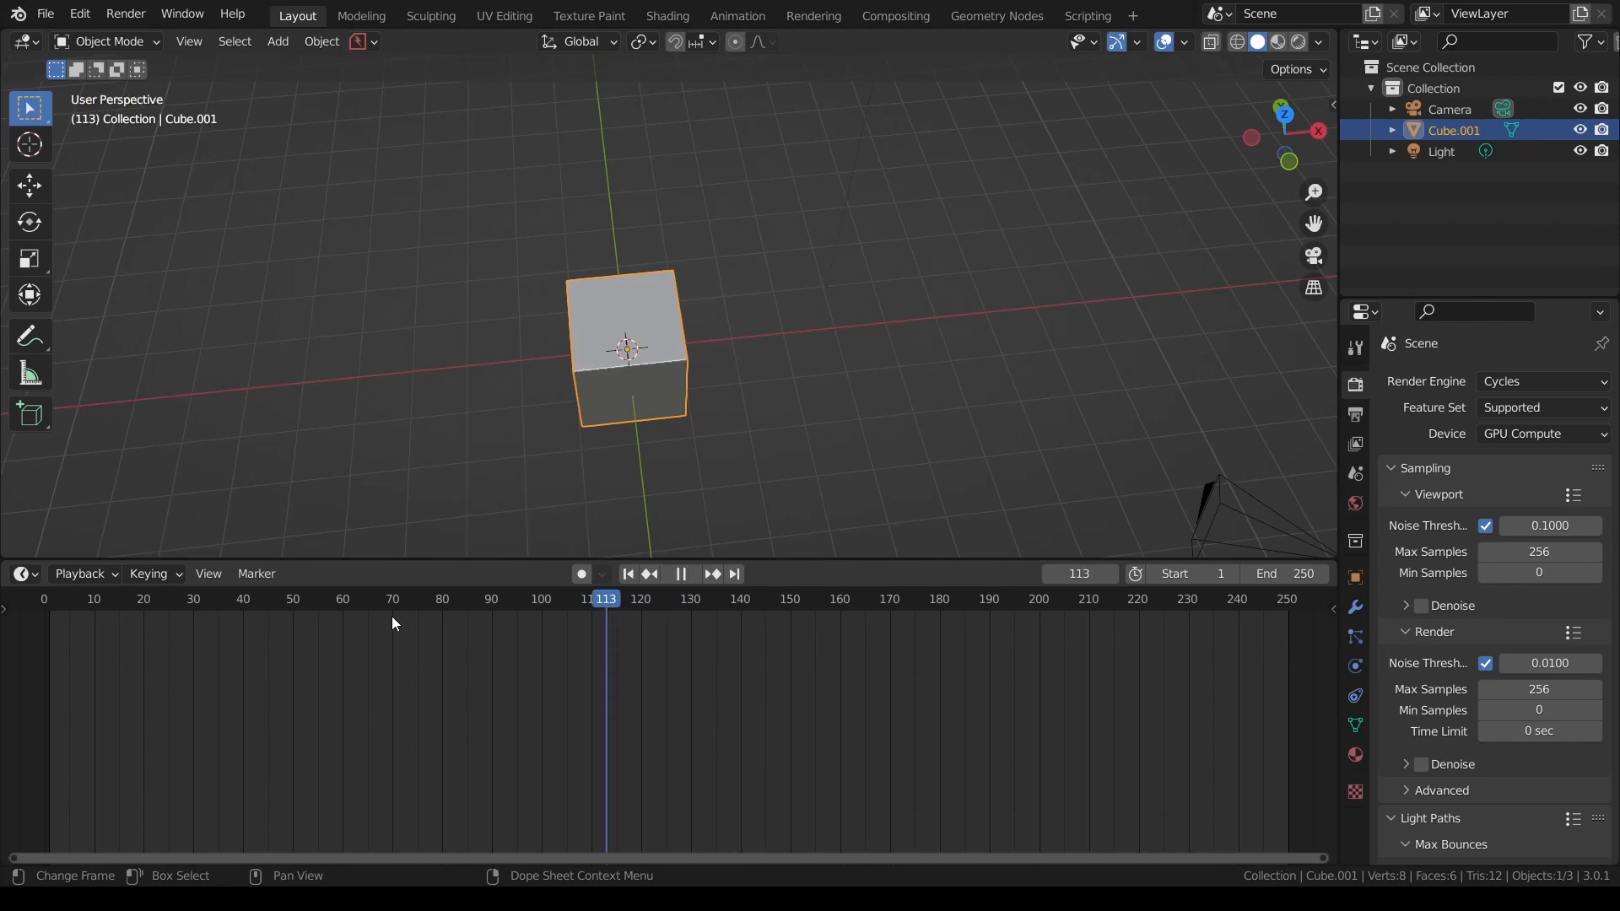
key("shift+Left")
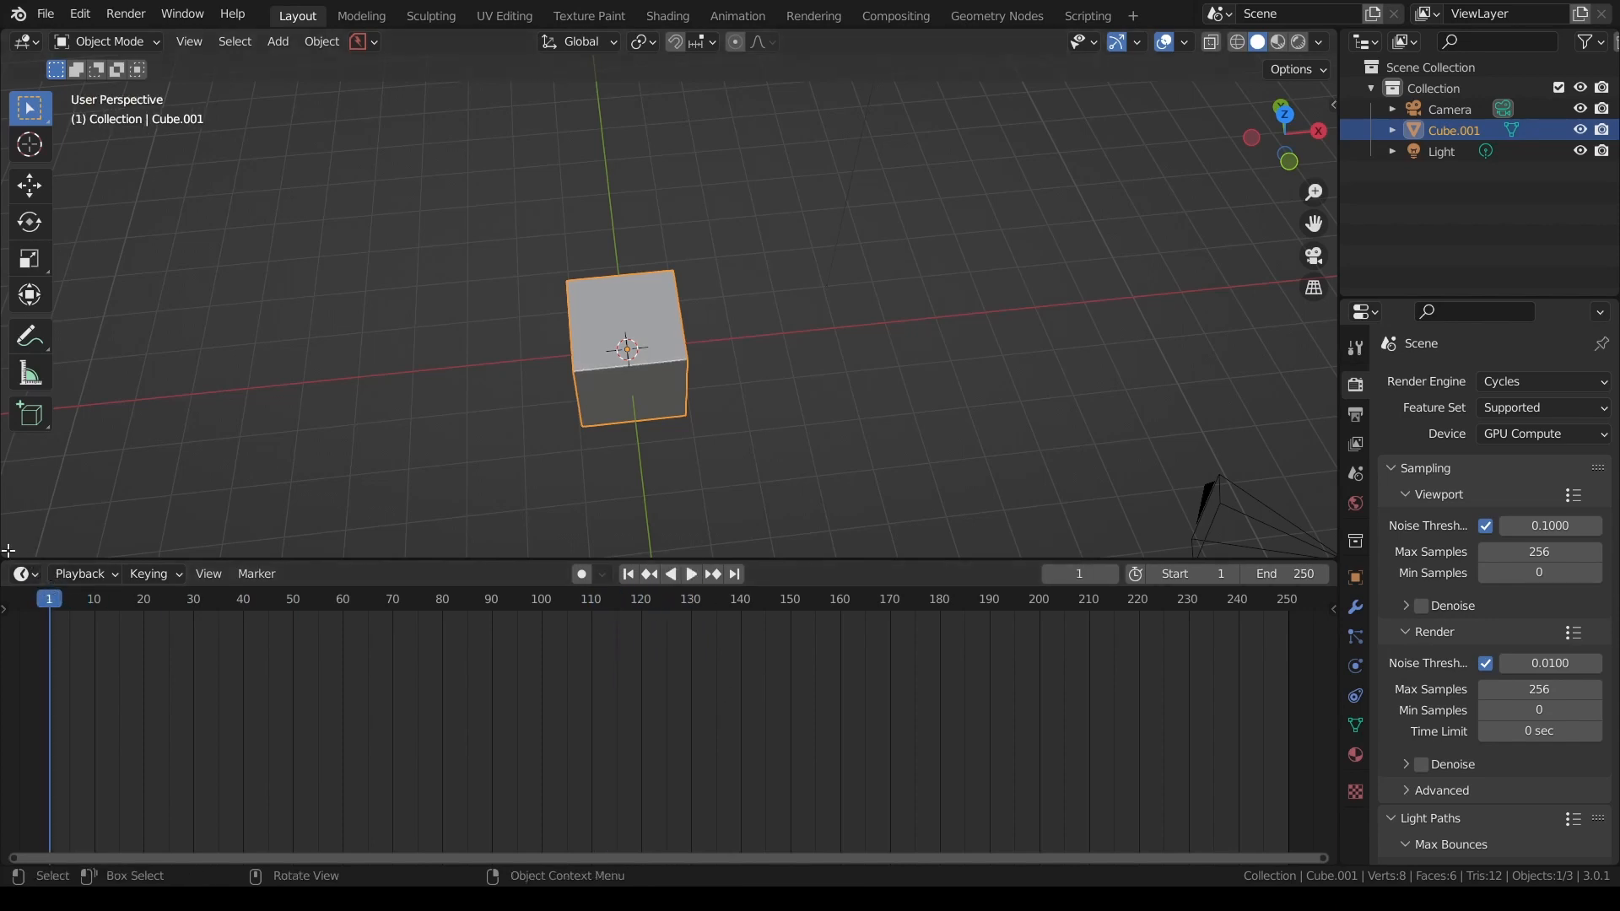
- Split the 3D viewport to add a Graph Editor above the timeline, and resize the areas so the timeline is a thin strip
left_click_drag(7, 557, 9, 323)
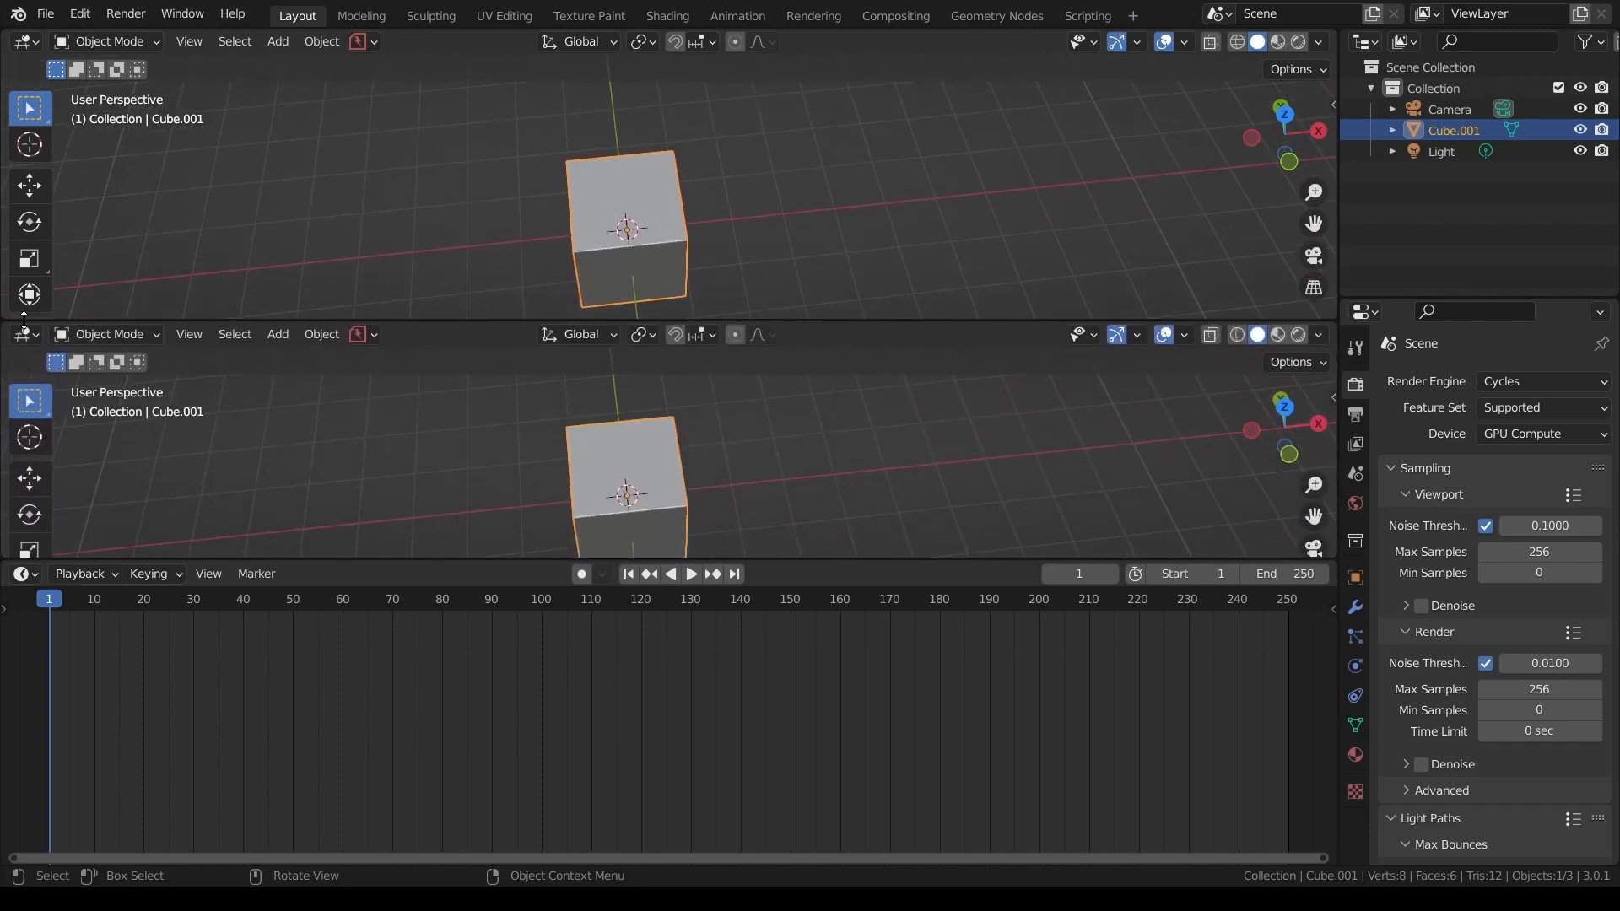
left_click(26, 335)
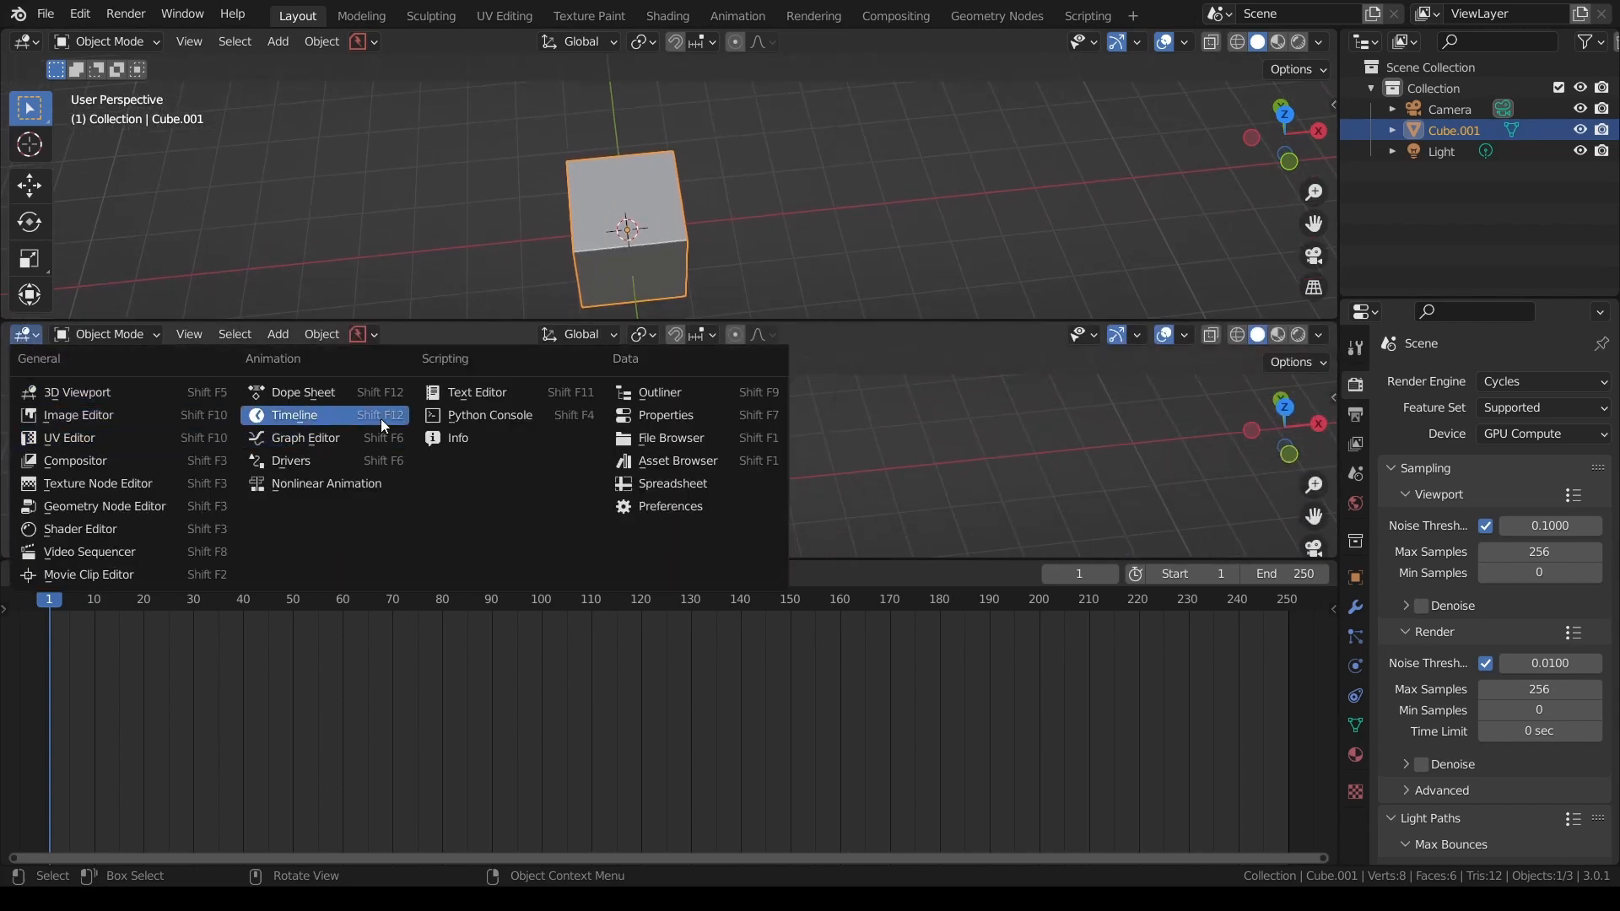
left_click(296, 438)
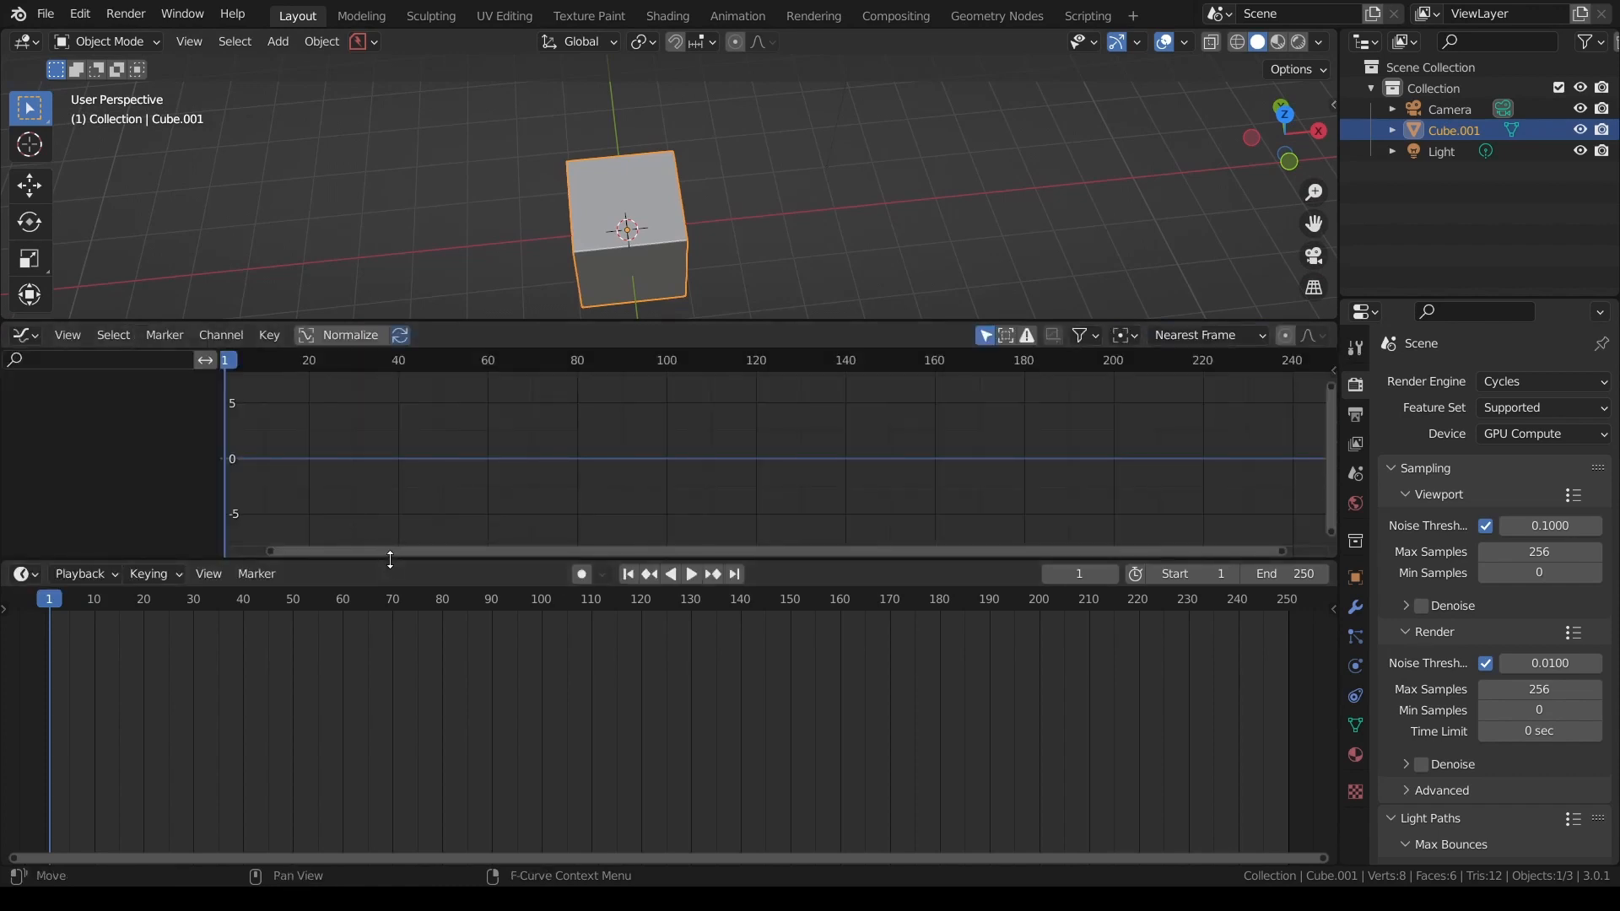
left_click_drag(387, 561, 419, 791)
left_click_drag(588, 323, 608, 512)
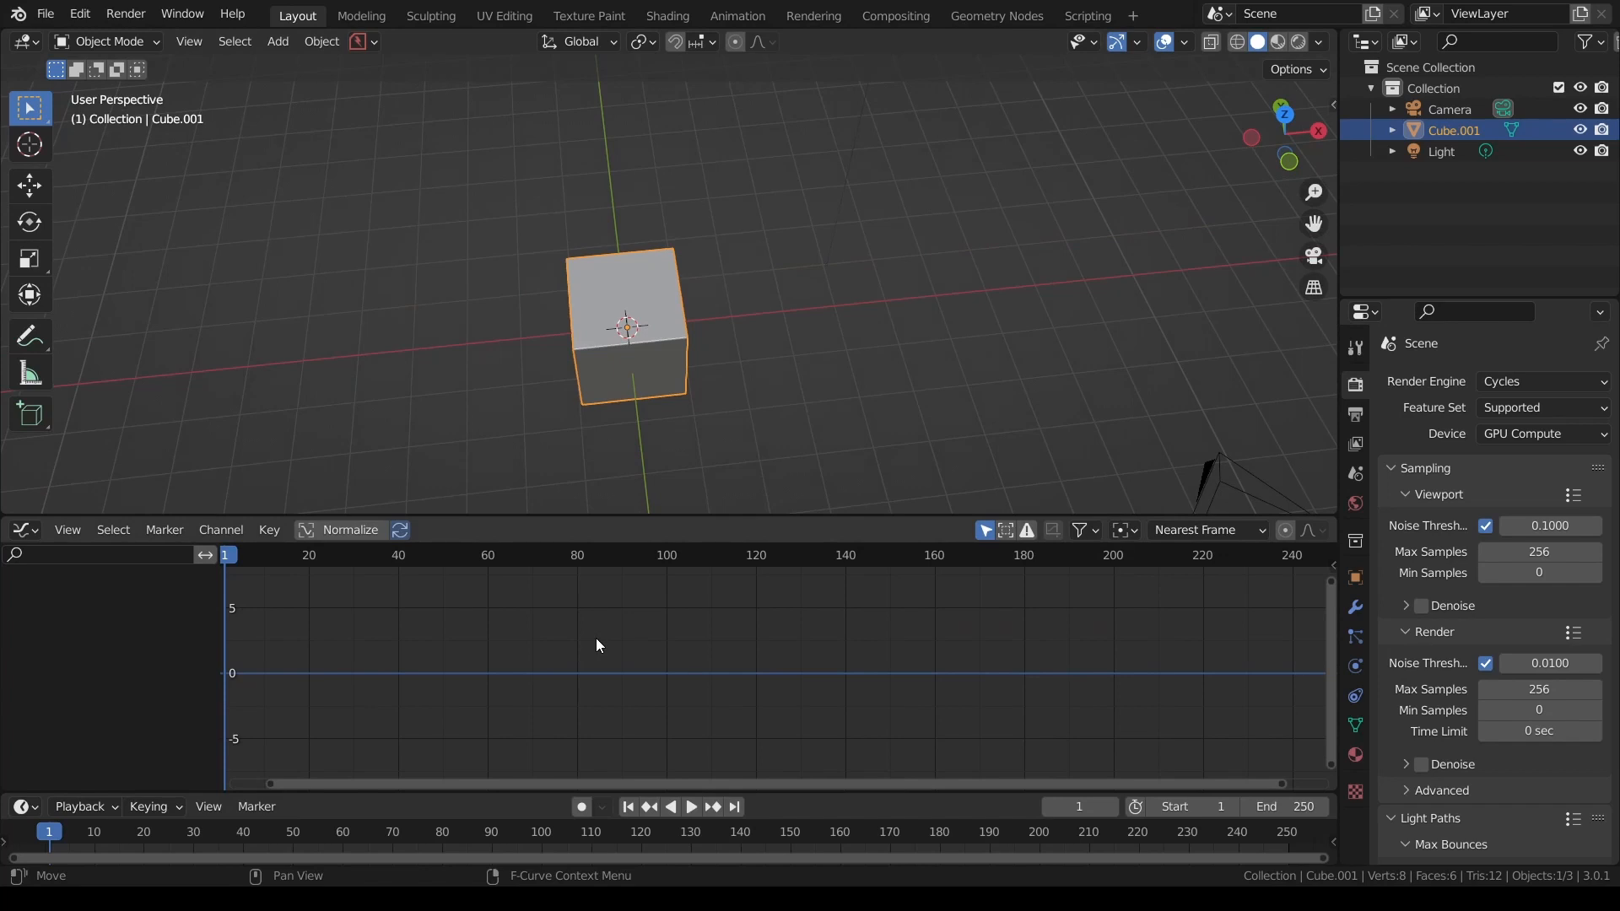
- Move the cube -6 m along the X axis at frame 1 and insert a location keyframe
key("g")
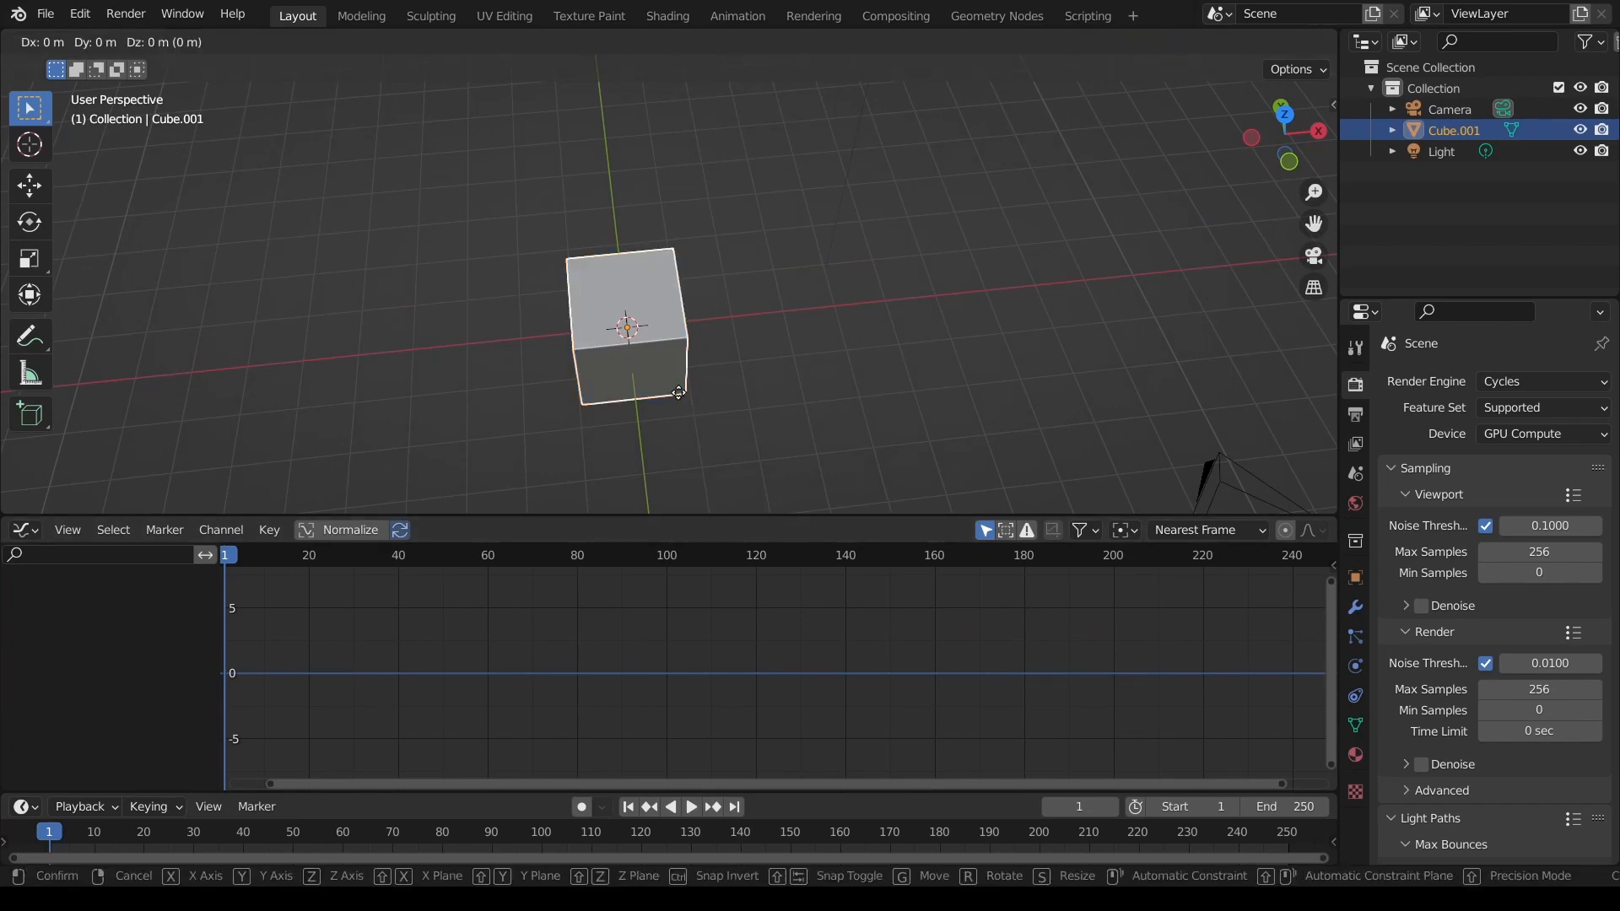
key("x")
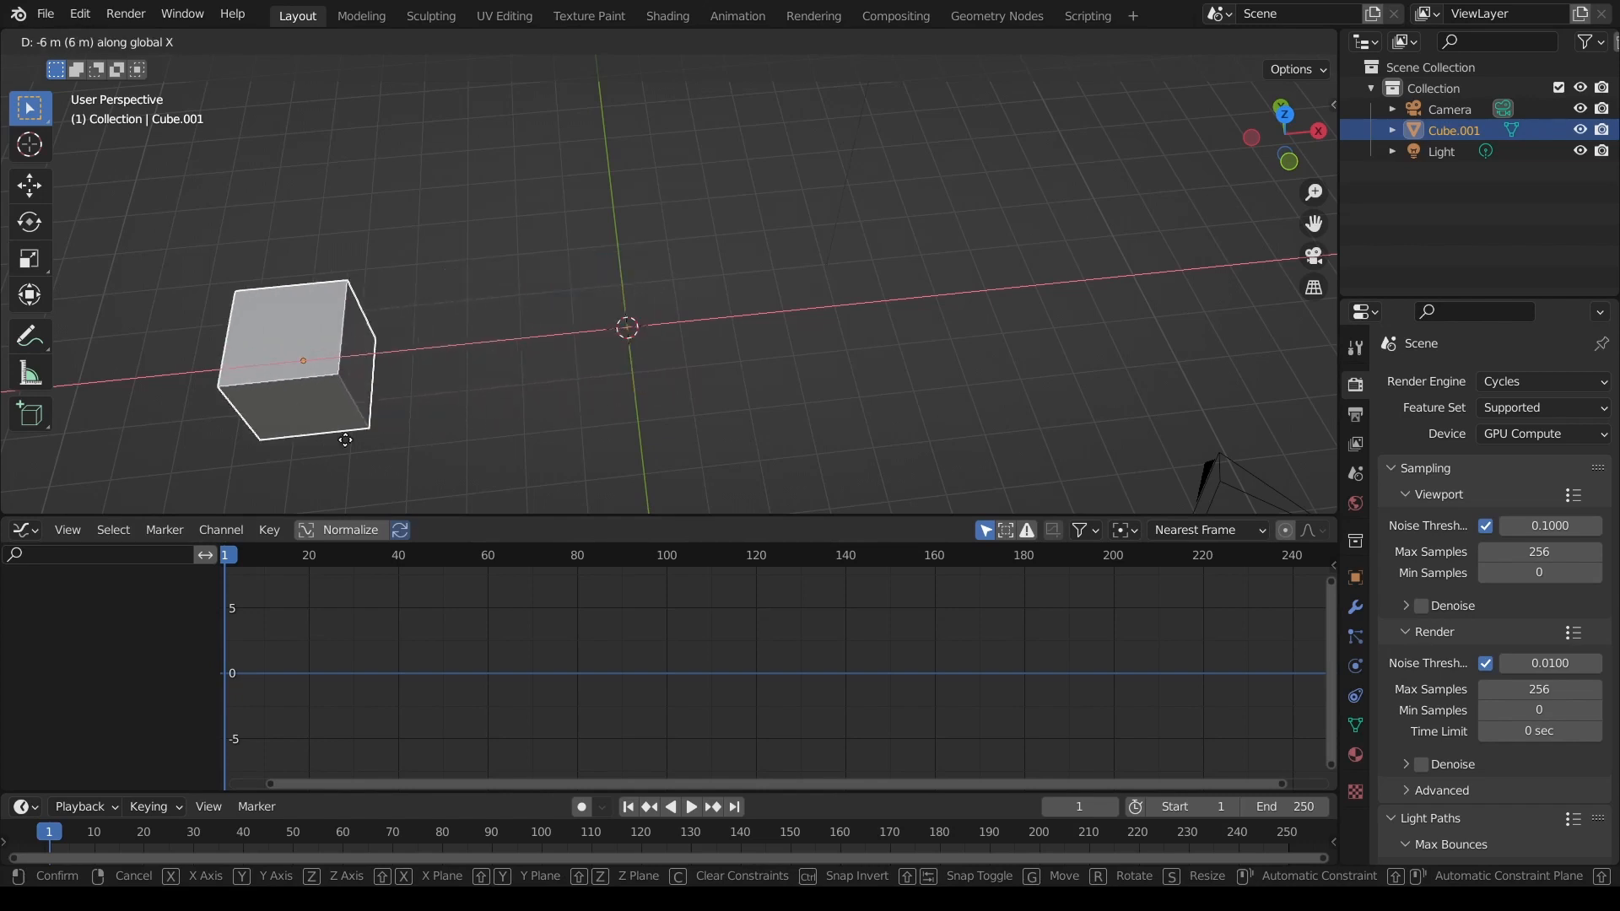
left_click(336, 438)
key("i")
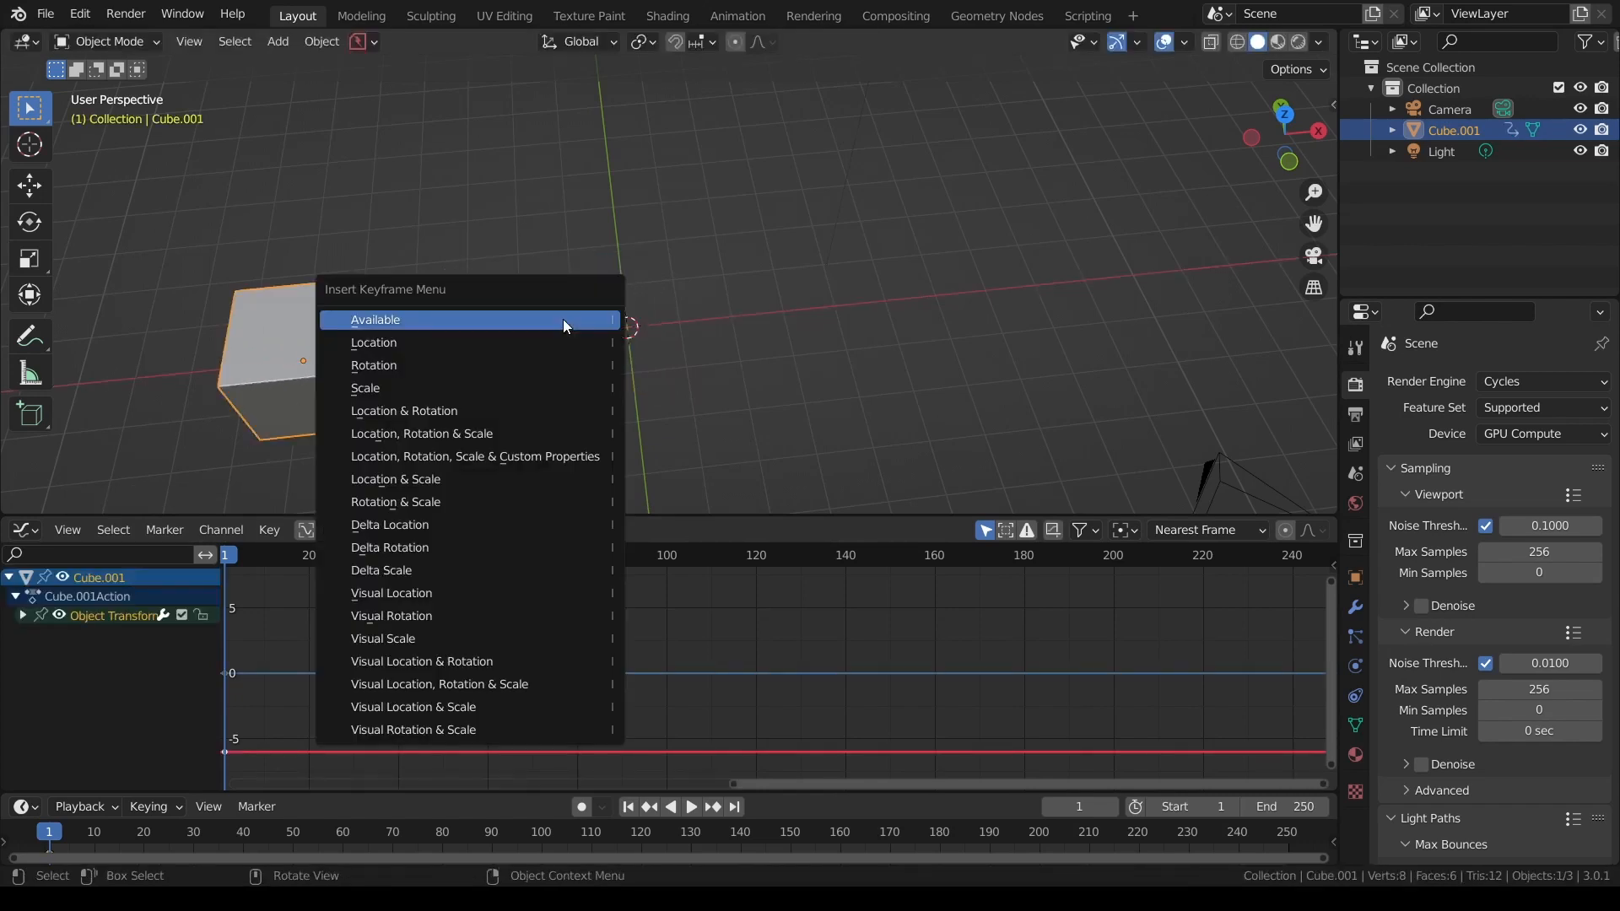
left_click(564, 318)
- At frame 80, move the cube along the X axis to the far positive side of the origin and insert a keyframe
left_click_drag(229, 555, 577, 572)
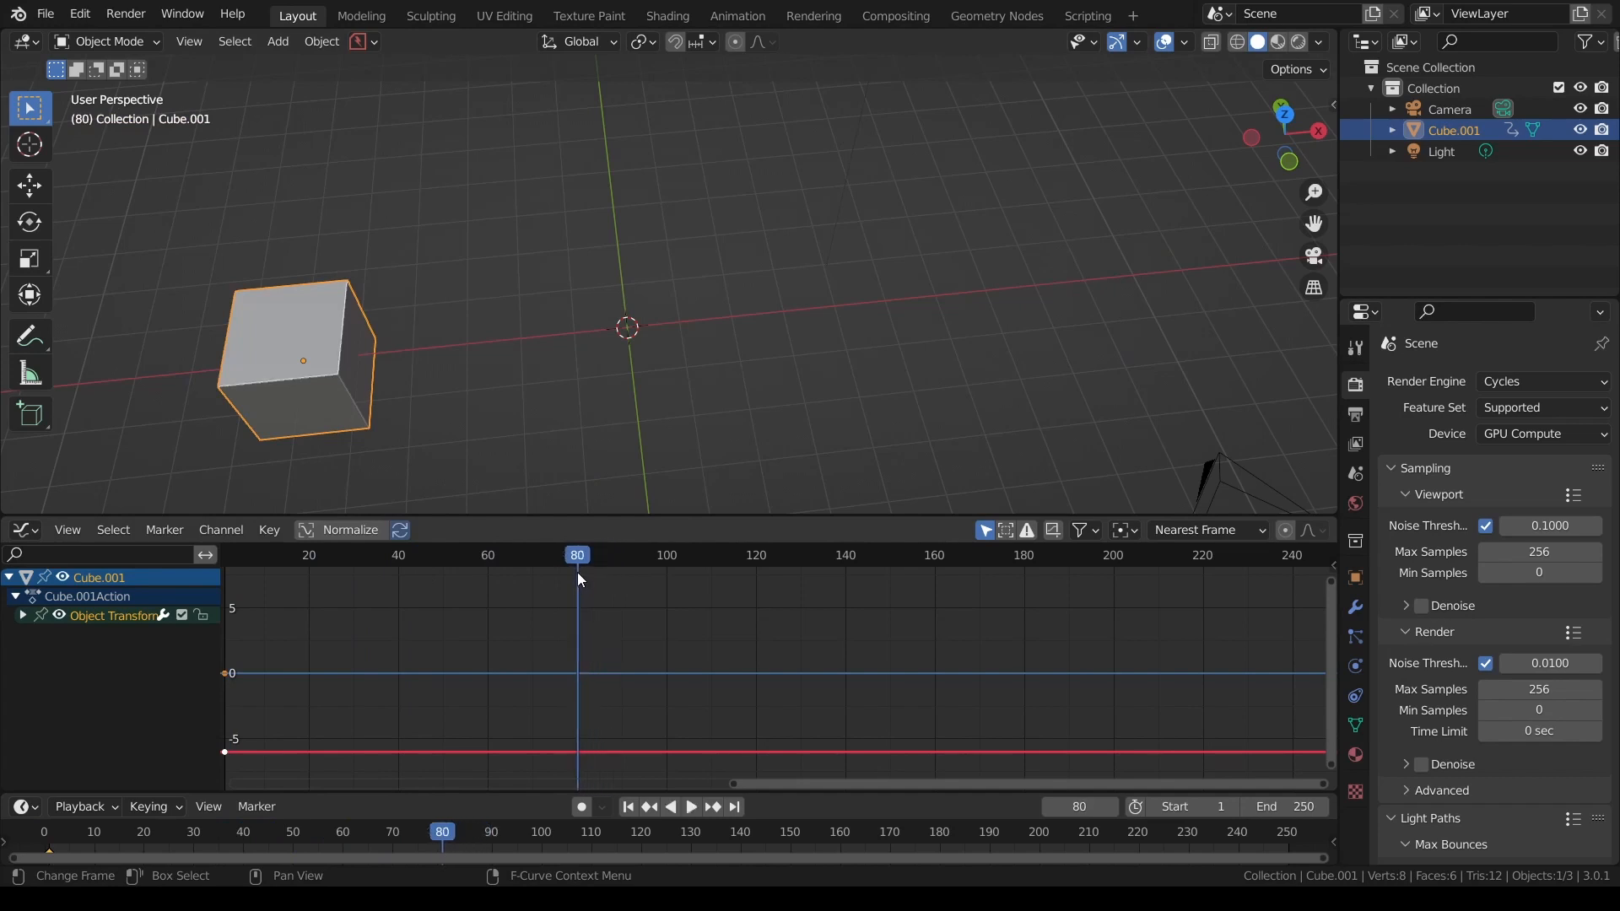
key("g")
key("x")
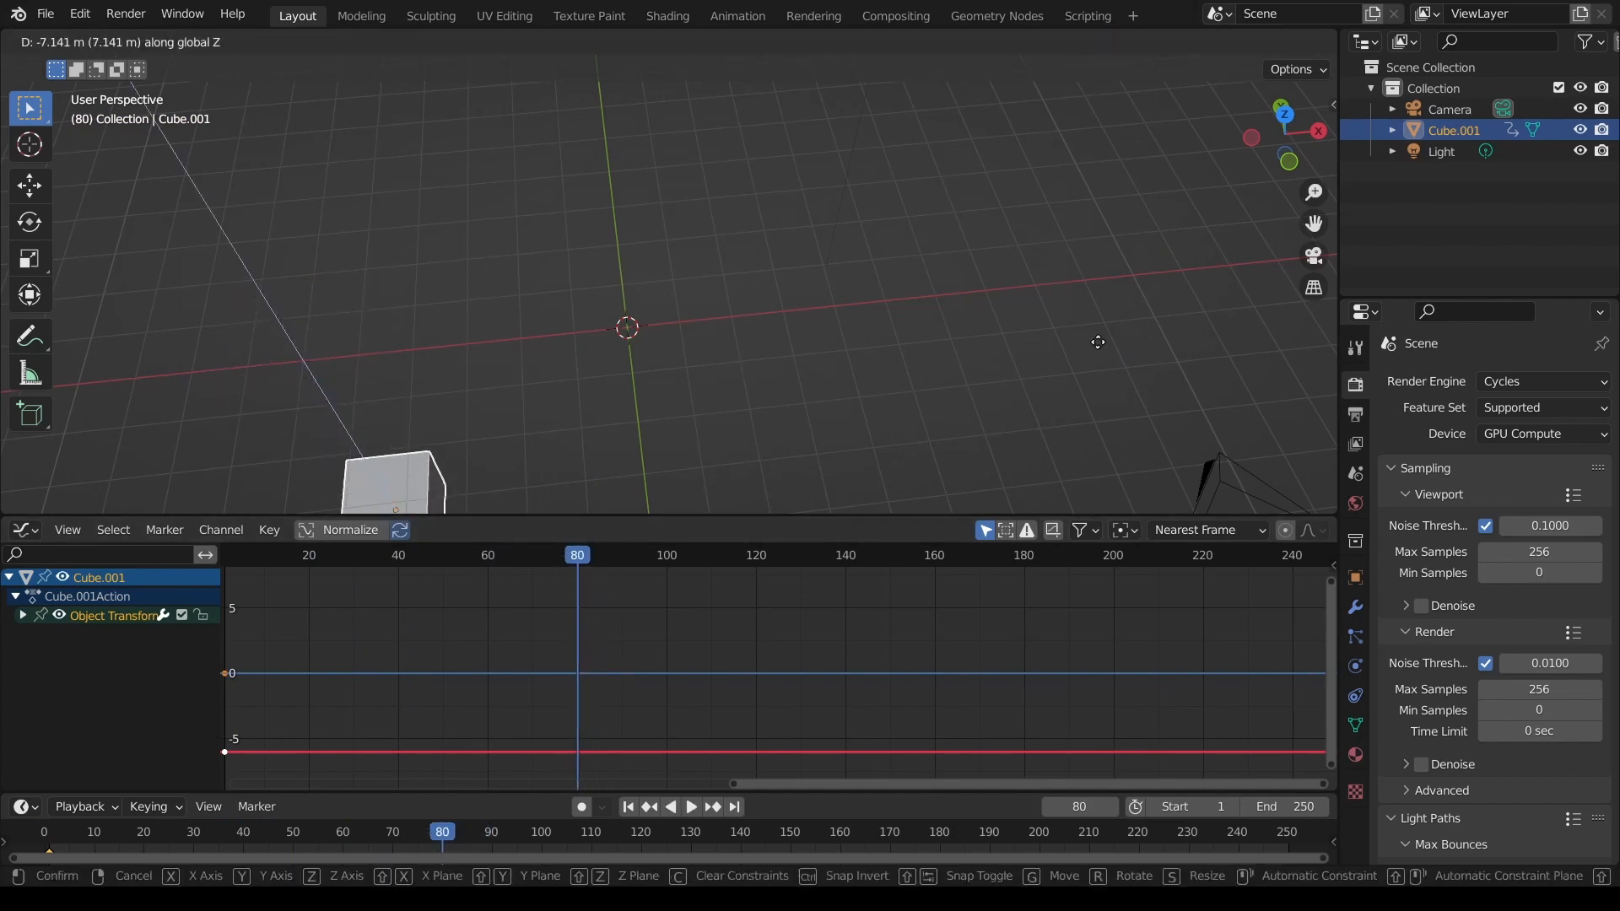
left_click(671, 329)
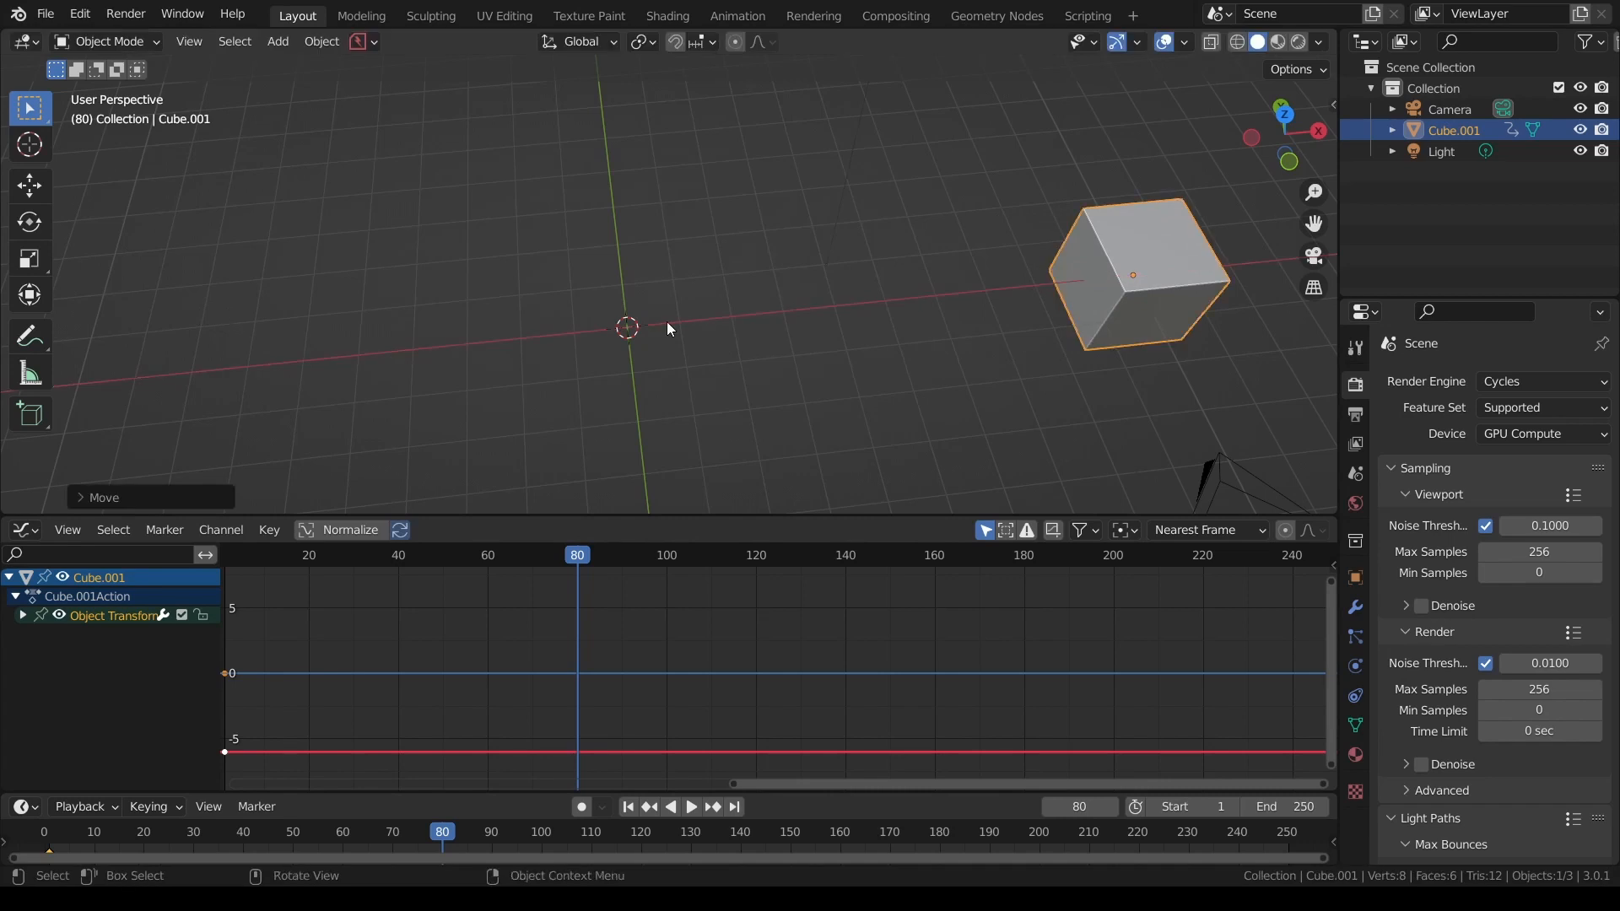
key("i")
left_click(1121, 305)
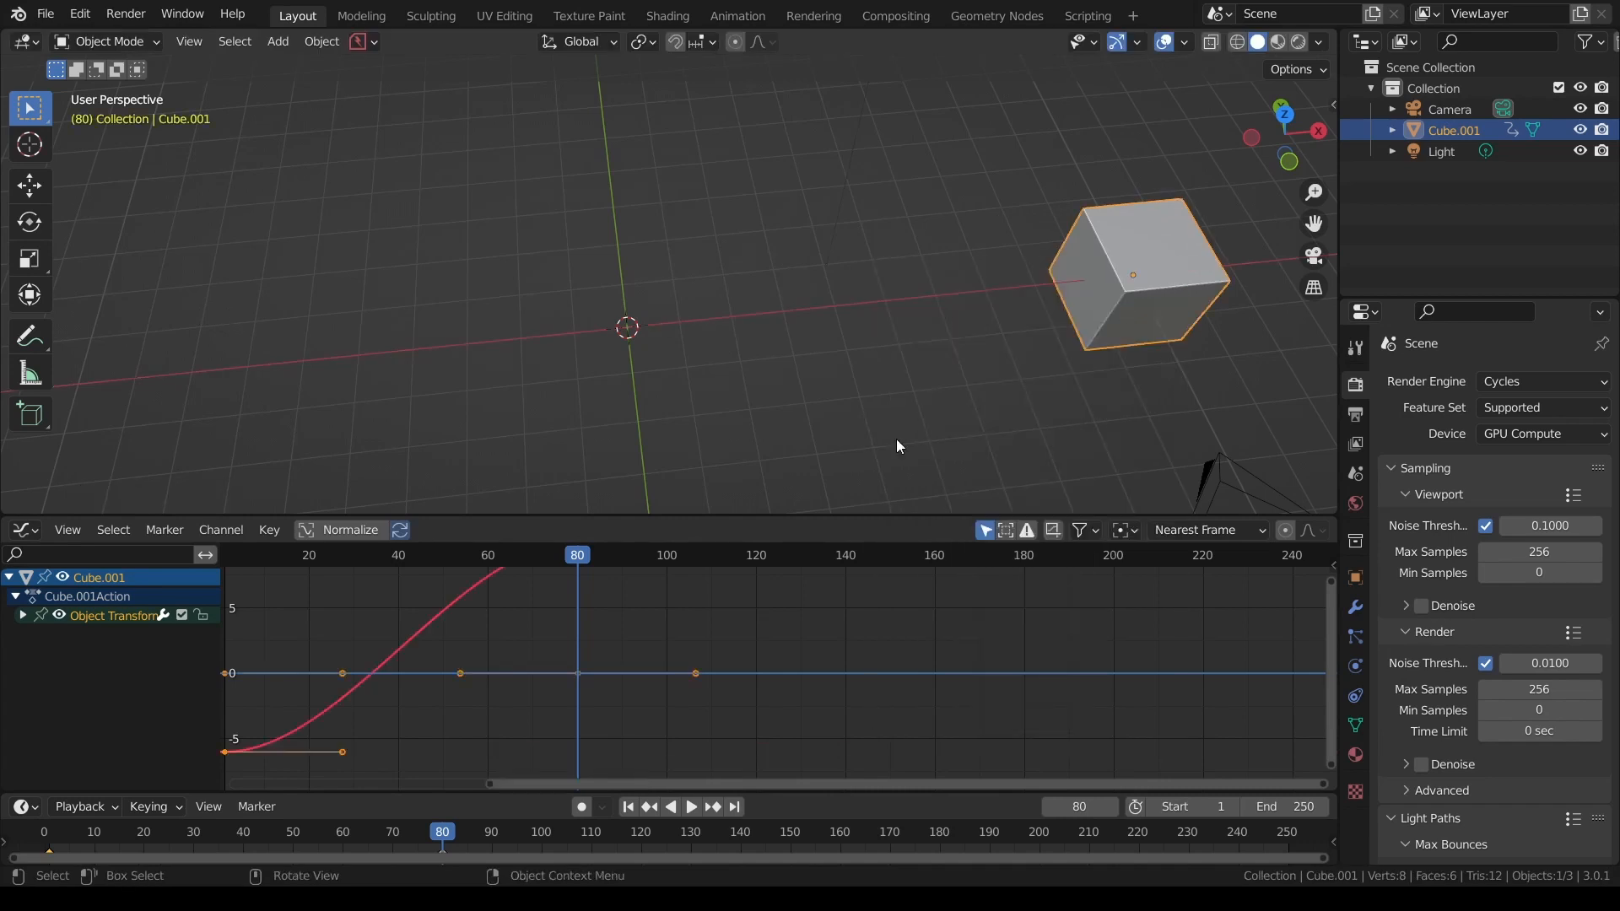
- Enlarge the timeline and play back the cube's movement between the two keyframes
left_click_drag(777, 793, 832, 517)
key("space")
left_click_drag(443, 580, 63, 586)
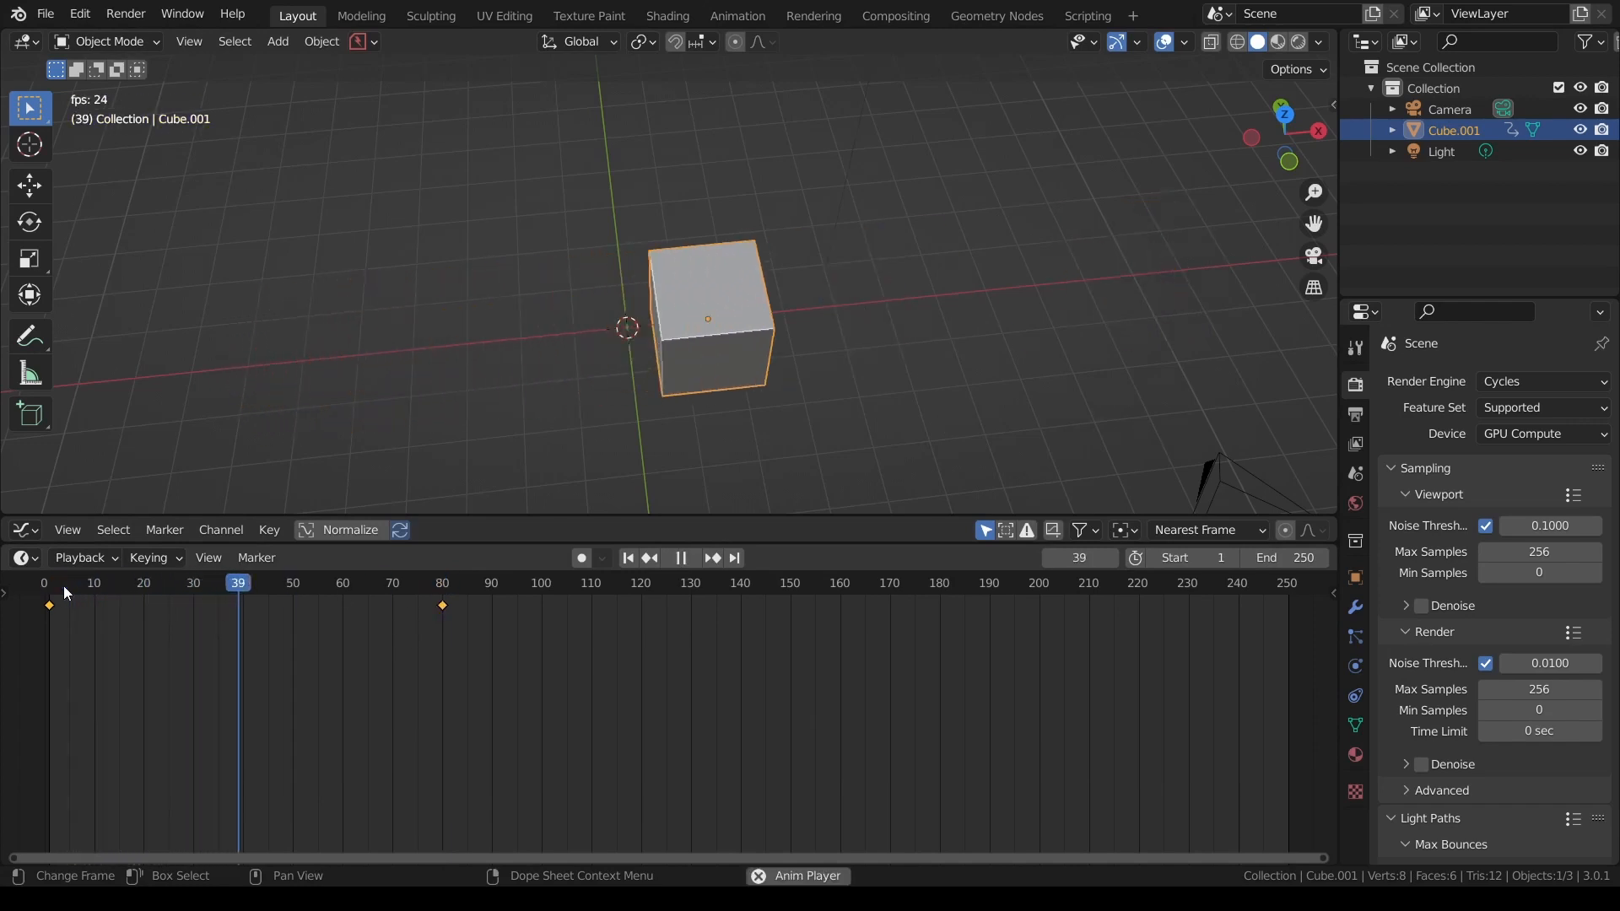
key("space")
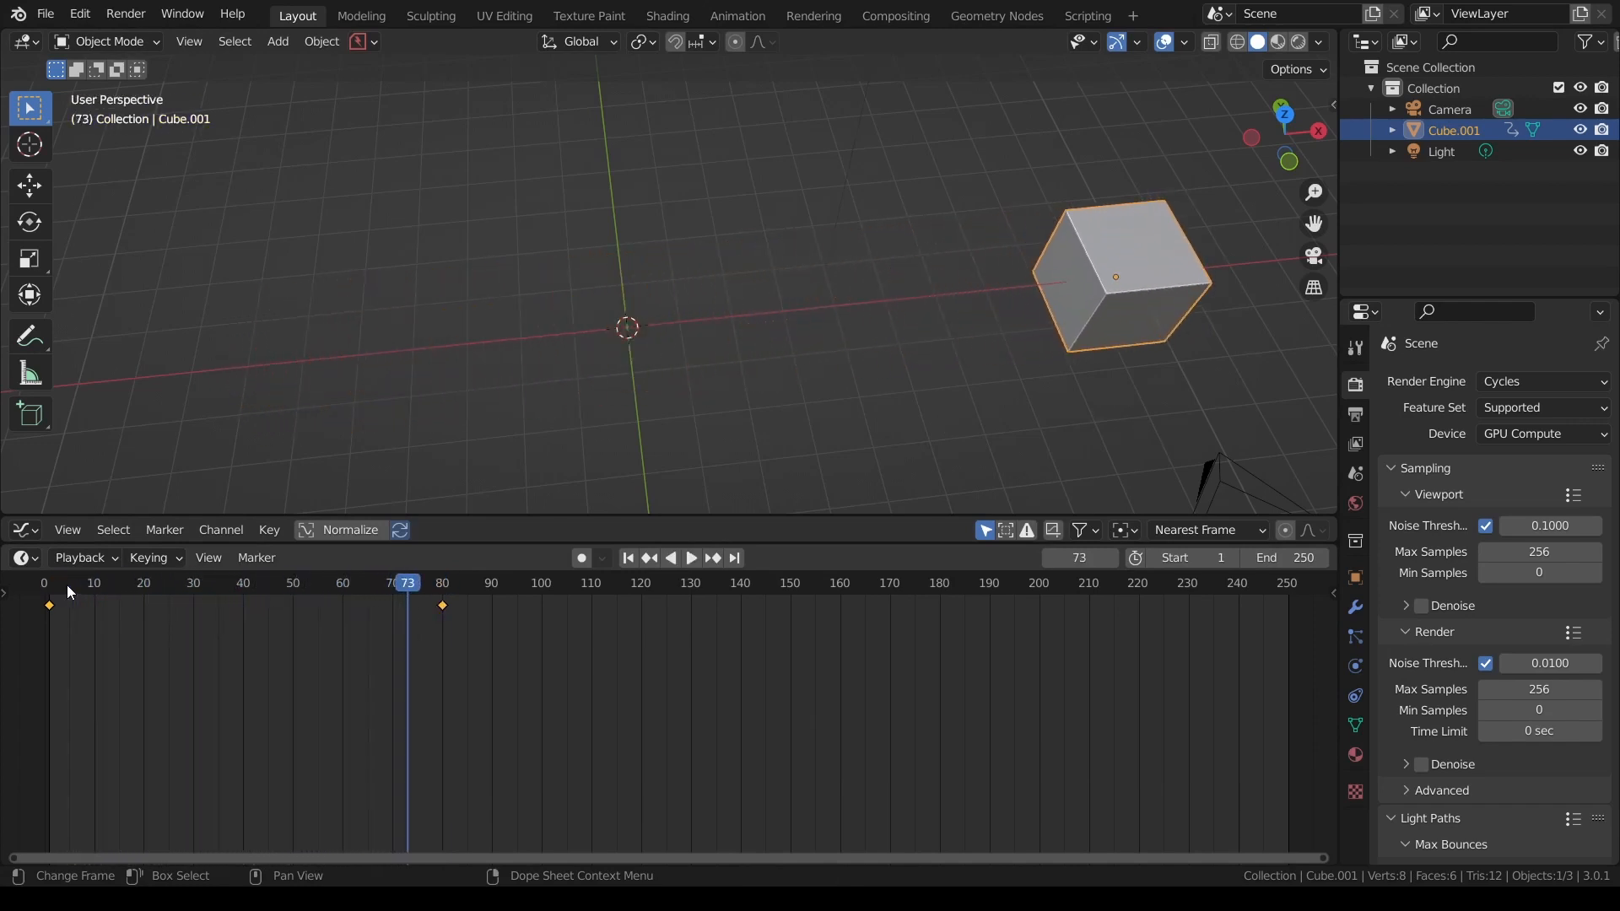
key("space")
left_click_drag(427, 591, 329, 584)
key("space")
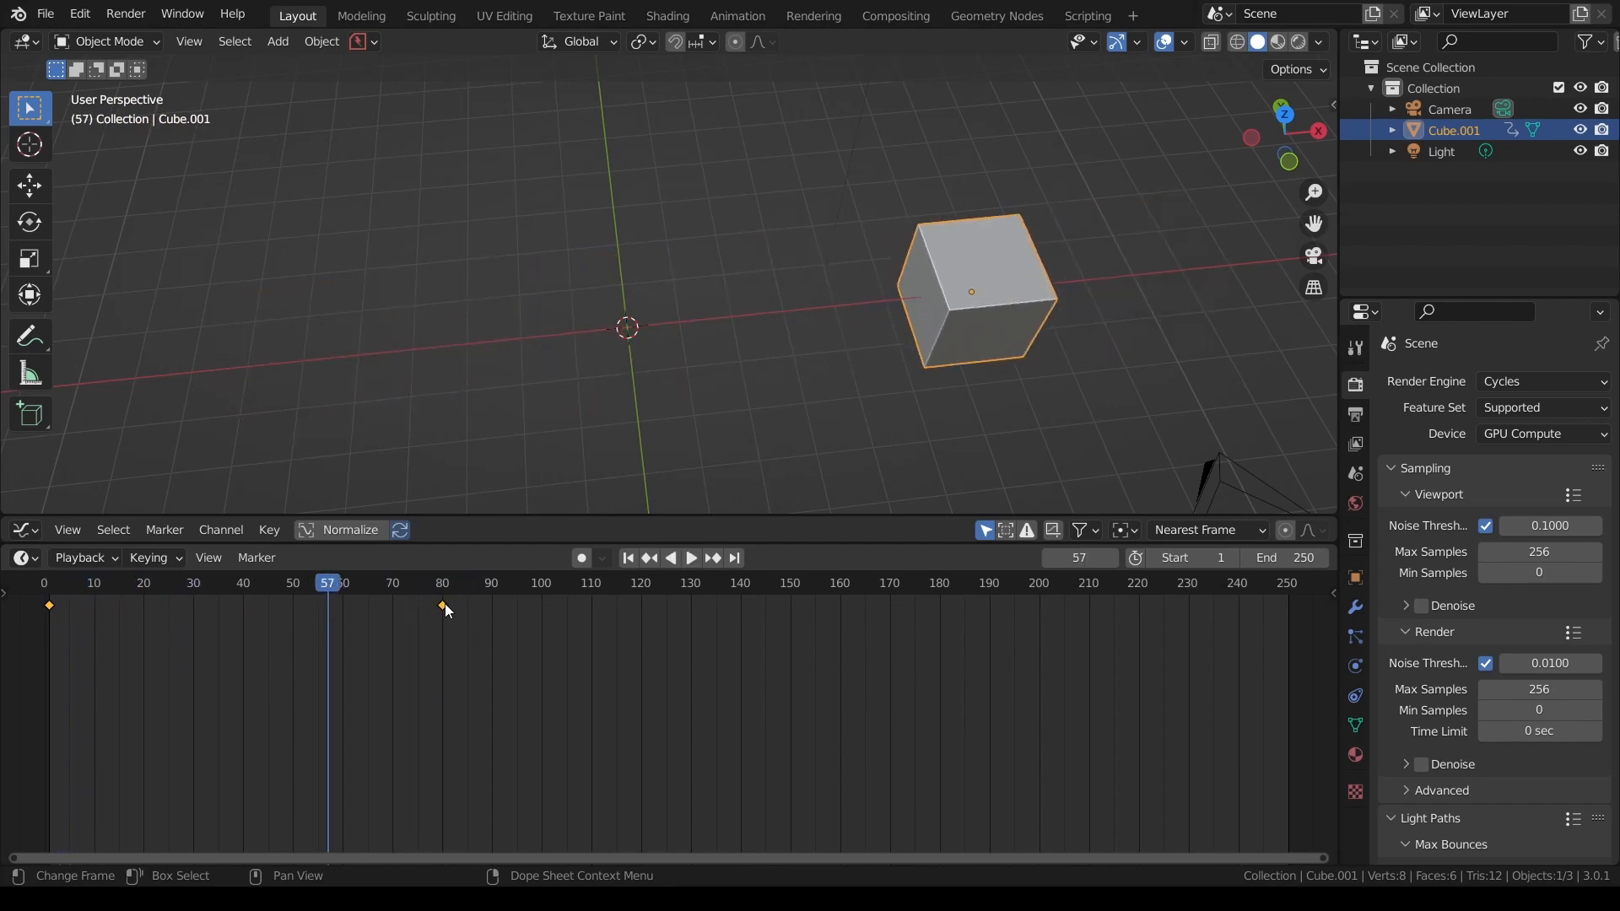
- Shift the cube's first keyframe to about frame 51 and play back the shortened movement
left_click_drag(48, 604, 276, 590)
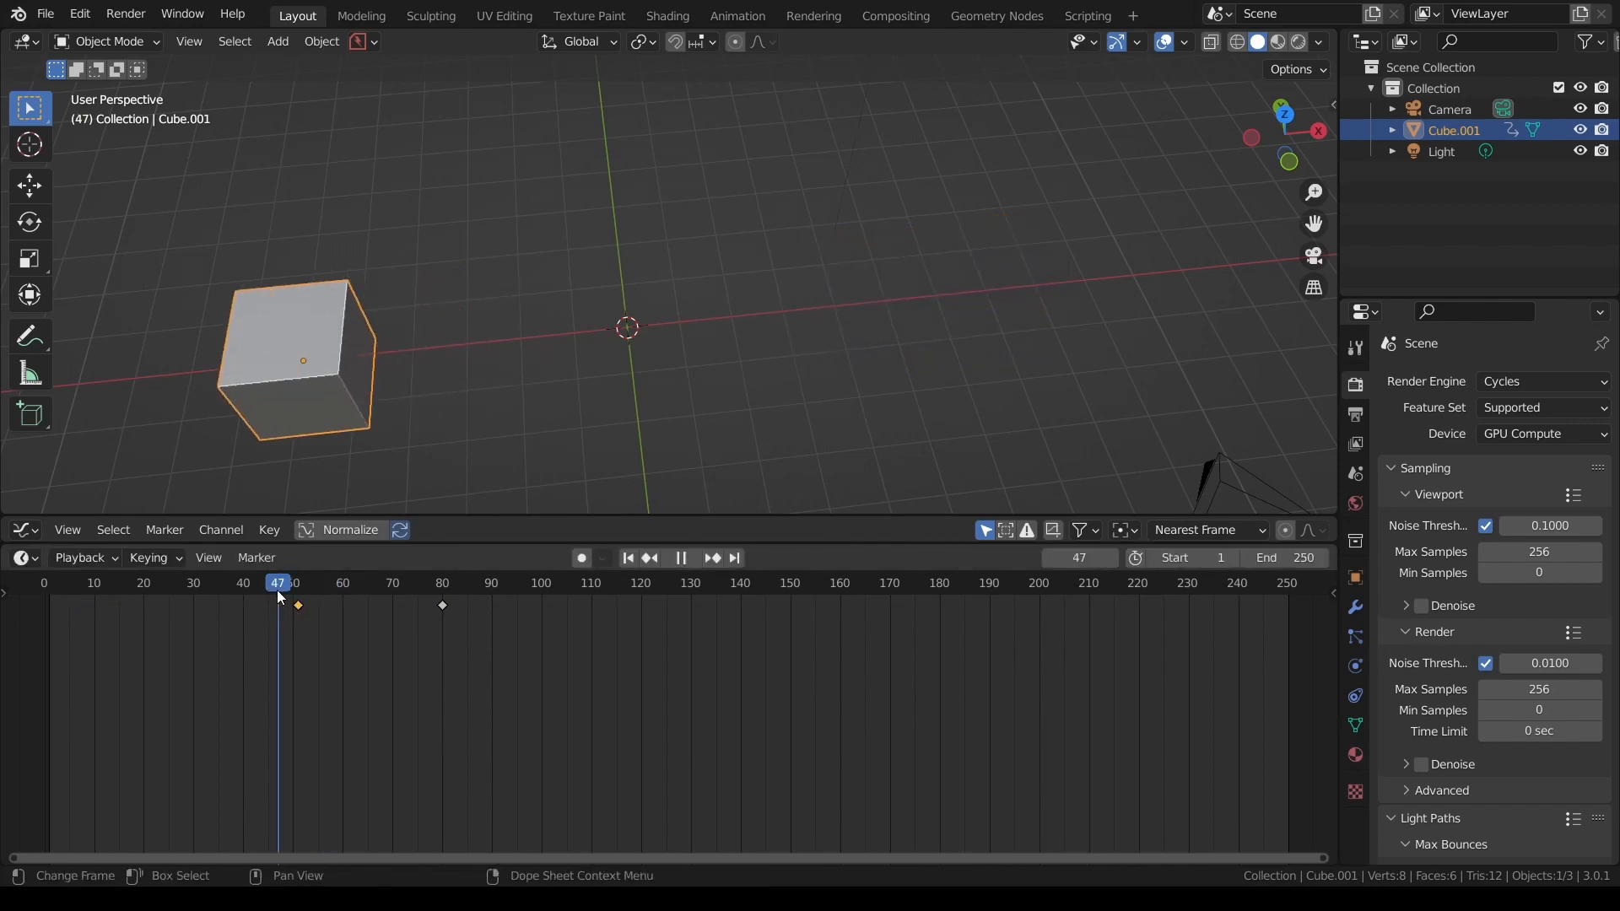
key("space")
key("space")
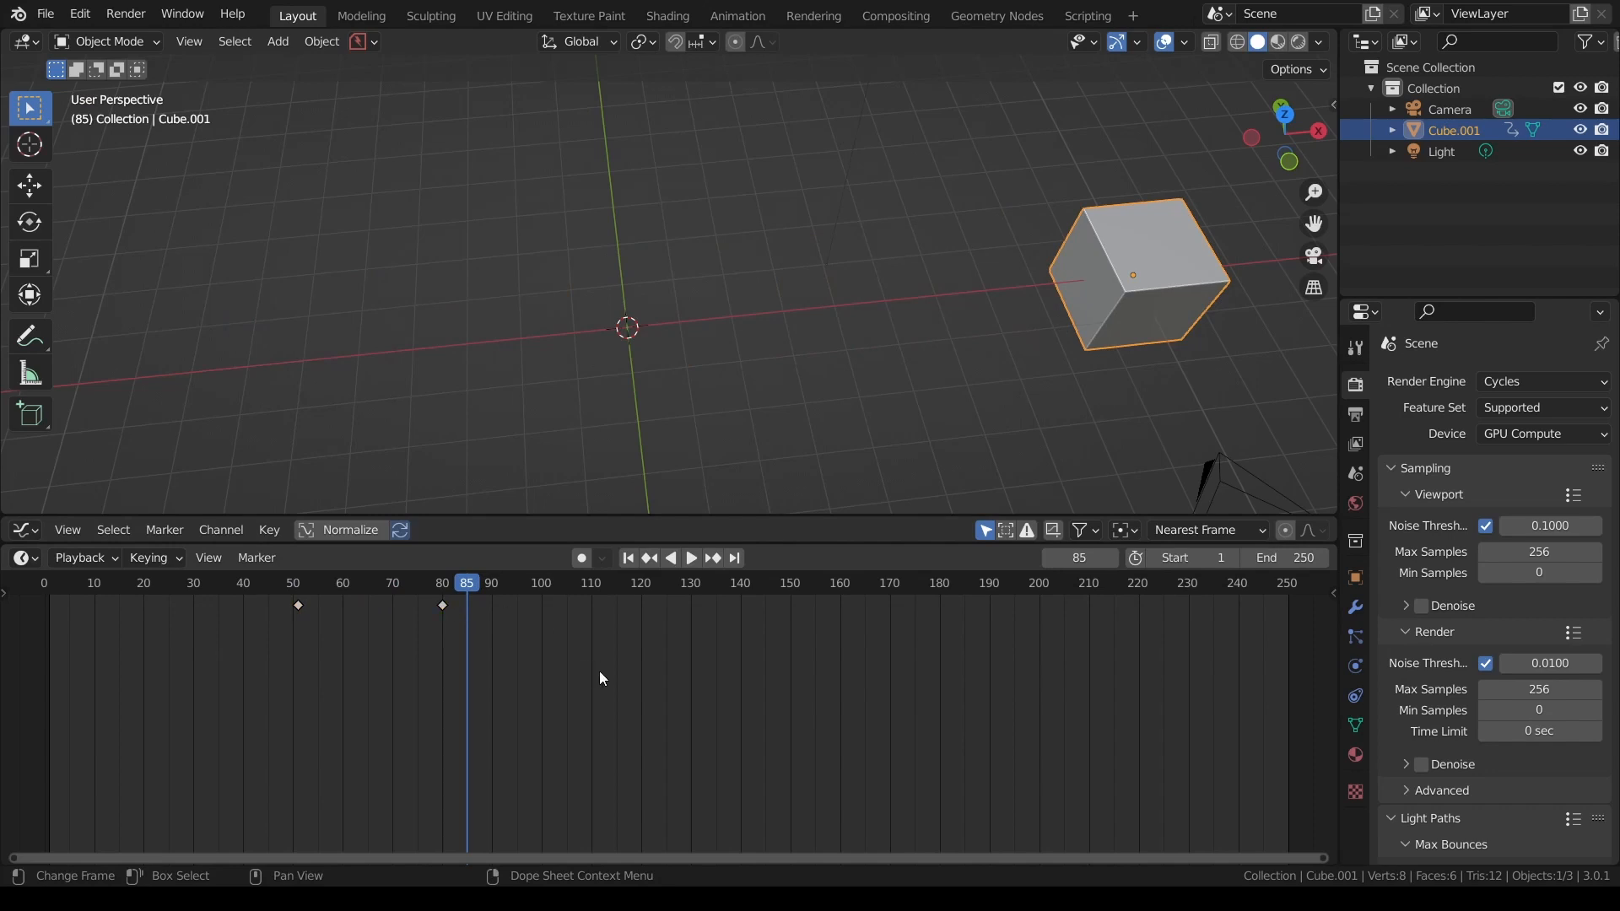
left_click_drag(528, 656, 430, 599)
key("space")
left_click(286, 593)
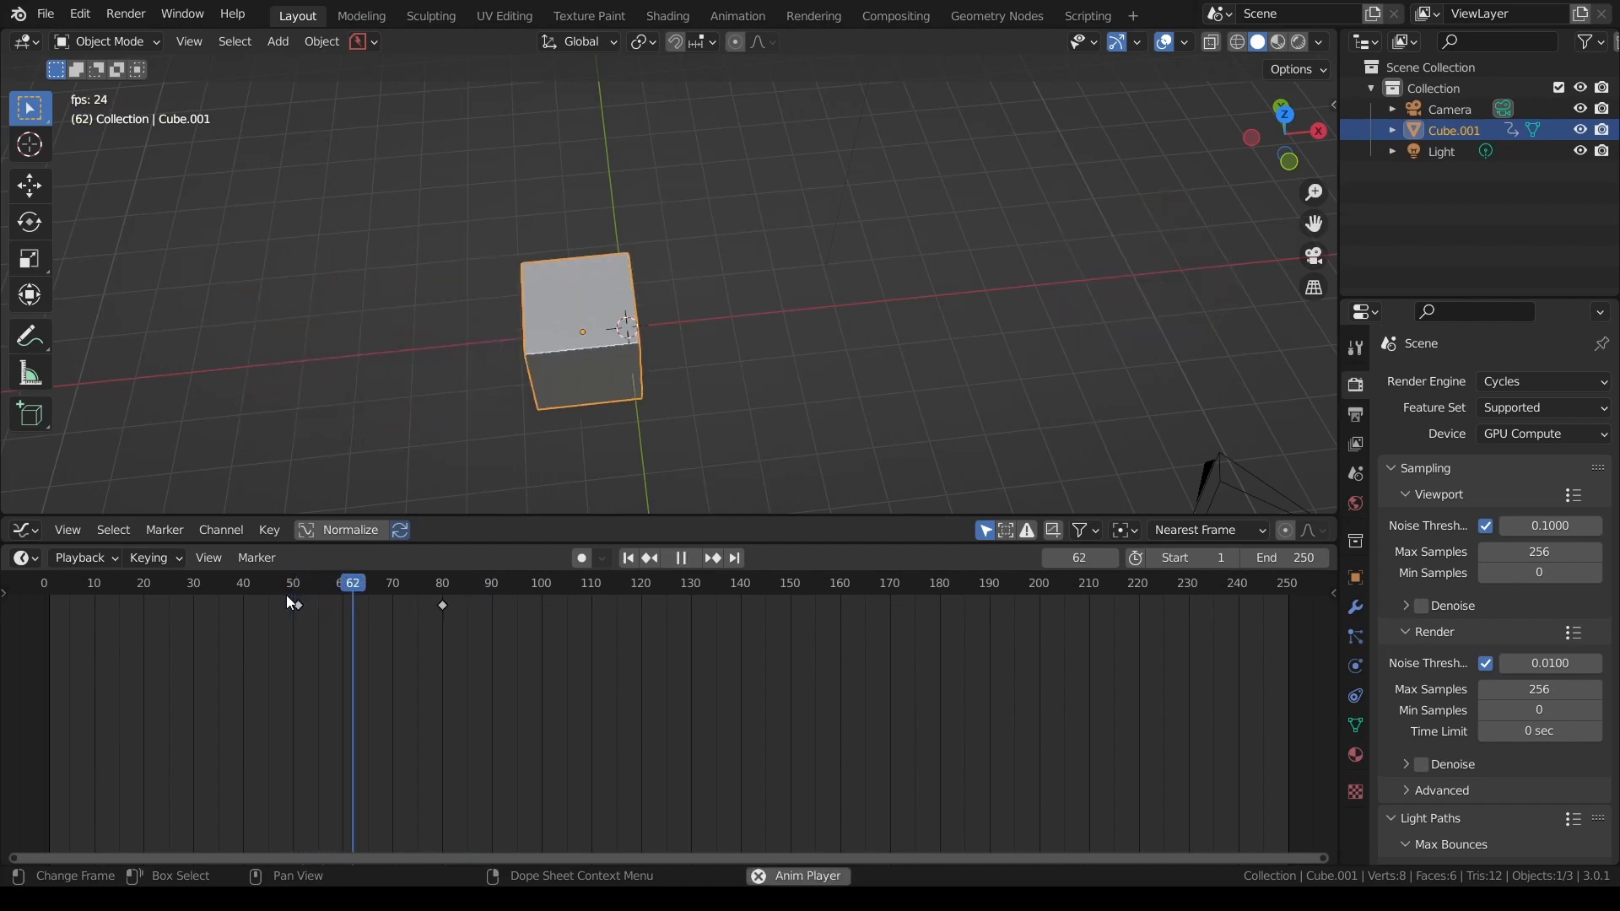
key("space")
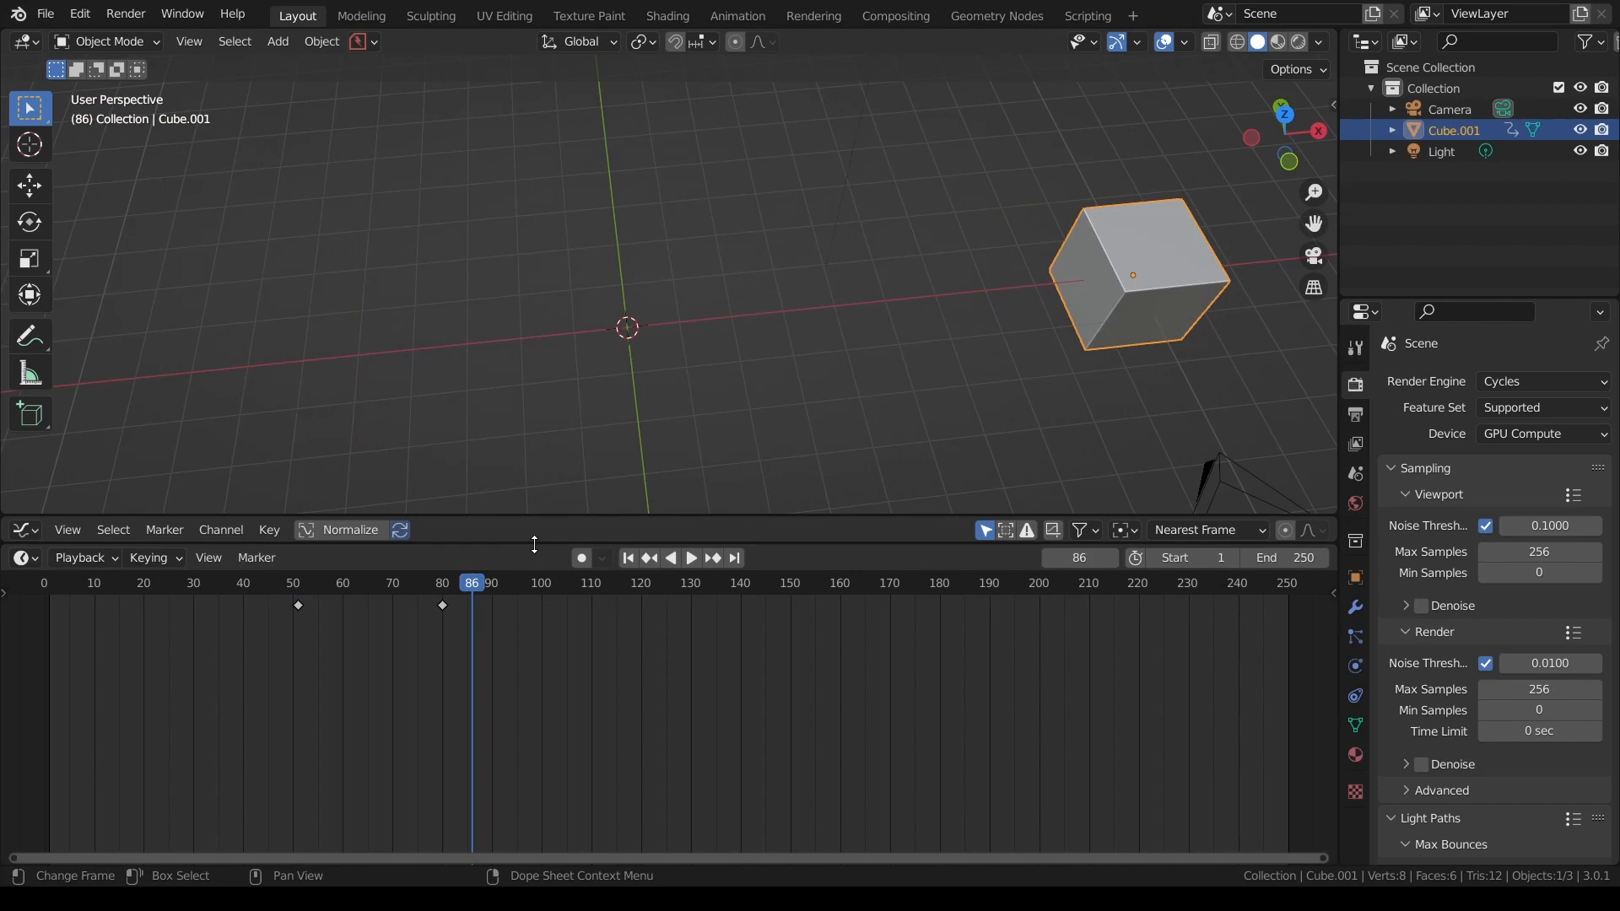
- Reveal the timeline's channel list, inspect Cube.001's X, Y and Z Location keyframe channels, and collapse the list to the summary
left_click_drag(534, 544, 688, 540)
left_click_drag(5, 591, 318, 592)
left_click(12, 605)
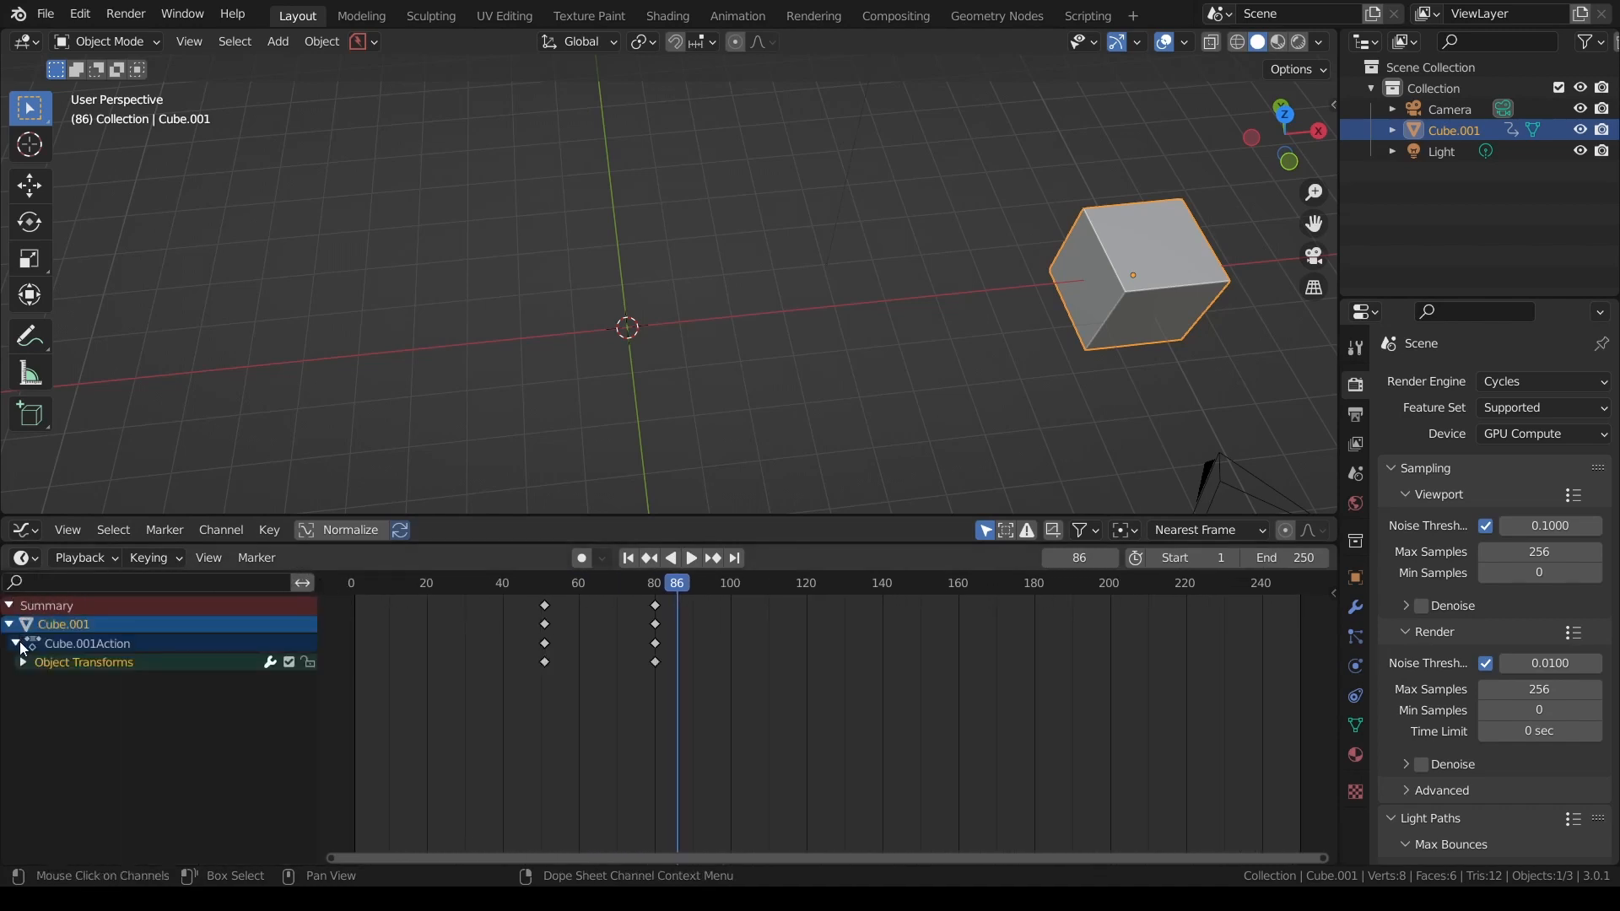
left_click(24, 663)
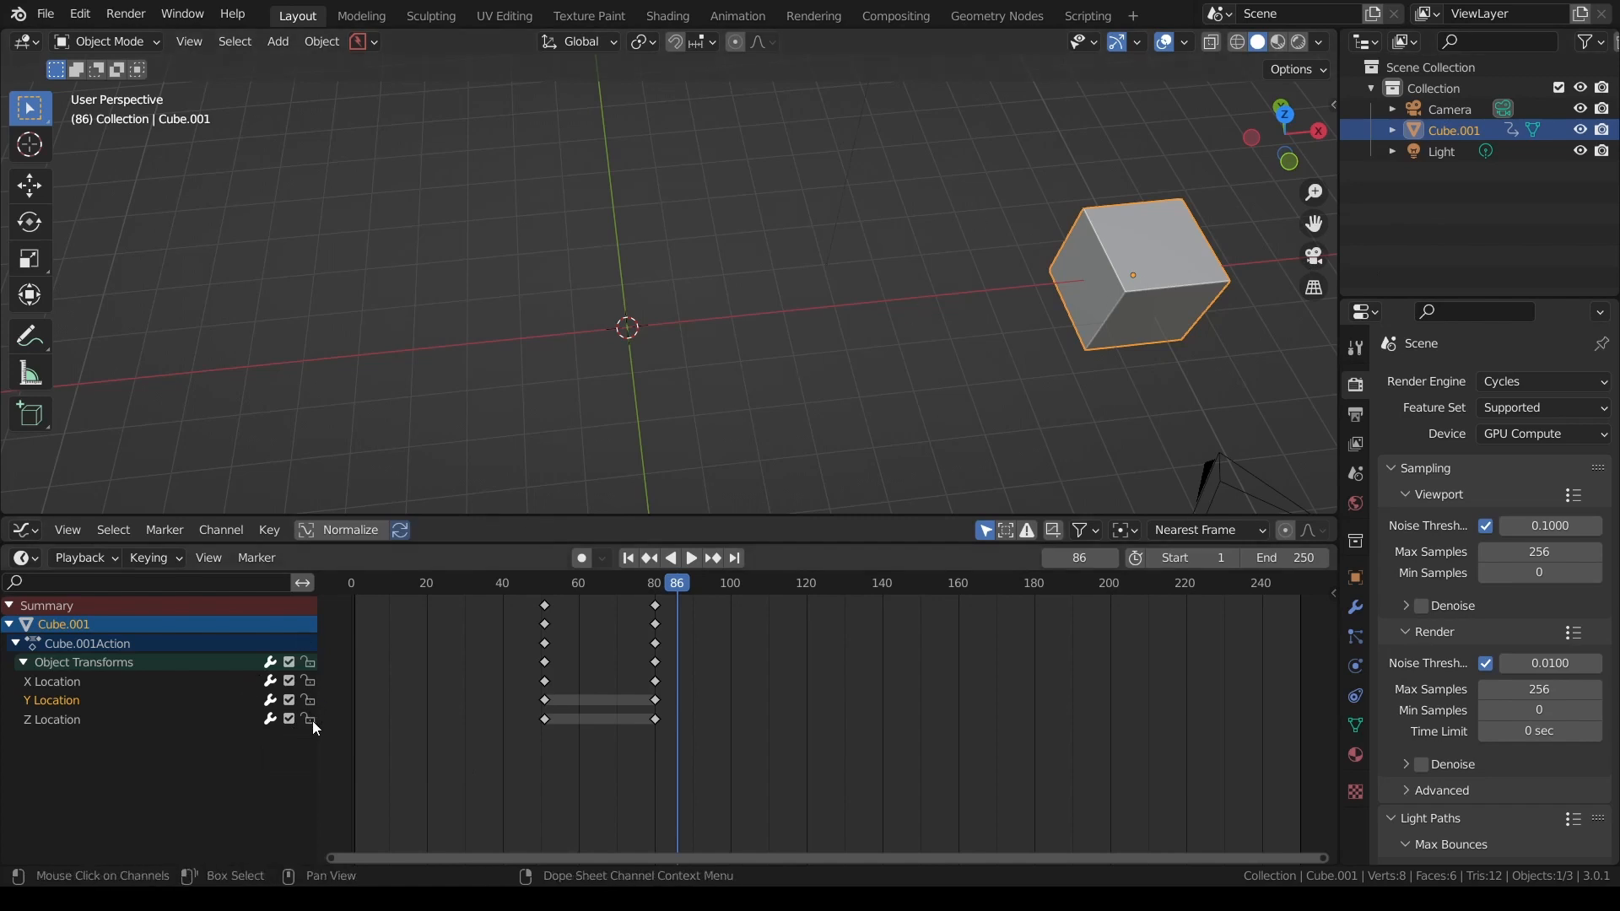
left_click(15, 645)
left_click(8, 627)
left_click(9, 607)
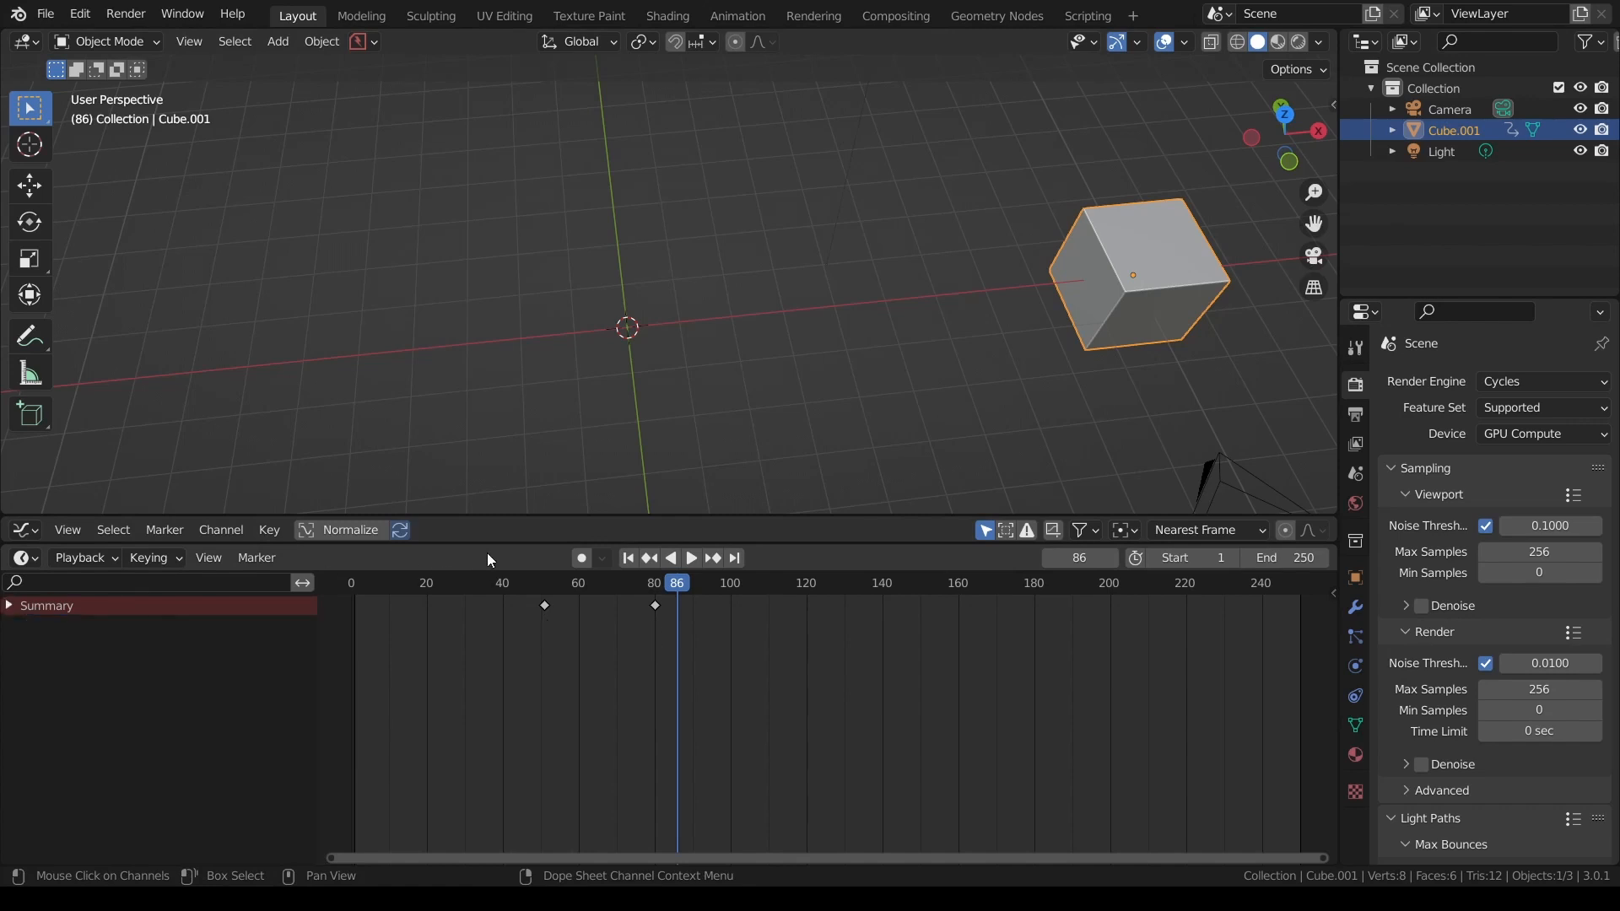
- Enlarge the Graph Editor over the timeline and viewport, and expand Cube.001's Object Transforms channels in it
left_click_drag(488, 549, 506, 844)
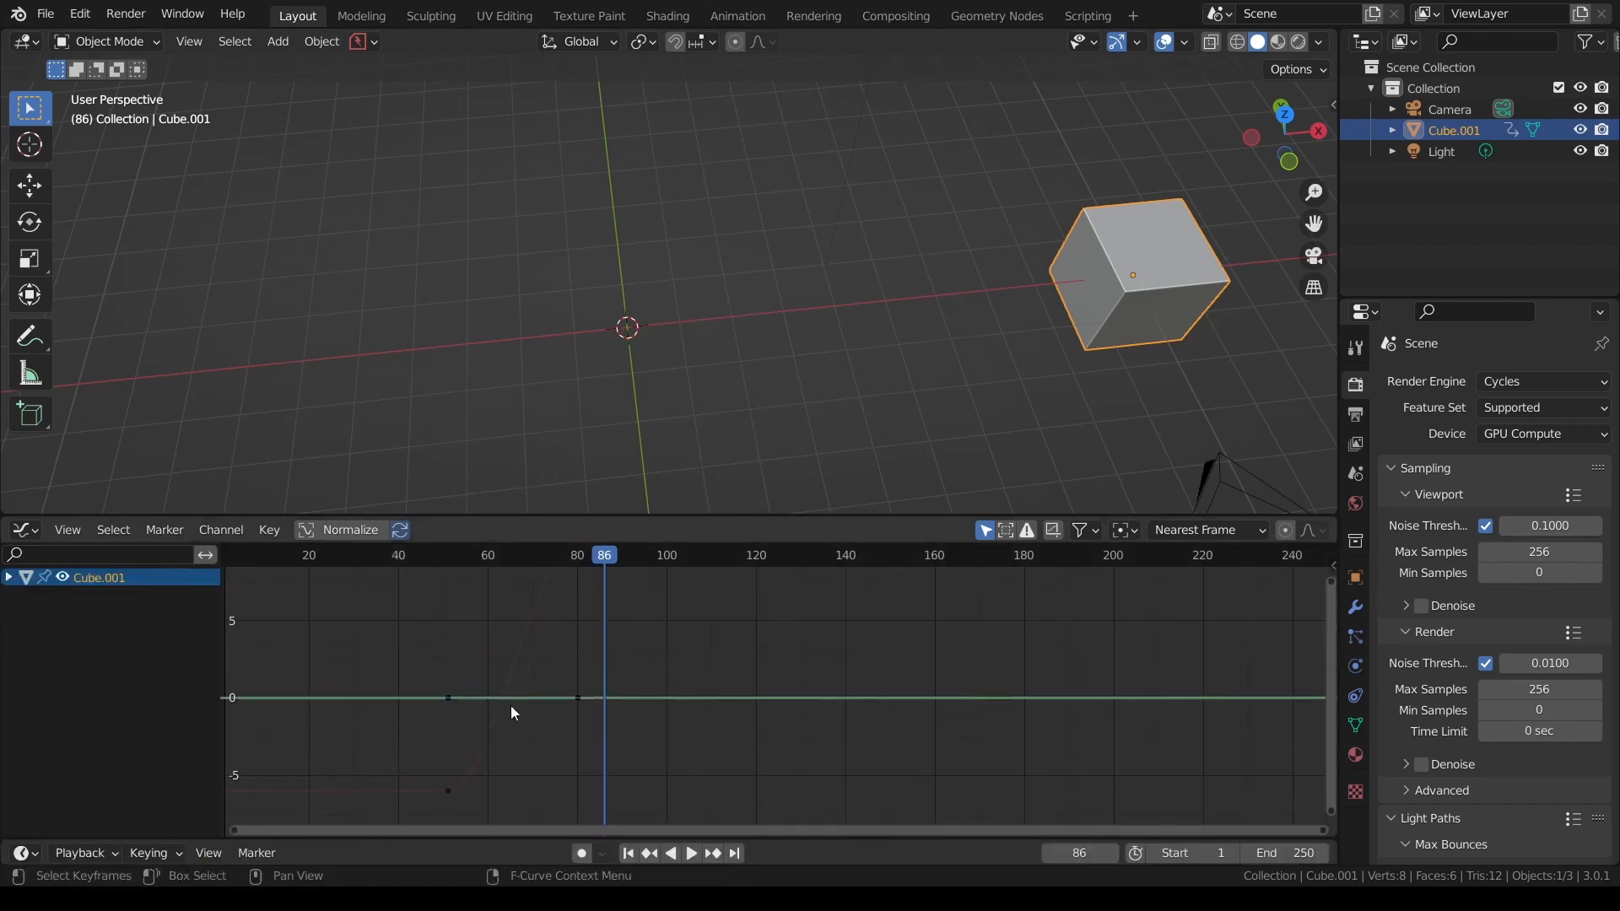
left_click_drag(735, 512, 756, 219)
left_click(8, 284)
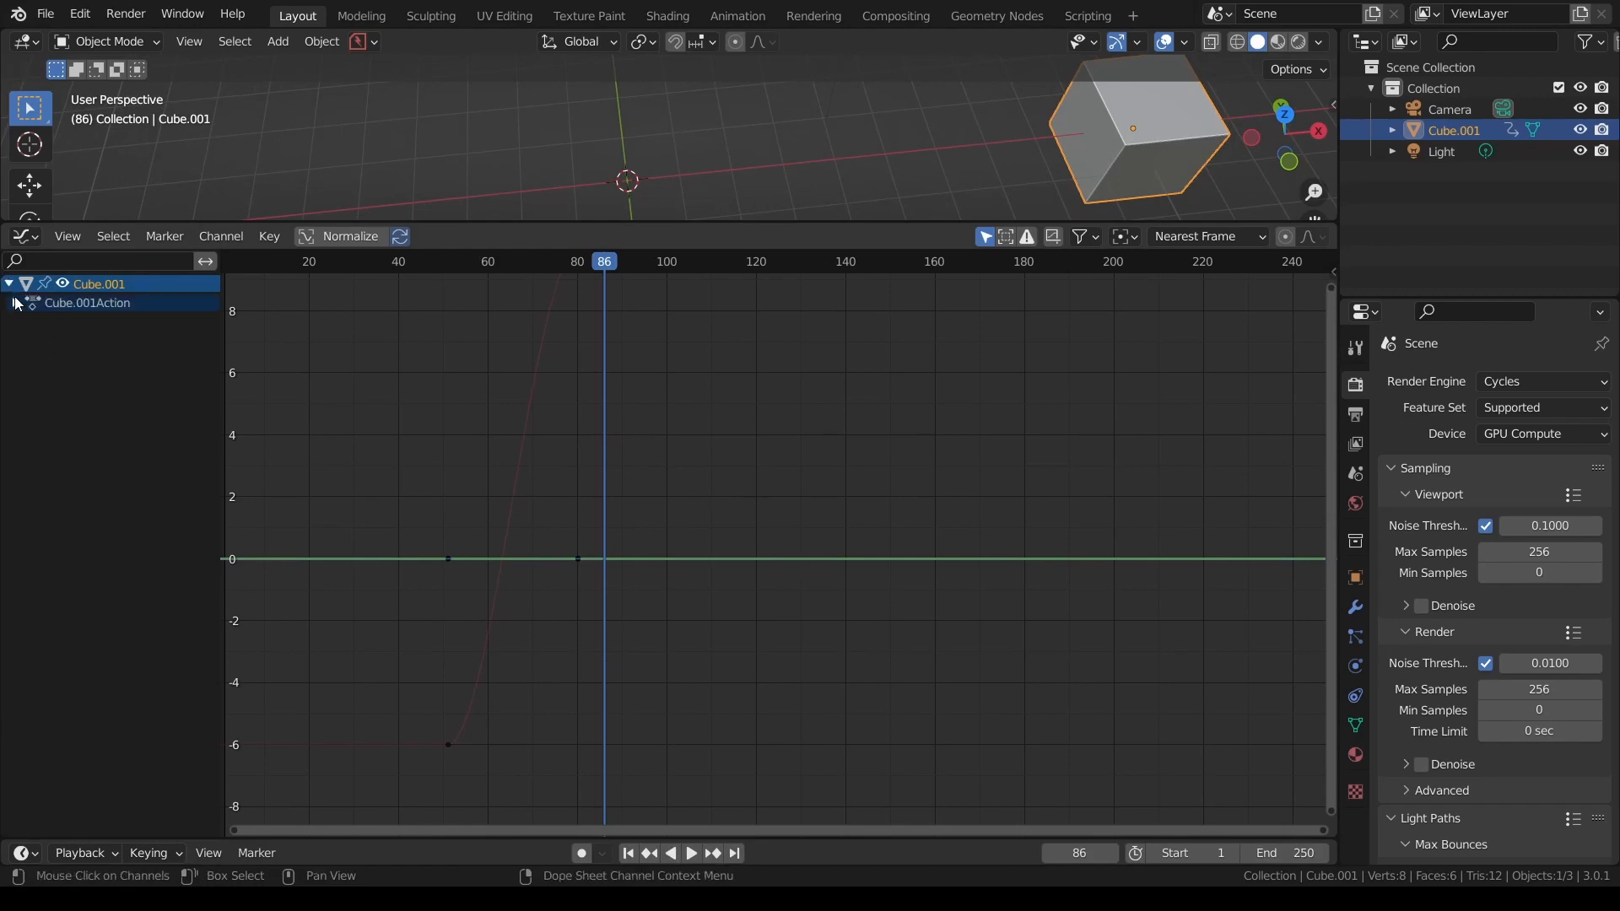
left_click(16, 303)
left_click(22, 321)
- Examine the X, Y and Z Location curves one by one in the Graph Editor, finishing with X Location selected
left_click(69, 339)
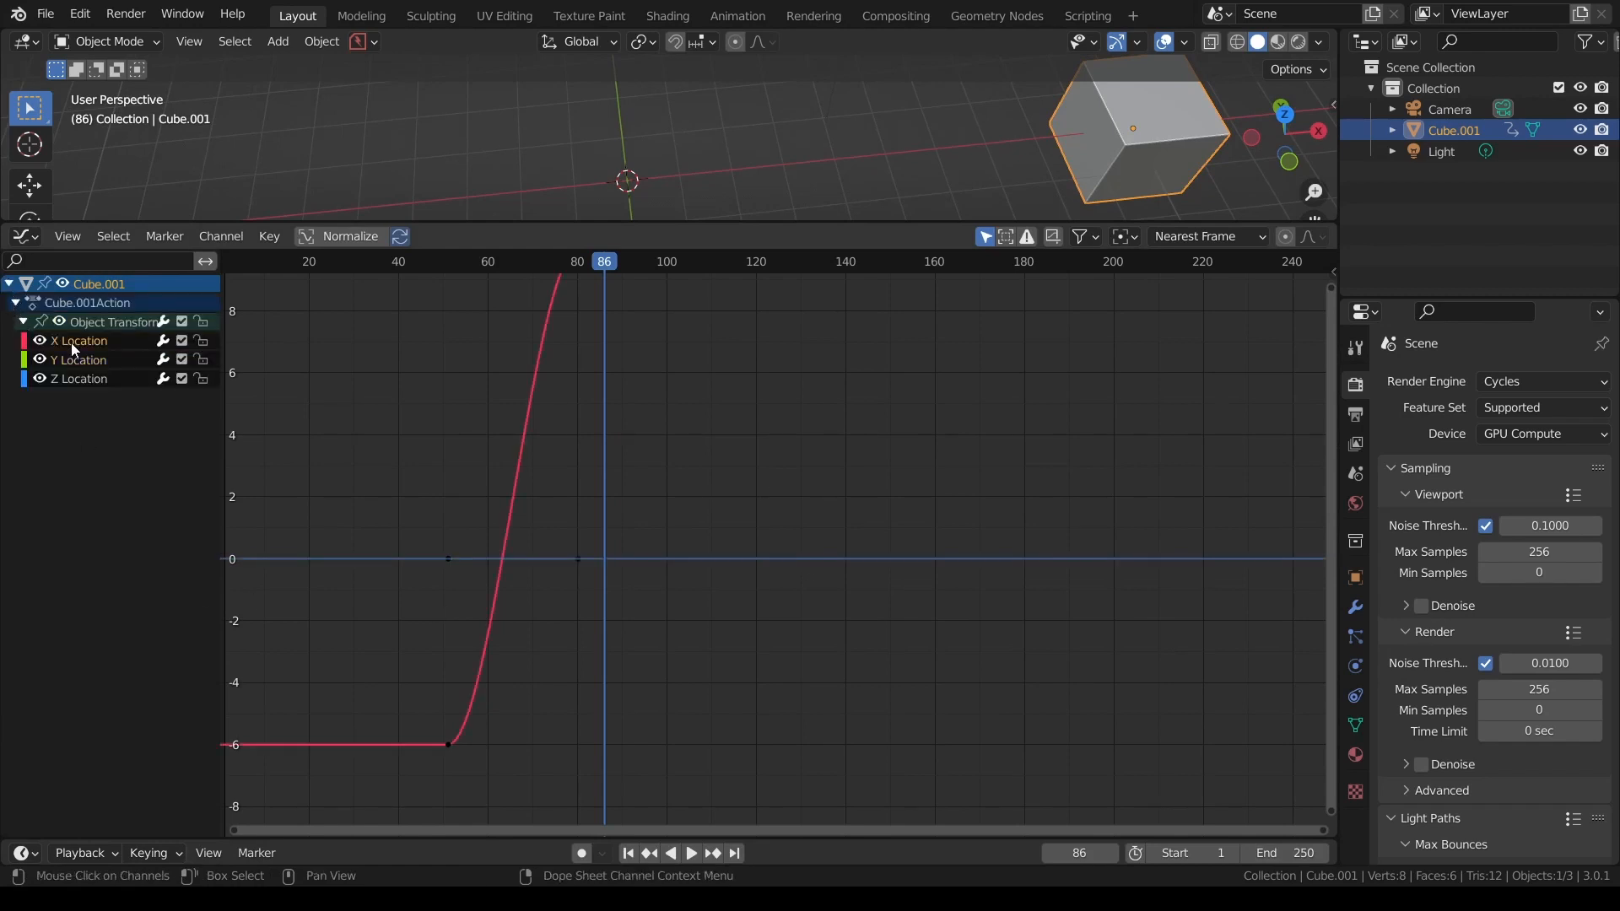
left_click(77, 361)
left_click(83, 379)
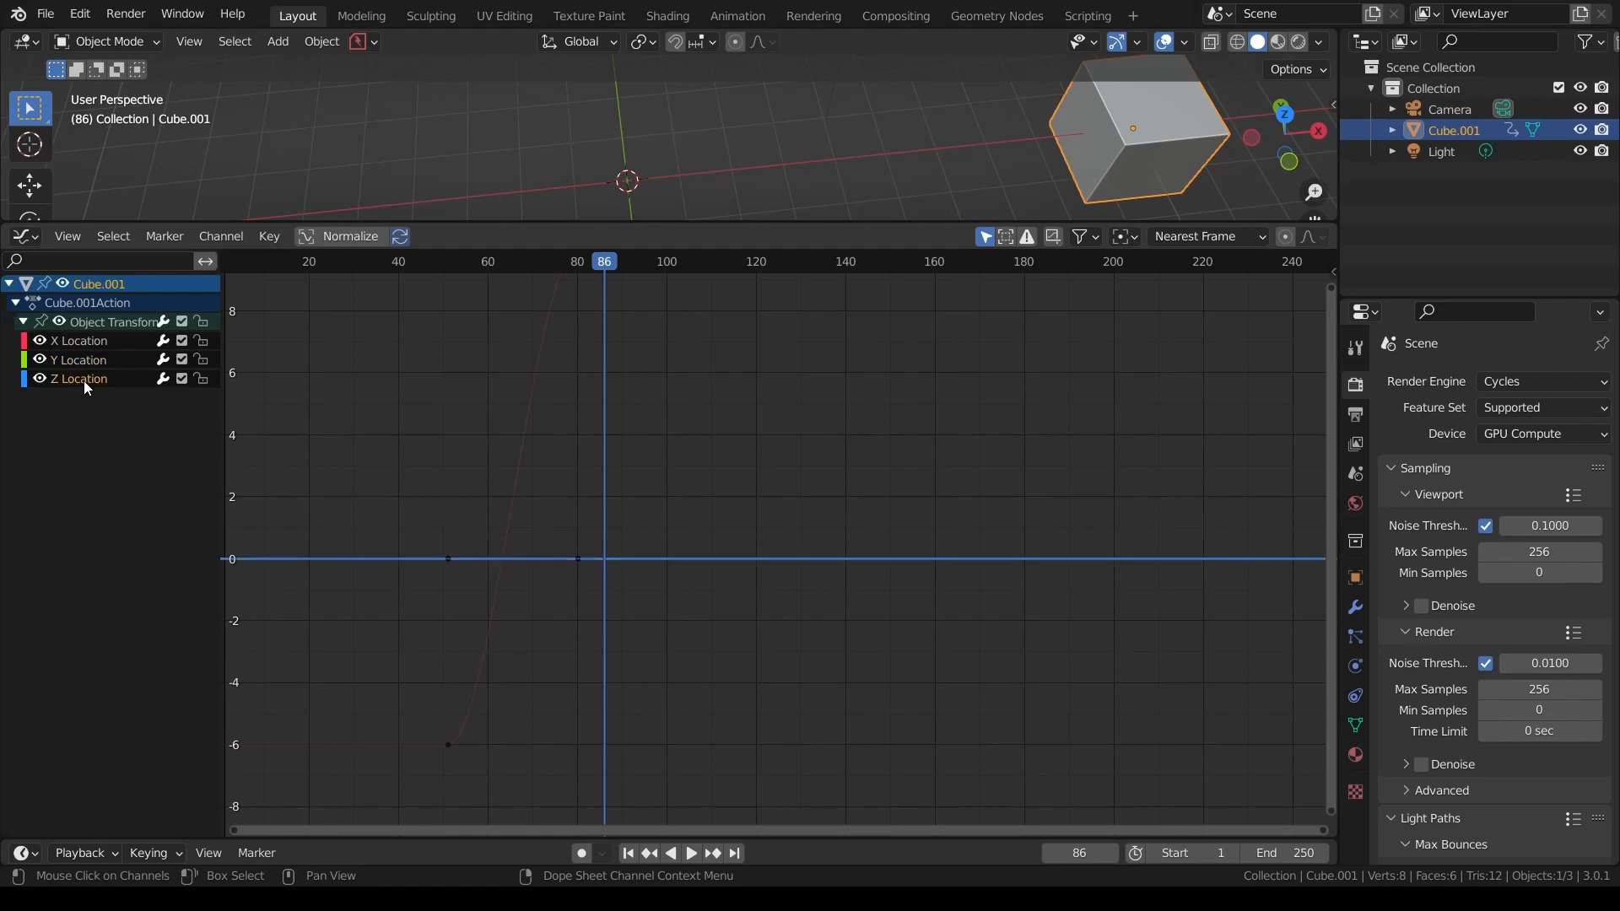
left_click(88, 364)
left_click(88, 379)
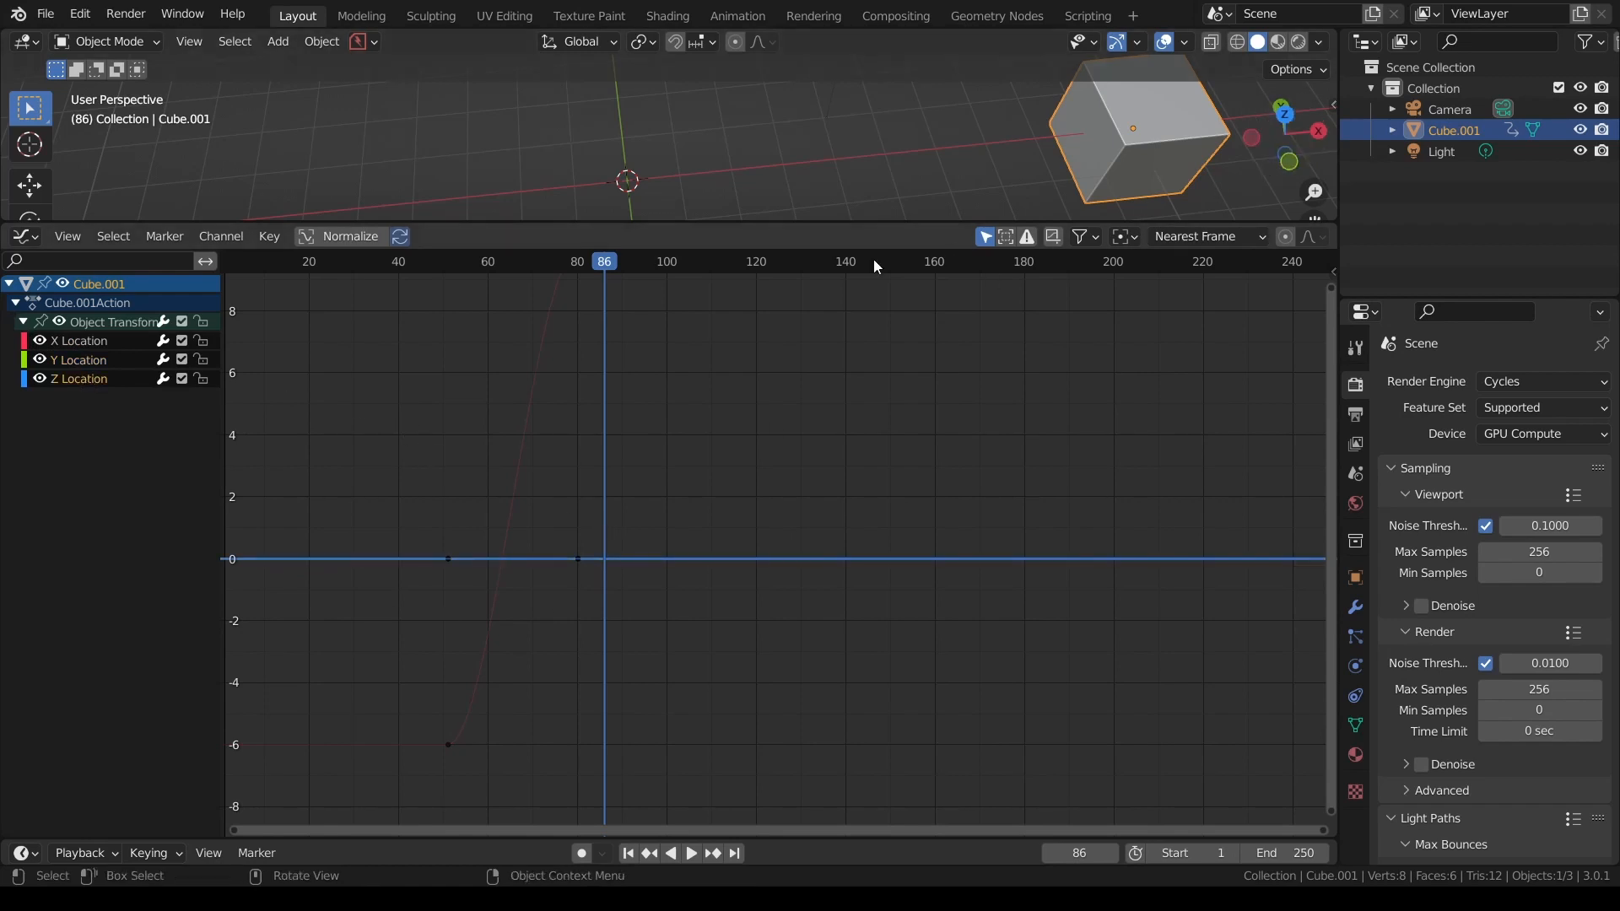
left_click(107, 341)
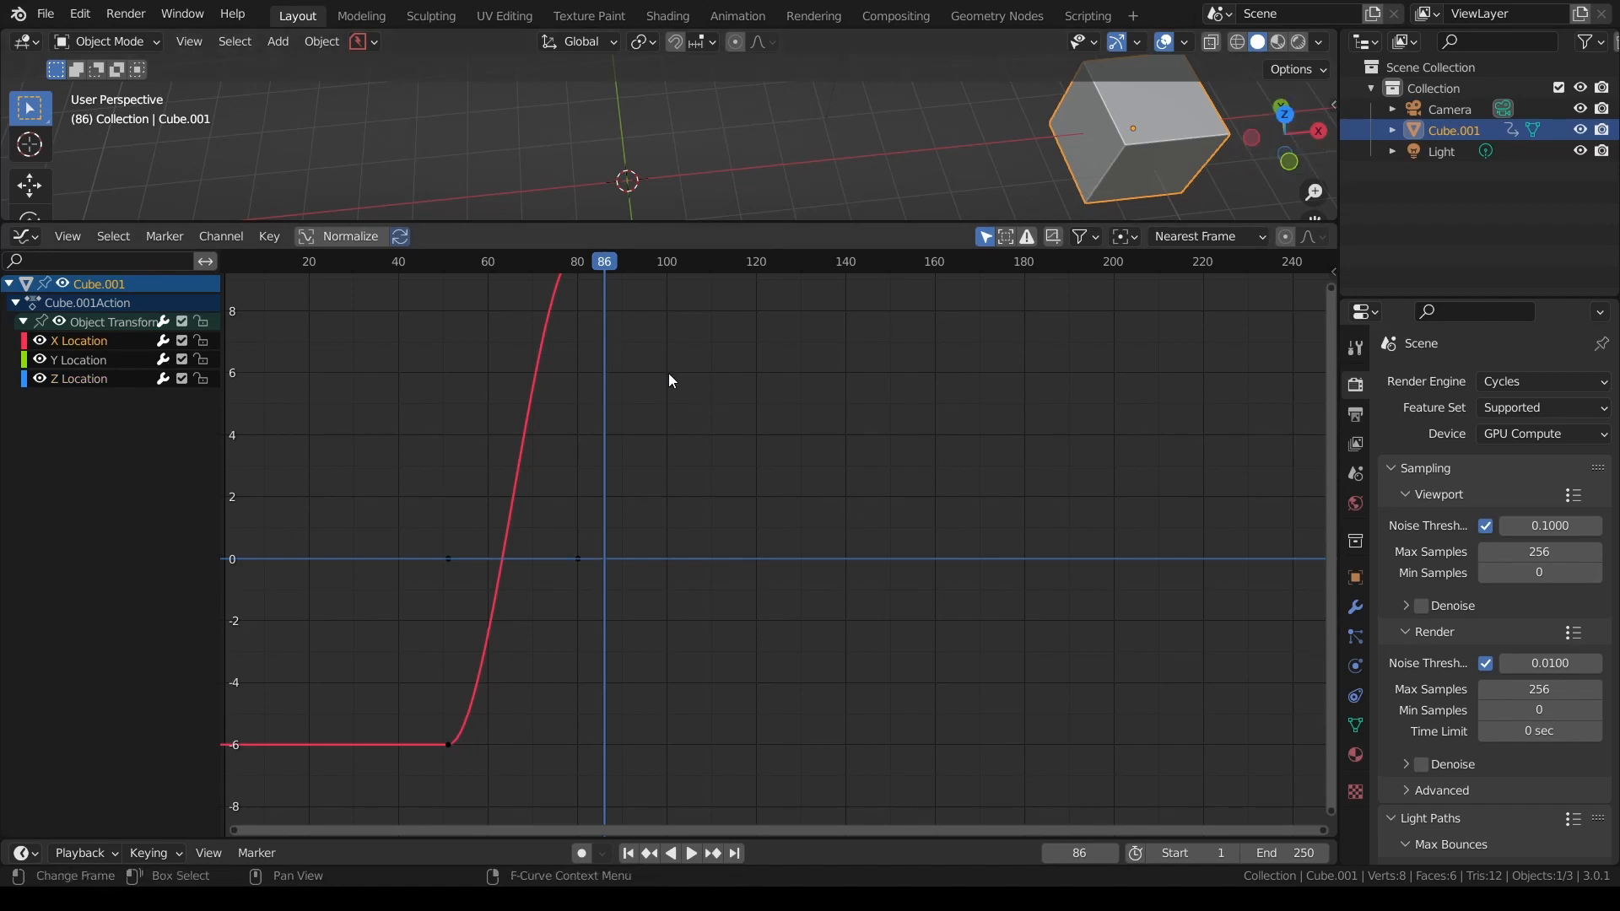
- Scrub the current frame to 51 and back to 23, and display the cube's Transform values in the 3D viewport
scroll(669, 375, "down", 2)
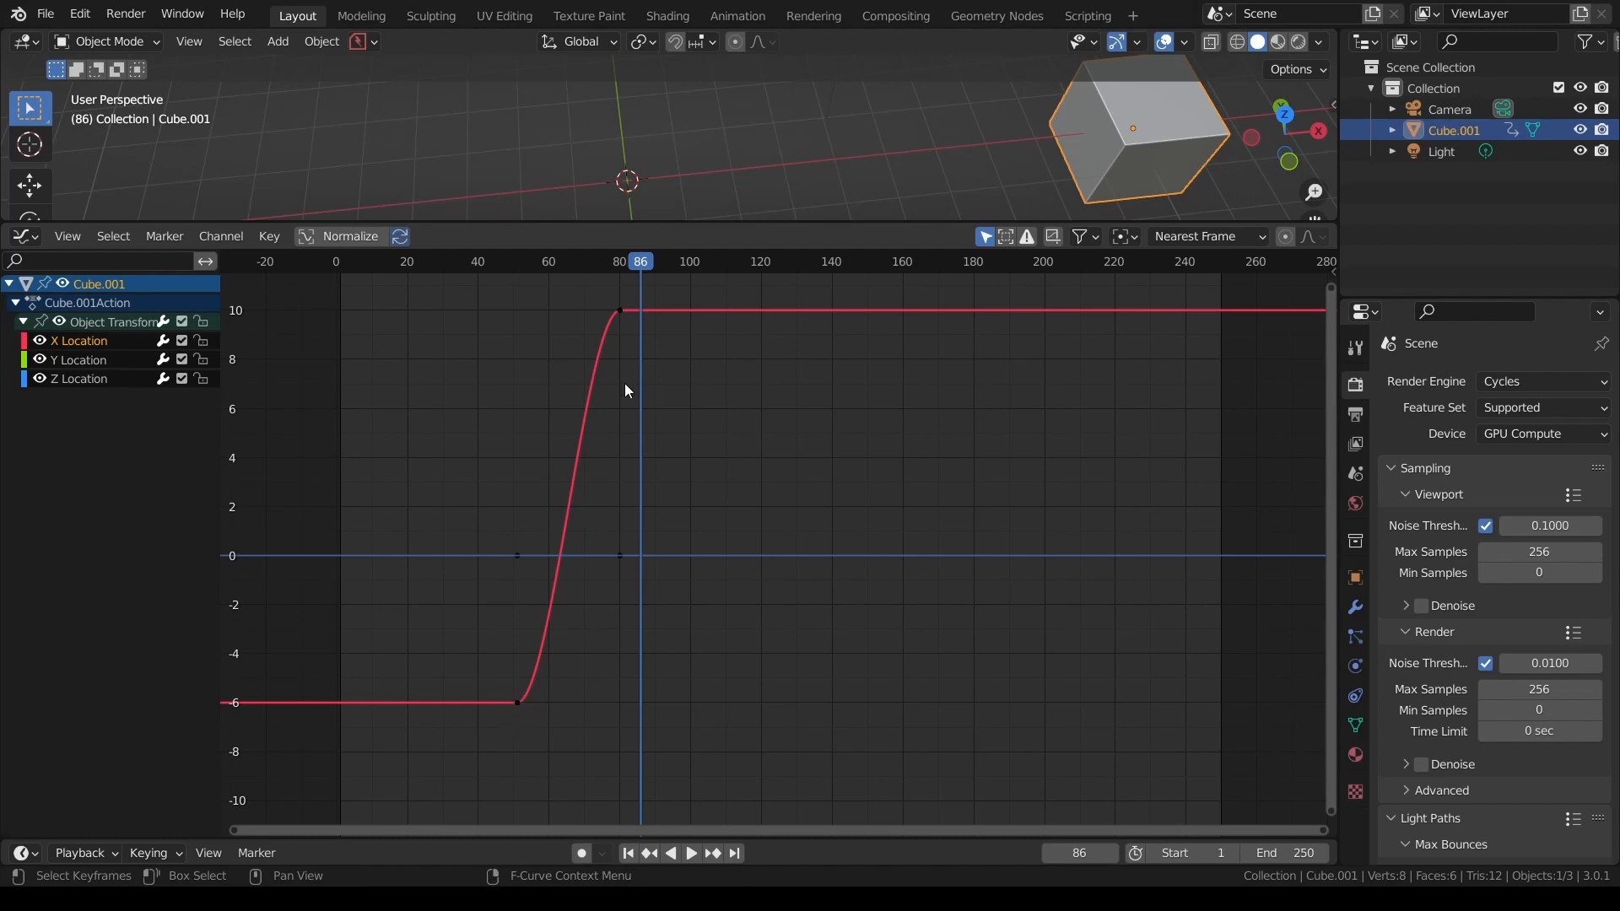
left_click(519, 294)
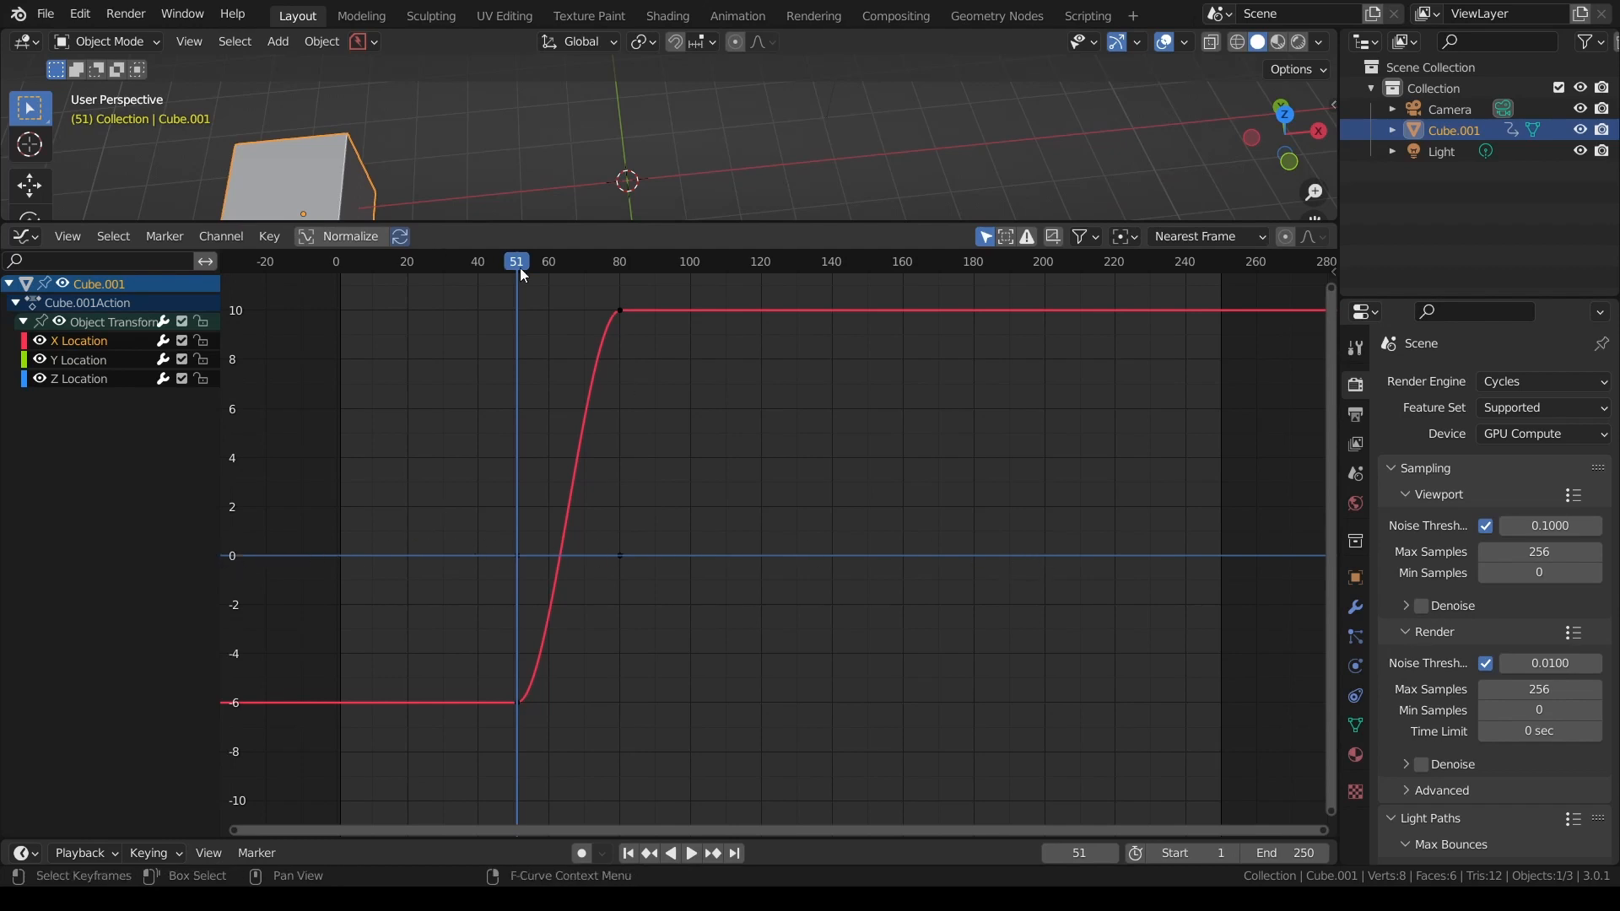
left_click_drag(520, 266, 419, 277)
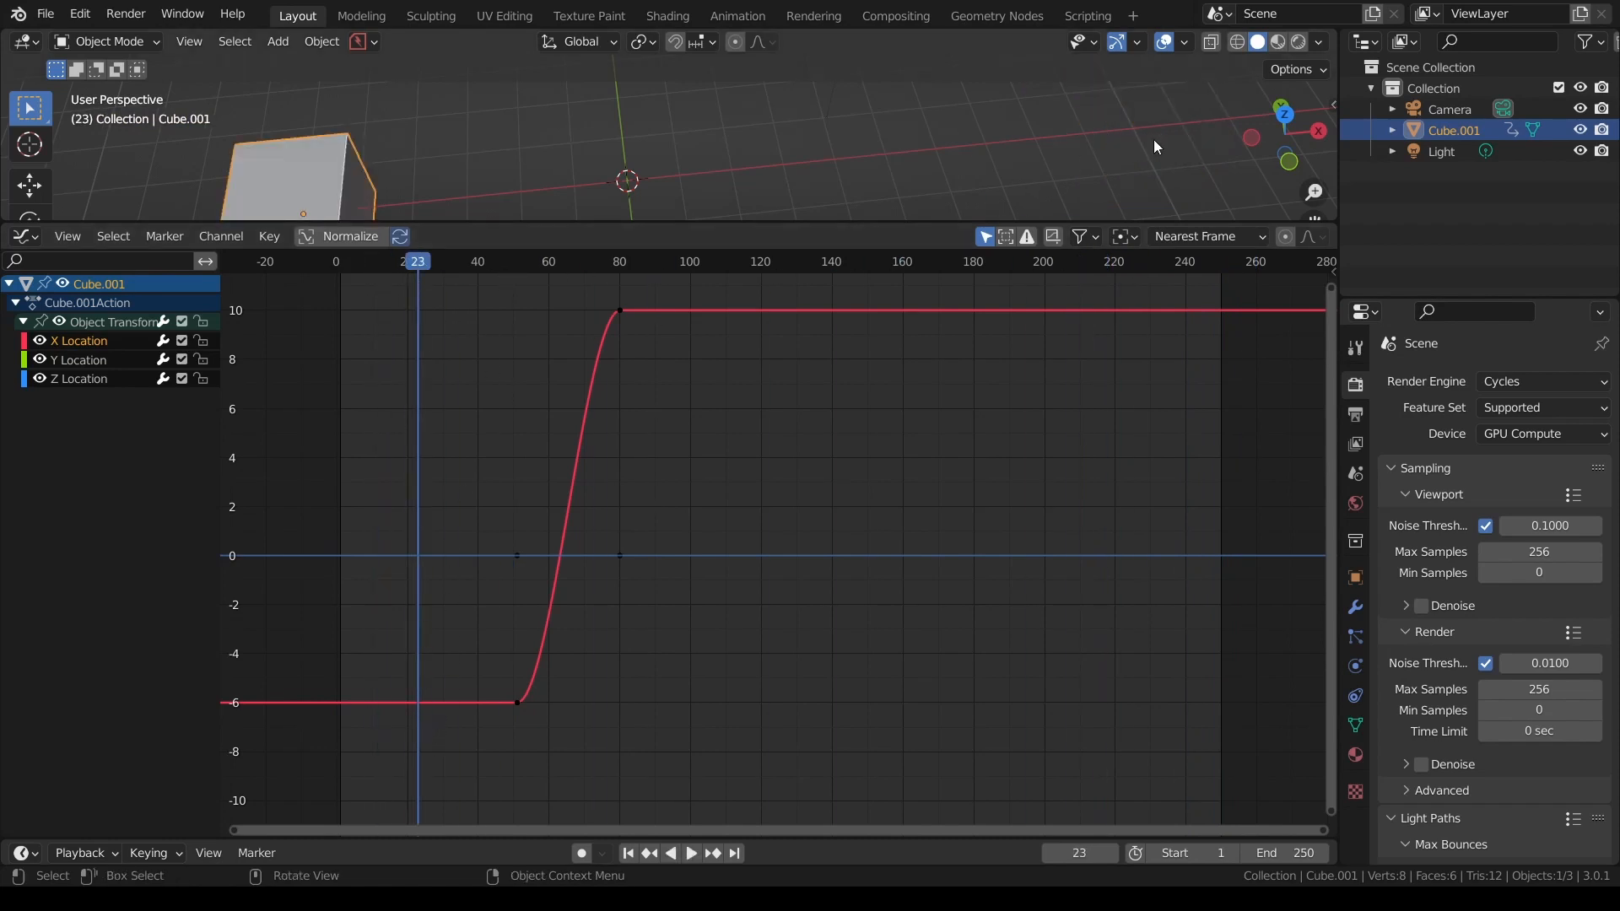
key("n")
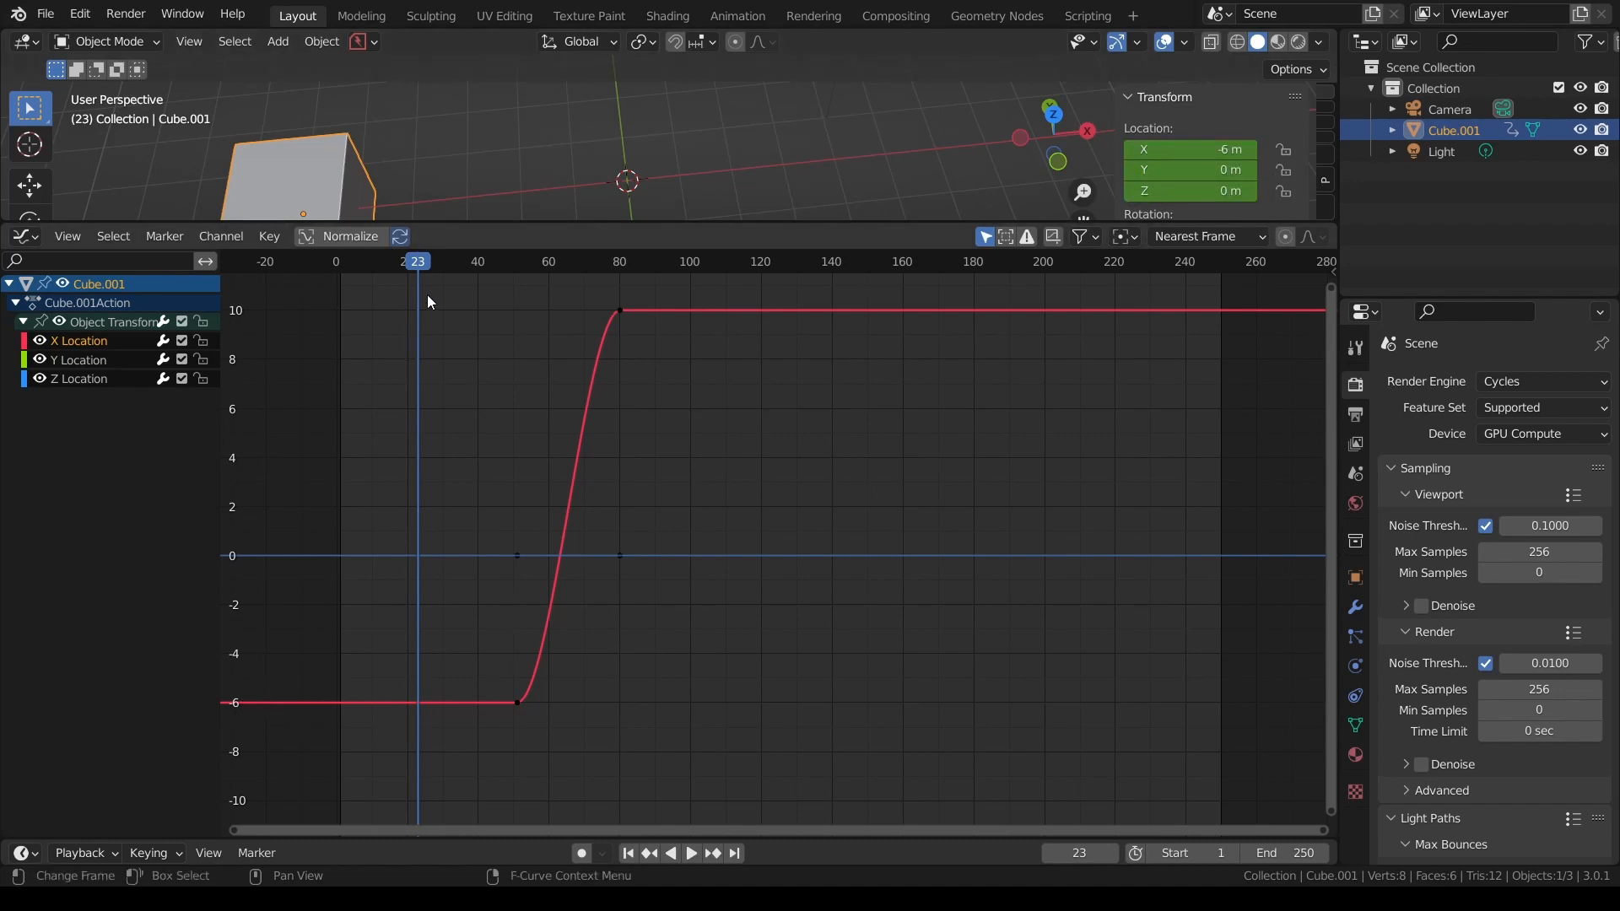
- Play and scrub the animation up to frame 80 and back to frame 53, comparing the cube's X location with its curve
key("space")
key("space")
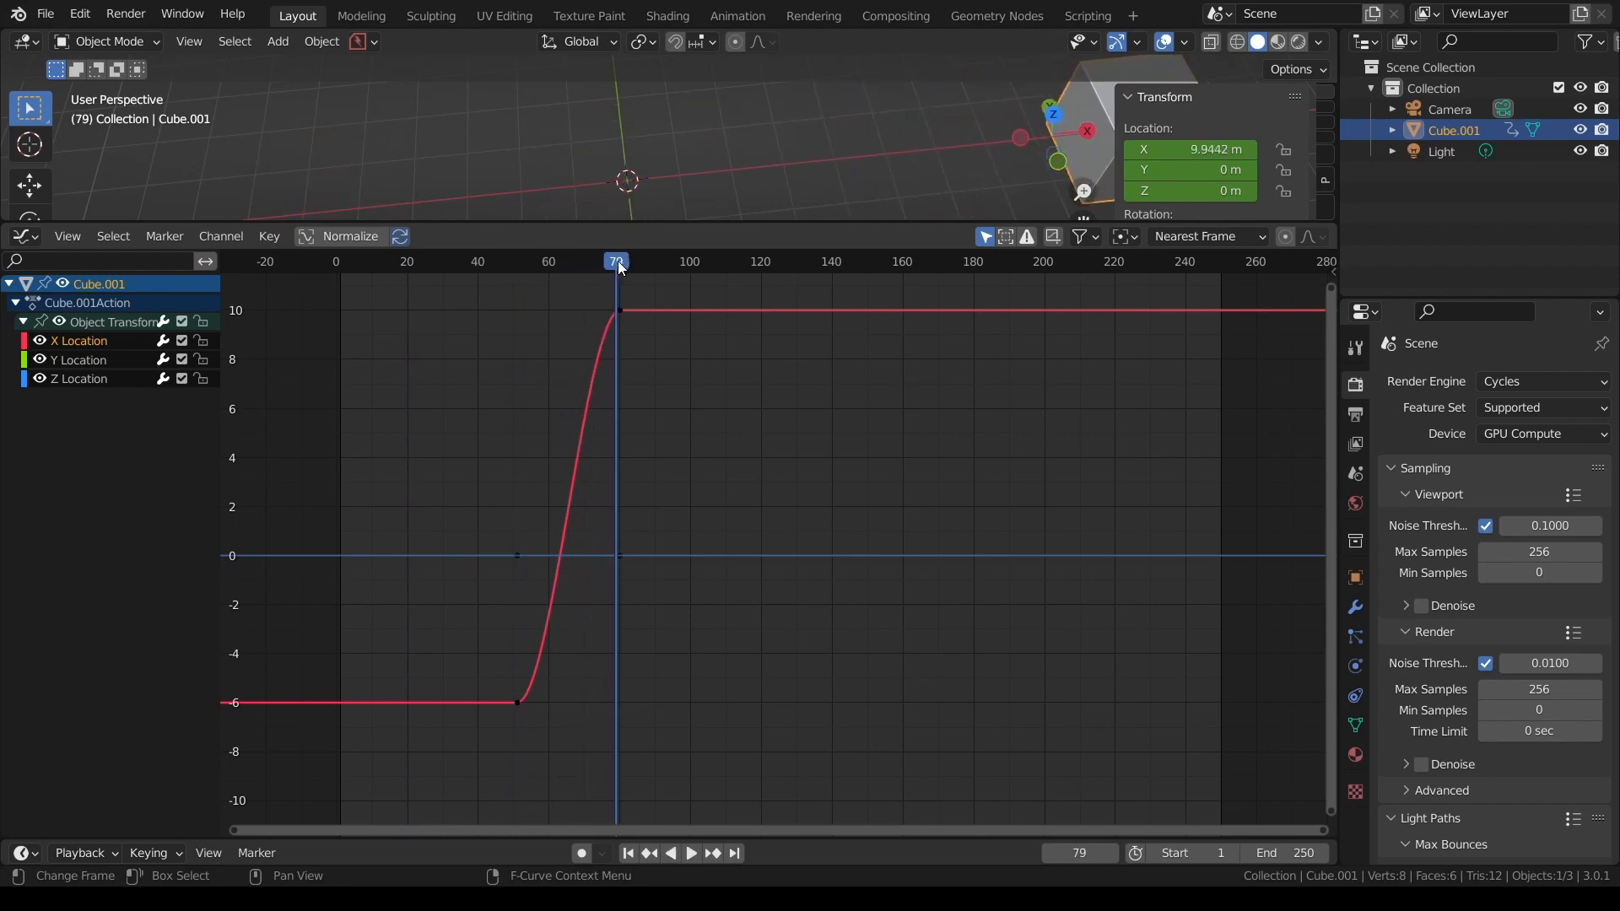
key("Right")
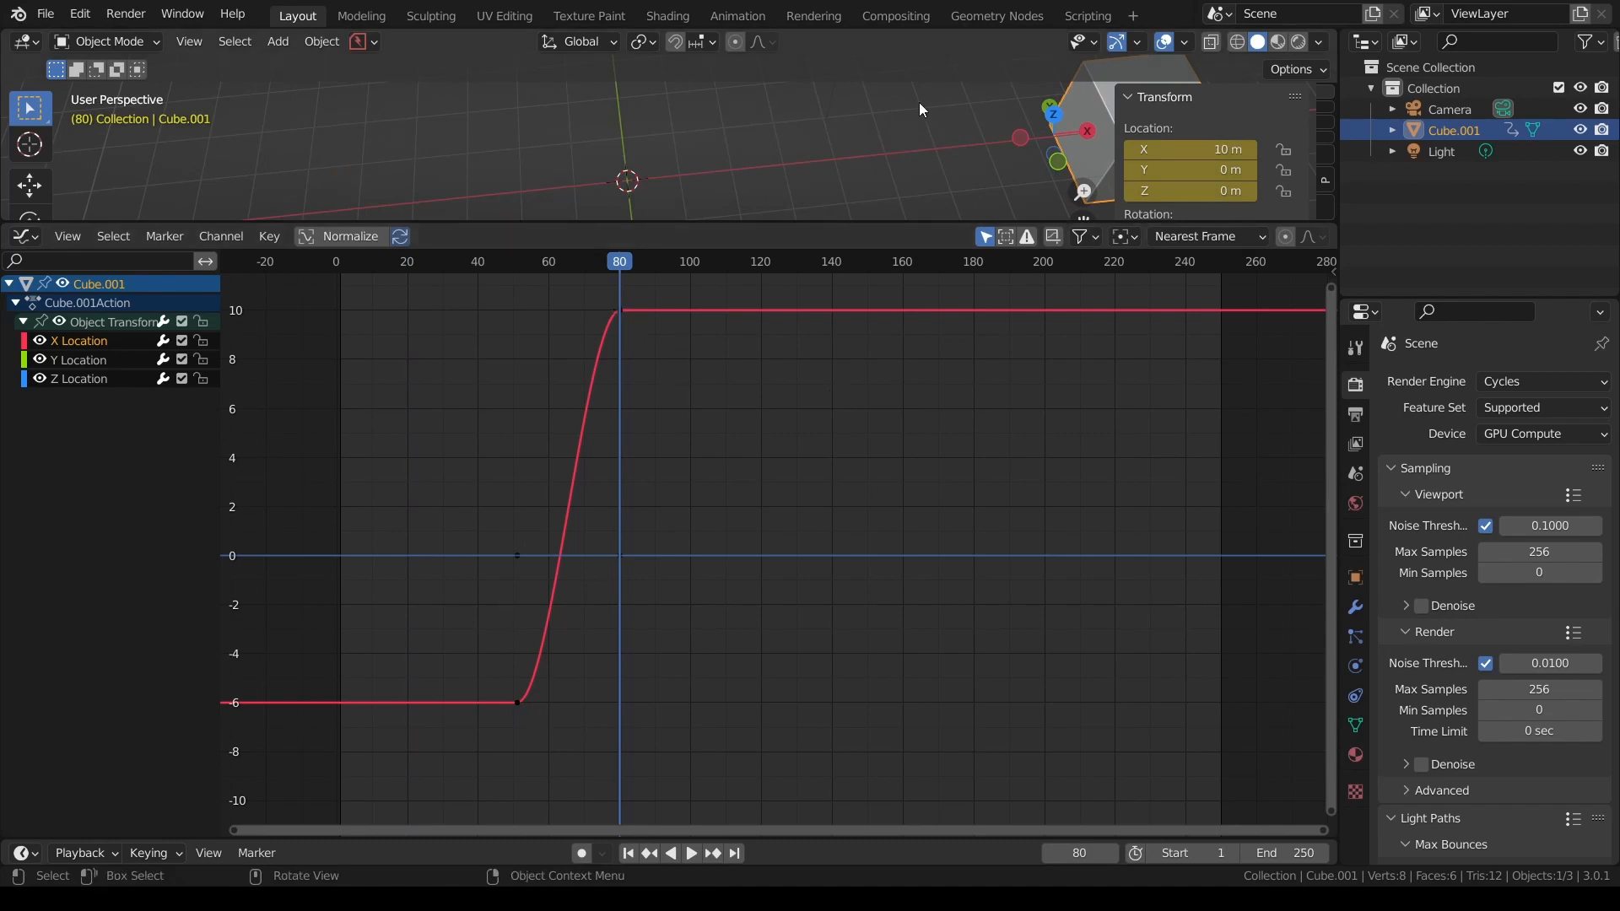
key("space")
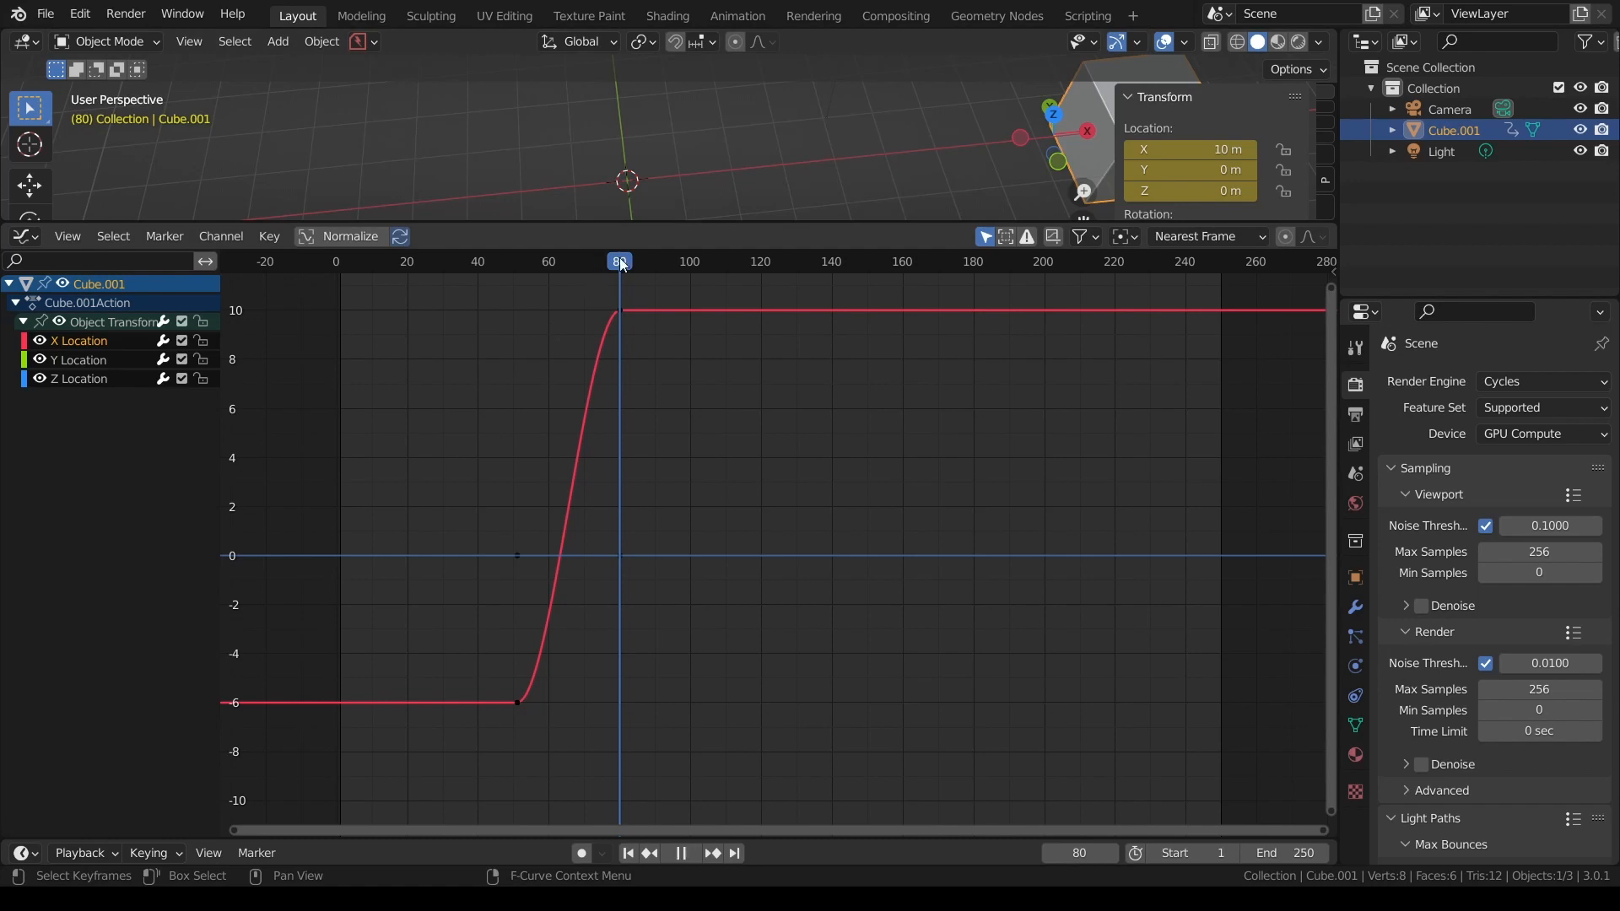
left_click_drag(620, 256, 491, 265)
key("space")
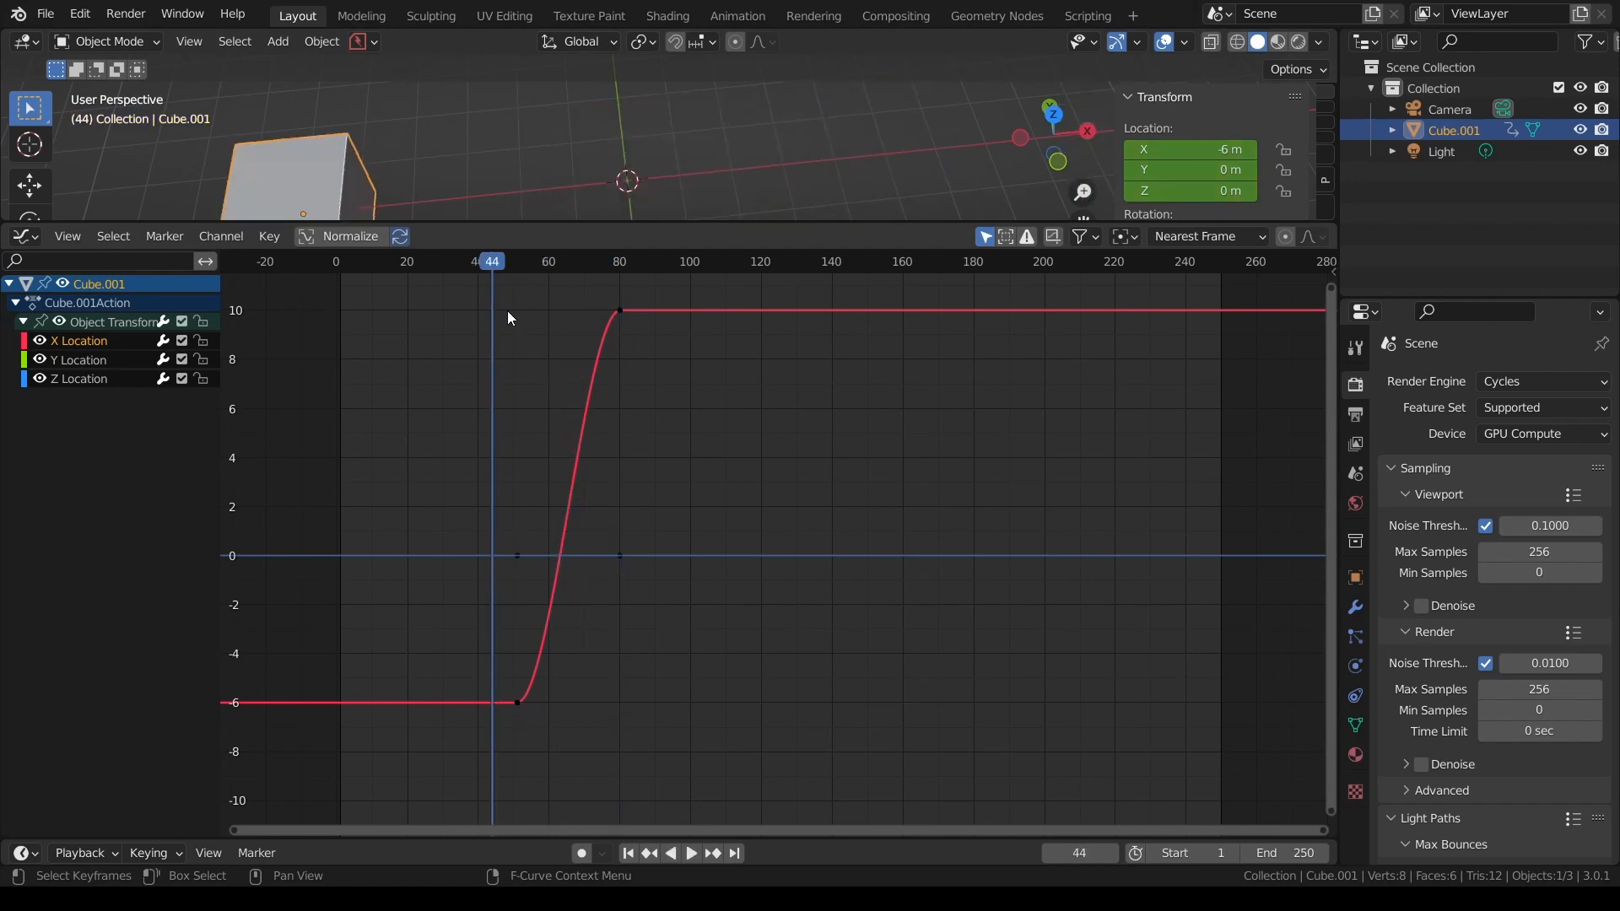
left_click(524, 262)
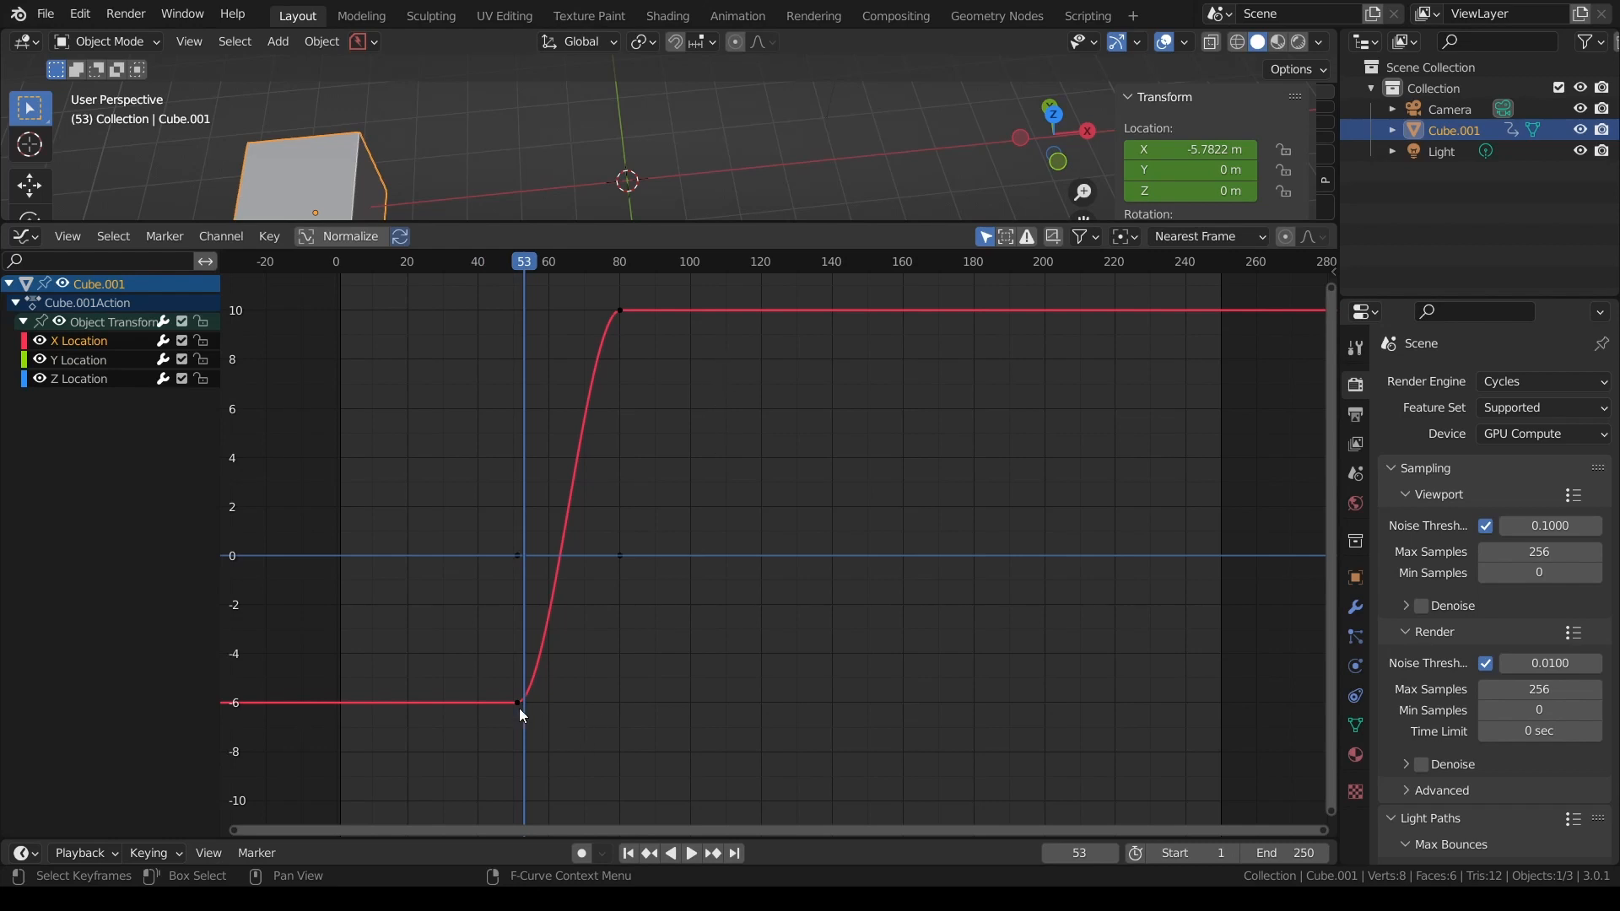
- Try moving the X Location keyframe at frame 80 freely, along Y only and along X only
key("a")
key("alt+a")
left_click_drag(620, 747, 487, 276)
left_click(751, 486)
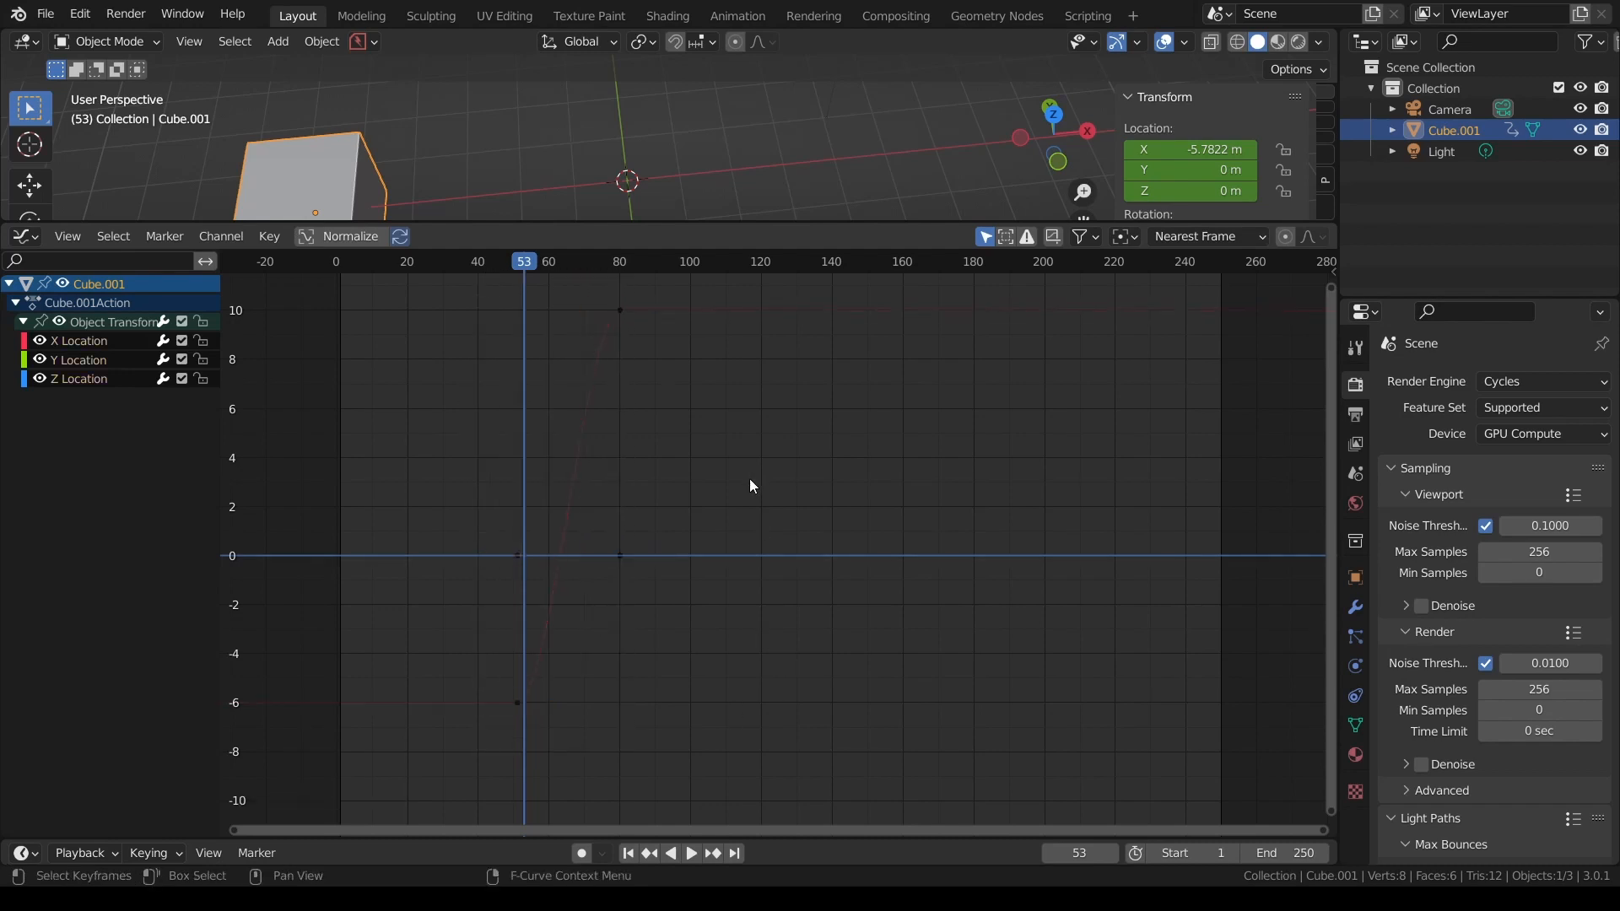
left_click(620, 311)
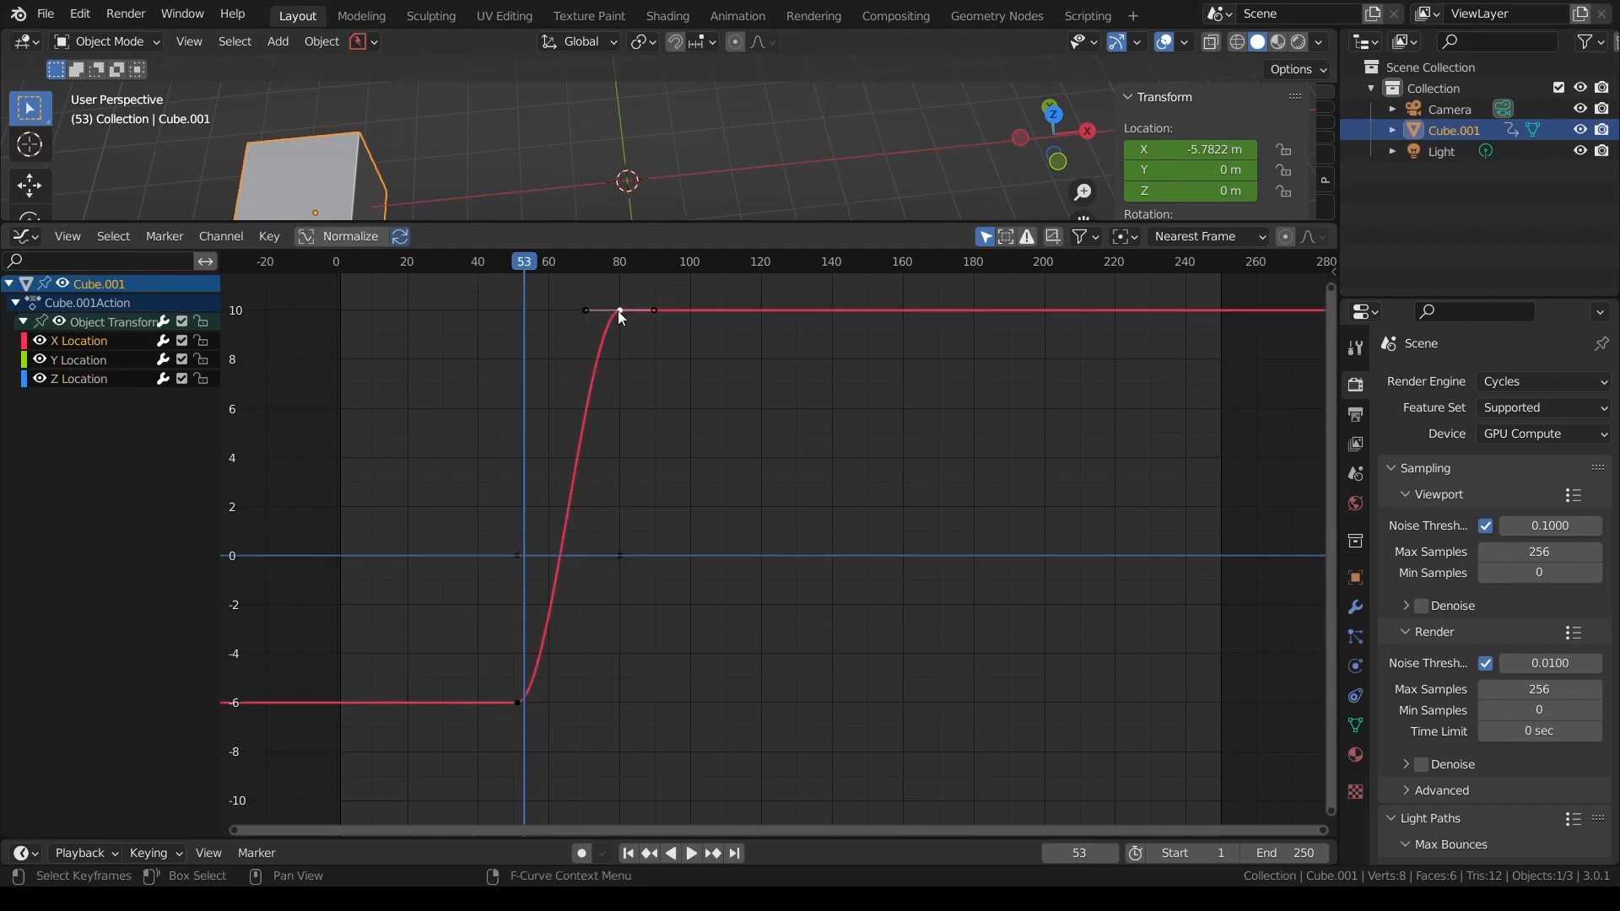
key("g")
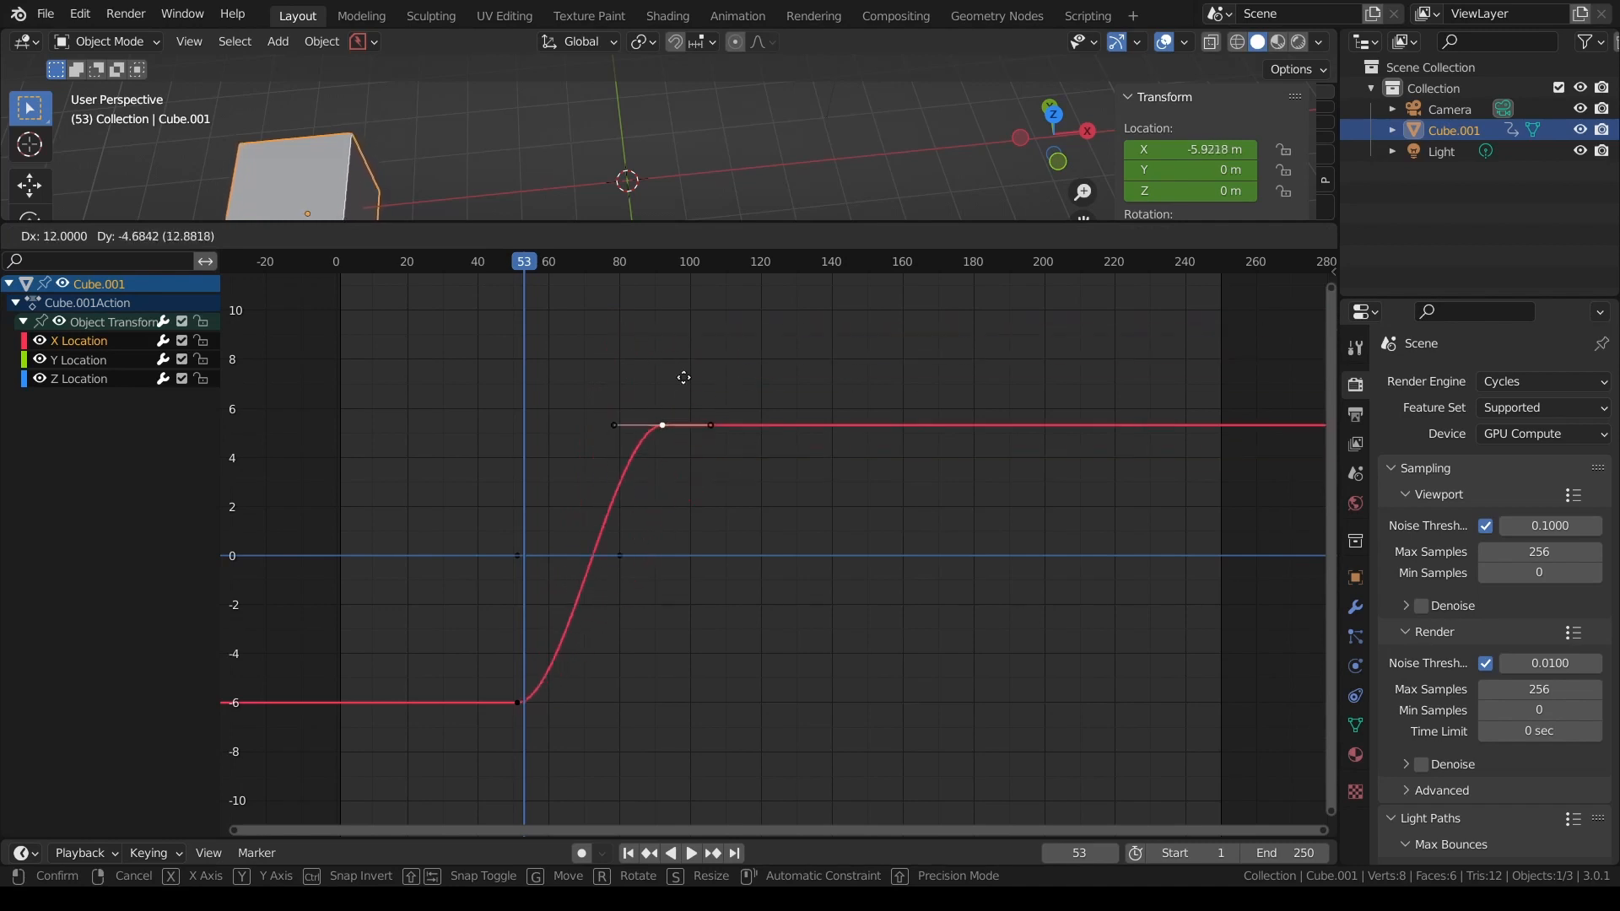
right_click(635, 419)
key("g")
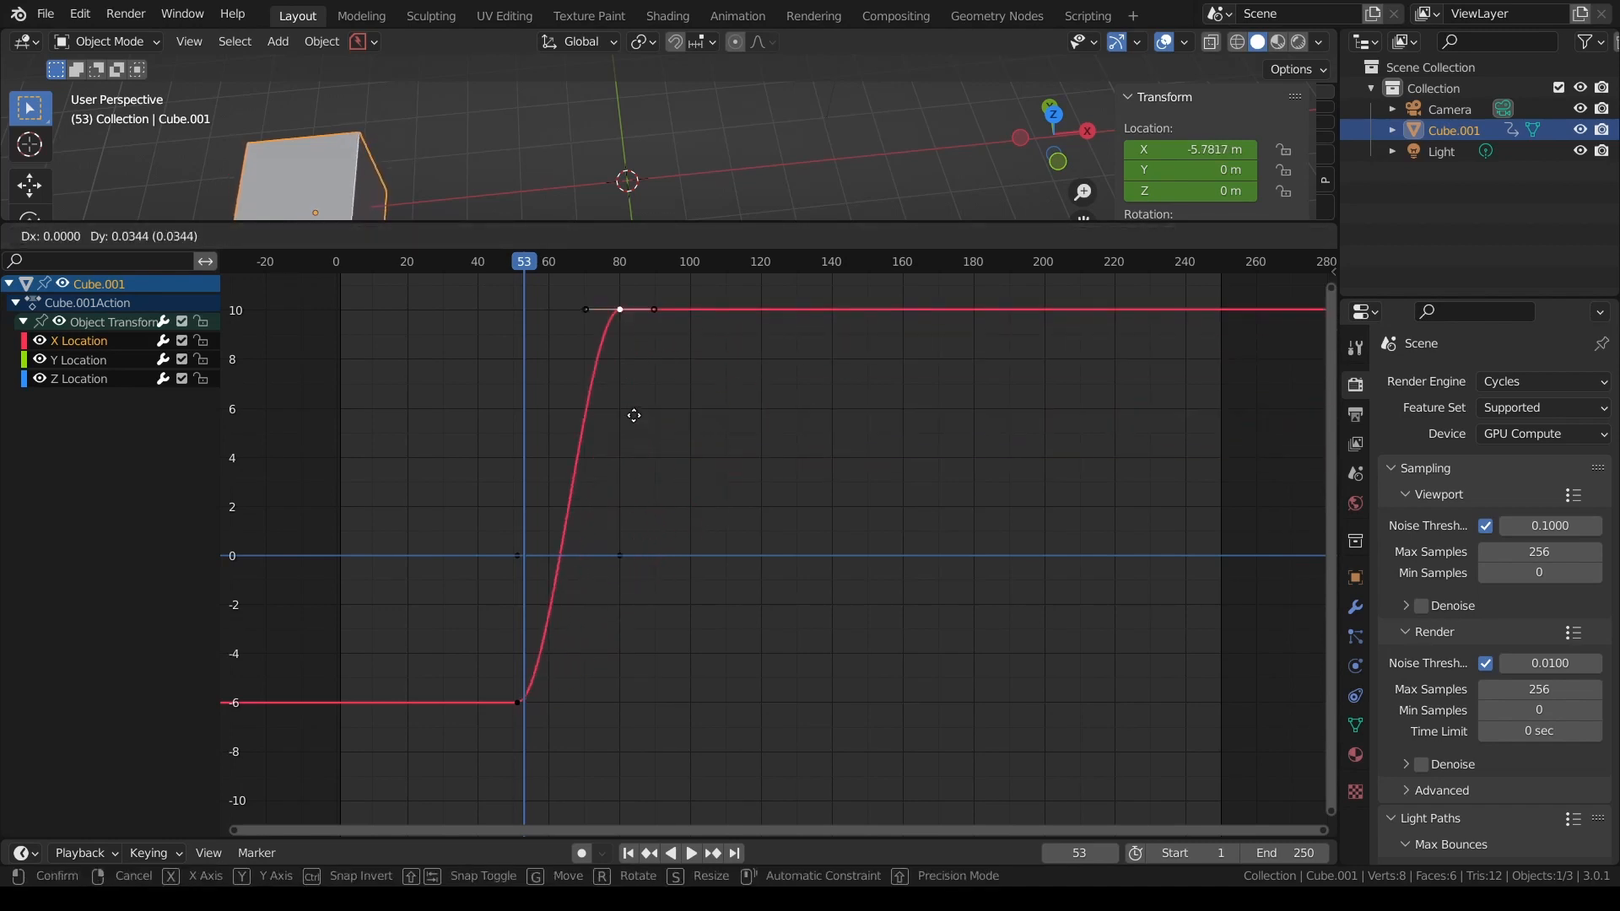
key("y")
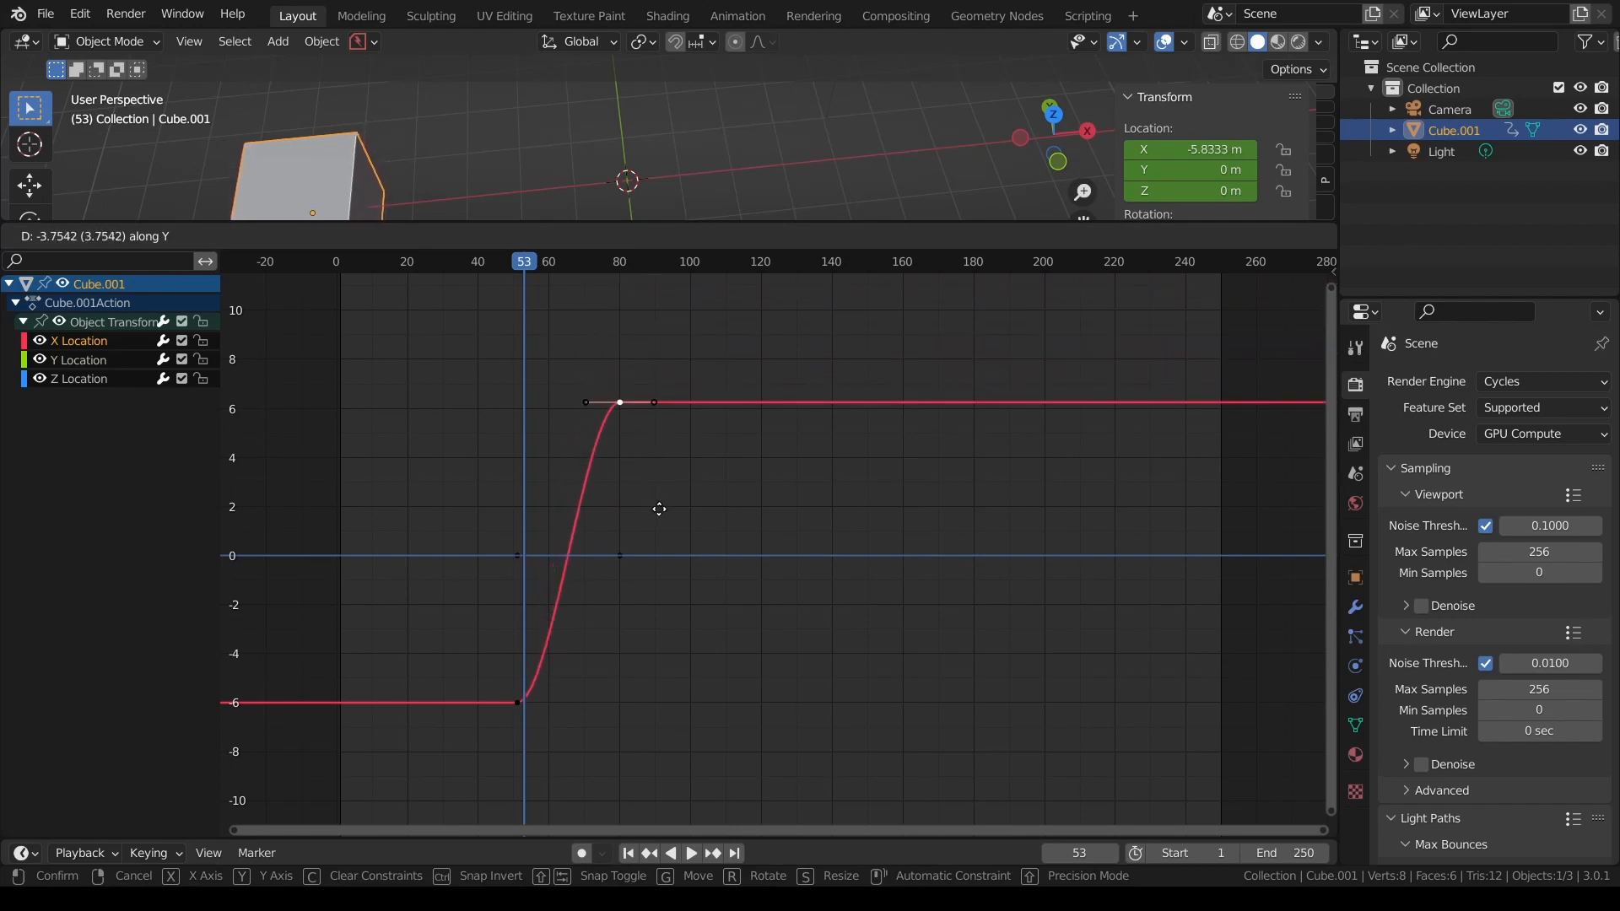
key("x")
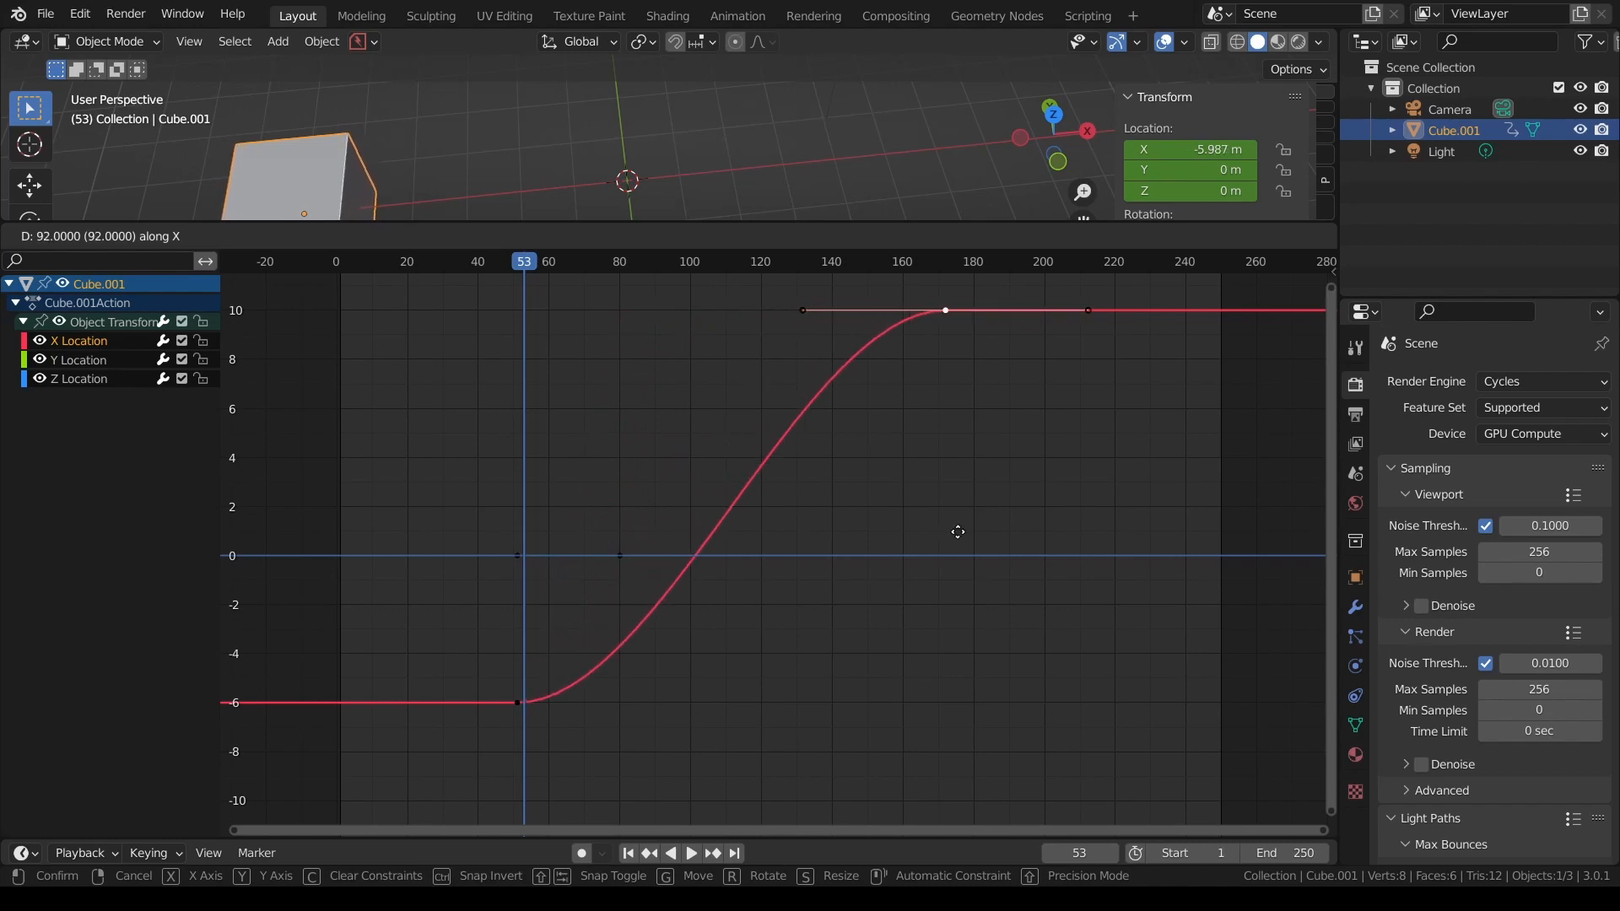
key("Escape")
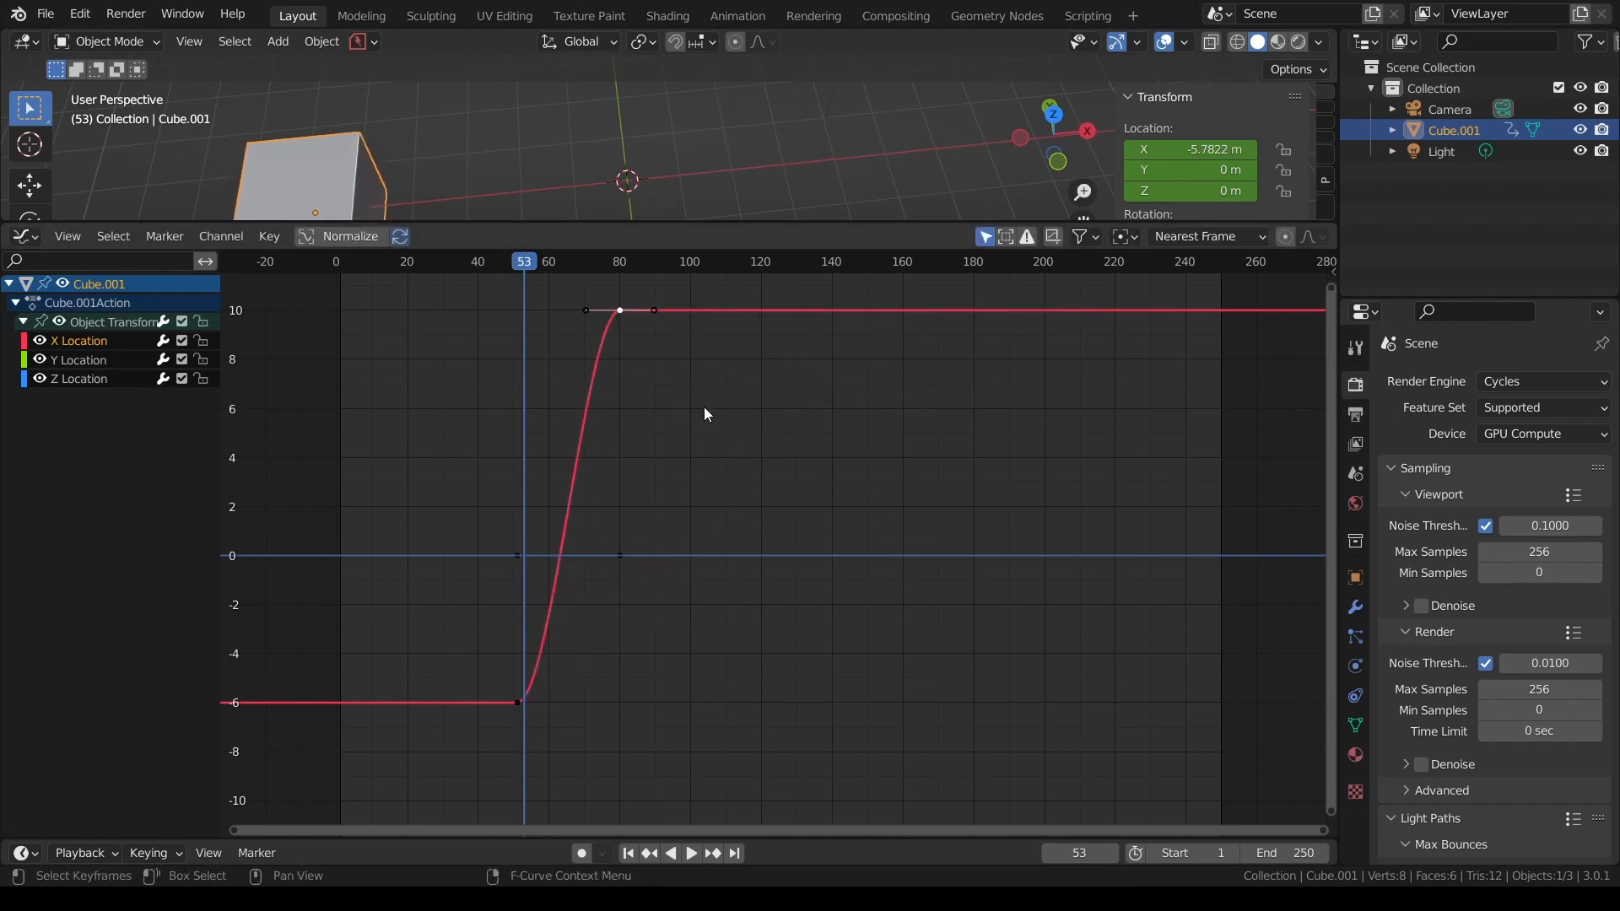
- Try toggling the Y Location channel off and on, and hiding and revealing the Y and Z Location curves
left_click(182, 361)
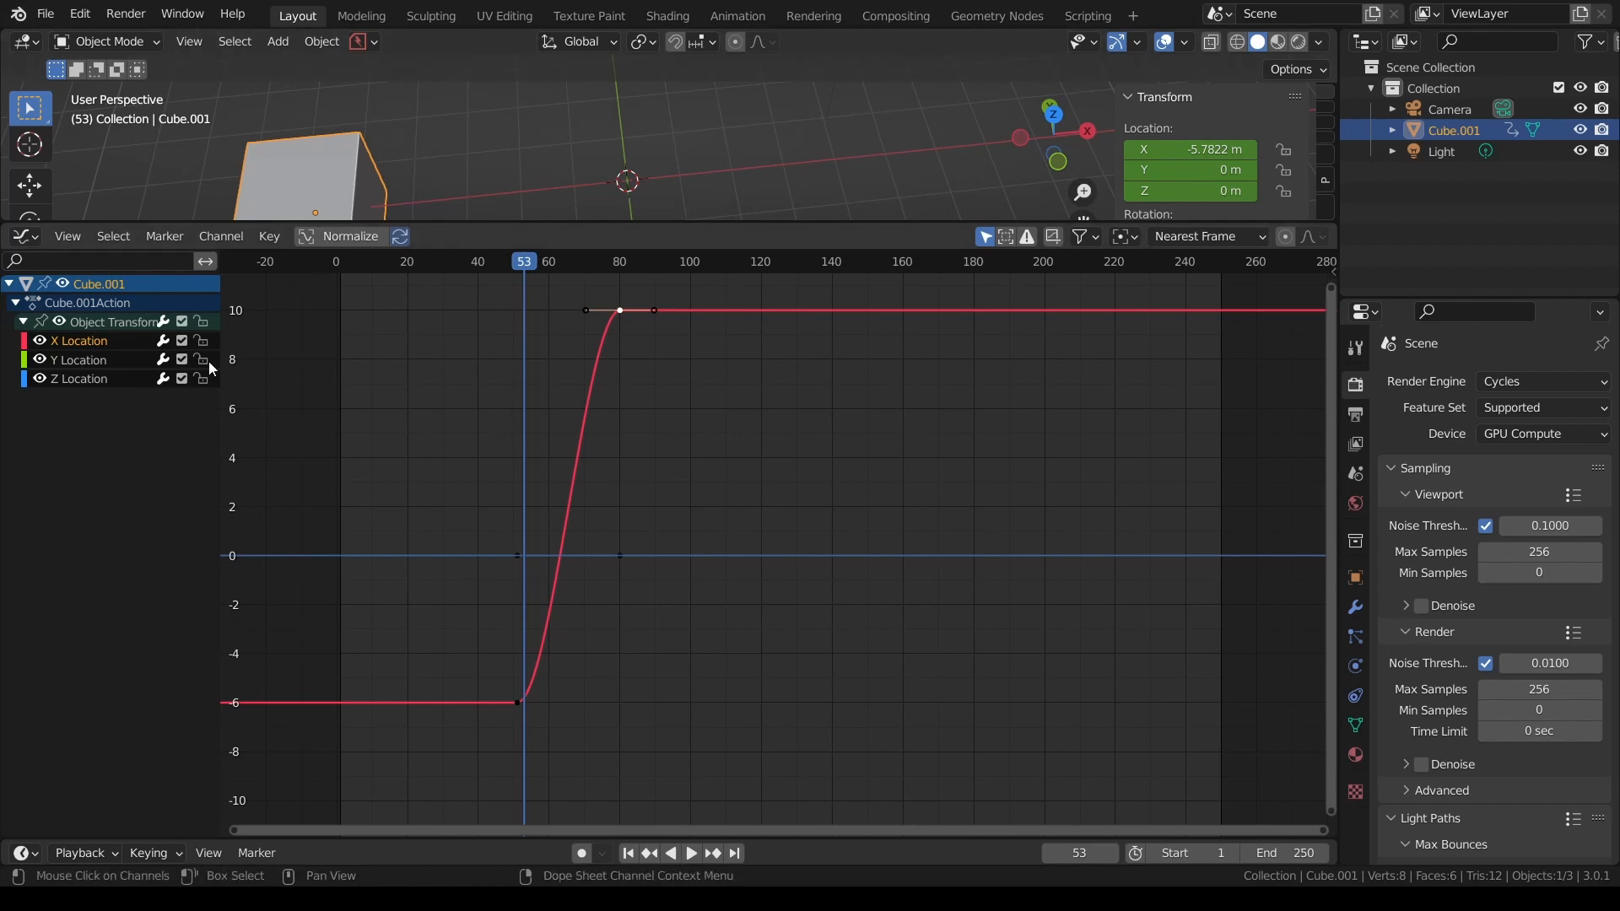
left_click(182, 360)
left_click(40, 360)
left_click_drag(42, 381, 39, 364)
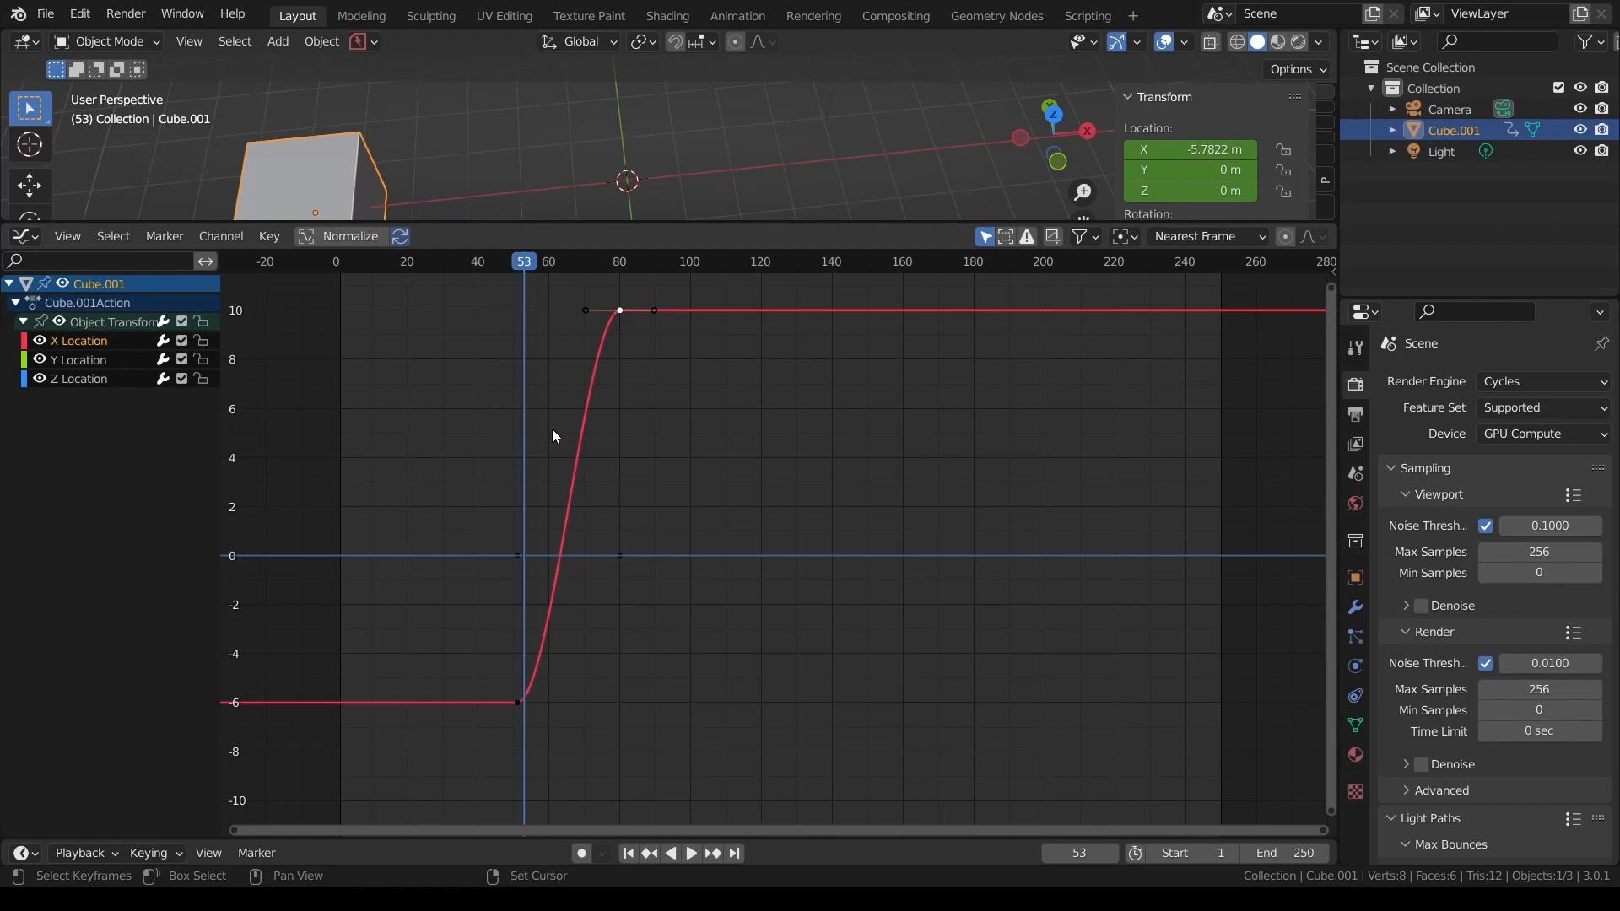
- Try hiding and revealing the location curves, and leave only the selected X Location curve visible
key("shift+h")
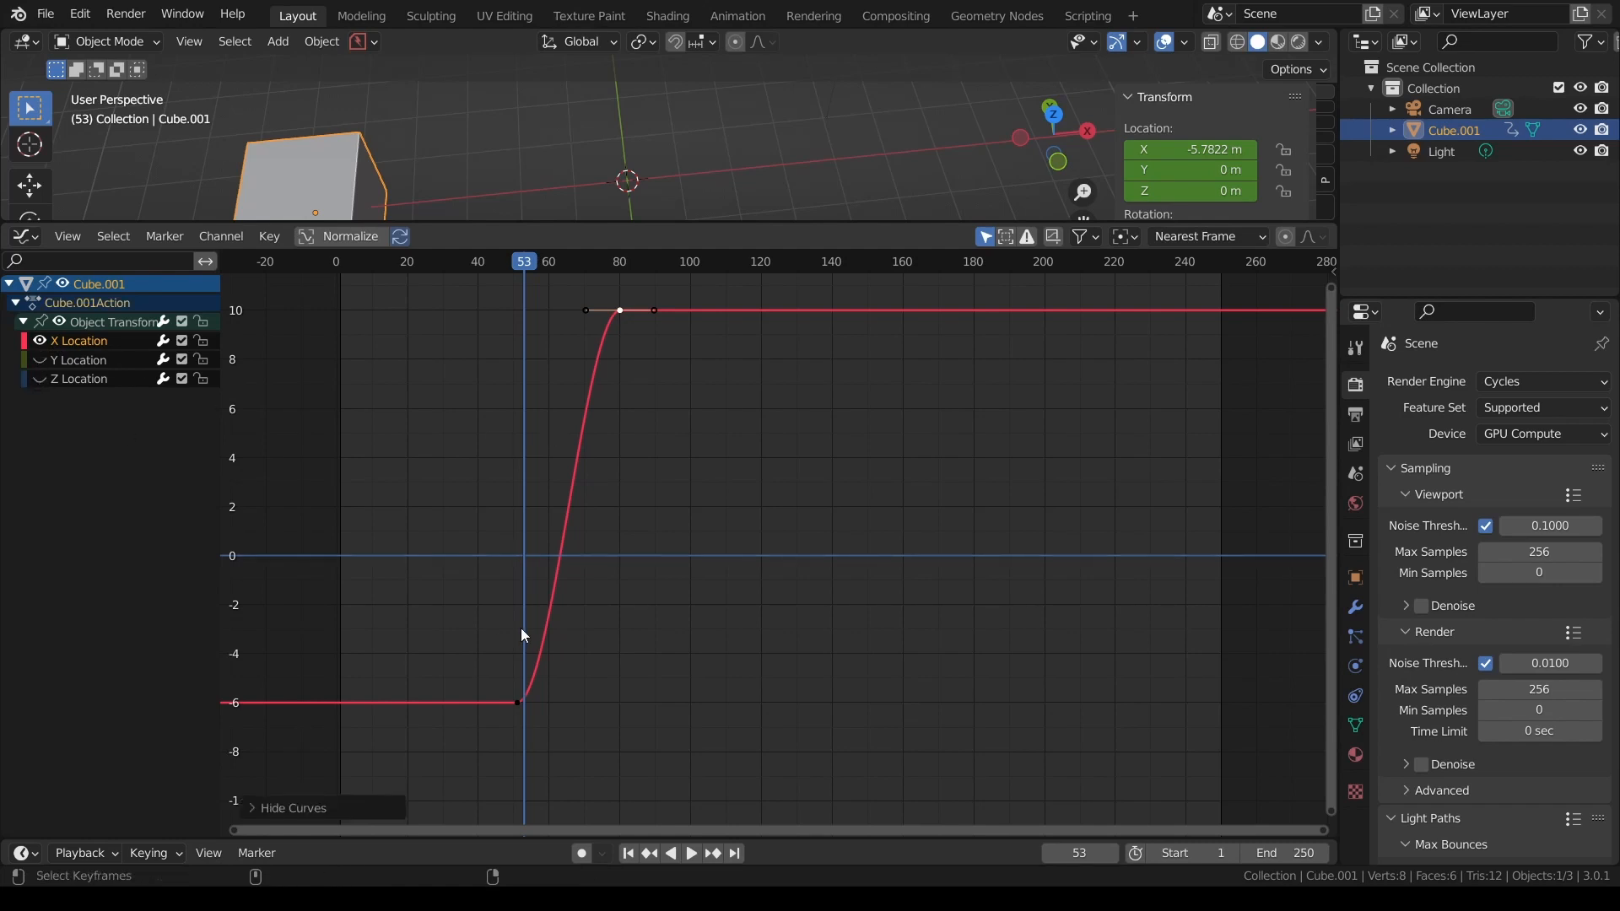
key("alt+h")
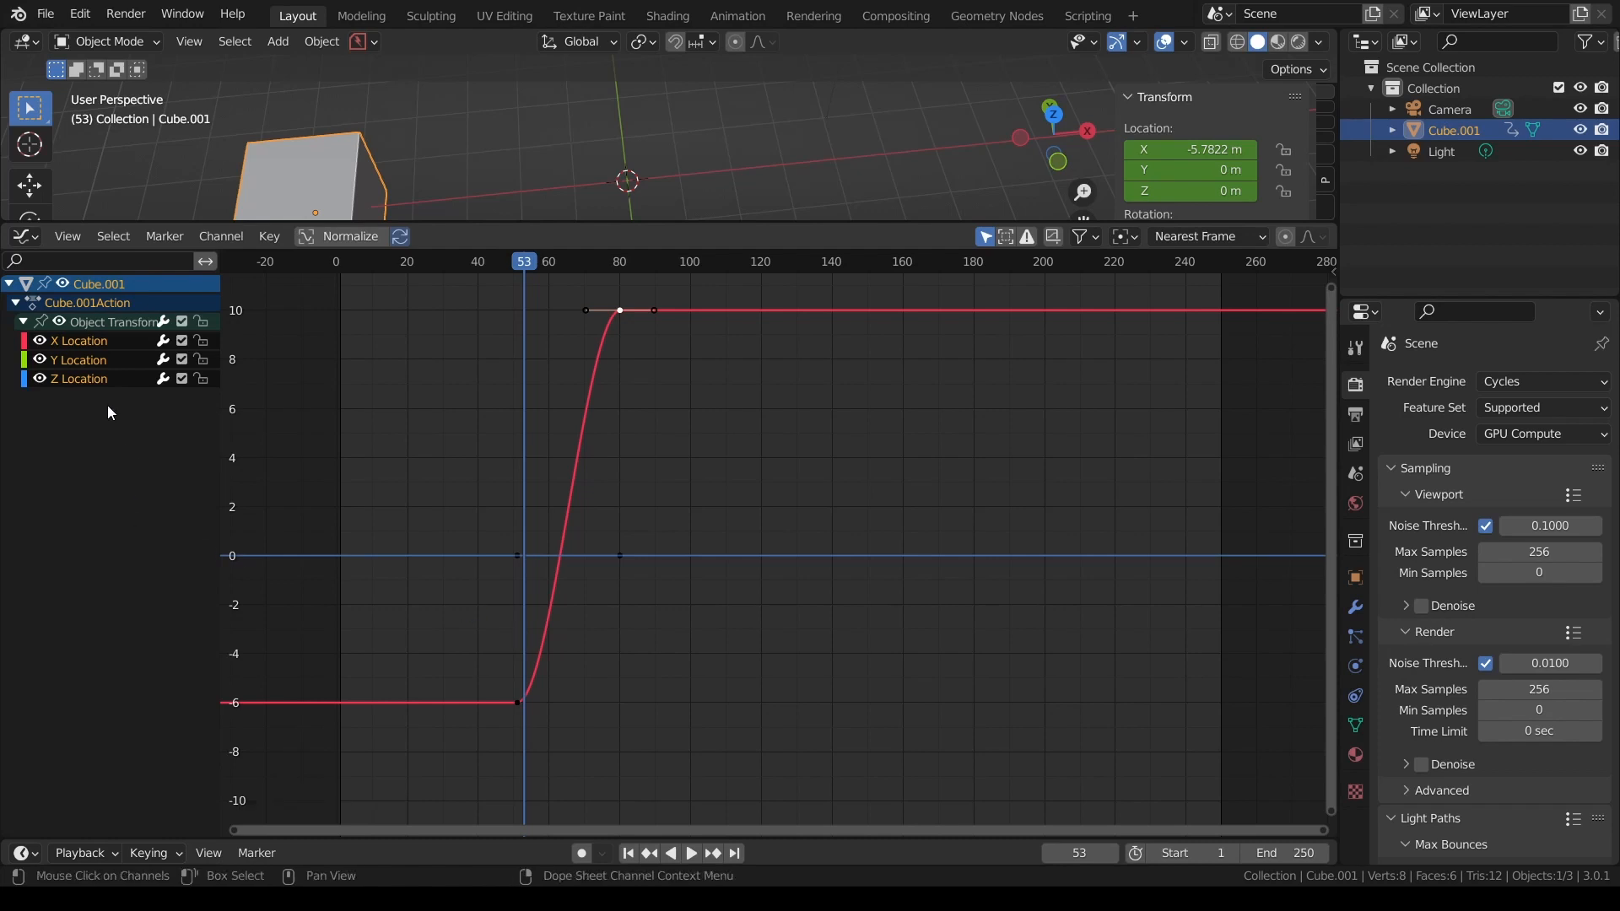
key("h")
key("alt+h")
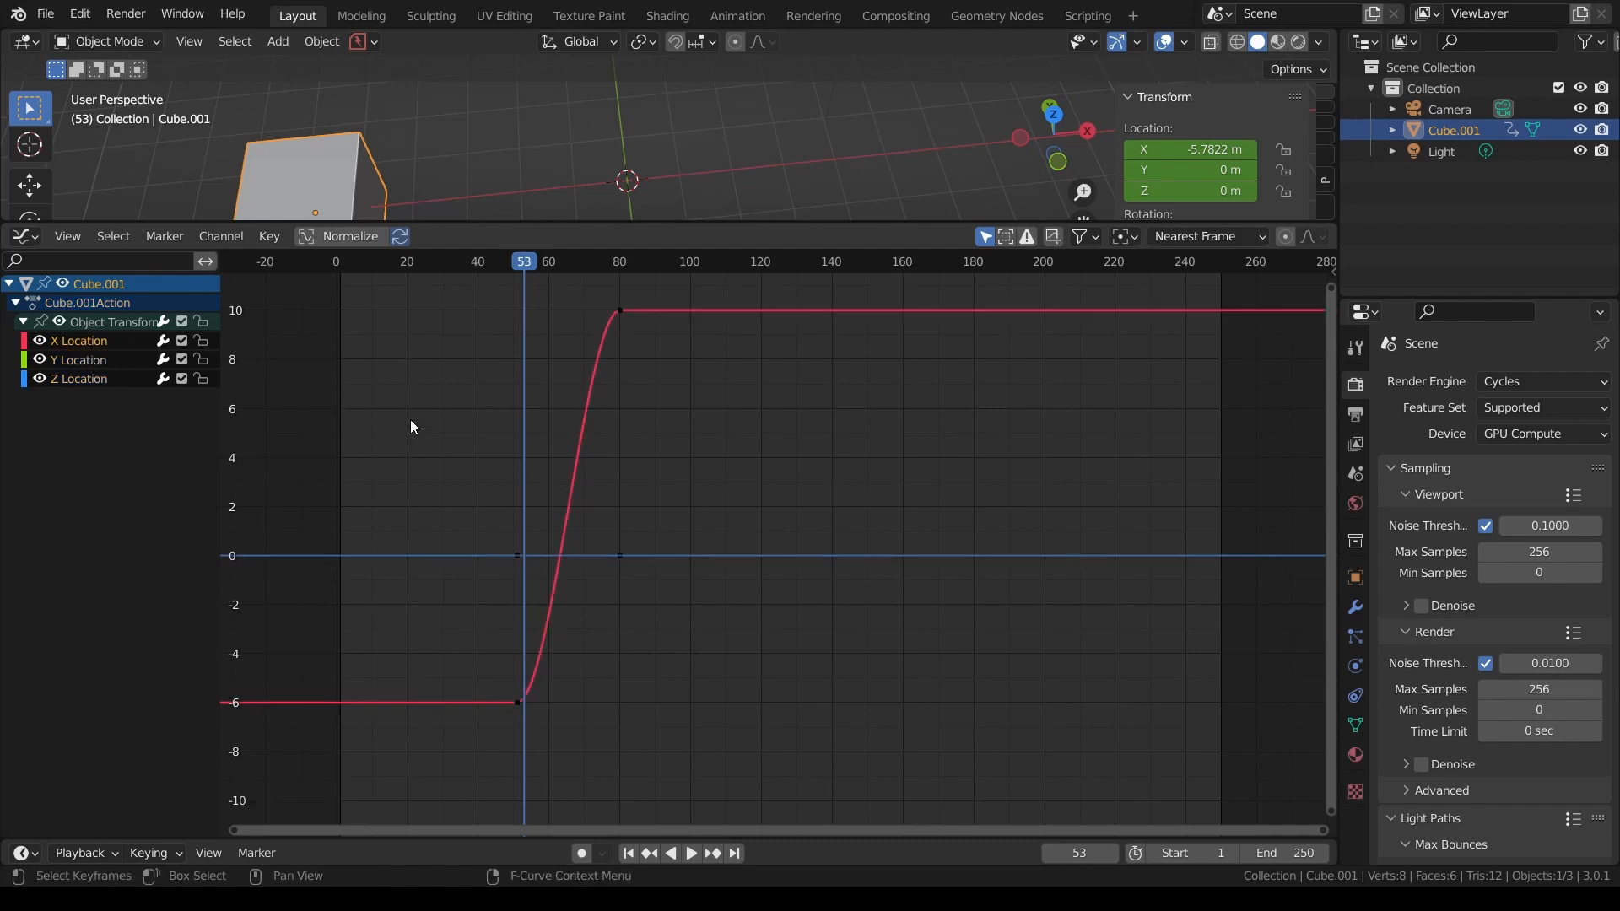
key("shift+h")
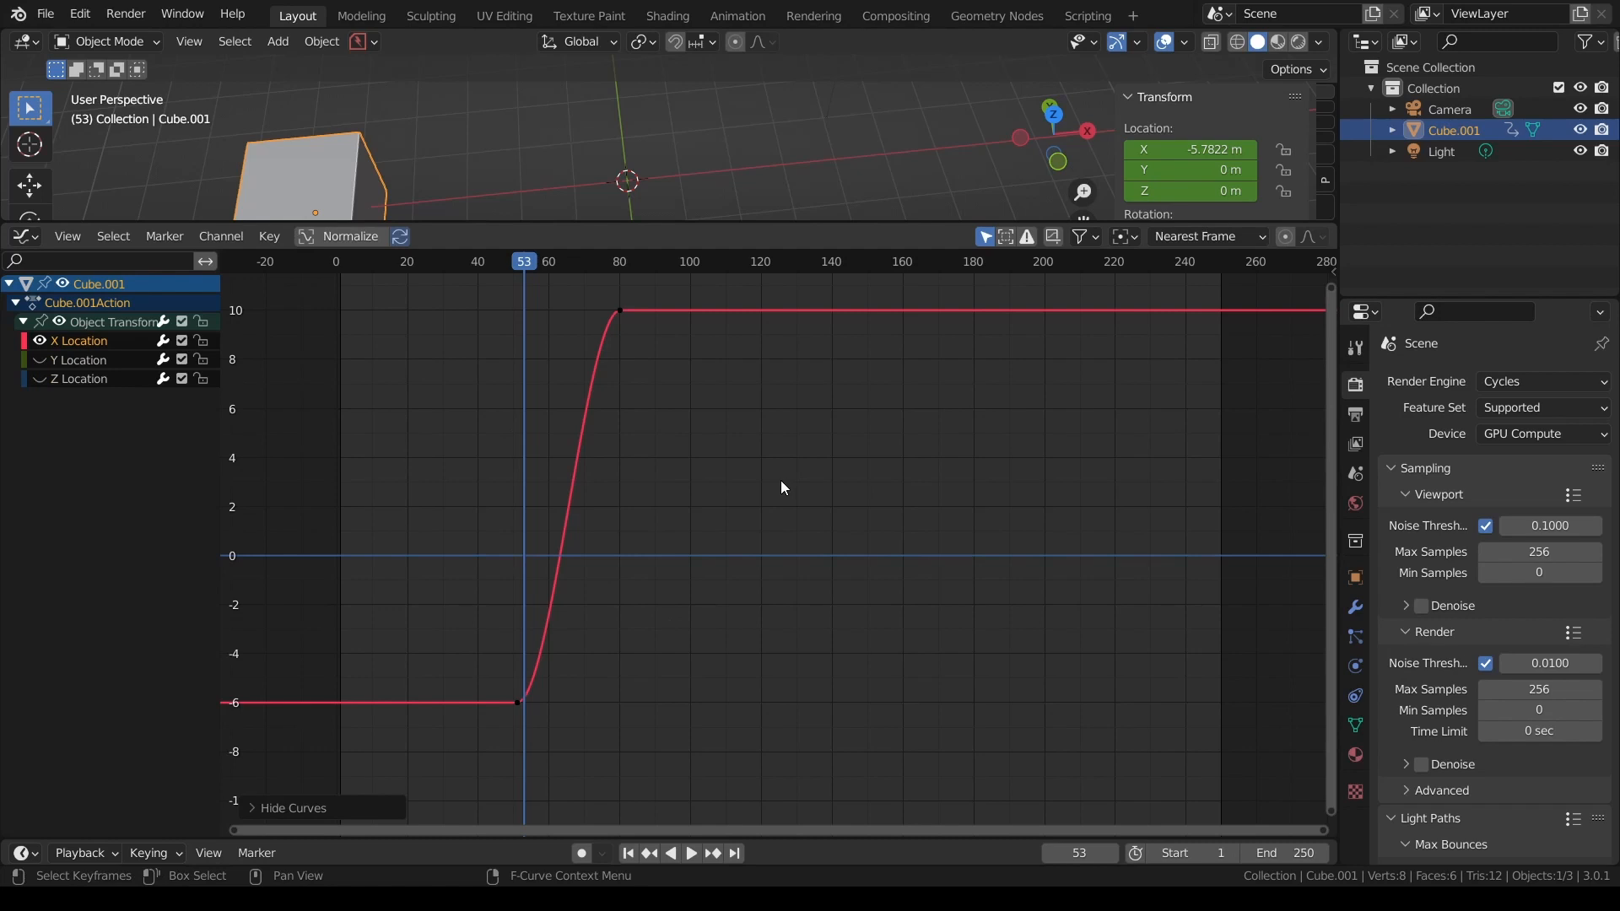
- Try locking the X Location channel and moving the cube in the viewport, cancel the move and unlock the channel
left_click(202, 341)
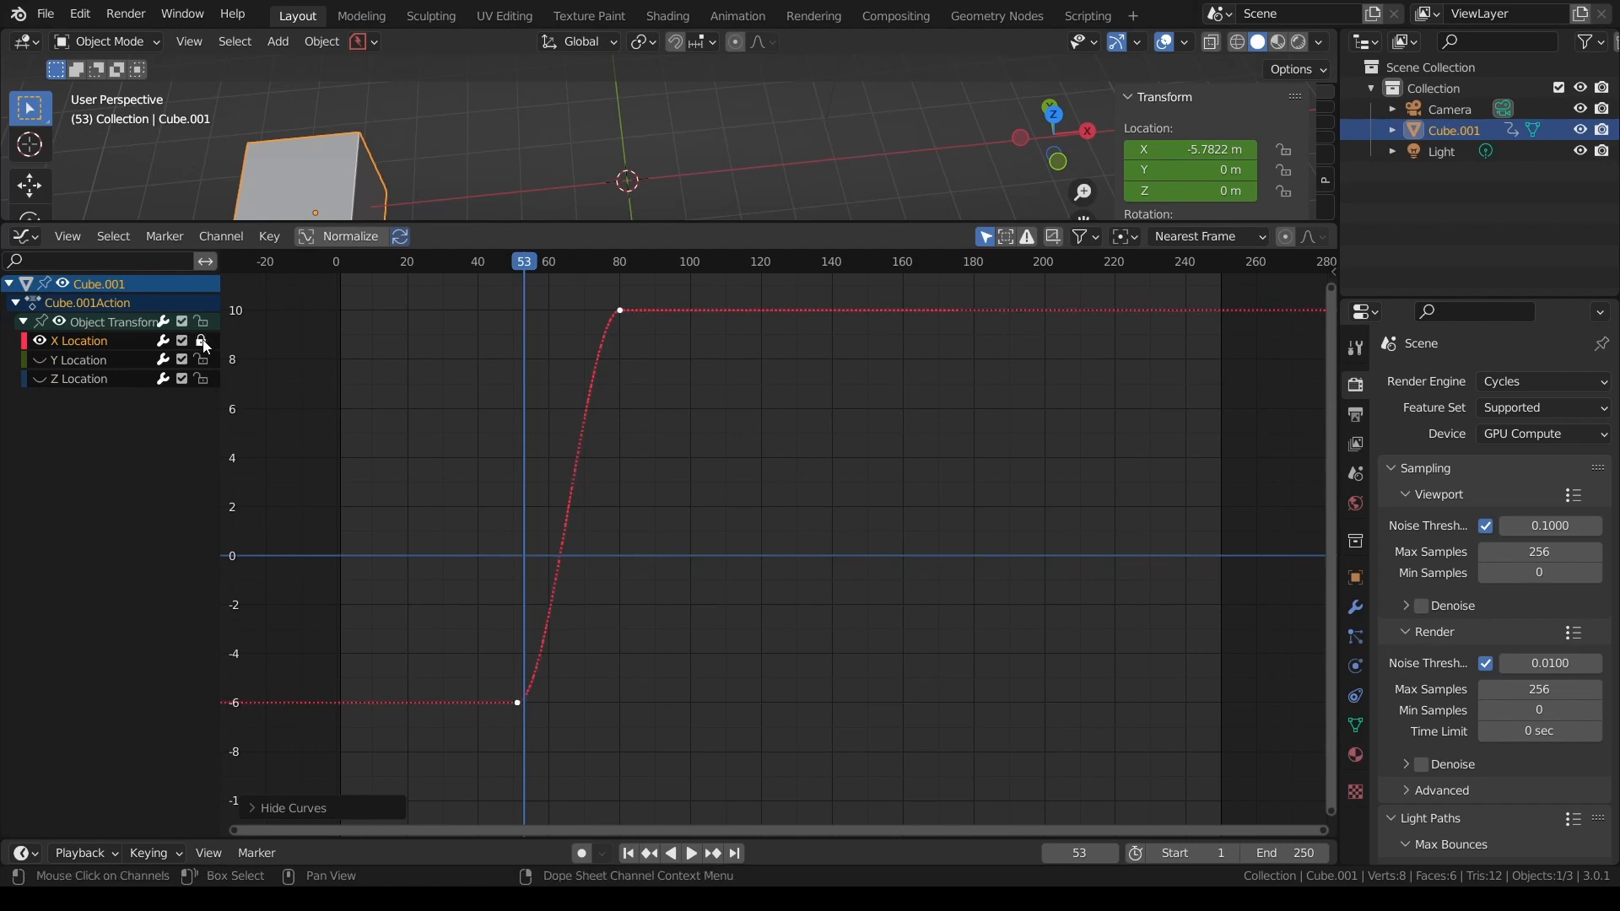
key("g")
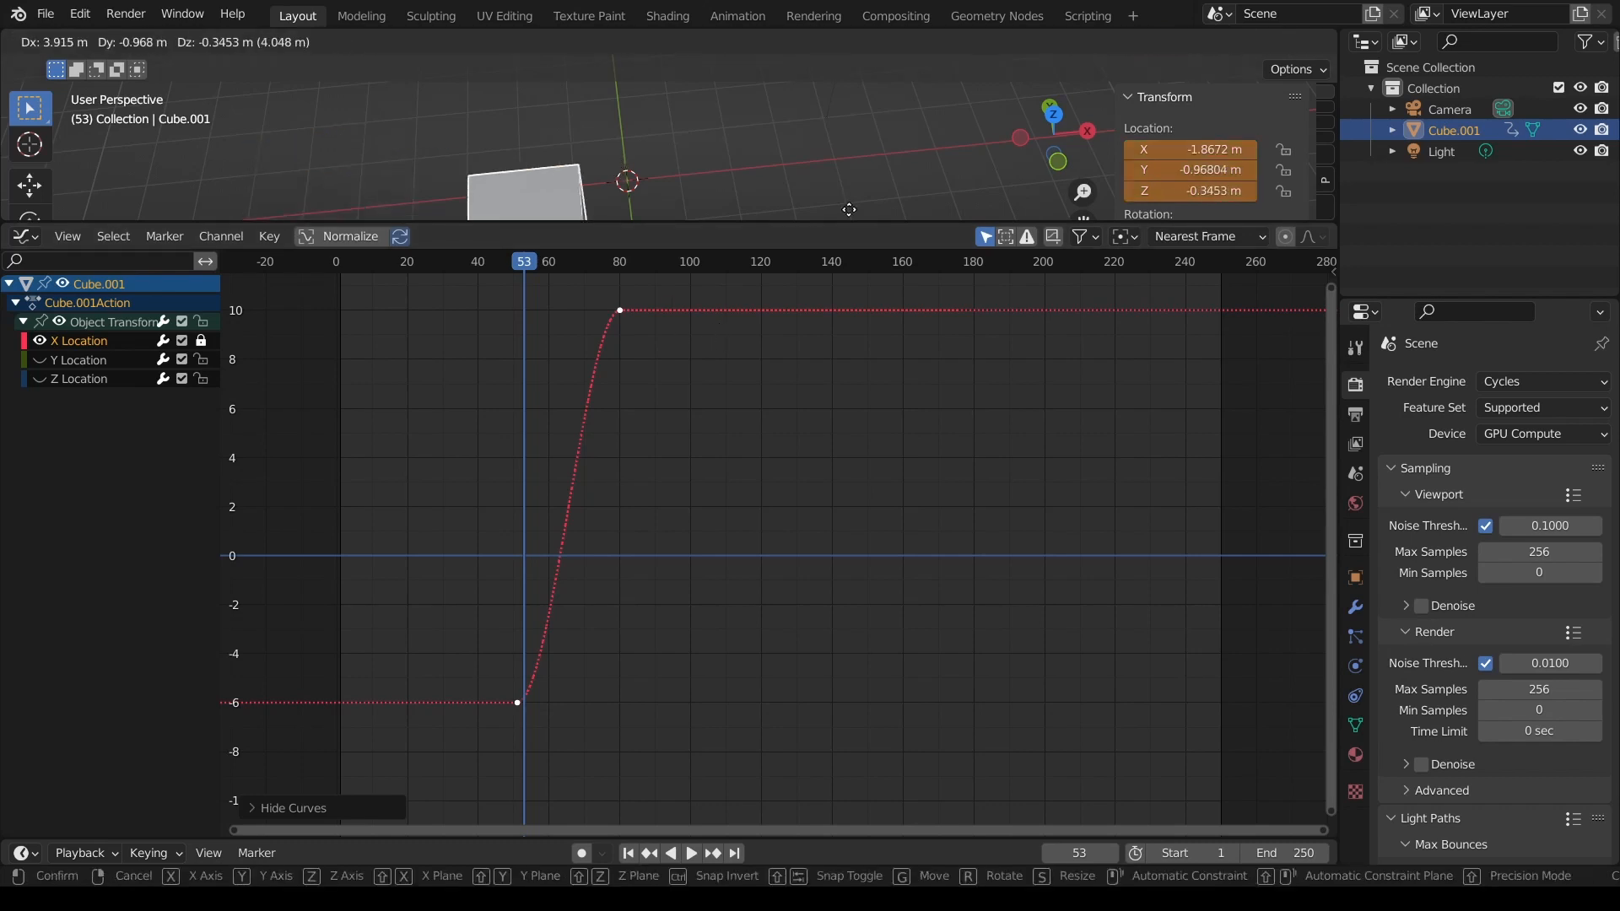
right_click(668, 175)
left_click(635, 316)
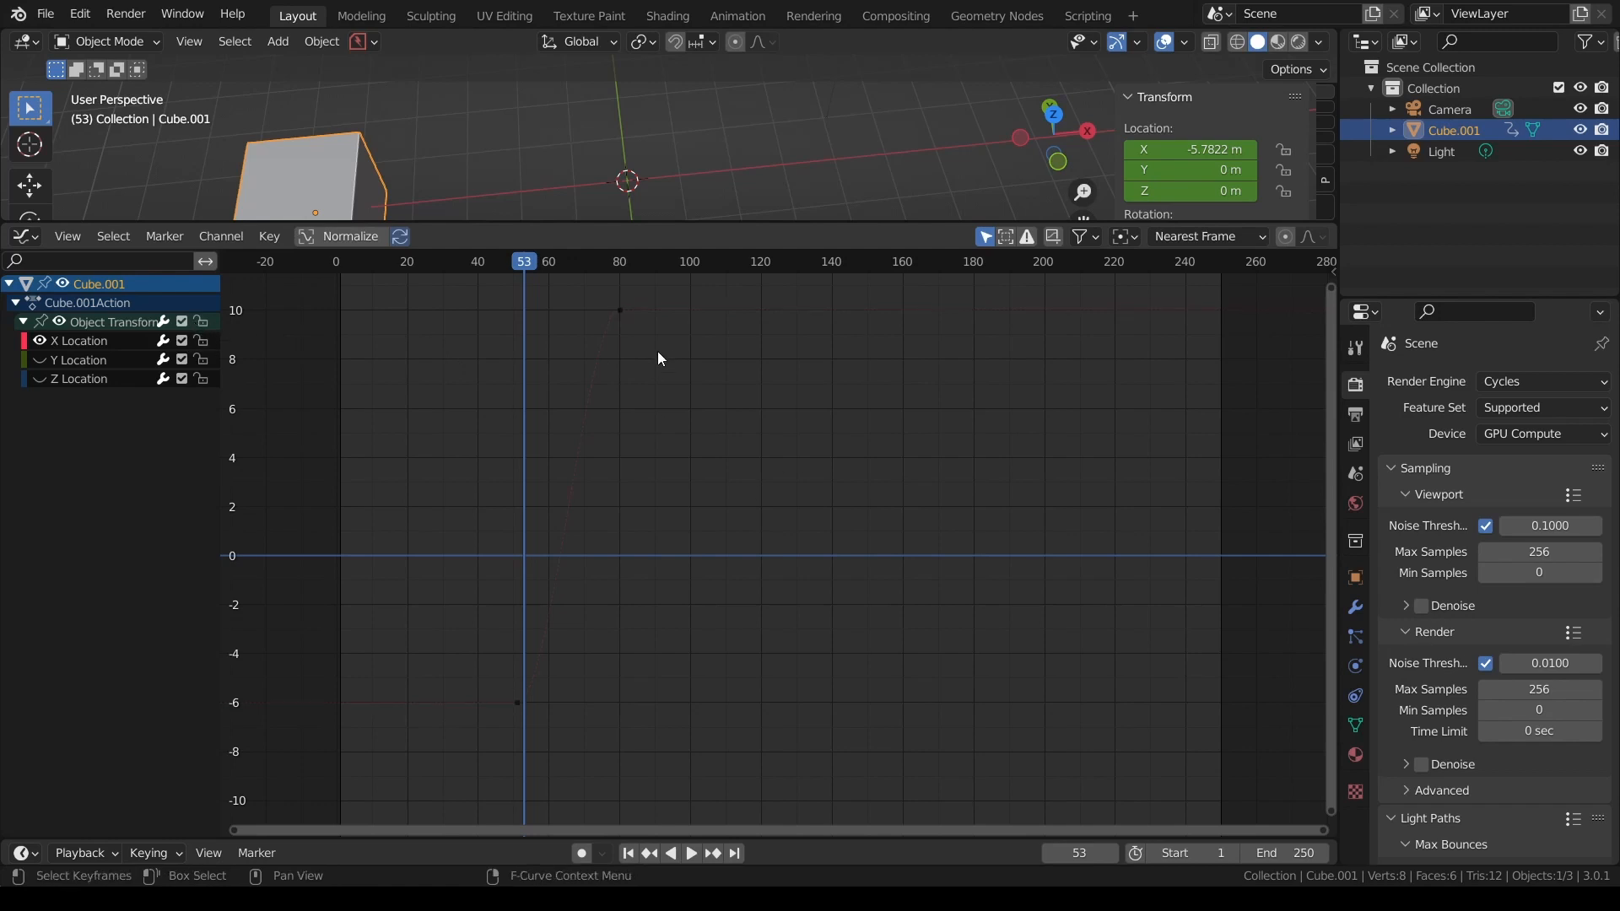
- Select the X Location keyframes at frames 51 and 80 in turn to inspect their handles, finishing with frame 80 selected
left_click(621, 311)
left_click(869, 414)
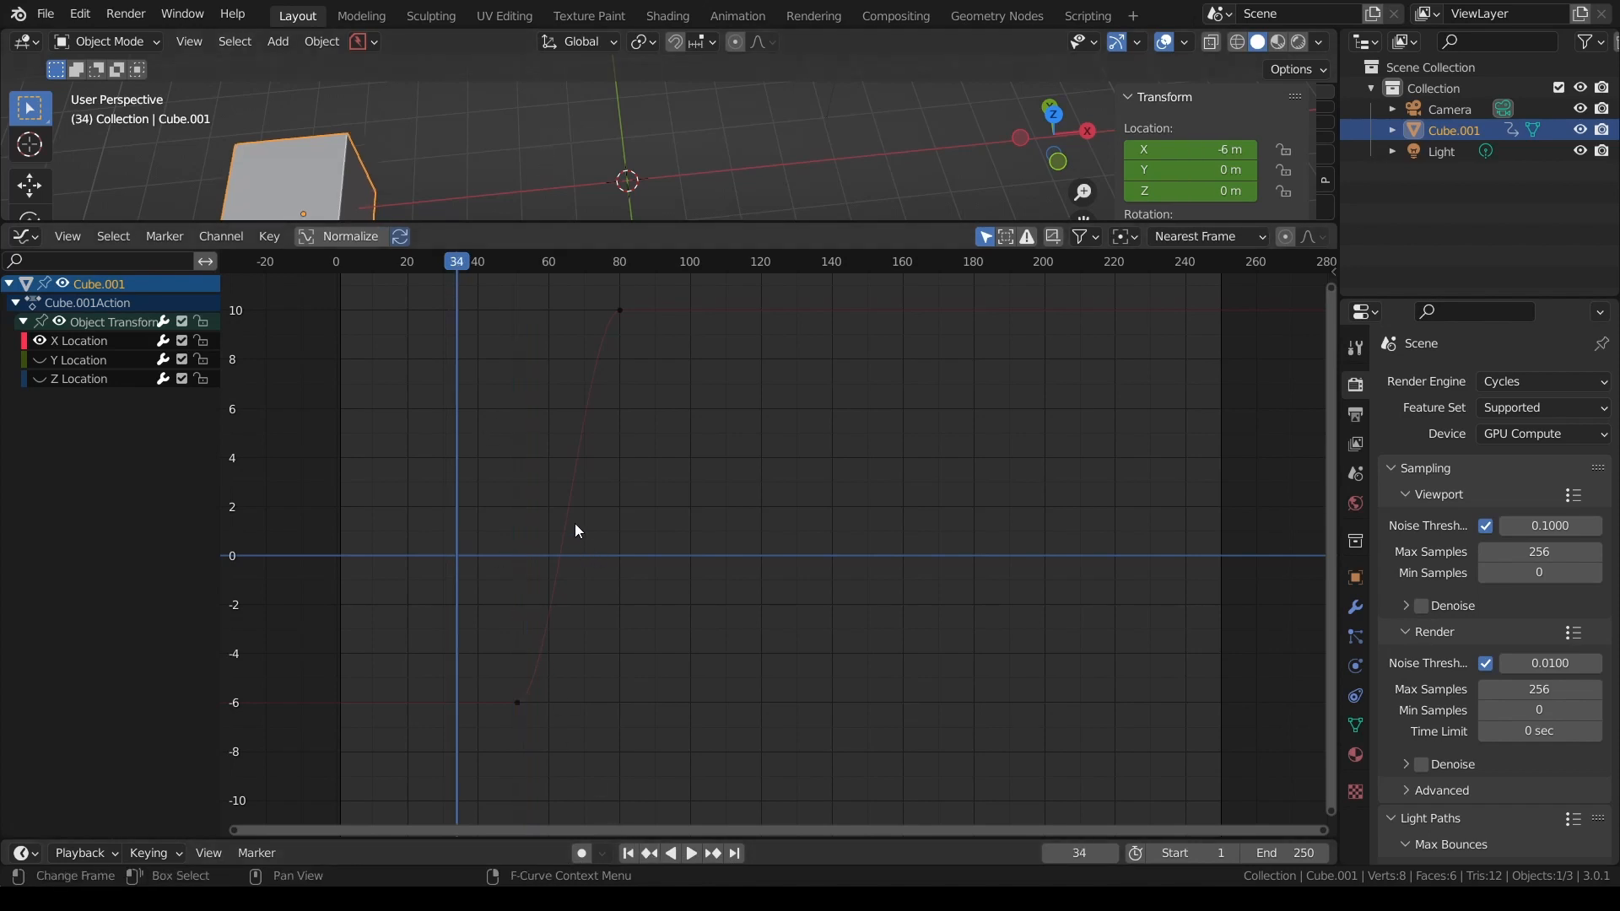
left_click(619, 310)
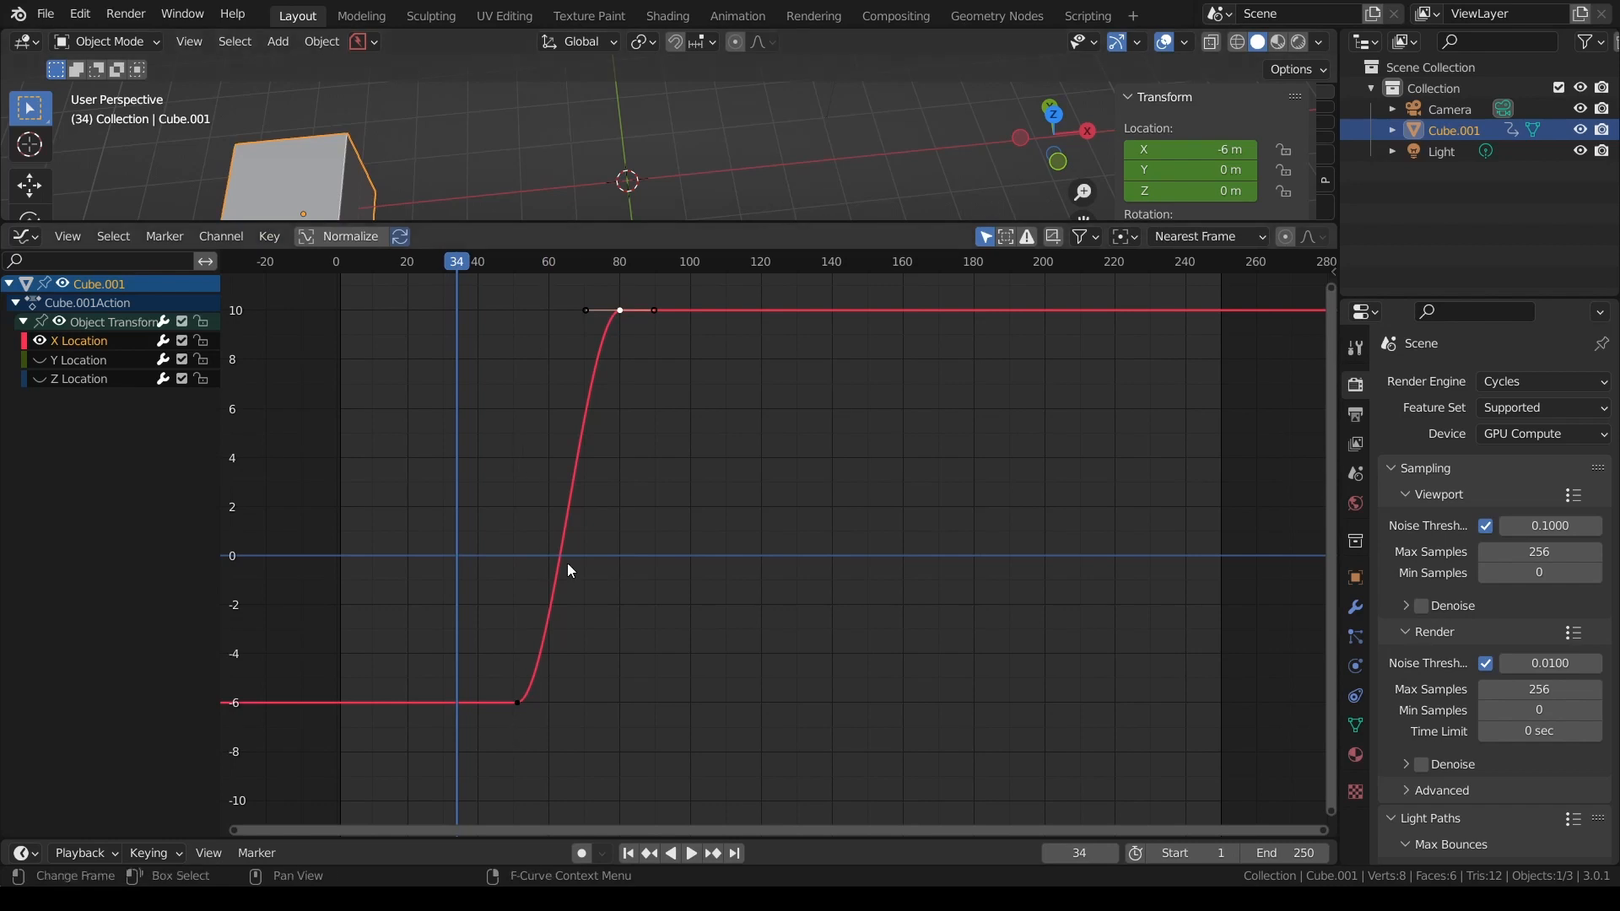
left_click(517, 703)
left_click(621, 311)
scroll(688, 372, "down", 2)
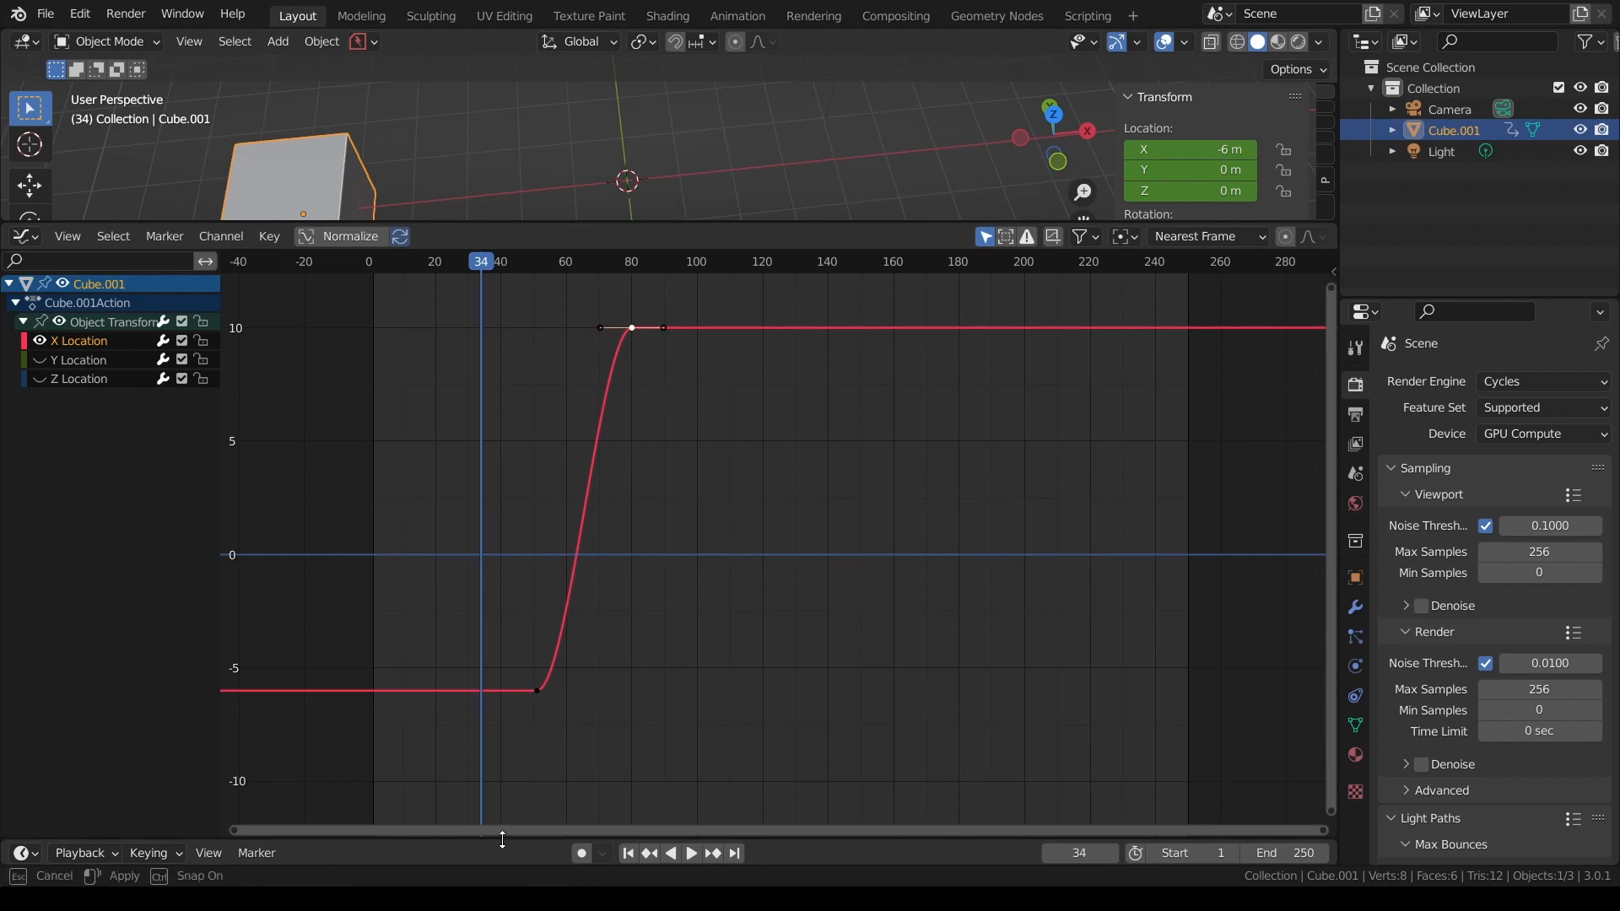
- Reveal the timeline beneath the Graph Editor to compare its keyframes with the curve, and restore the enlarged Graph Editor
left_click_drag(504, 841, 510, 507)
scroll(675, 620, "down", 2)
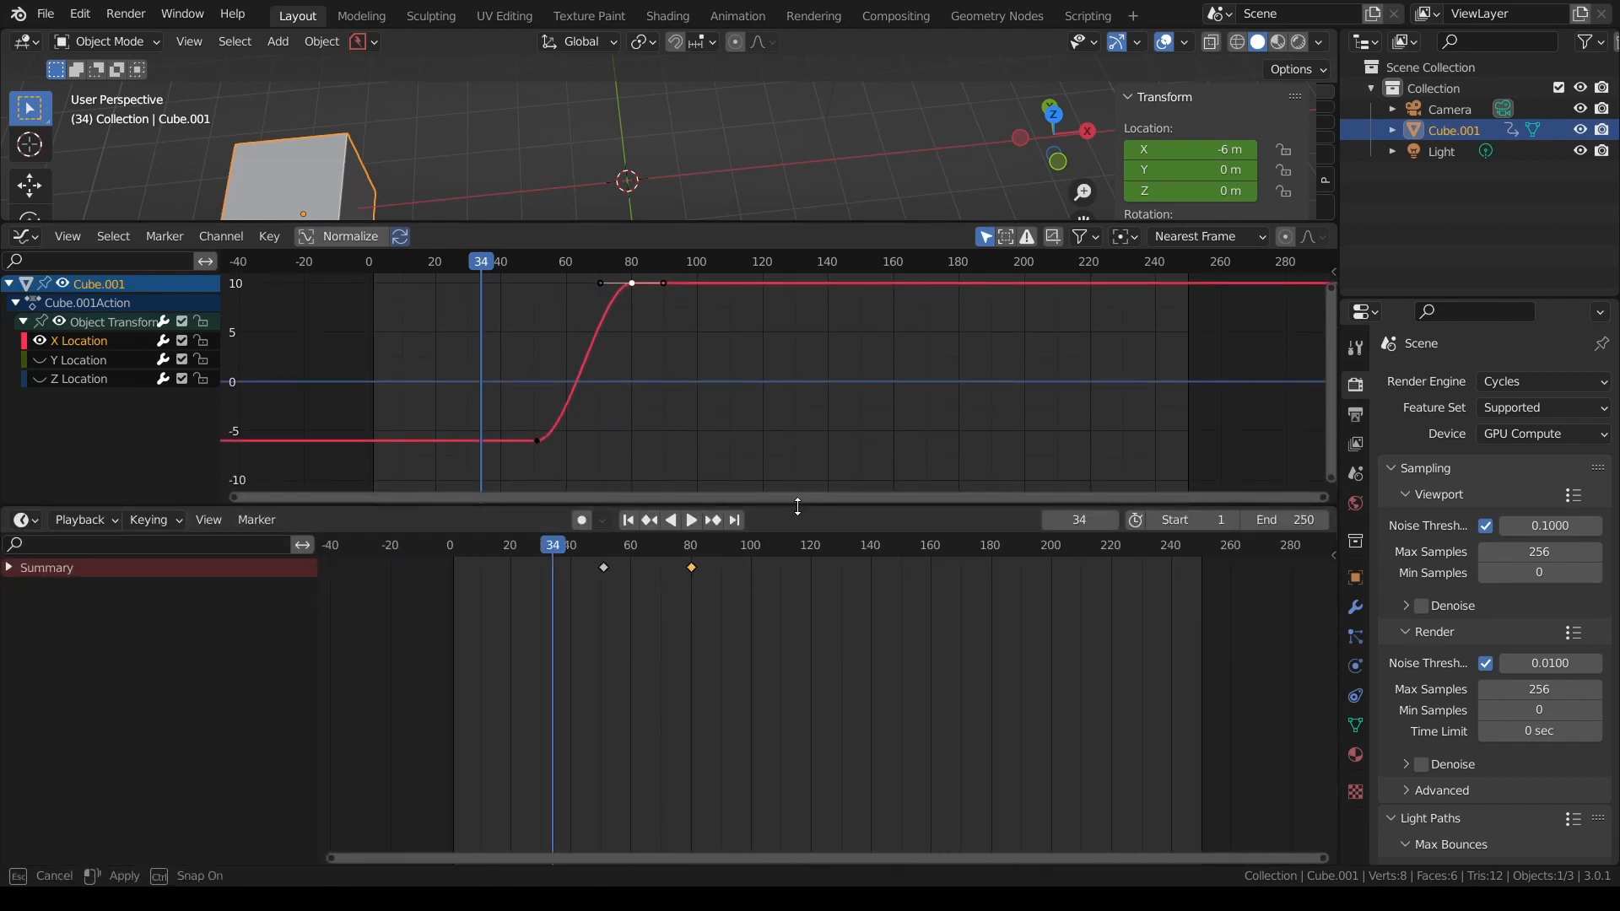
left_click_drag(798, 506, 802, 879)
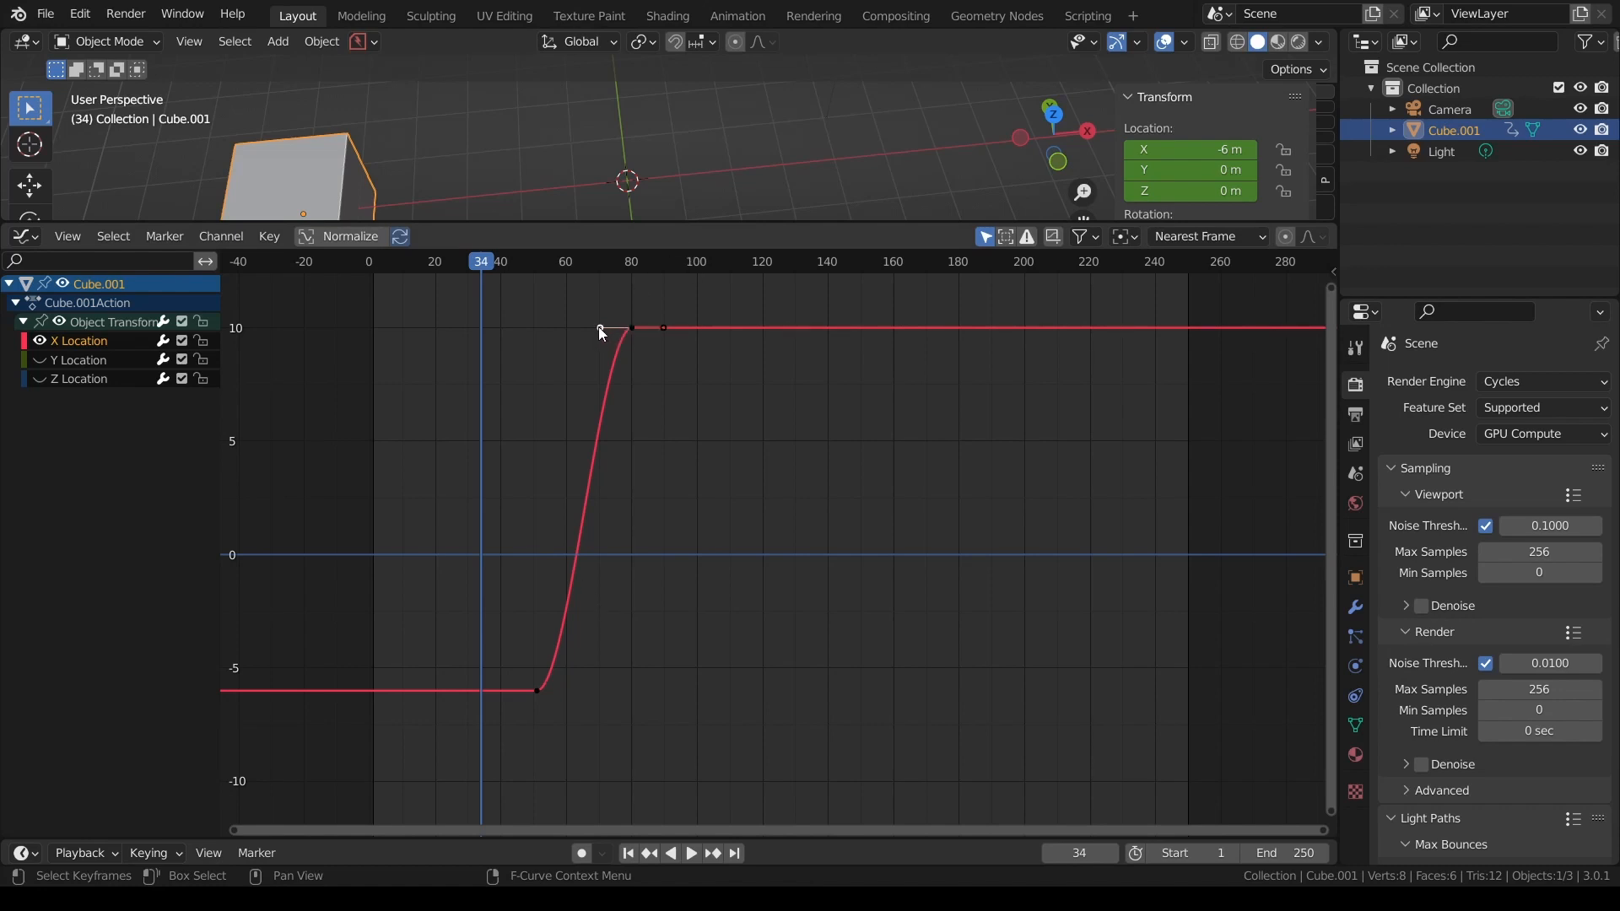
- Move the left handle of the X Location keyframe at frame 80 straight below it to about 3.5, play it back and return to frame 38
key("g")
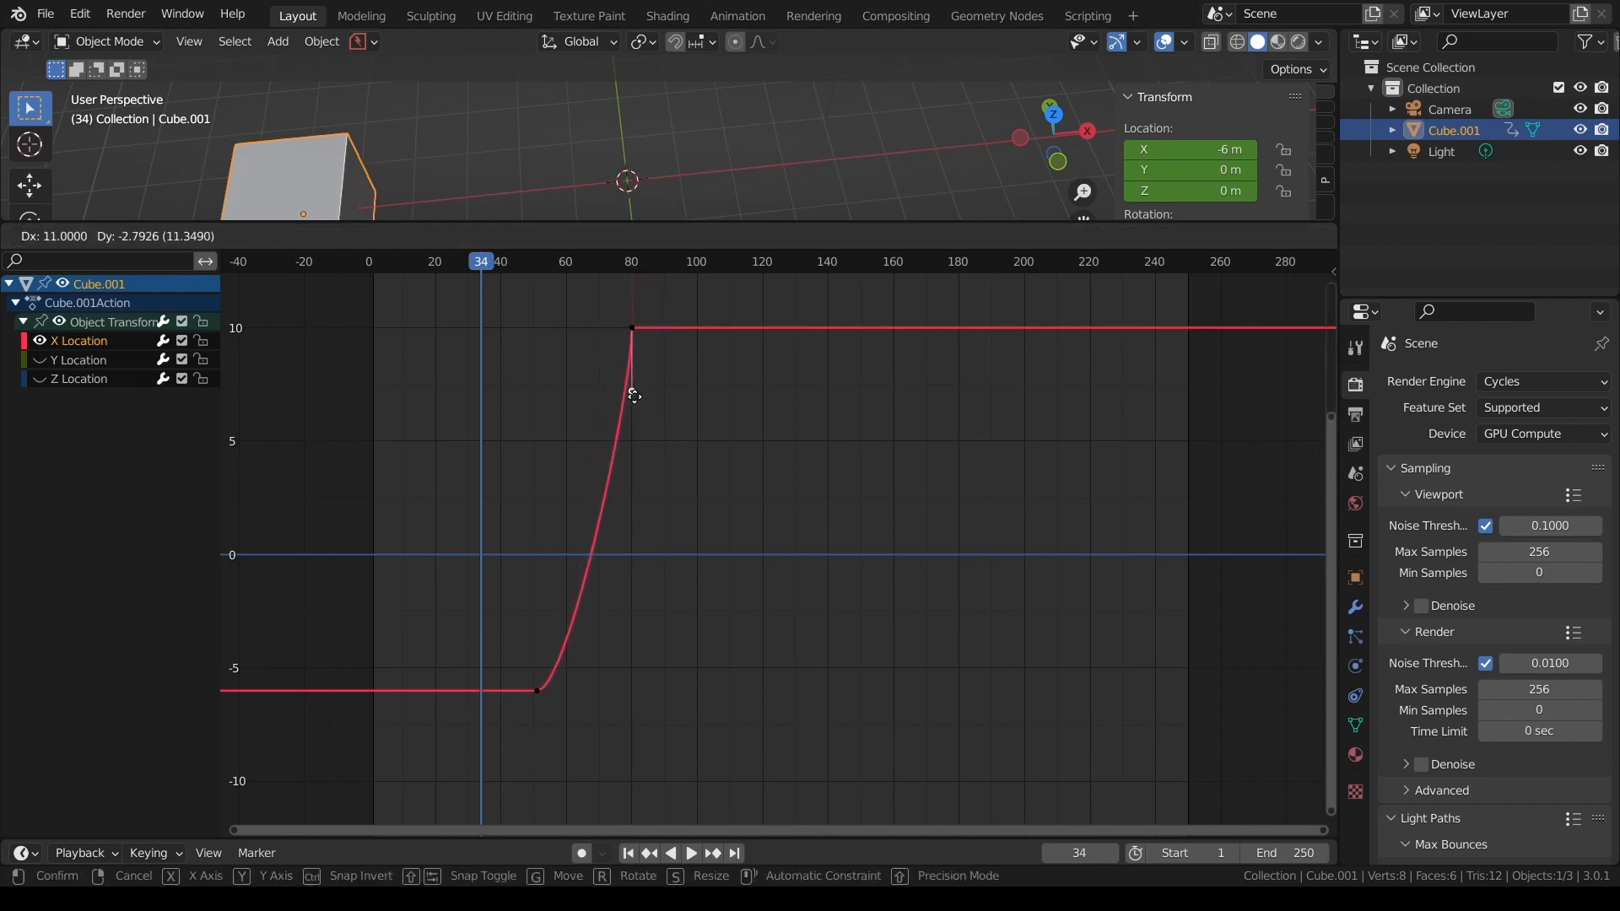
left_click(634, 474)
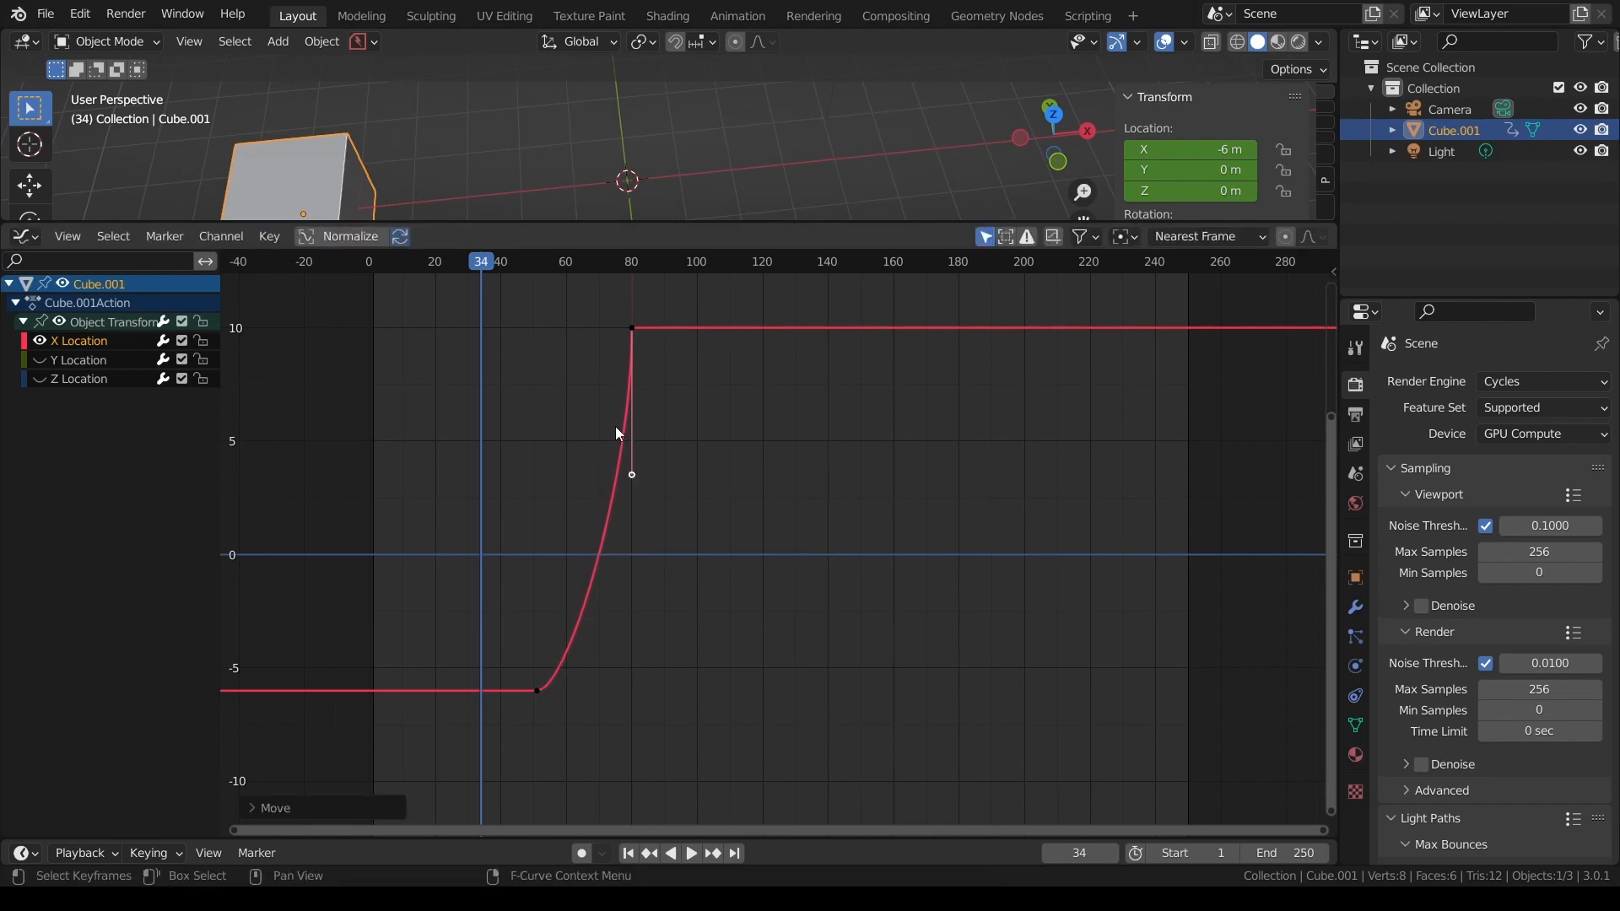
key("space")
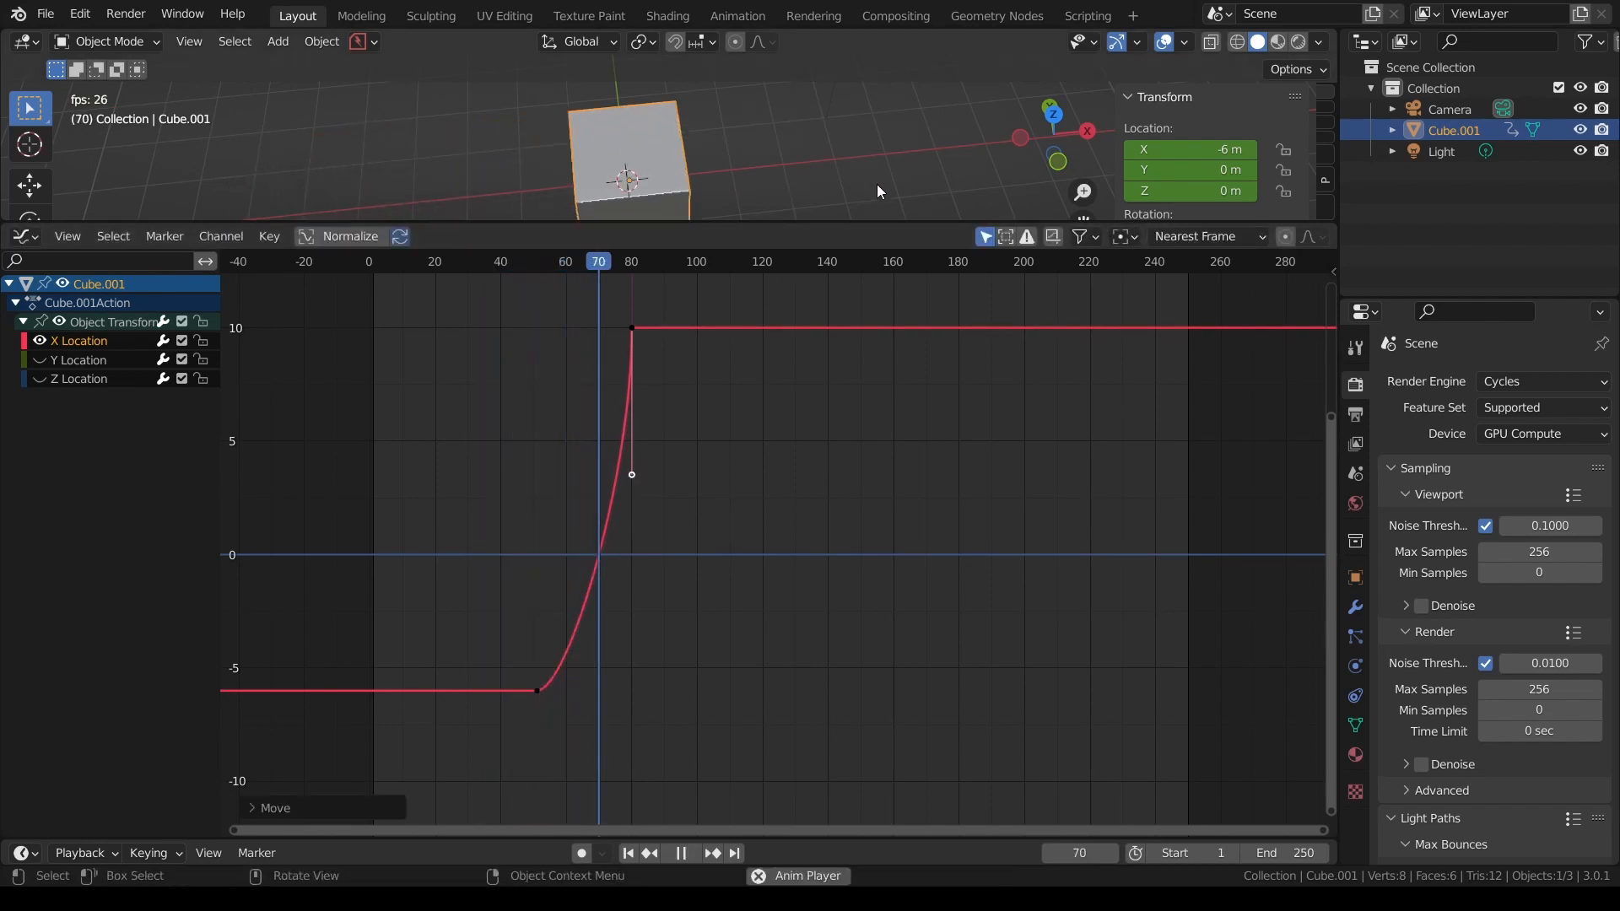
key("space")
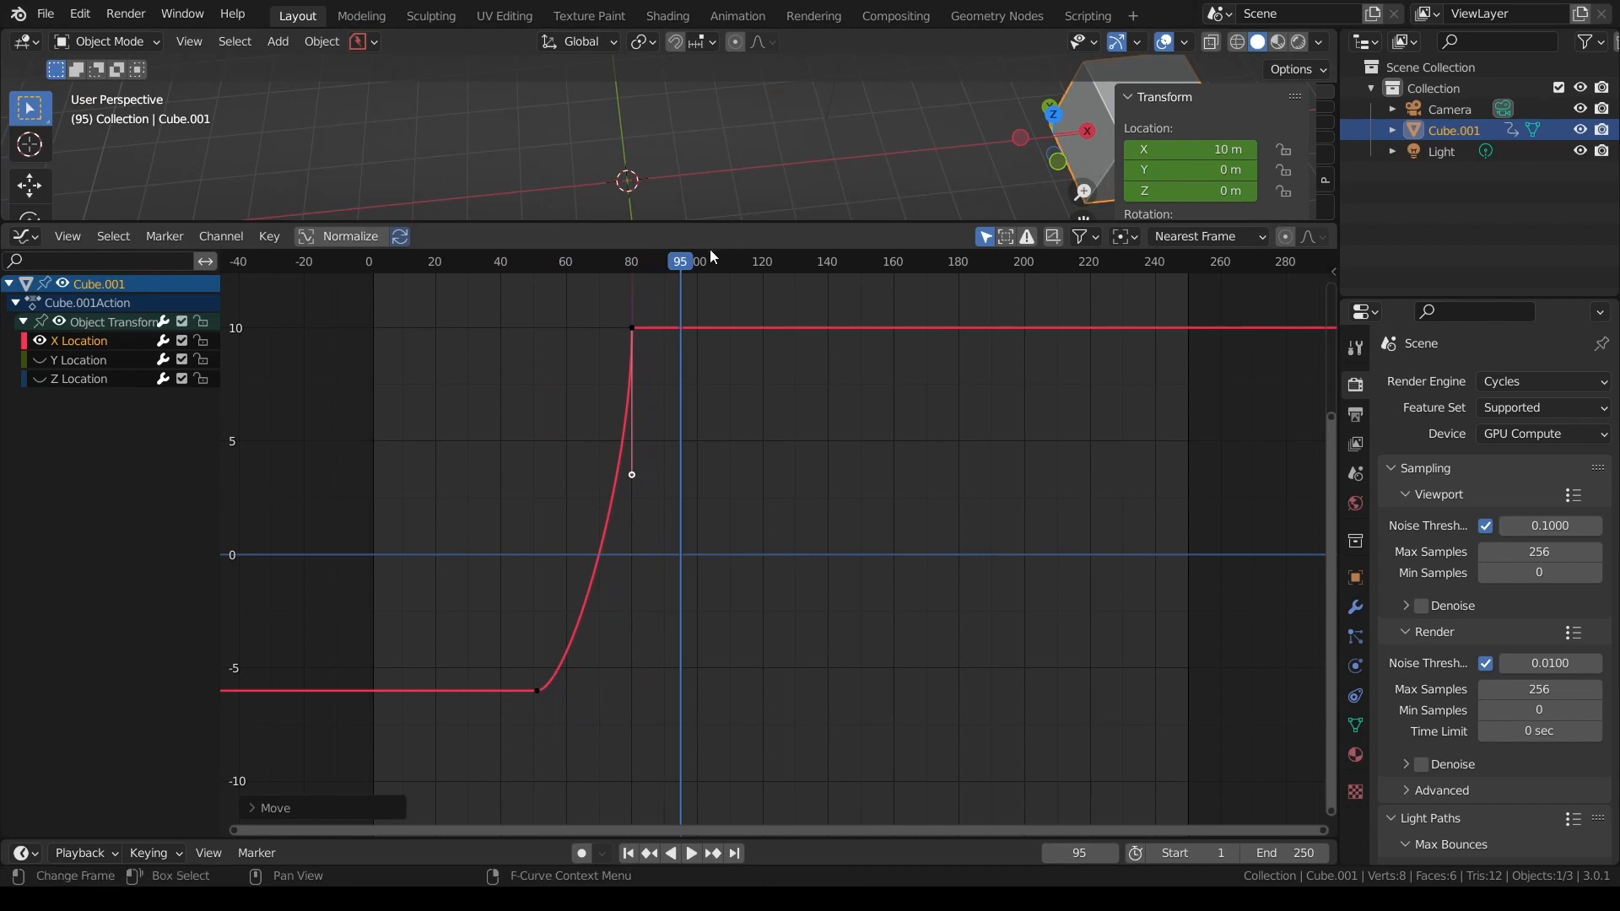
left_click_drag(680, 261, 495, 305)
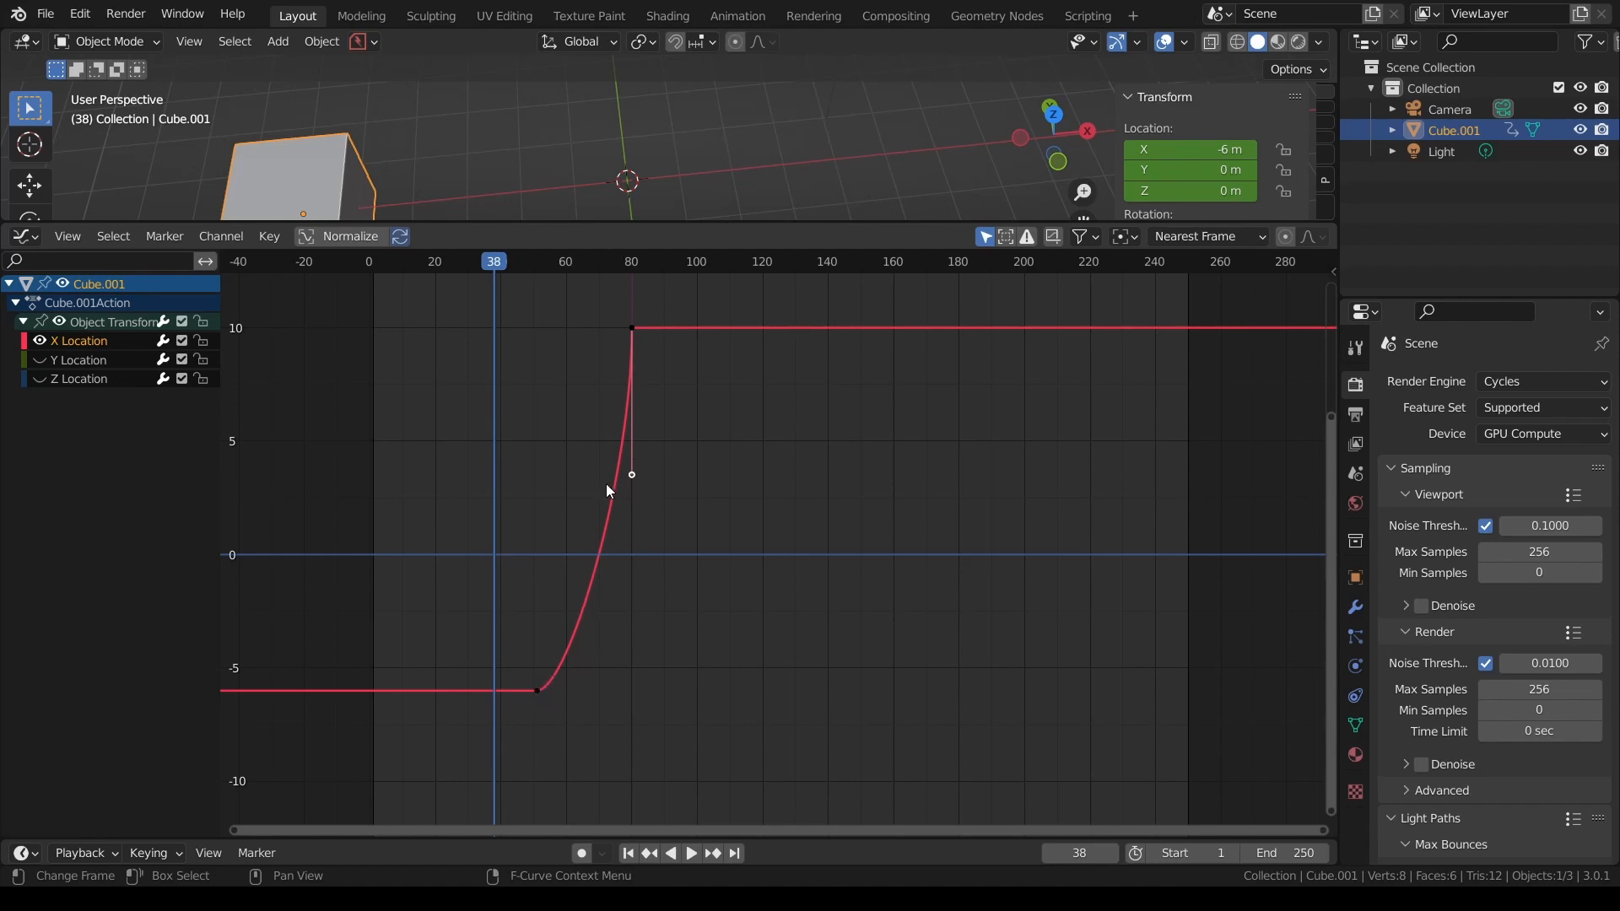
- Play the cube's motion with the steepened X Location curve, scrub to frame 71 and return to frame 62
key("space")
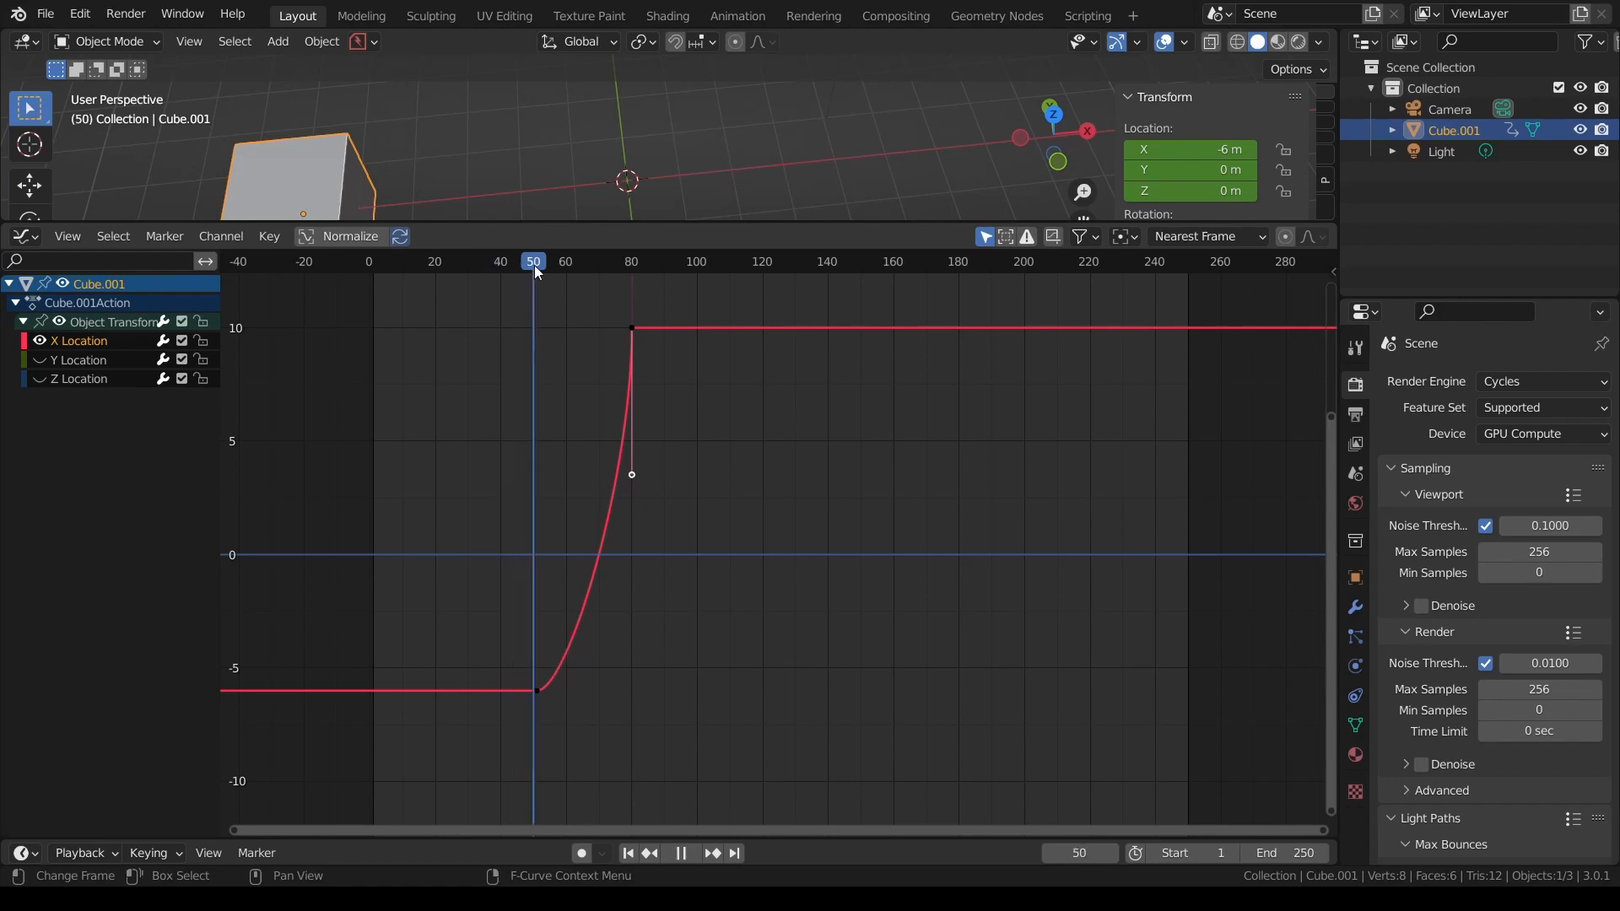
left_click_drag(537, 269, 602, 261)
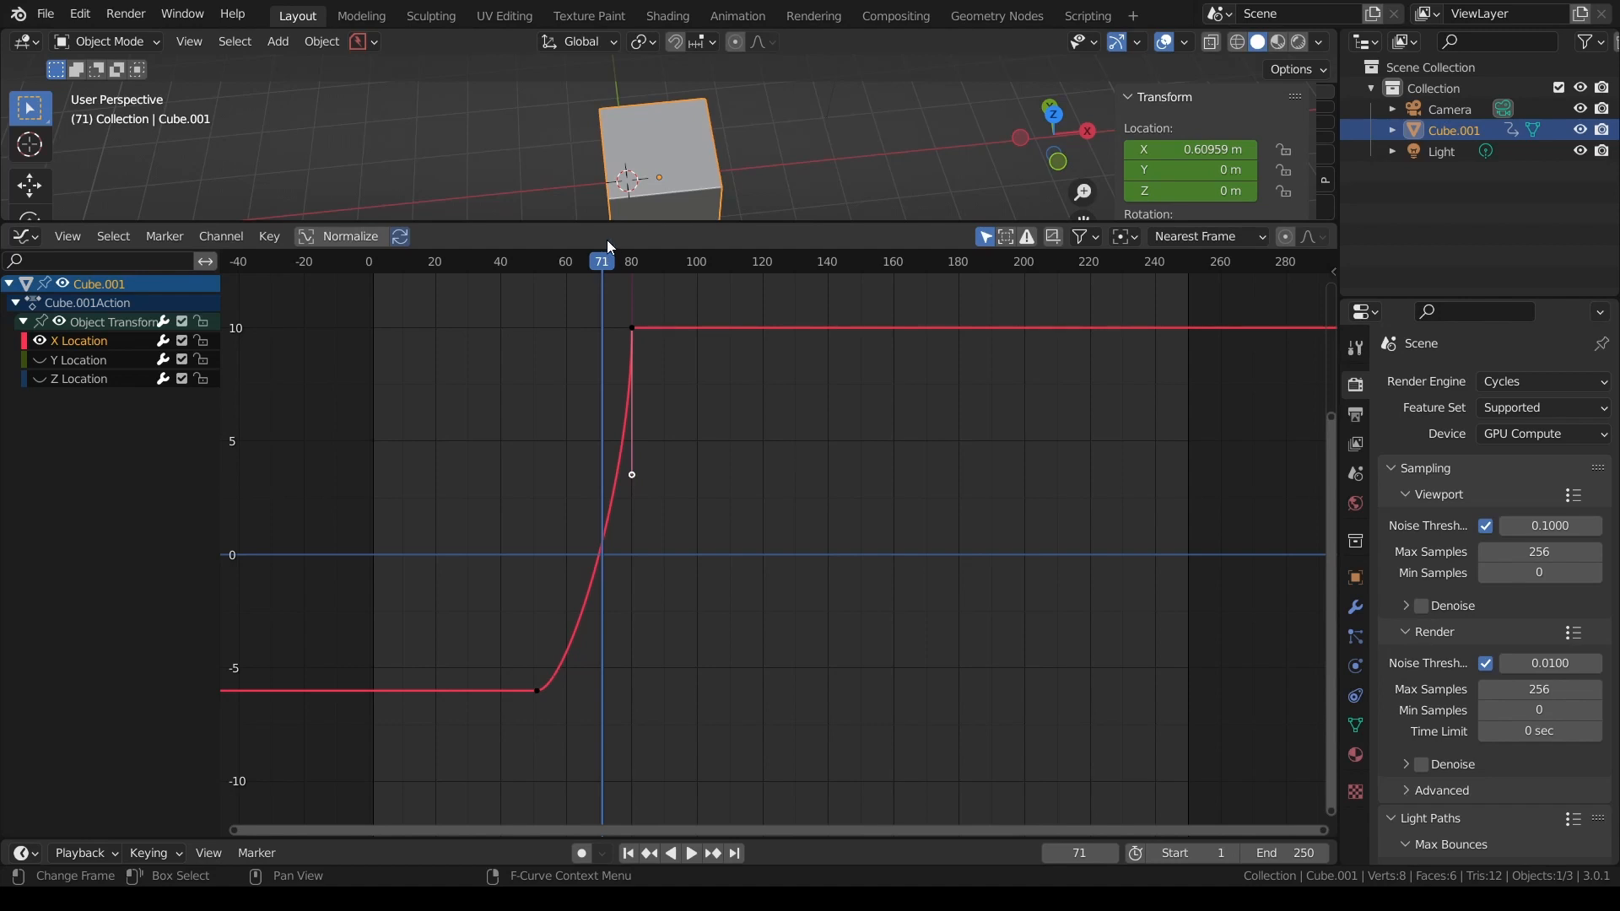
mouse_move(604, 262)
left_mouse_down()
mouse_move(636, 261)
mouse_move(577, 276)
left_mouse_up()
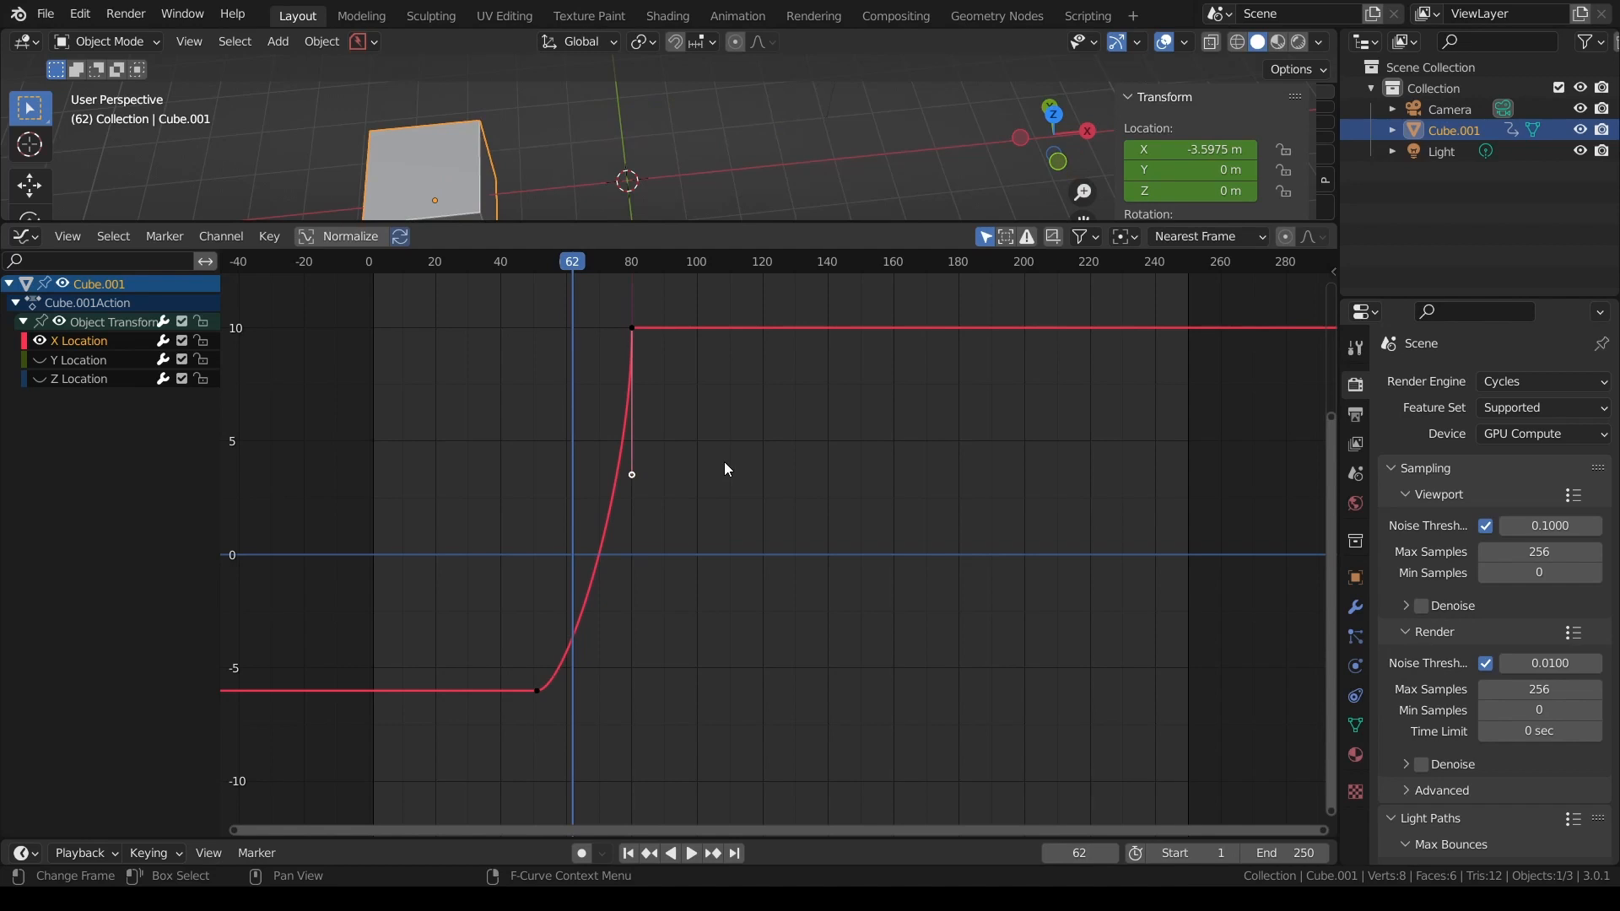
- Apply Bezier and switch to Linear interpolation on all X Location keyframes, play the motion back and return to frame 59
key("a")
key("t")
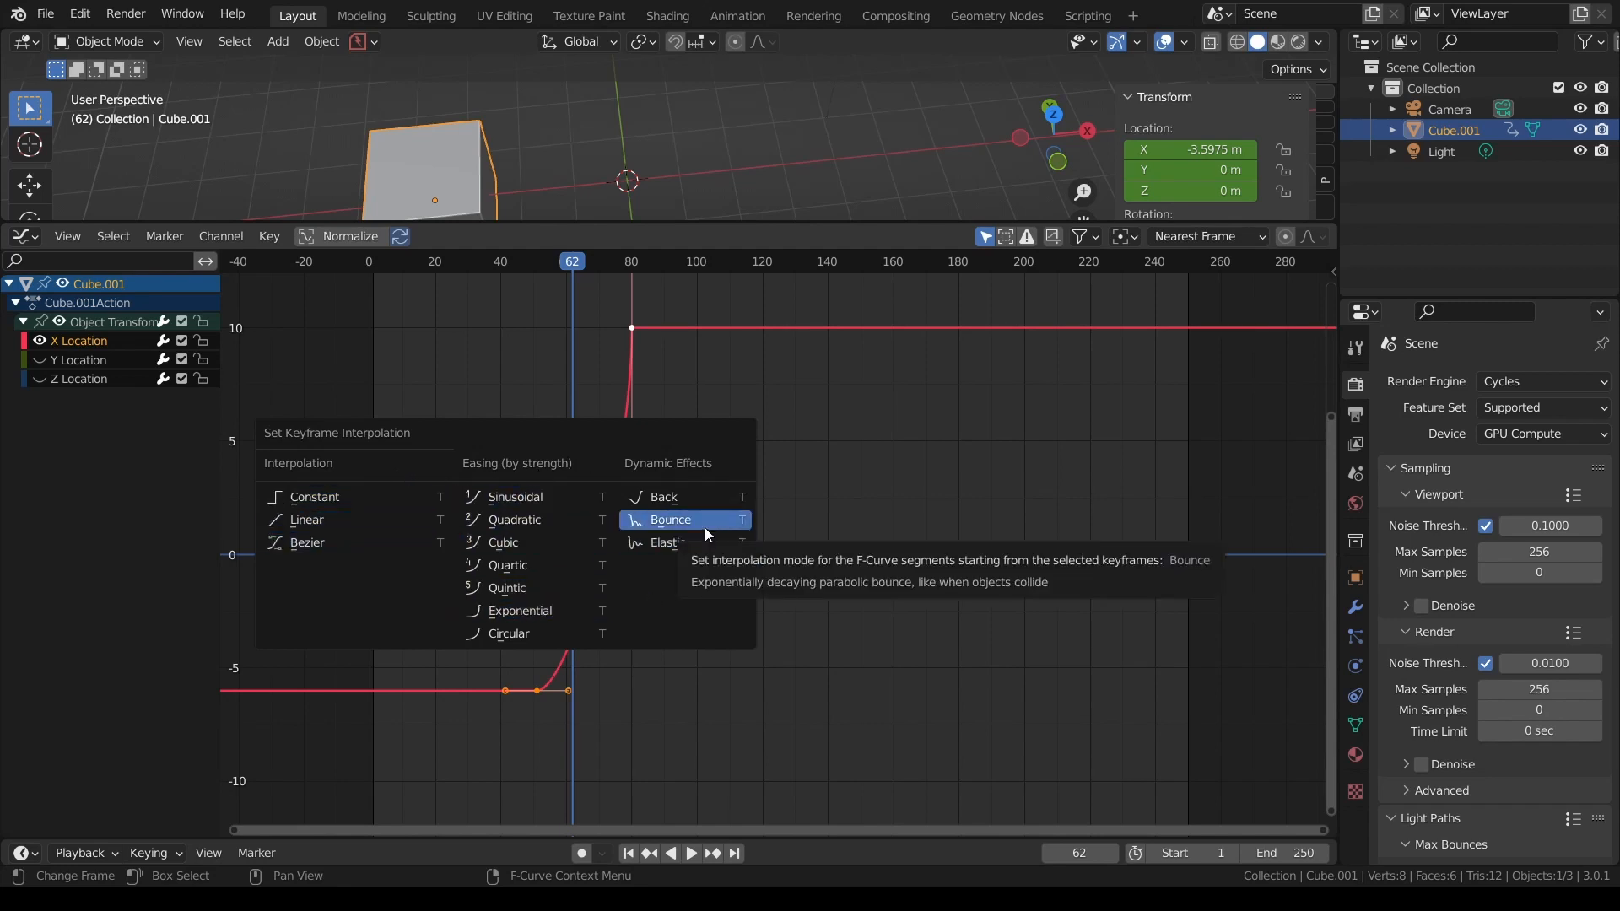
left_click(383, 541)
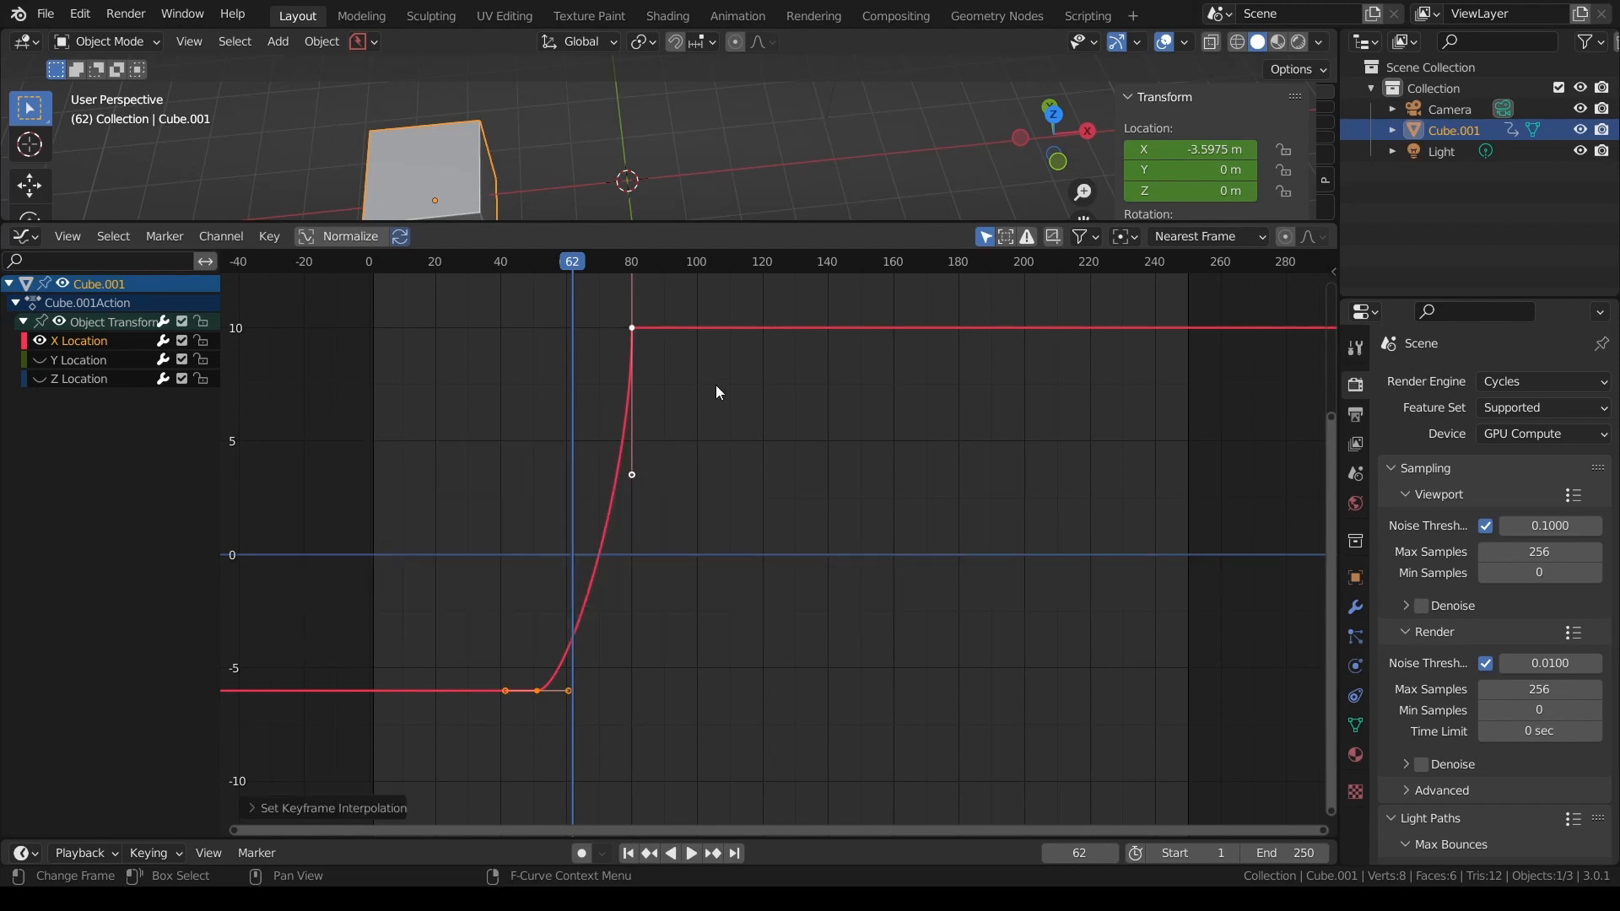
key("t")
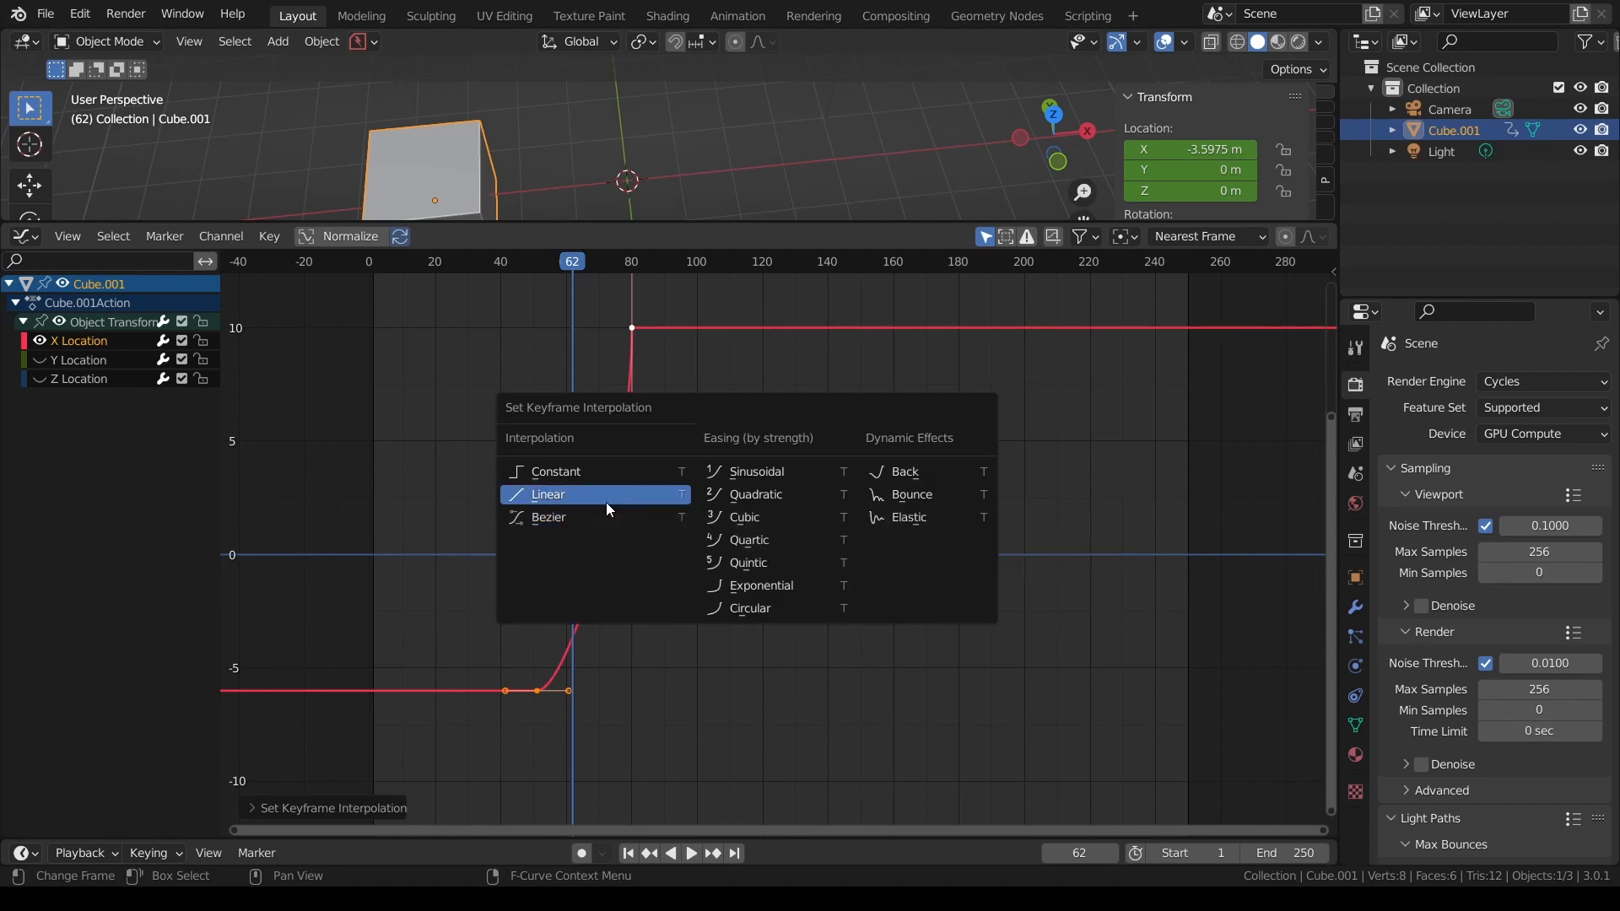
left_click(606, 503)
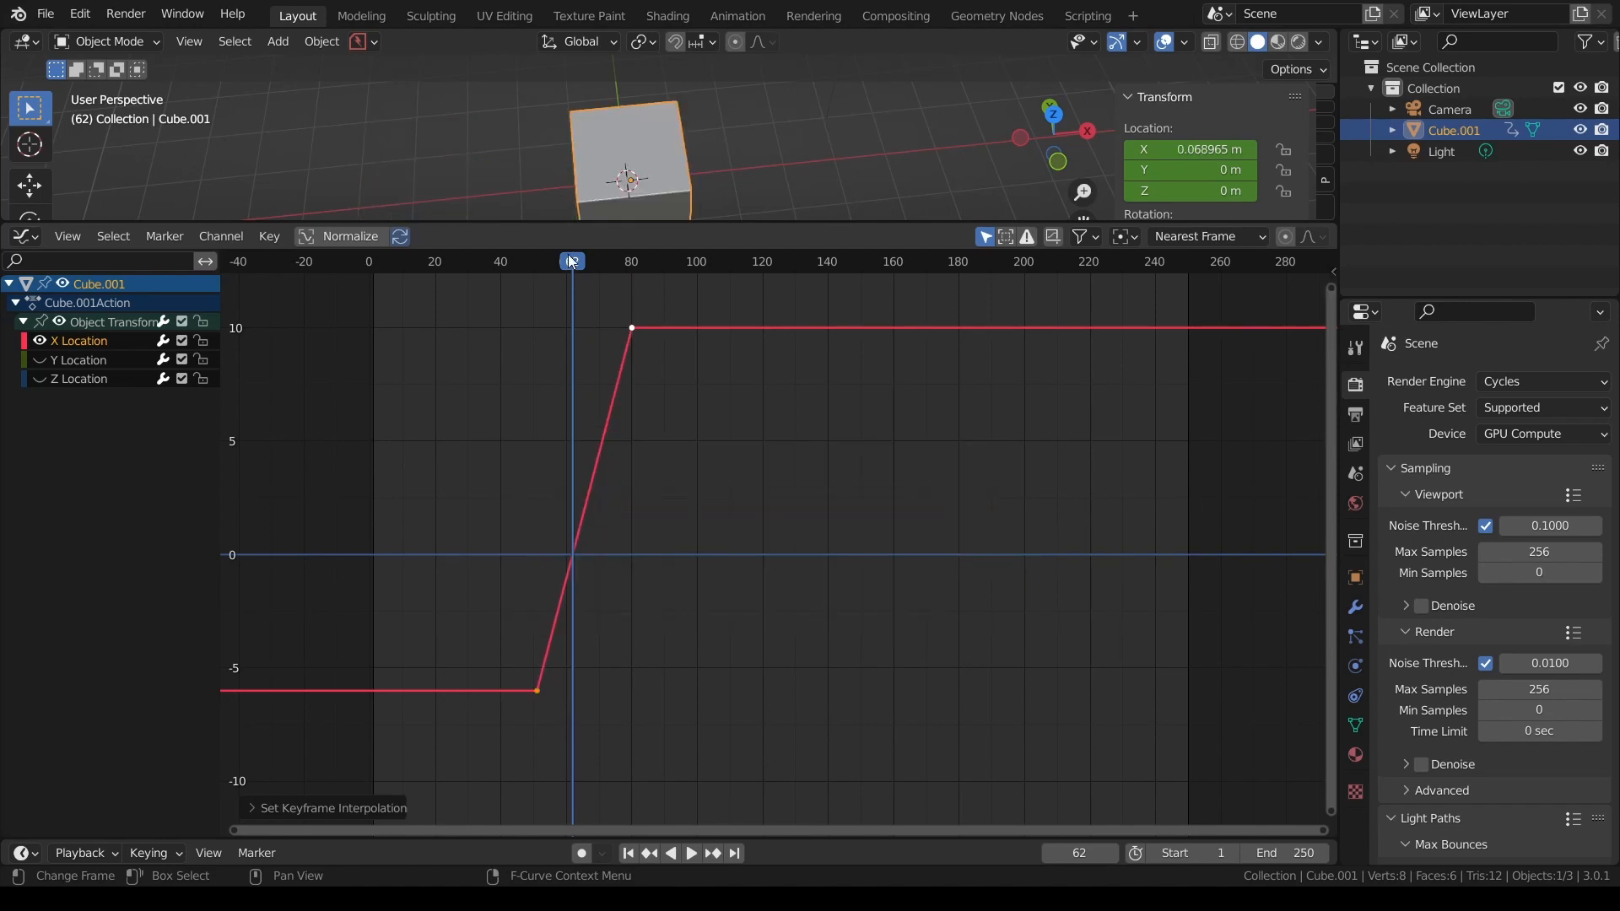
left_click_drag(571, 262, 499, 261)
key("space")
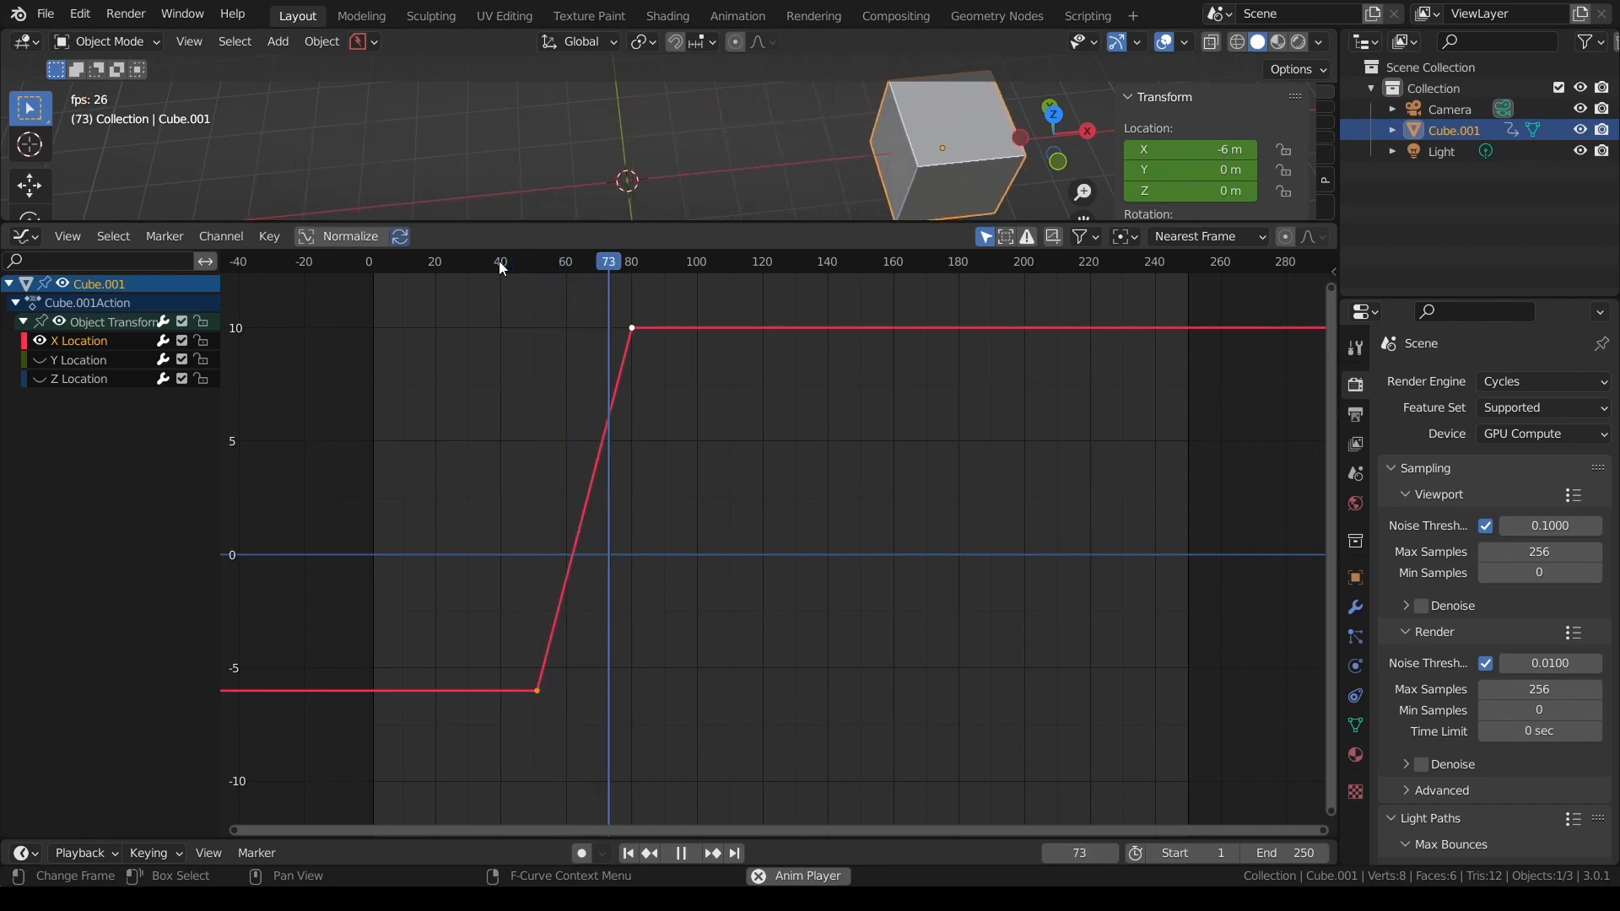
key("space")
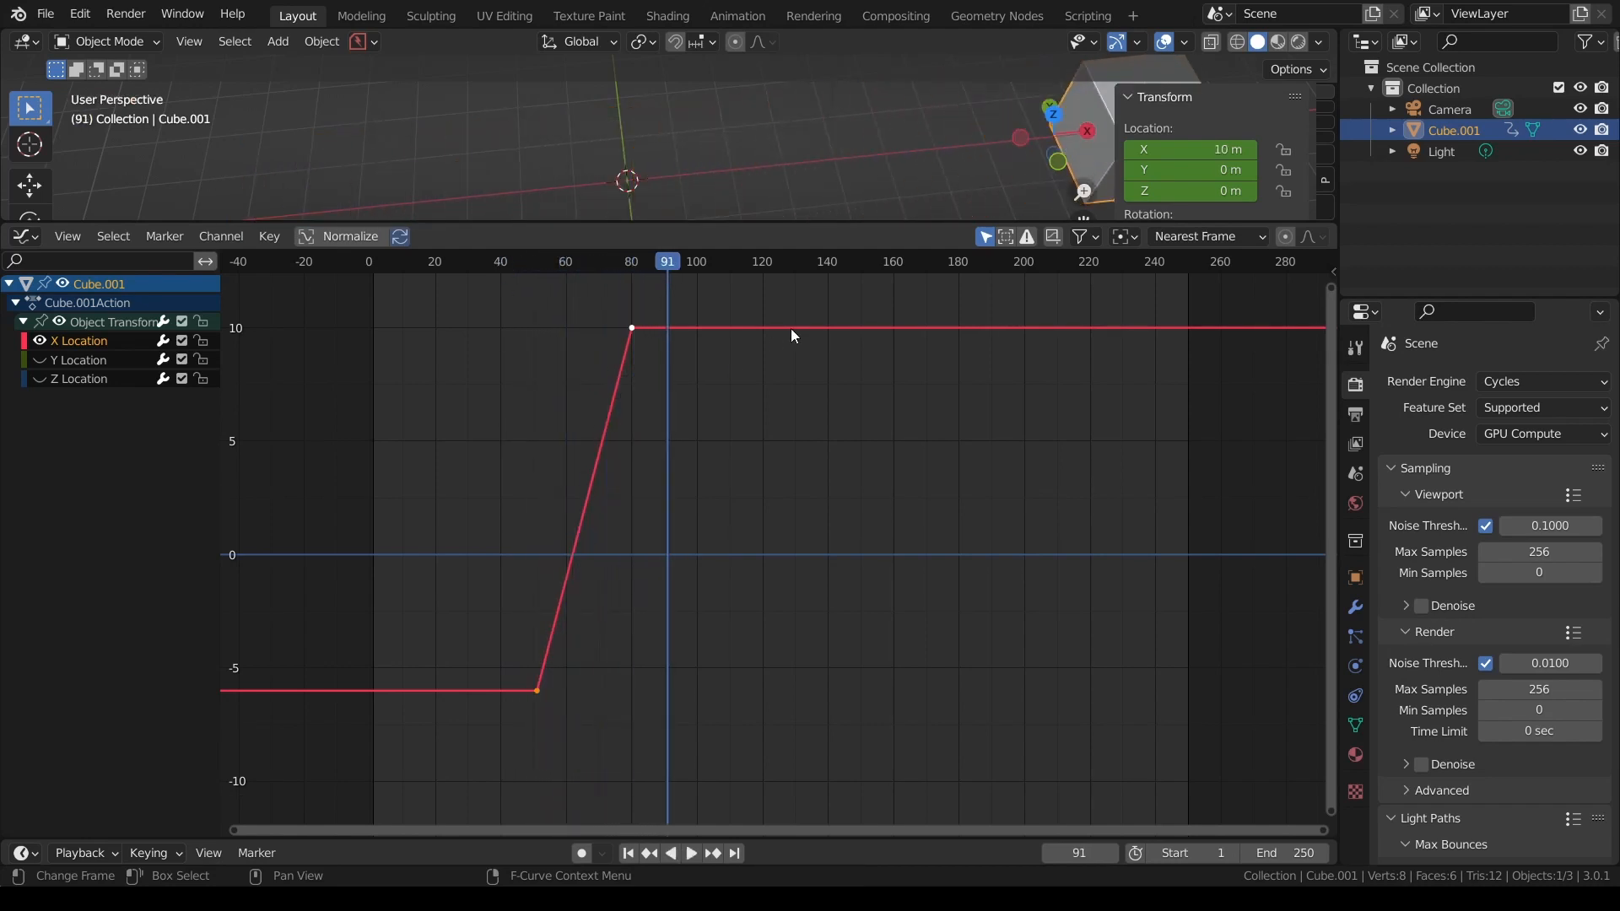
left_click_drag(658, 277, 563, 278)
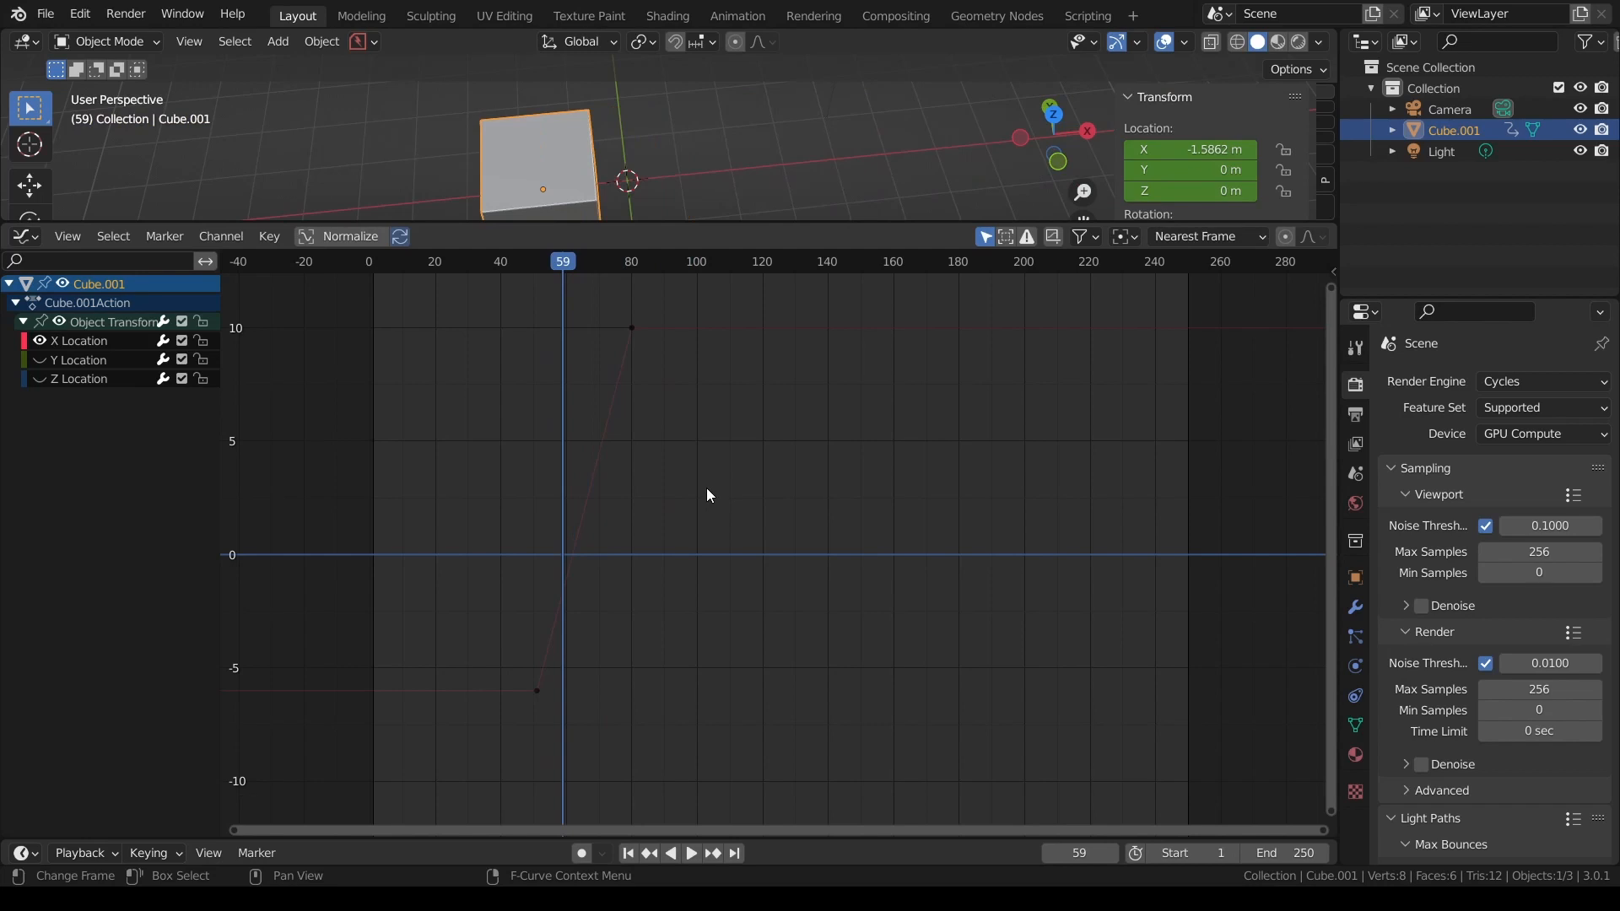
- Try Constant interpolation on all X Location keyframes, play the motion back and return to frame 59
key("a")
key("t")
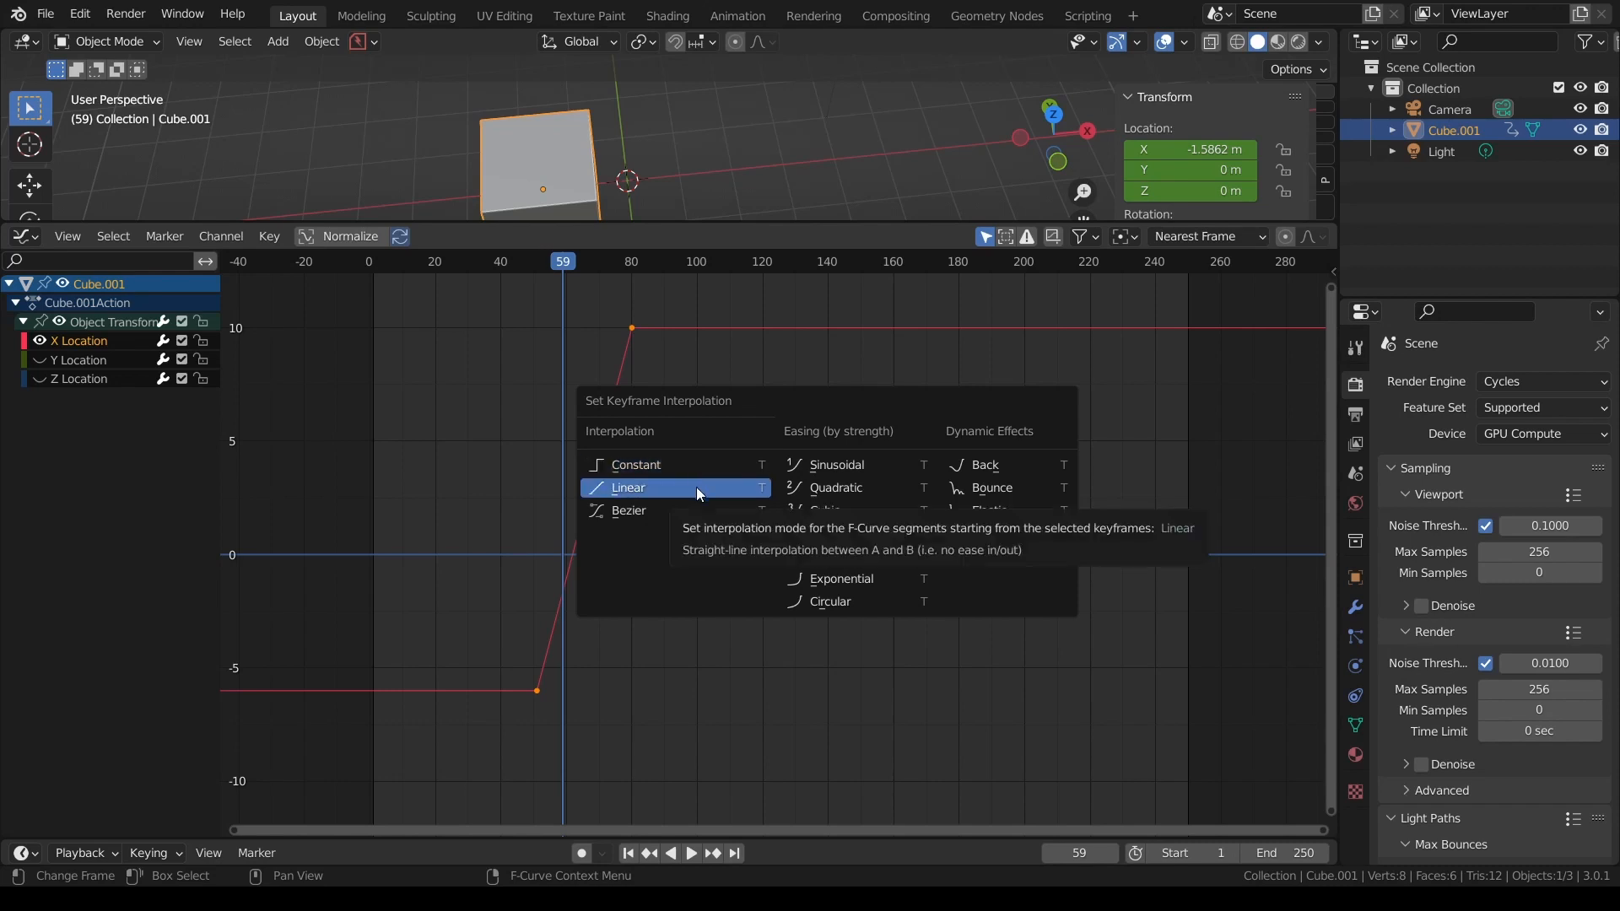
left_click(690, 465)
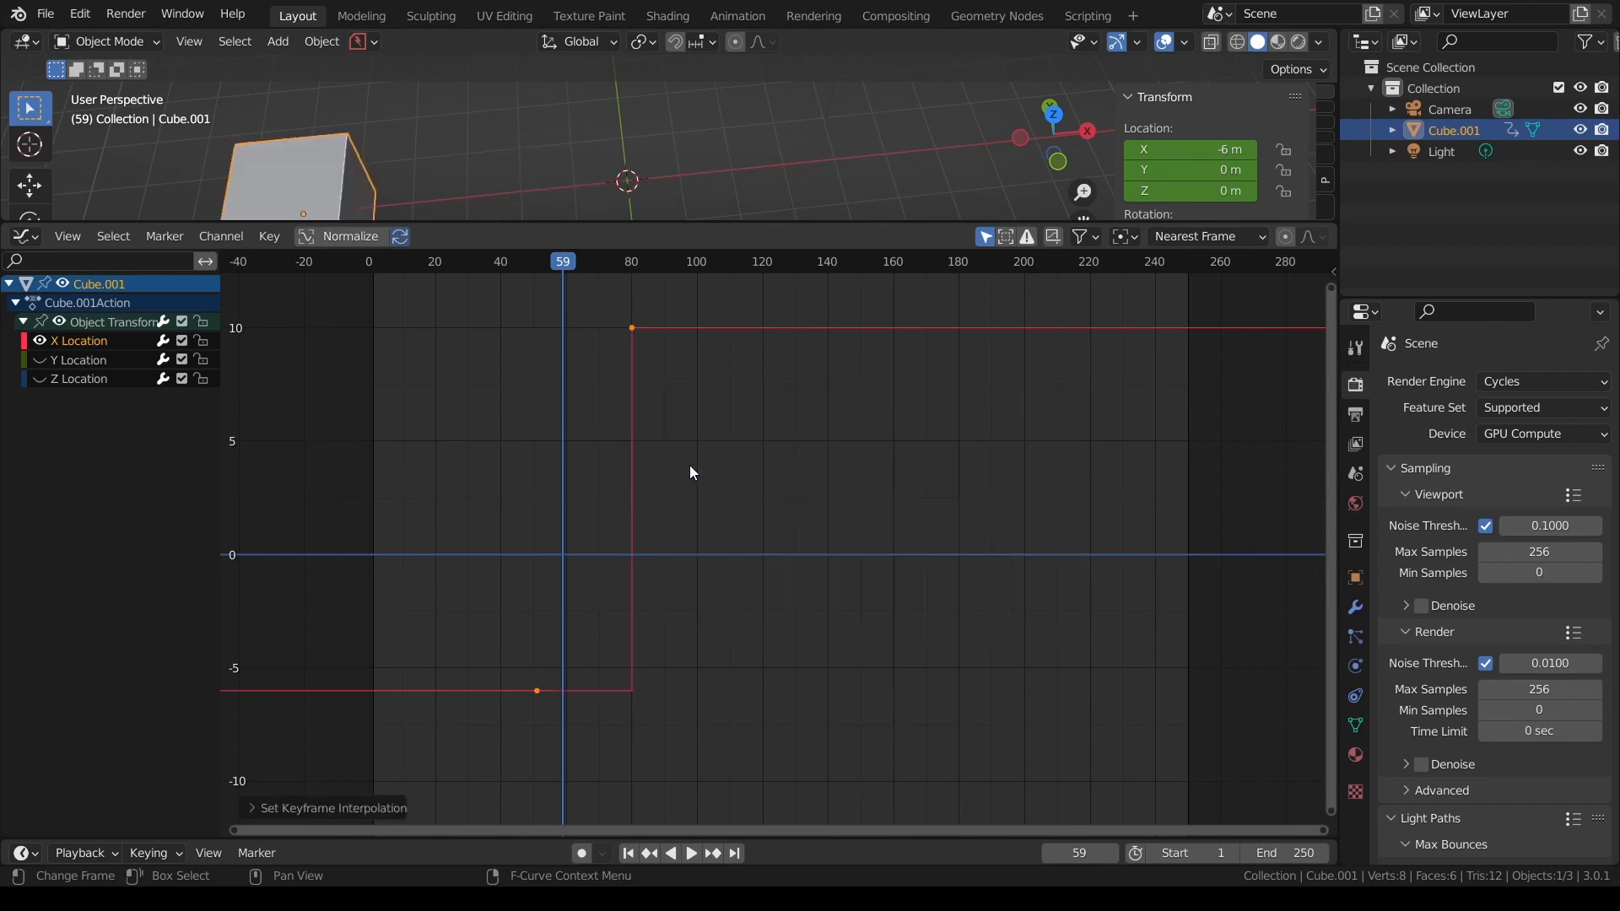
left_click_drag(557, 277, 518, 256)
key("space")
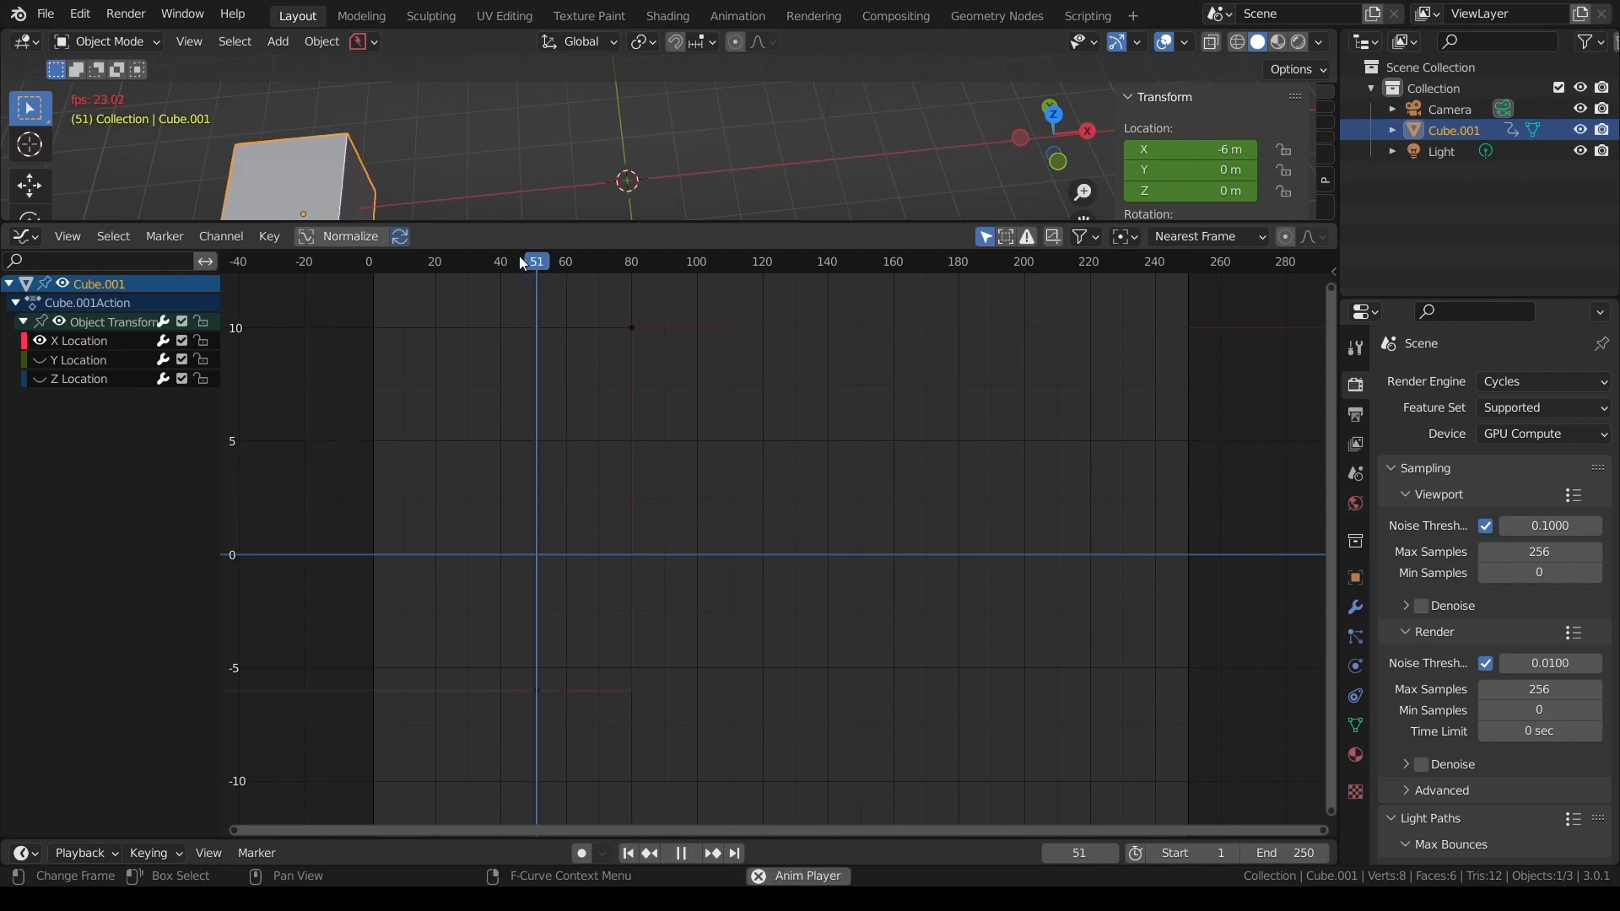
key("space")
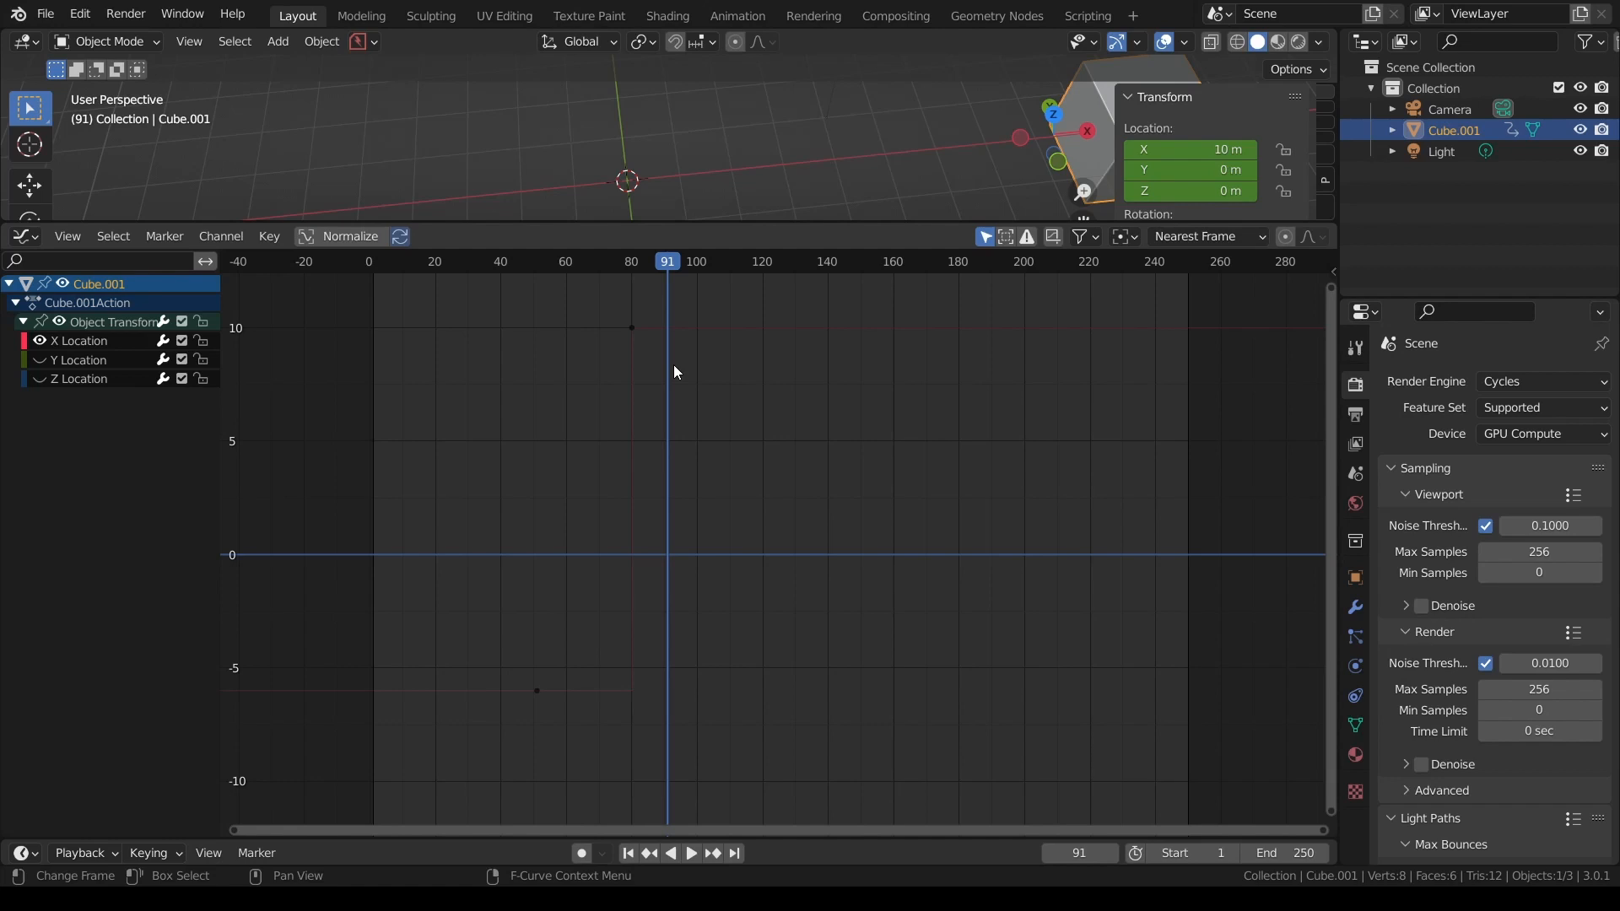
left_click_drag(664, 263, 563, 265)
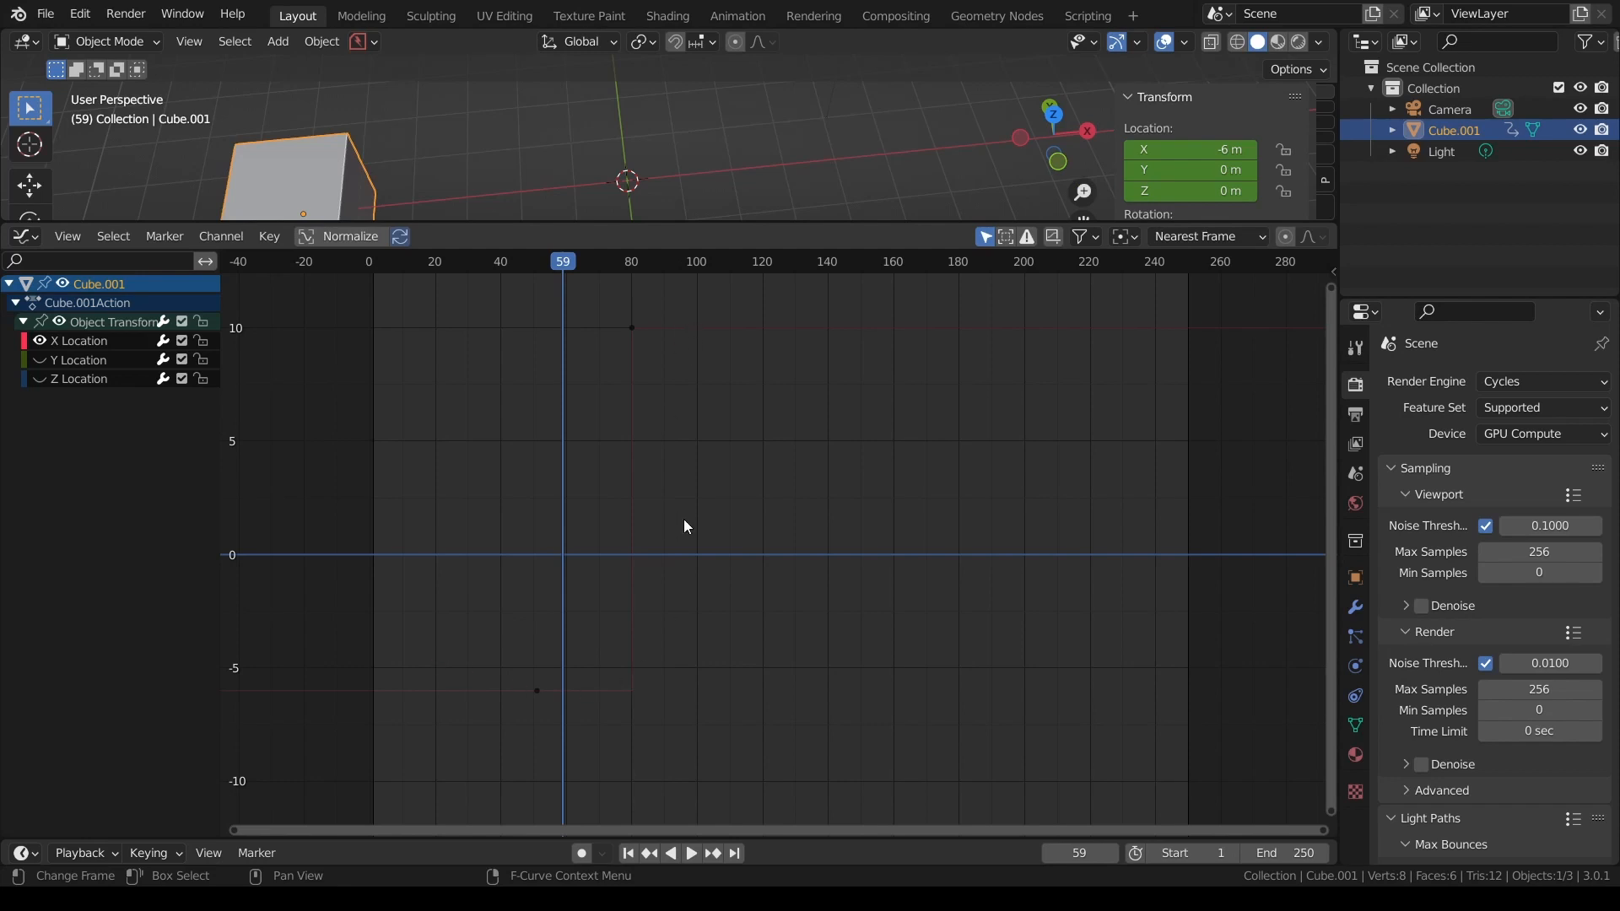
- Try Quadratic, Quartic and Exponential easing in turn on all X Location keyframes
key("a")
key("t")
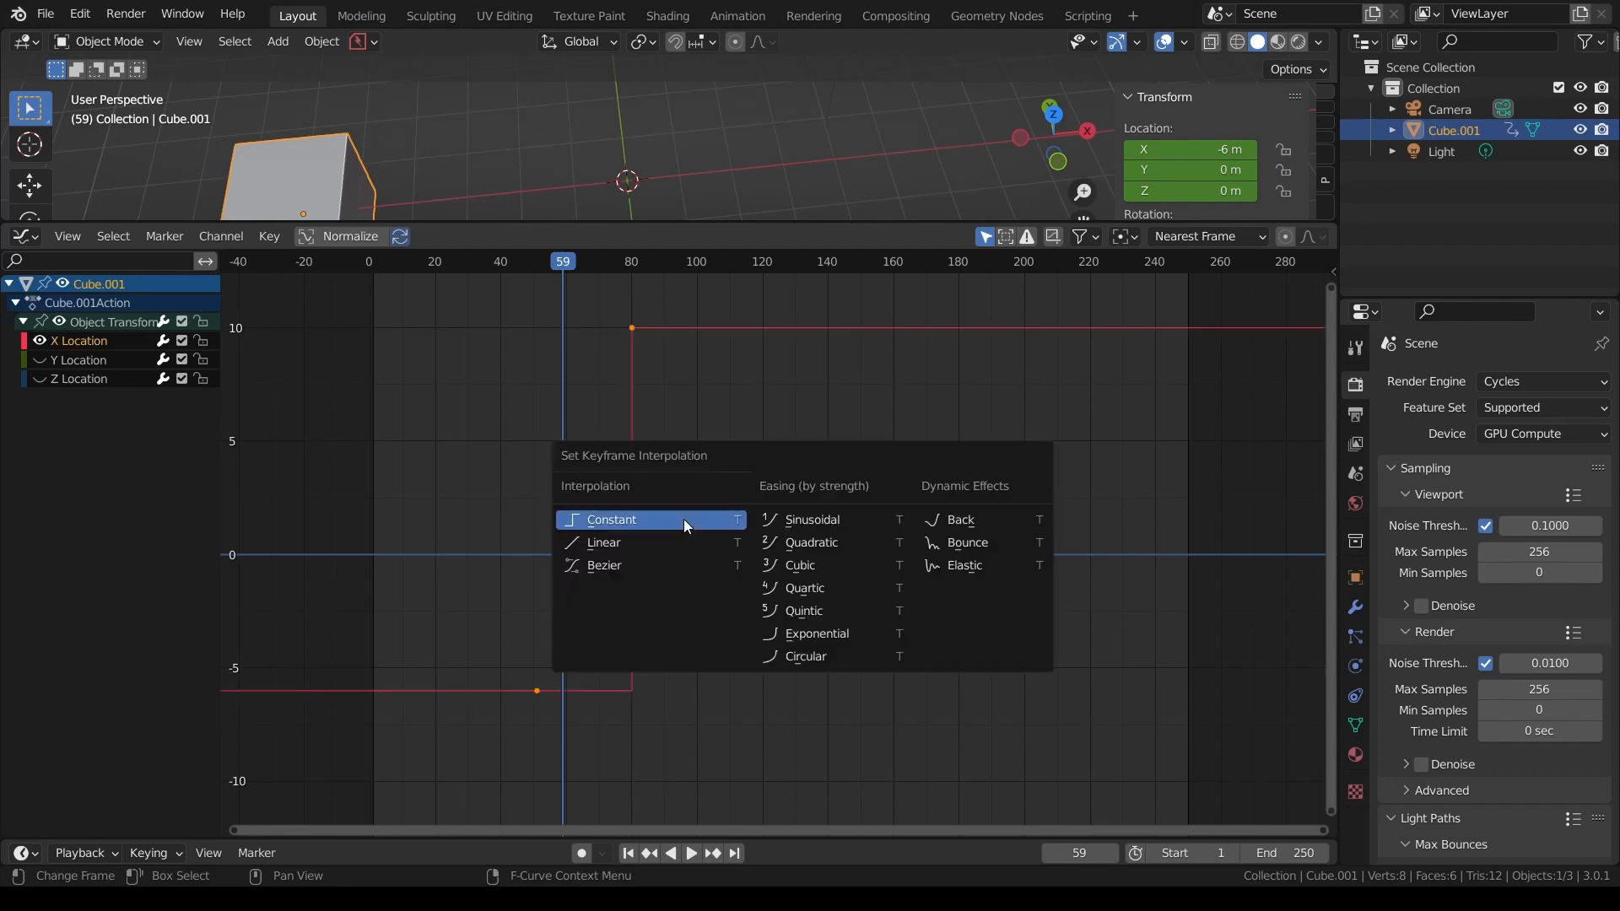
left_click(830, 544)
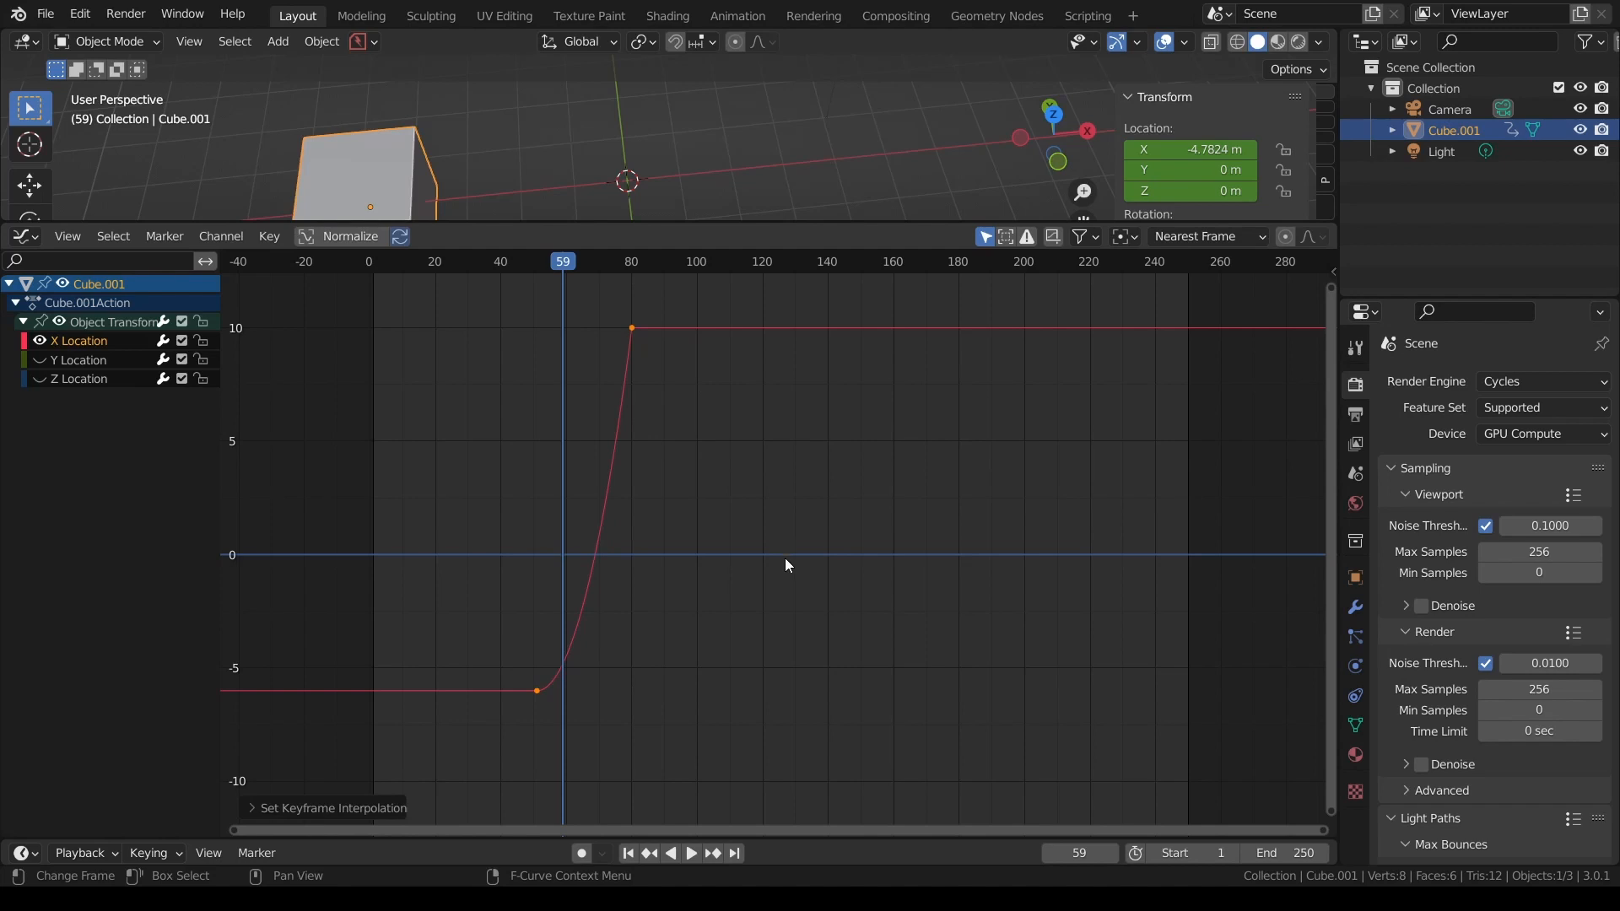
key("t")
left_click(793, 606)
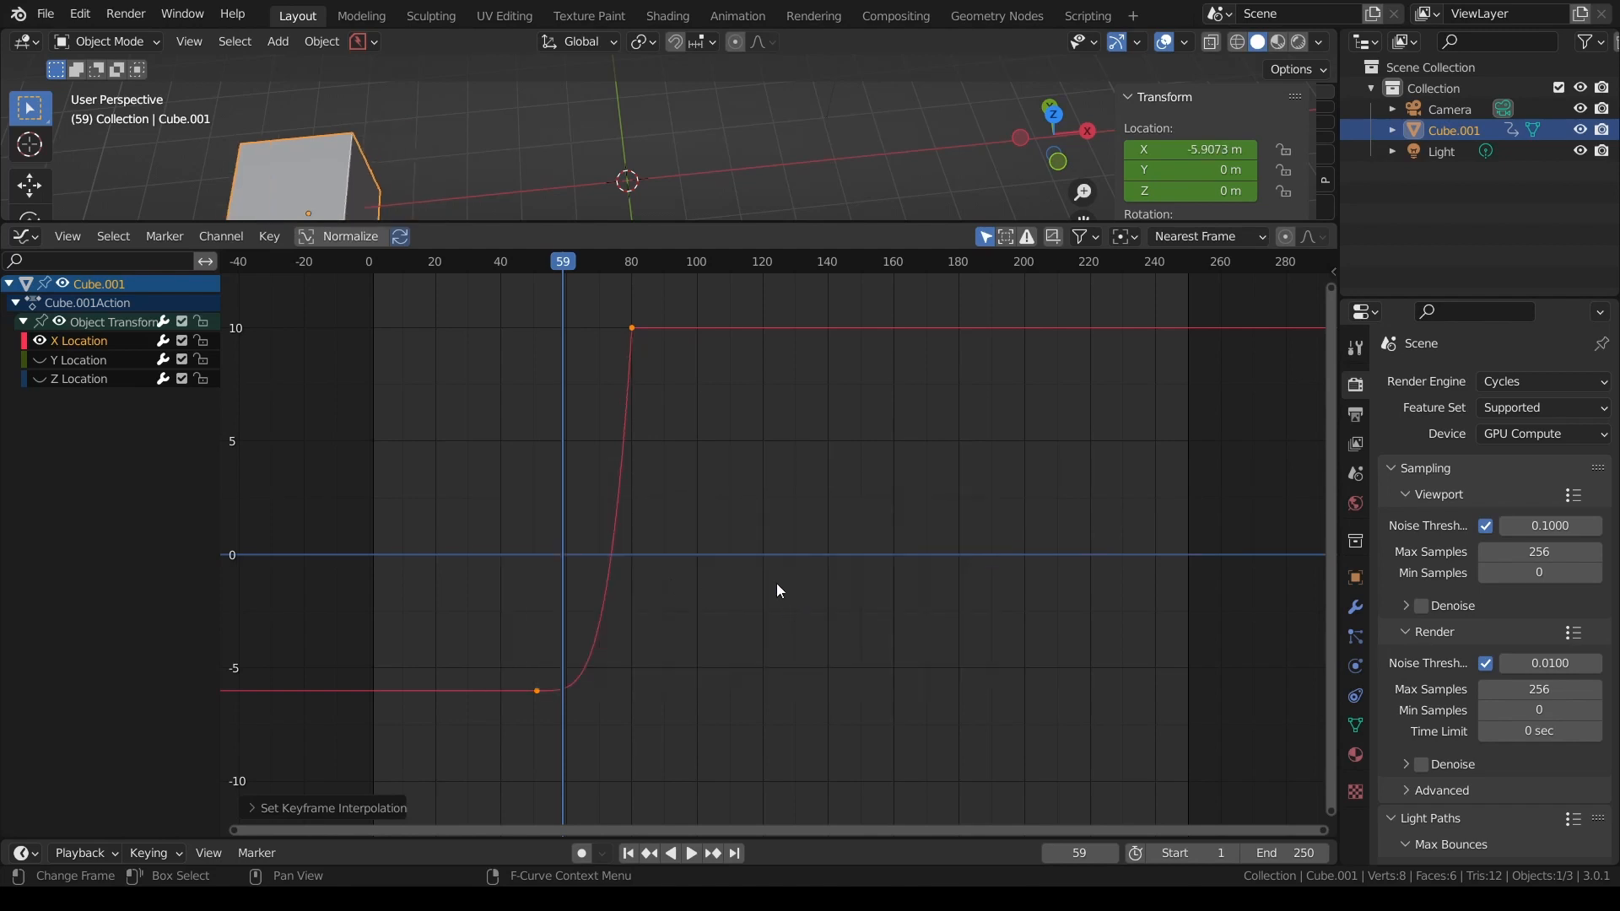
key("t")
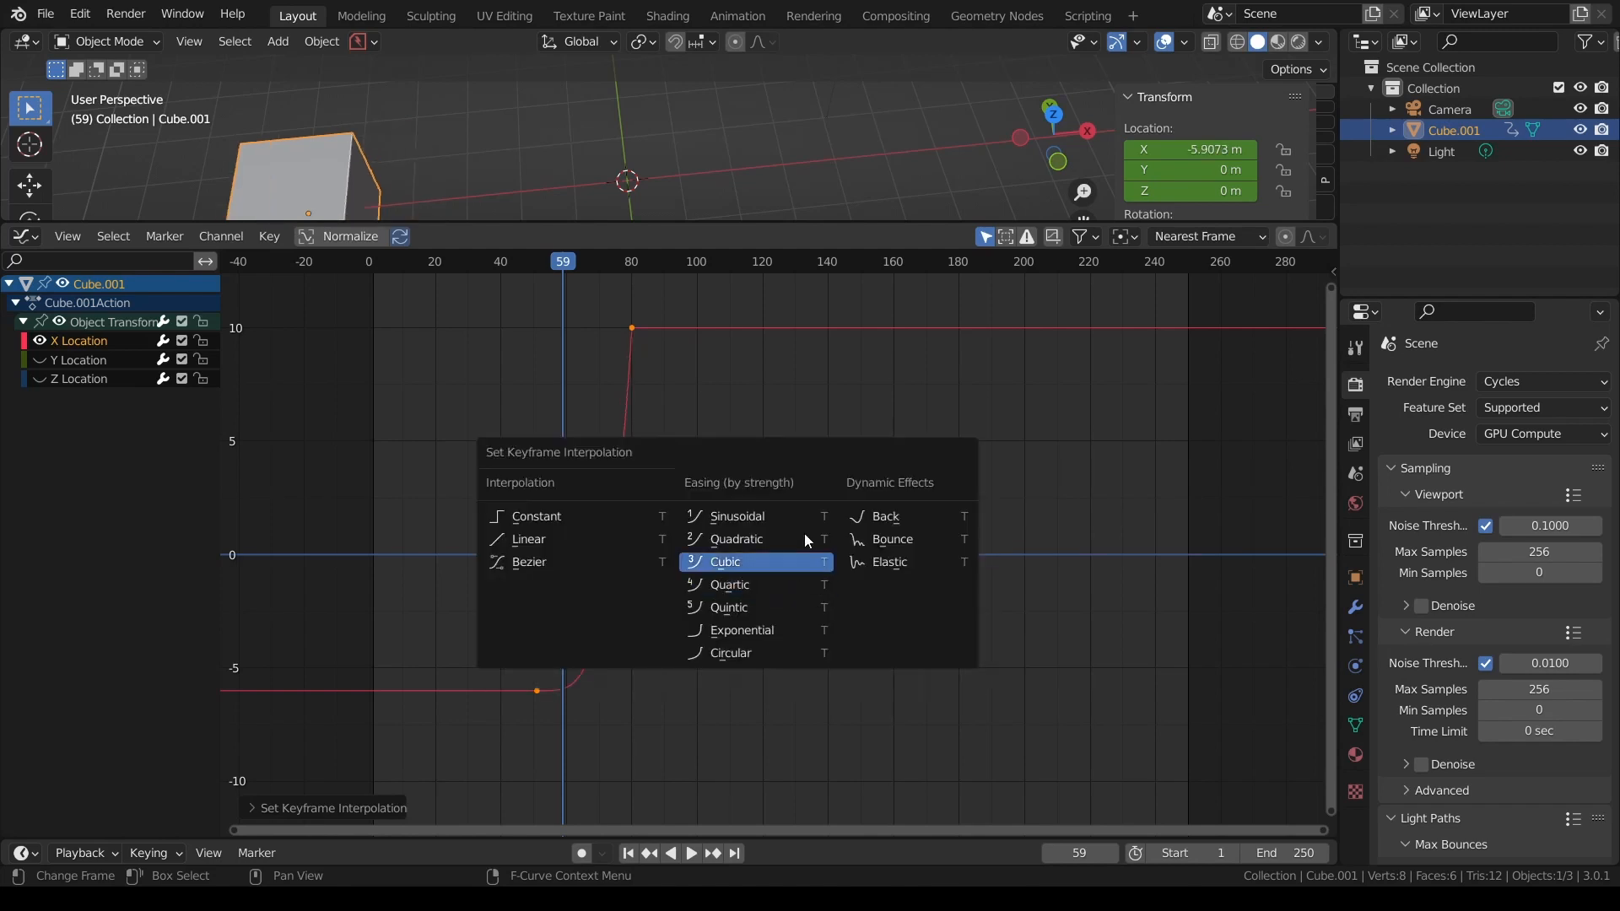
left_click(773, 629)
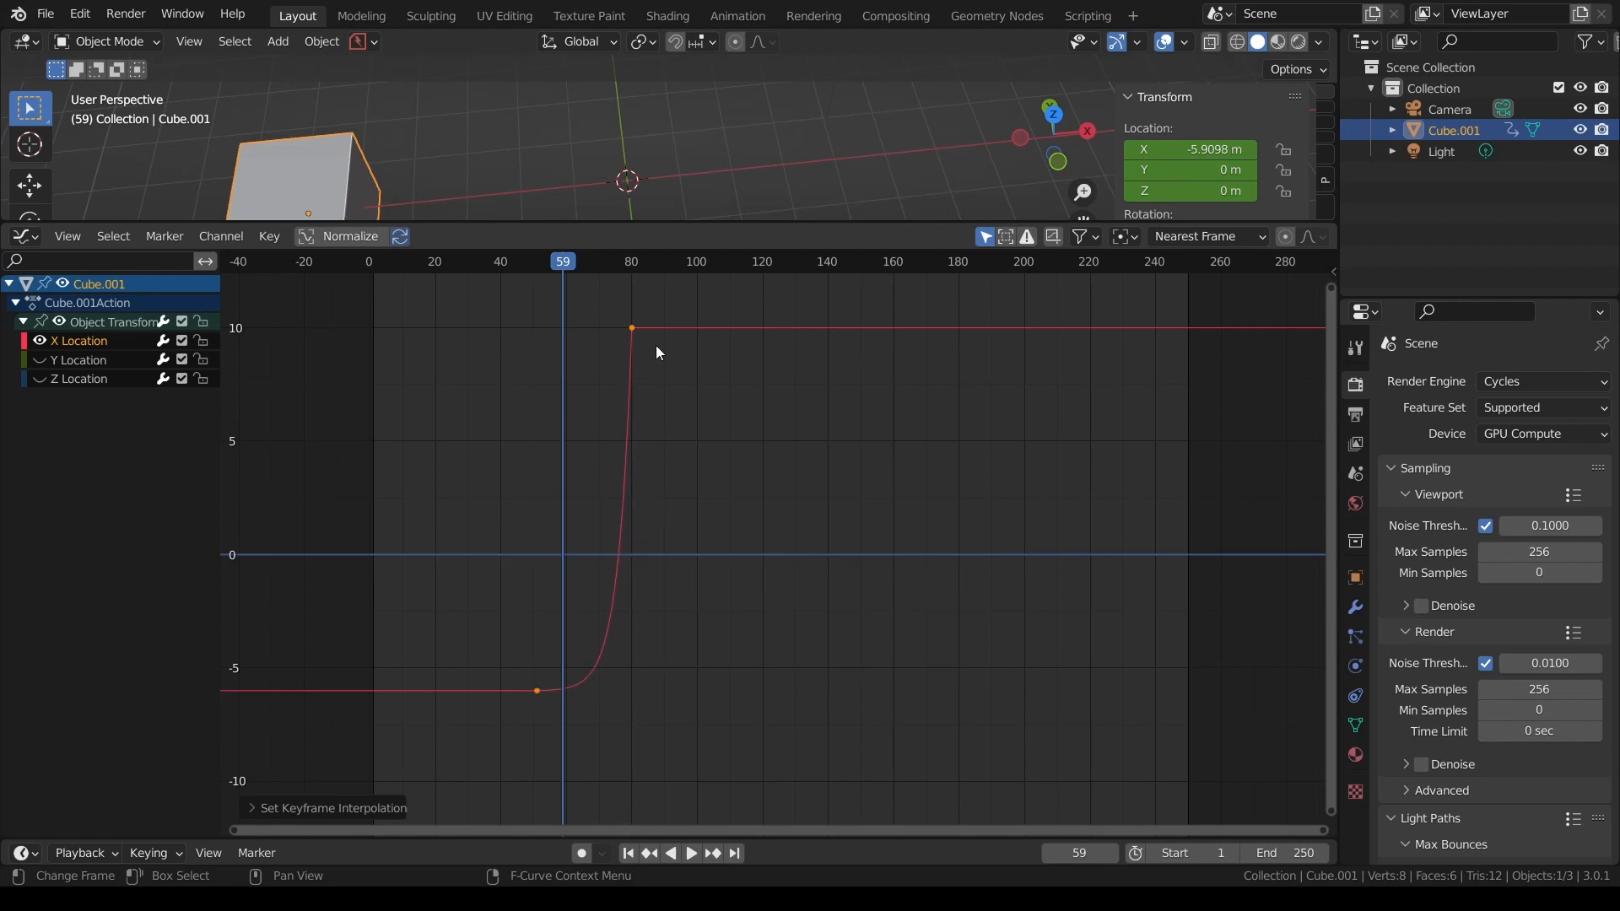
- Try the Bounce dynamic effect on the X Location keyframes and play the cube's motion up to frame 80
key("t")
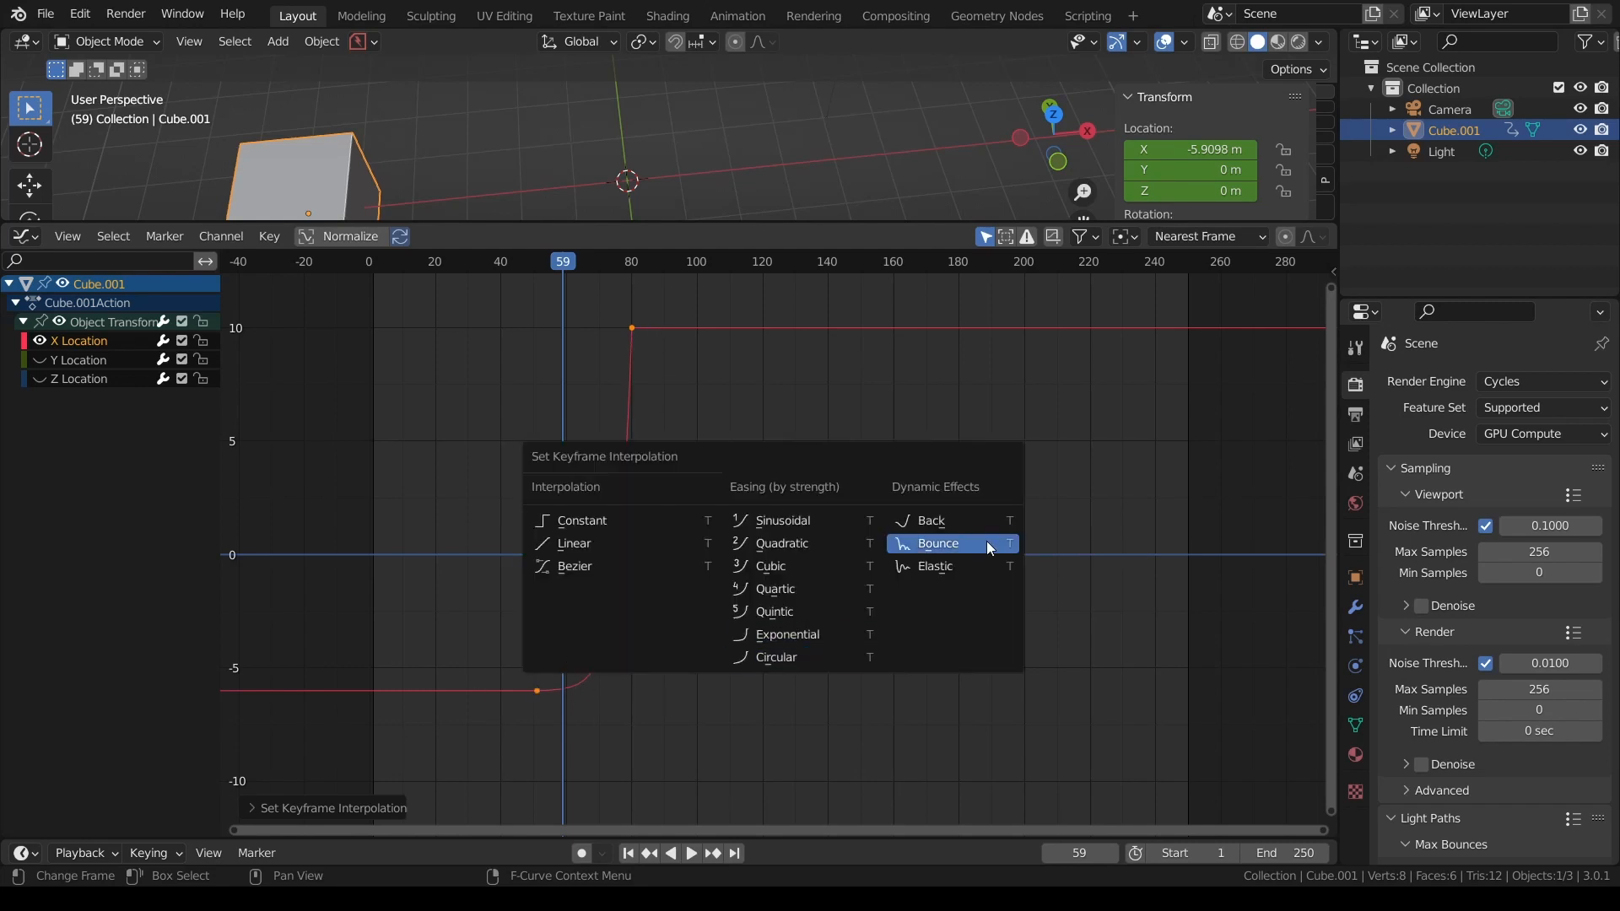
left_click(967, 550)
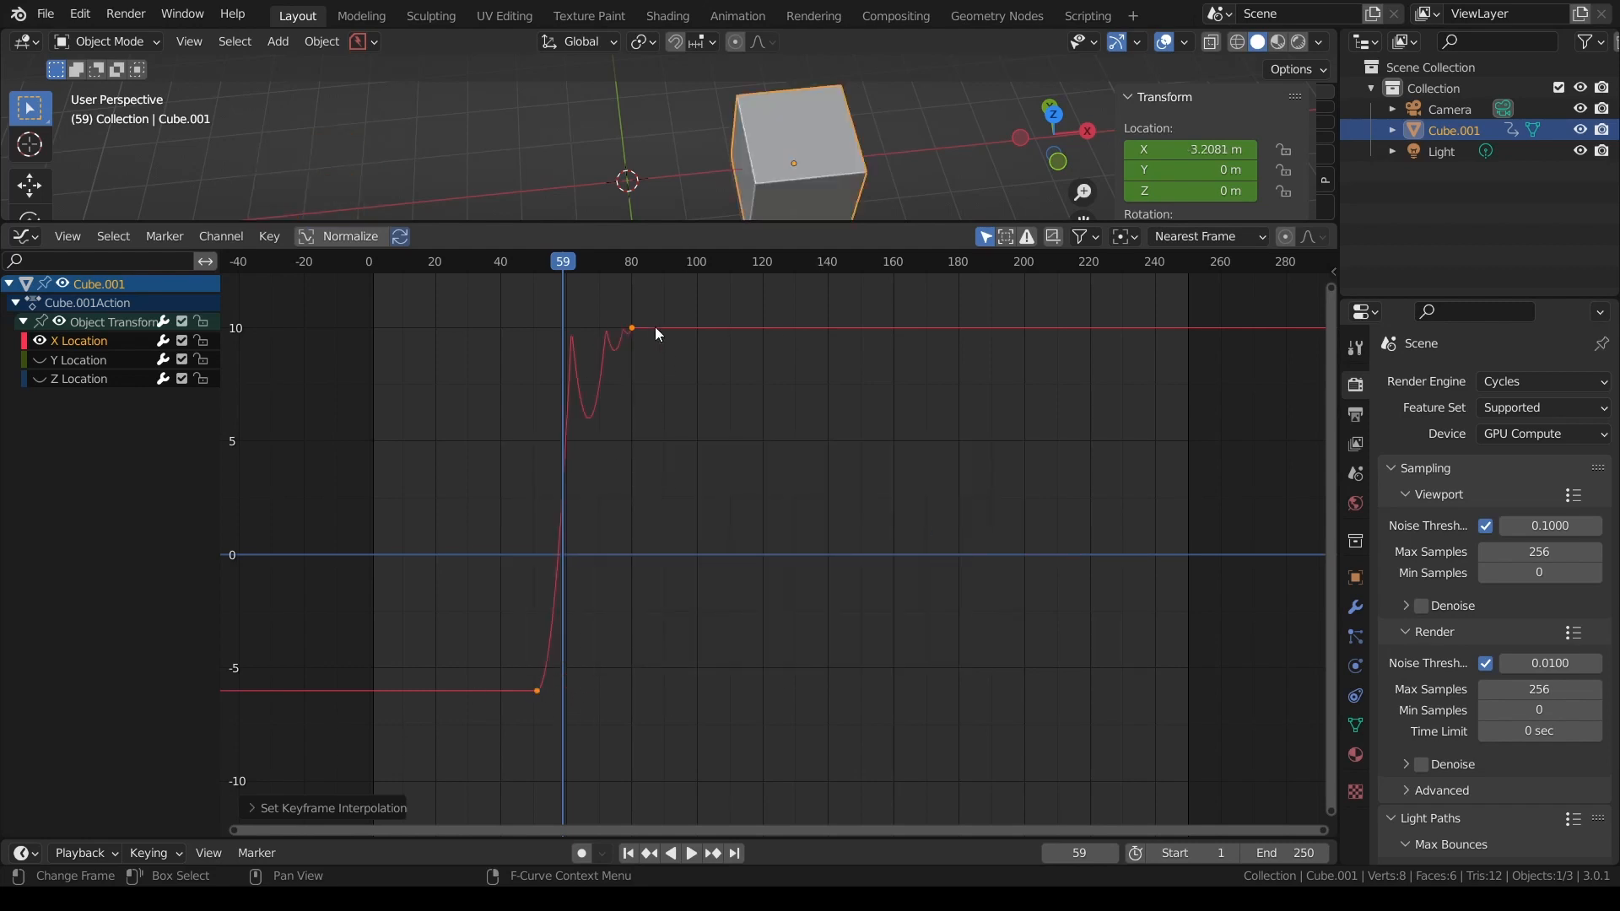
key("space")
key("space")
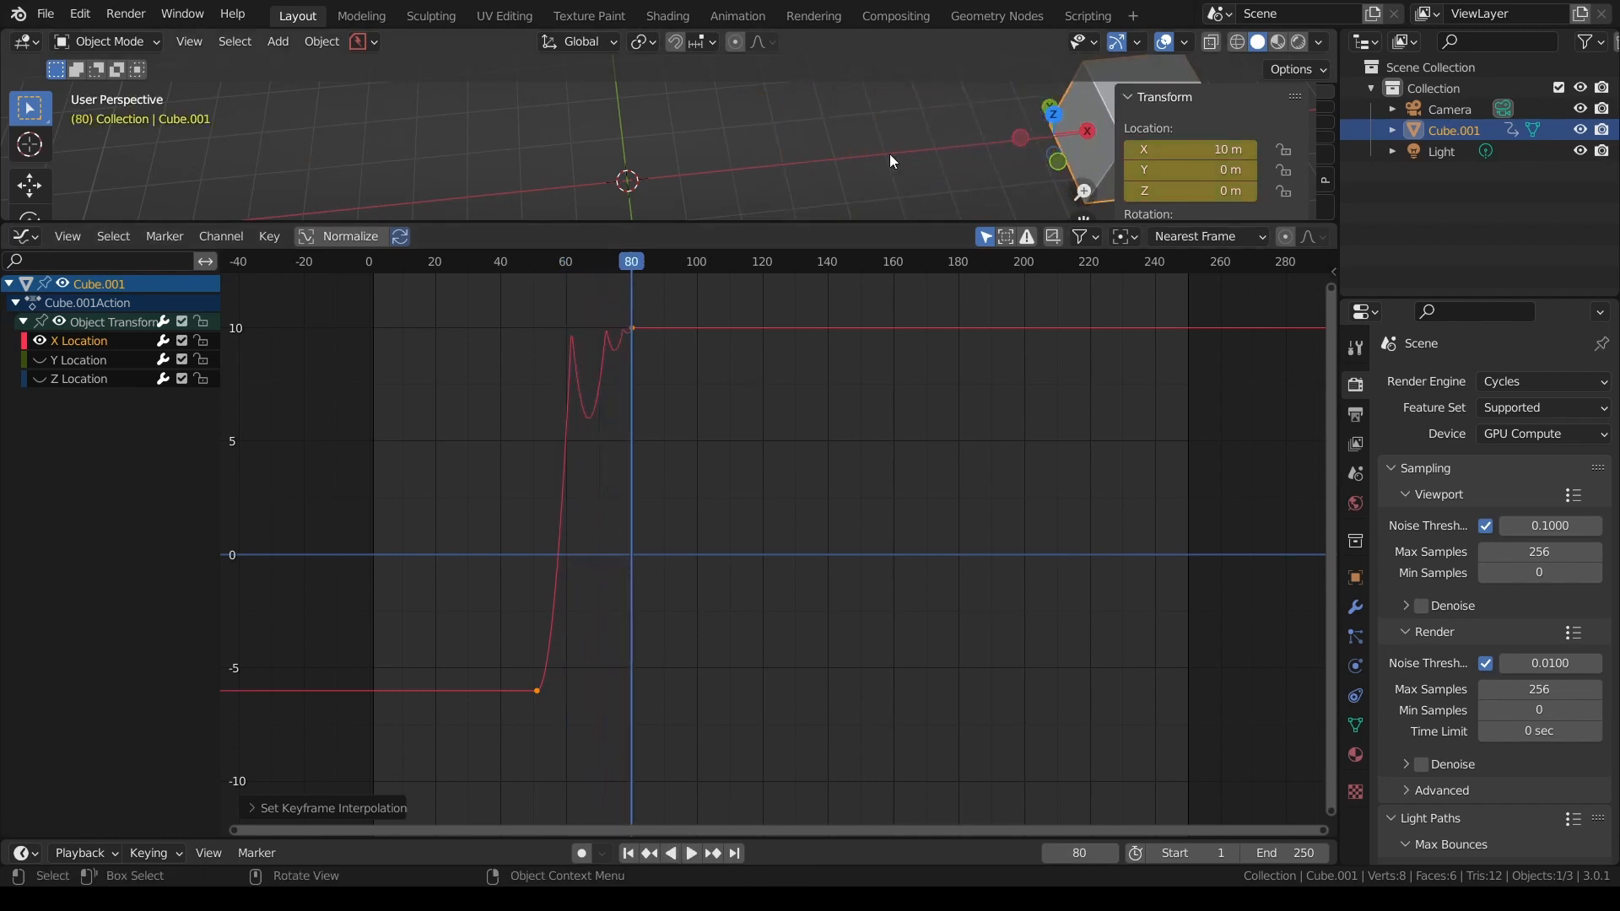
scroll(970, 169, "down", 2)
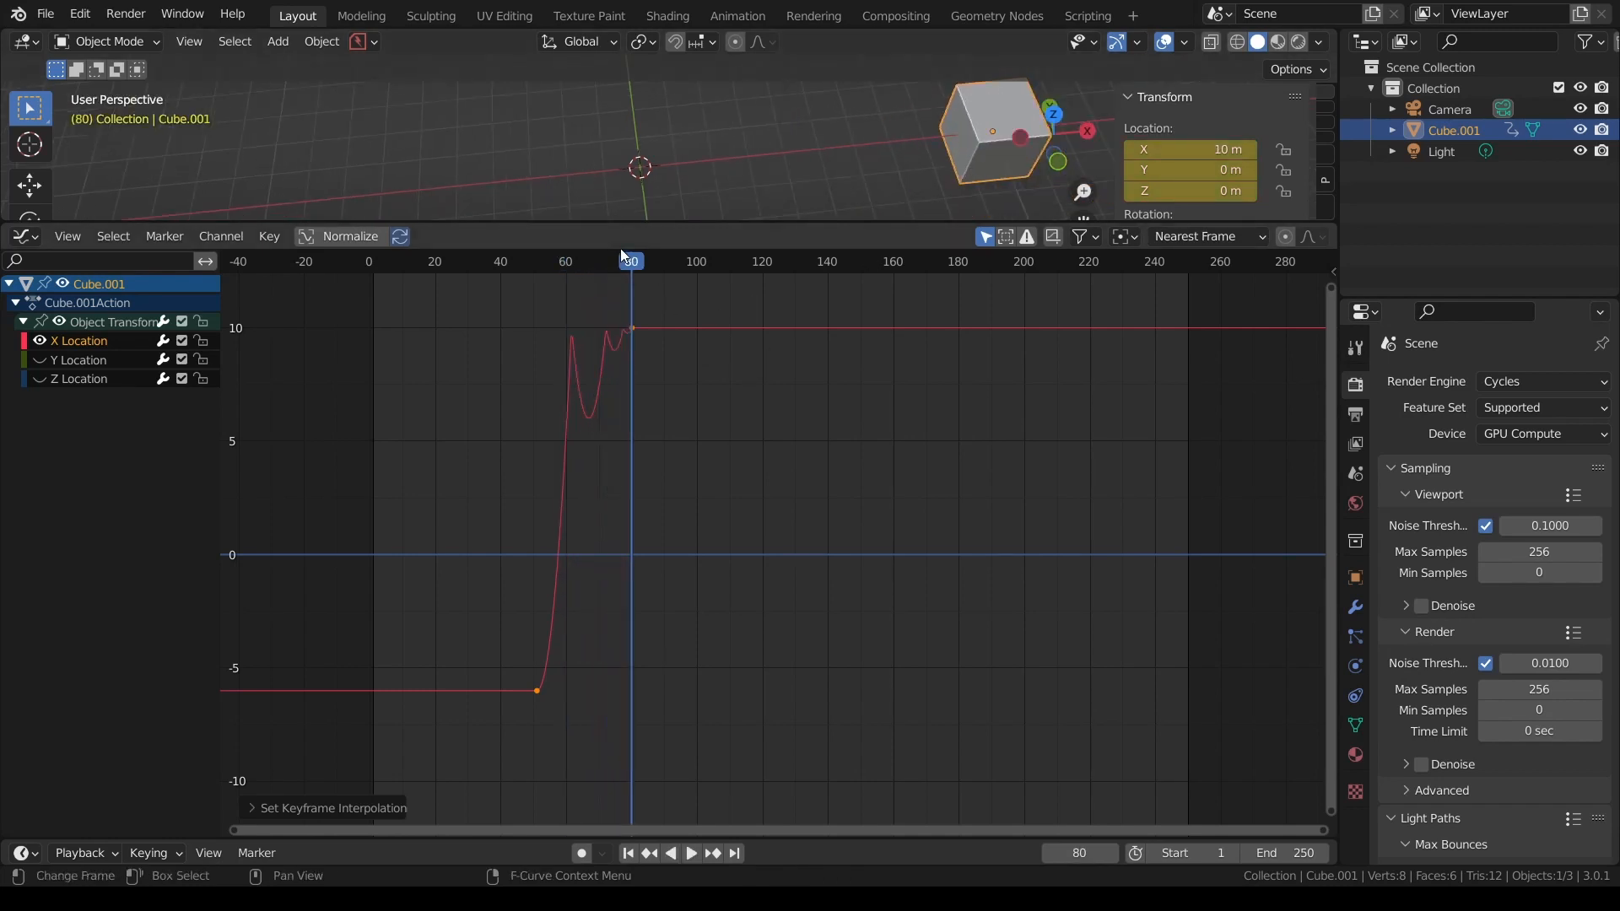
- Set the interpolation of the X Location keyframes back to Bezier and deselect them
key("t")
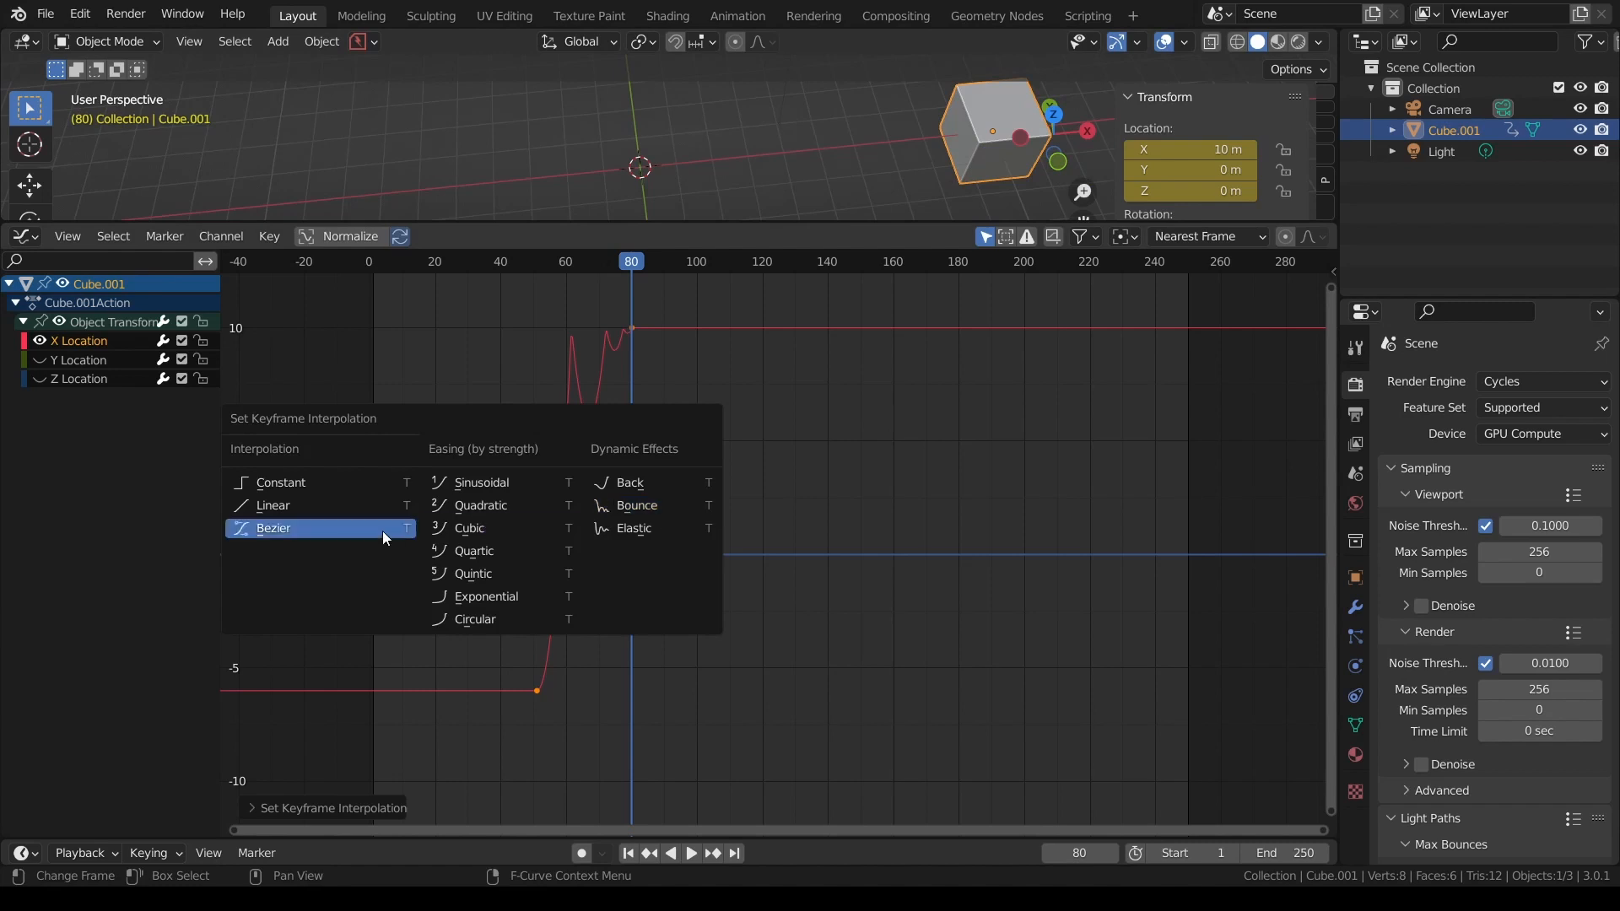
left_click(361, 528)
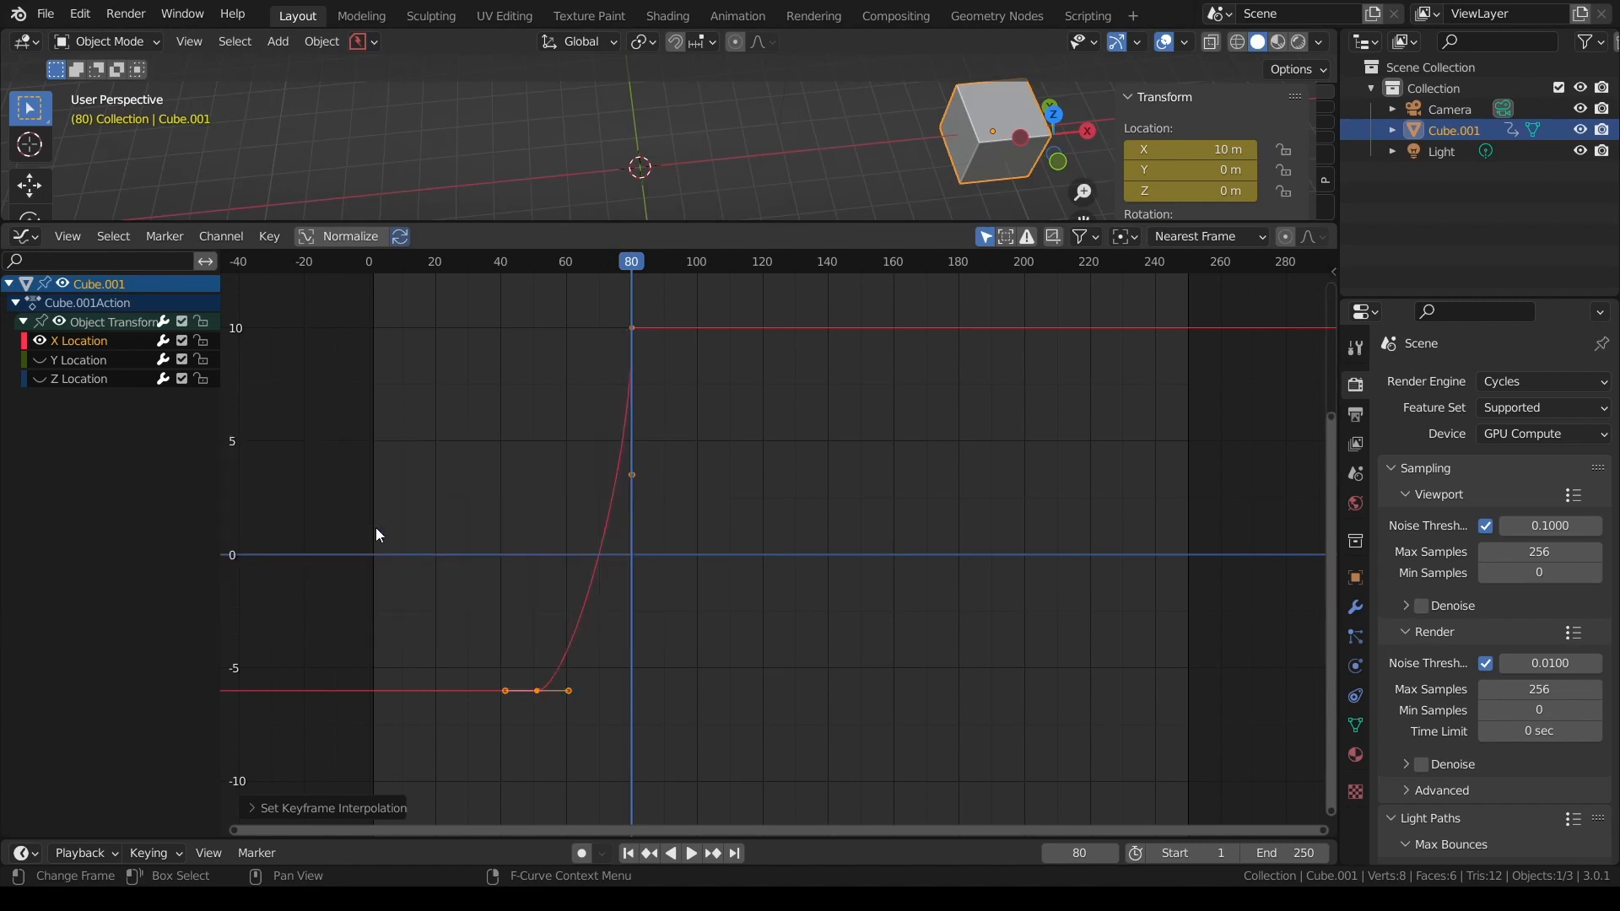
left_click(798, 485)
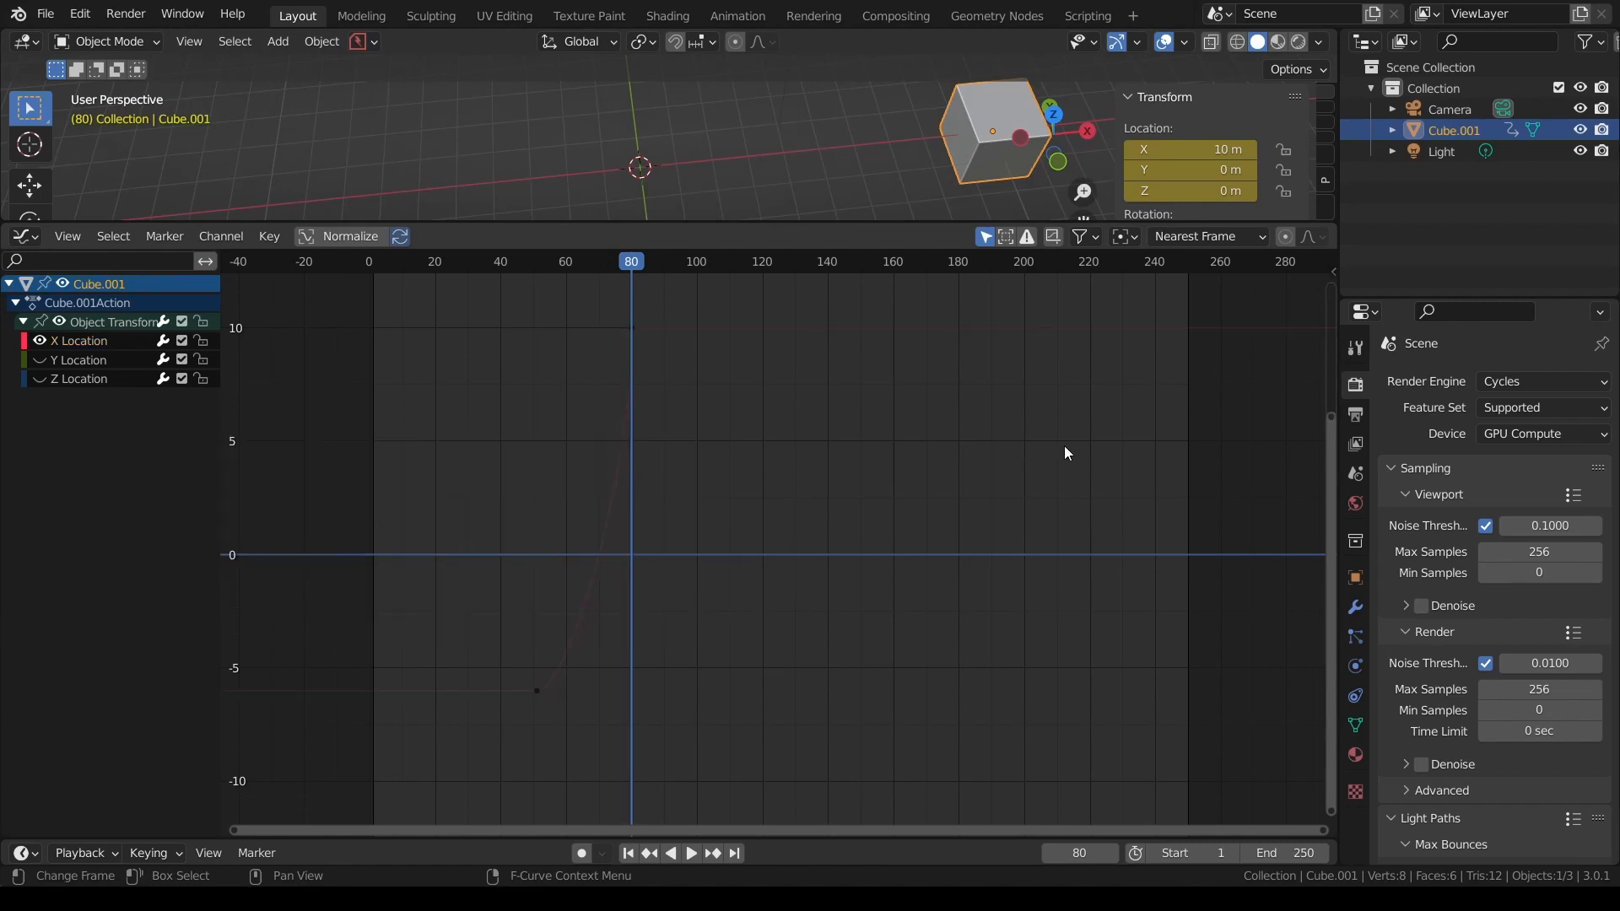
- Show the Graph Editor's sidebar, select the X Location keyframe at frame 80 and review its interpolation options
key("n")
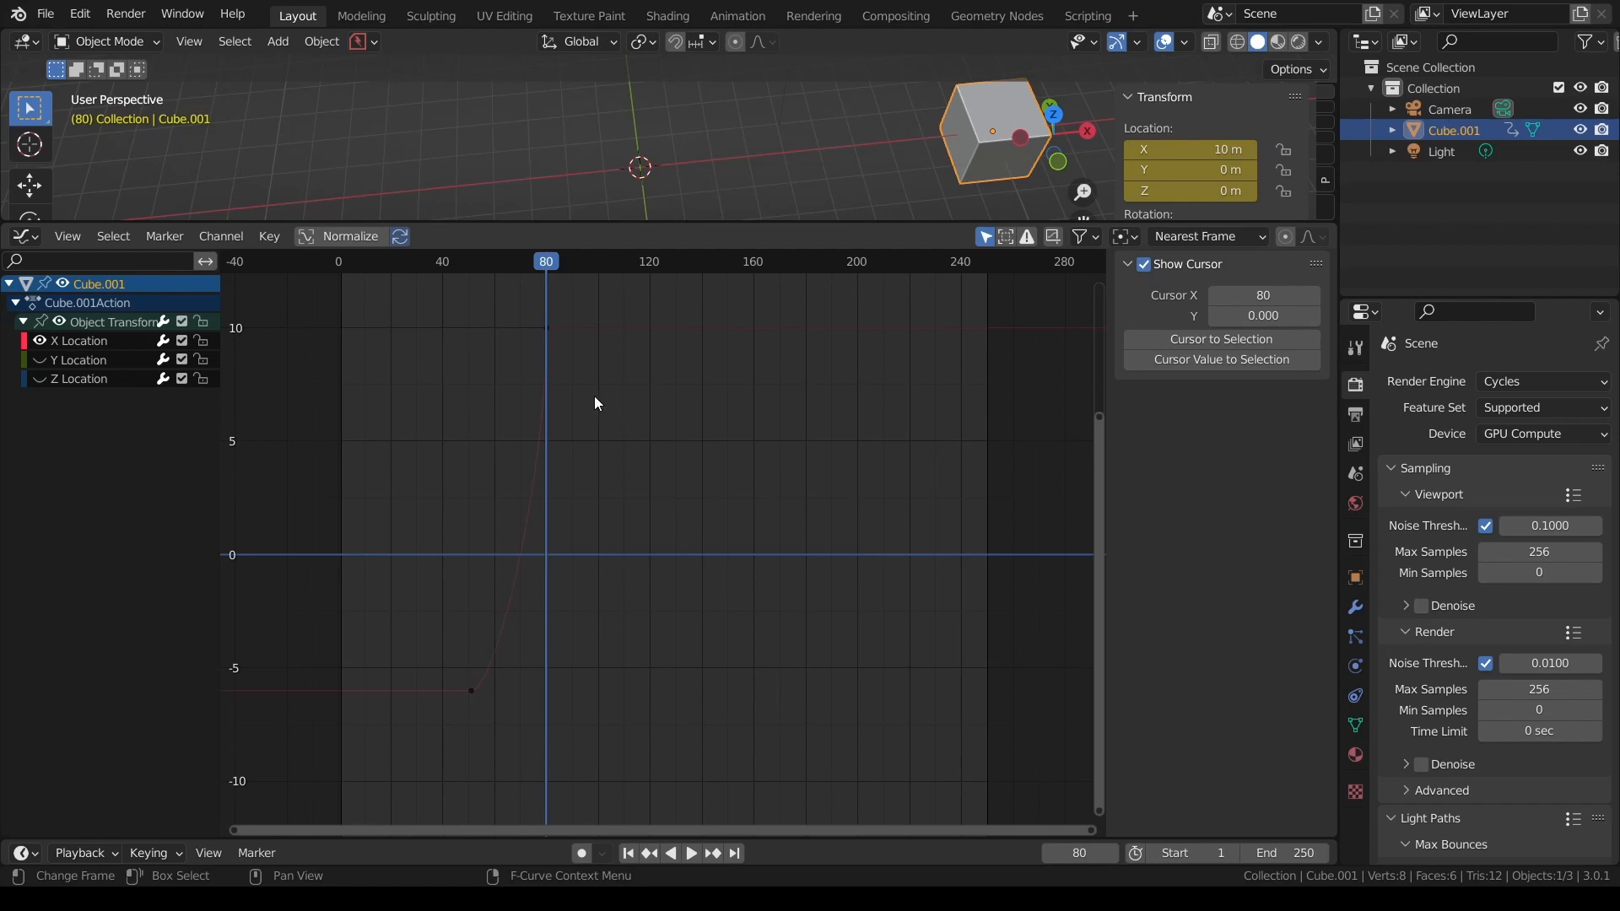
left_click(547, 327)
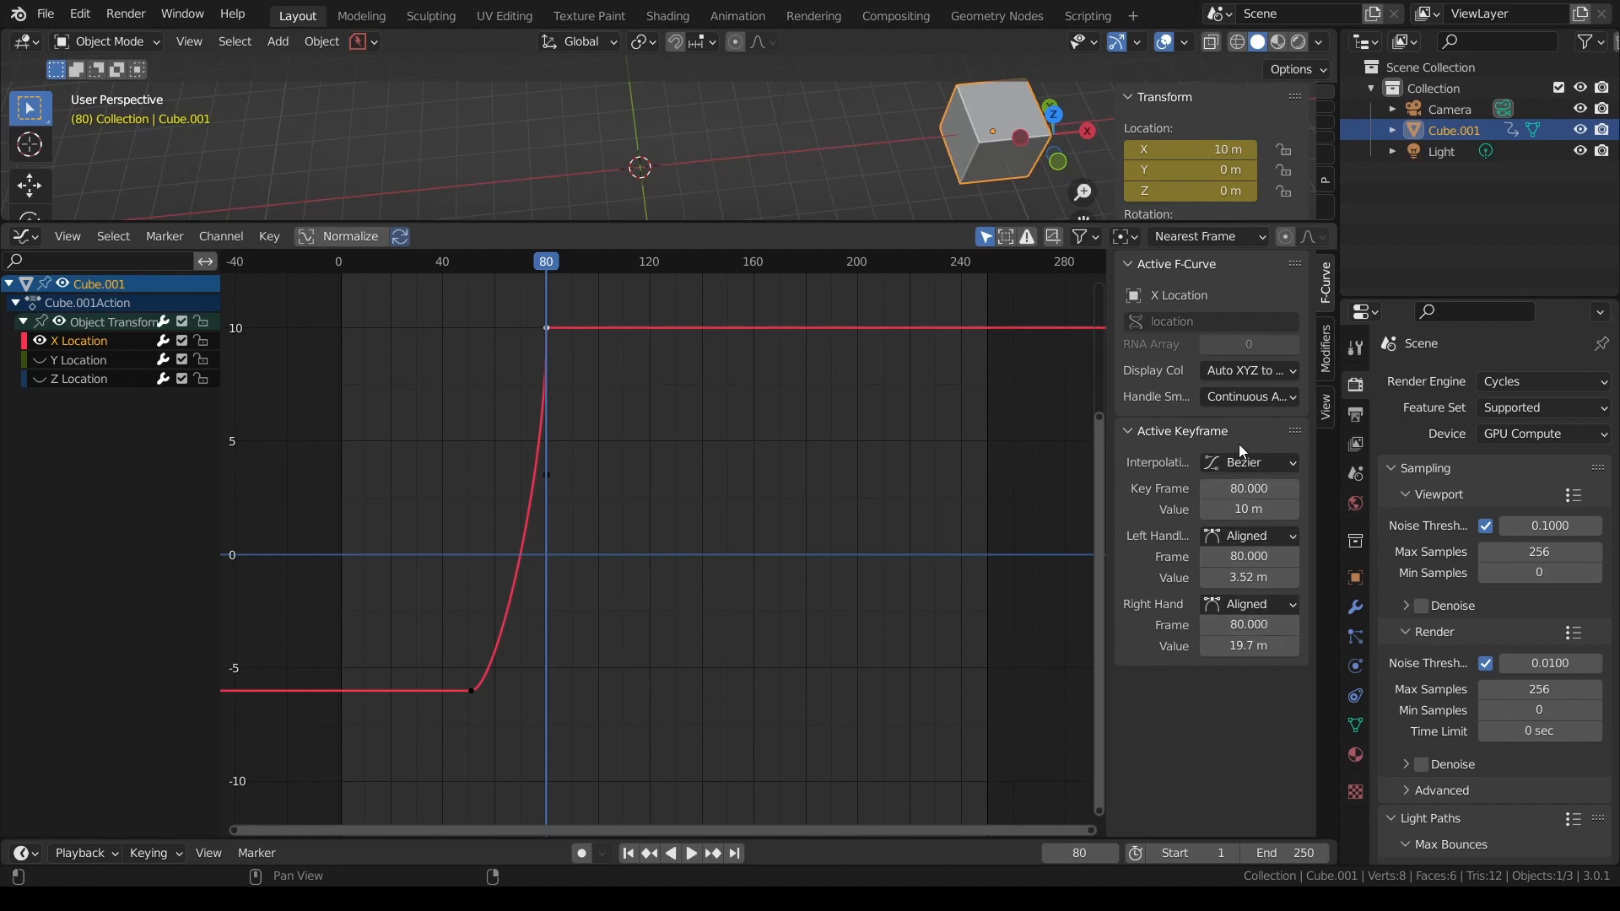
left_click(1247, 466)
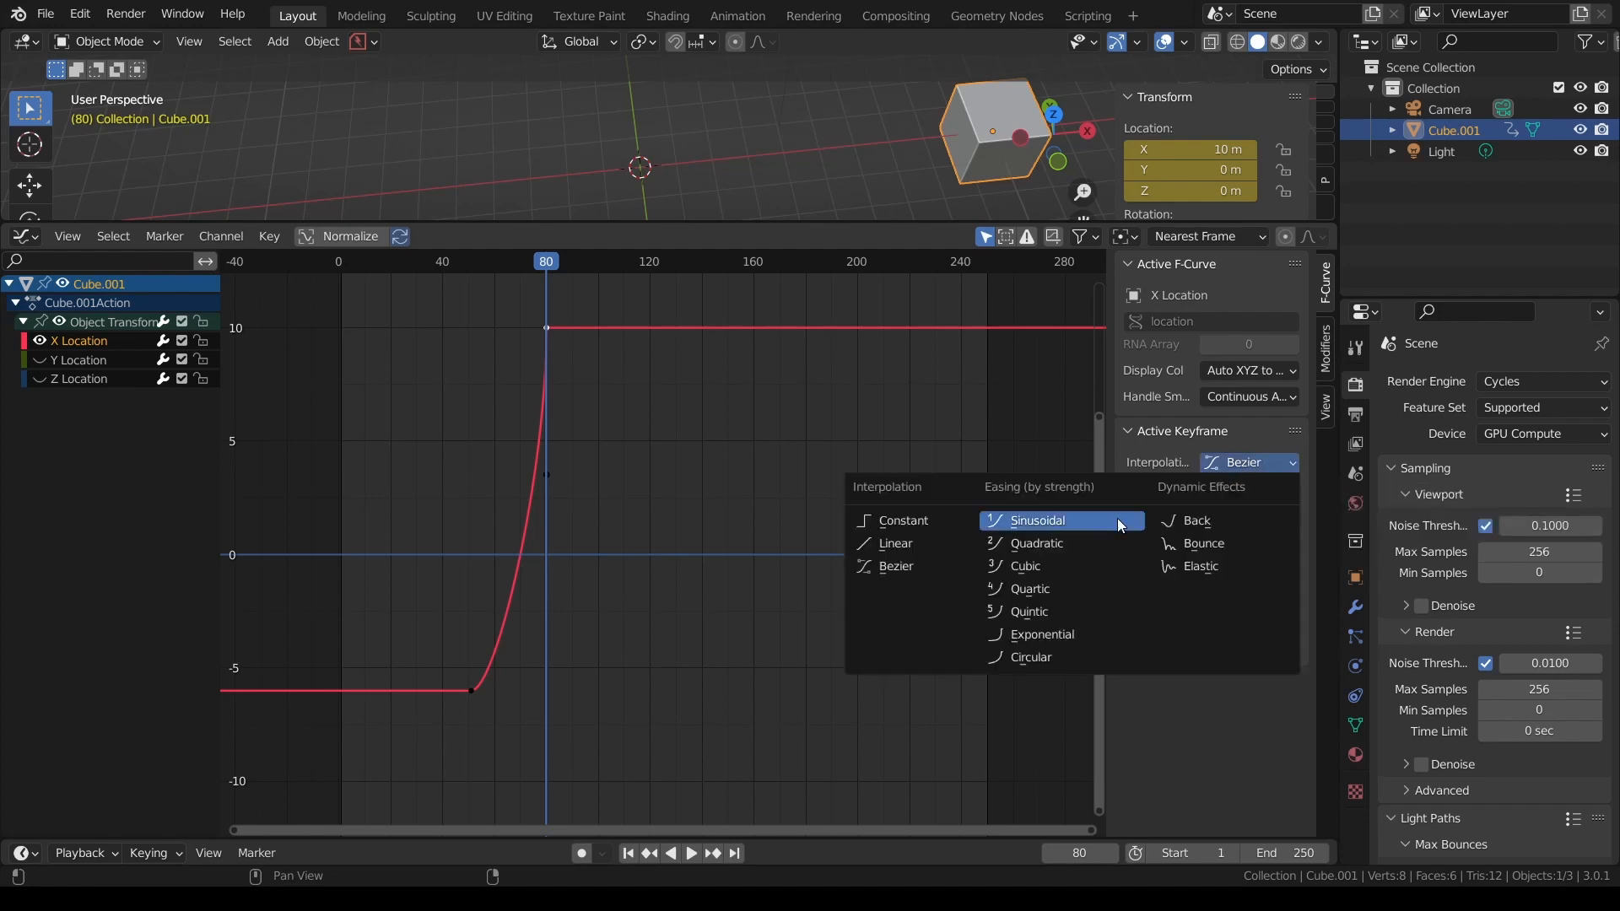
left_click(1238, 461)
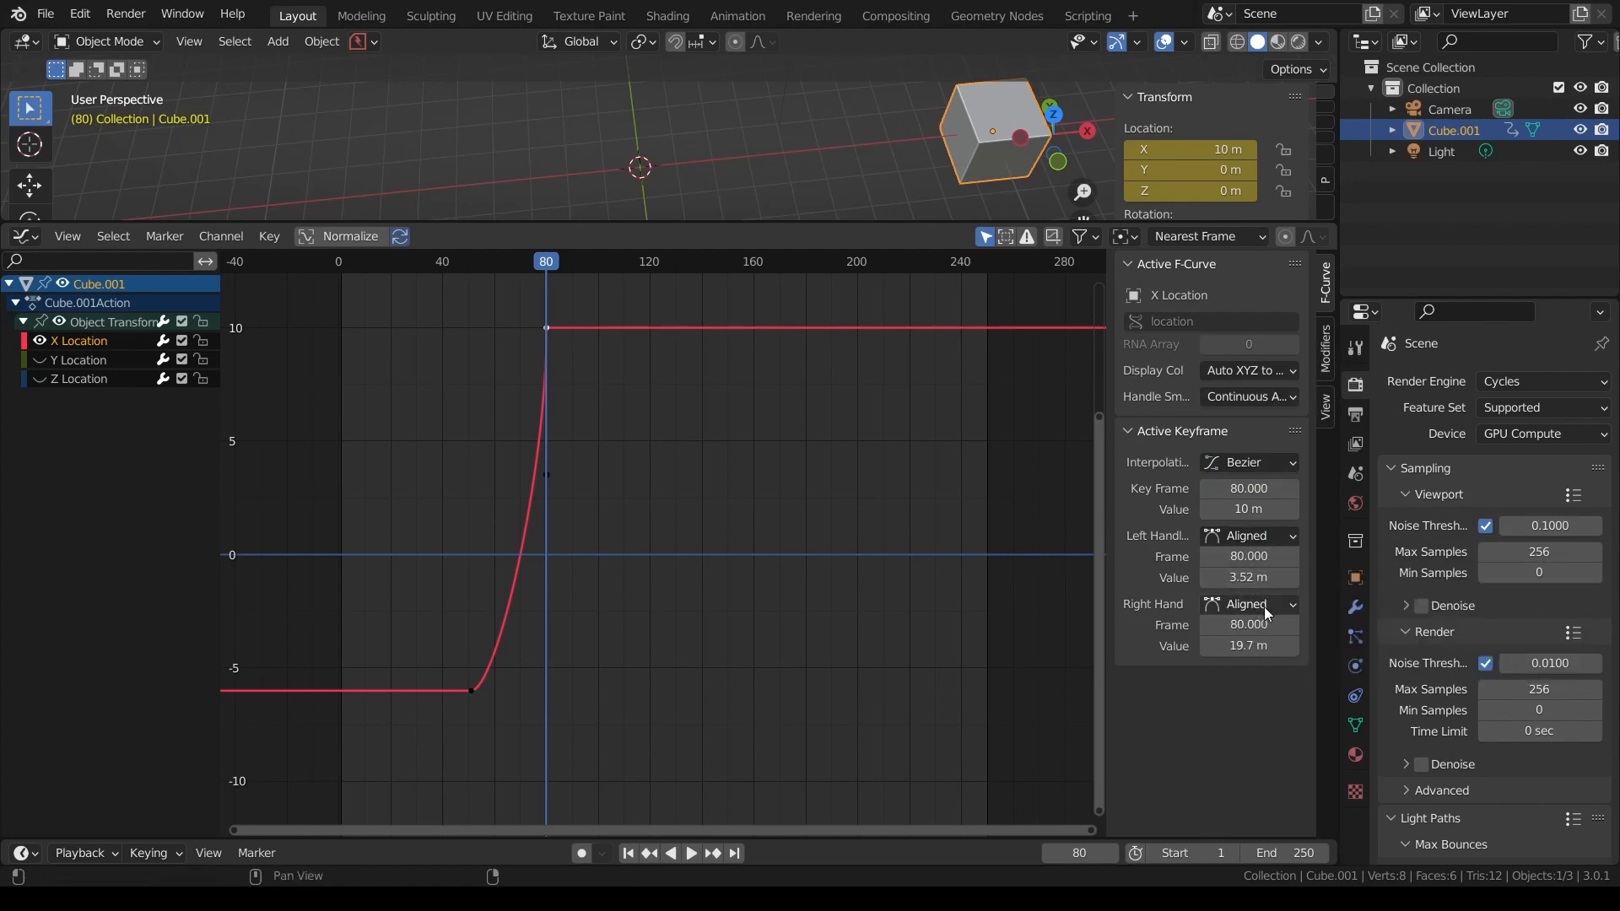
- Add a Noise modifier to the X Location curve and move the playhead to frame 41
left_click(1325, 350)
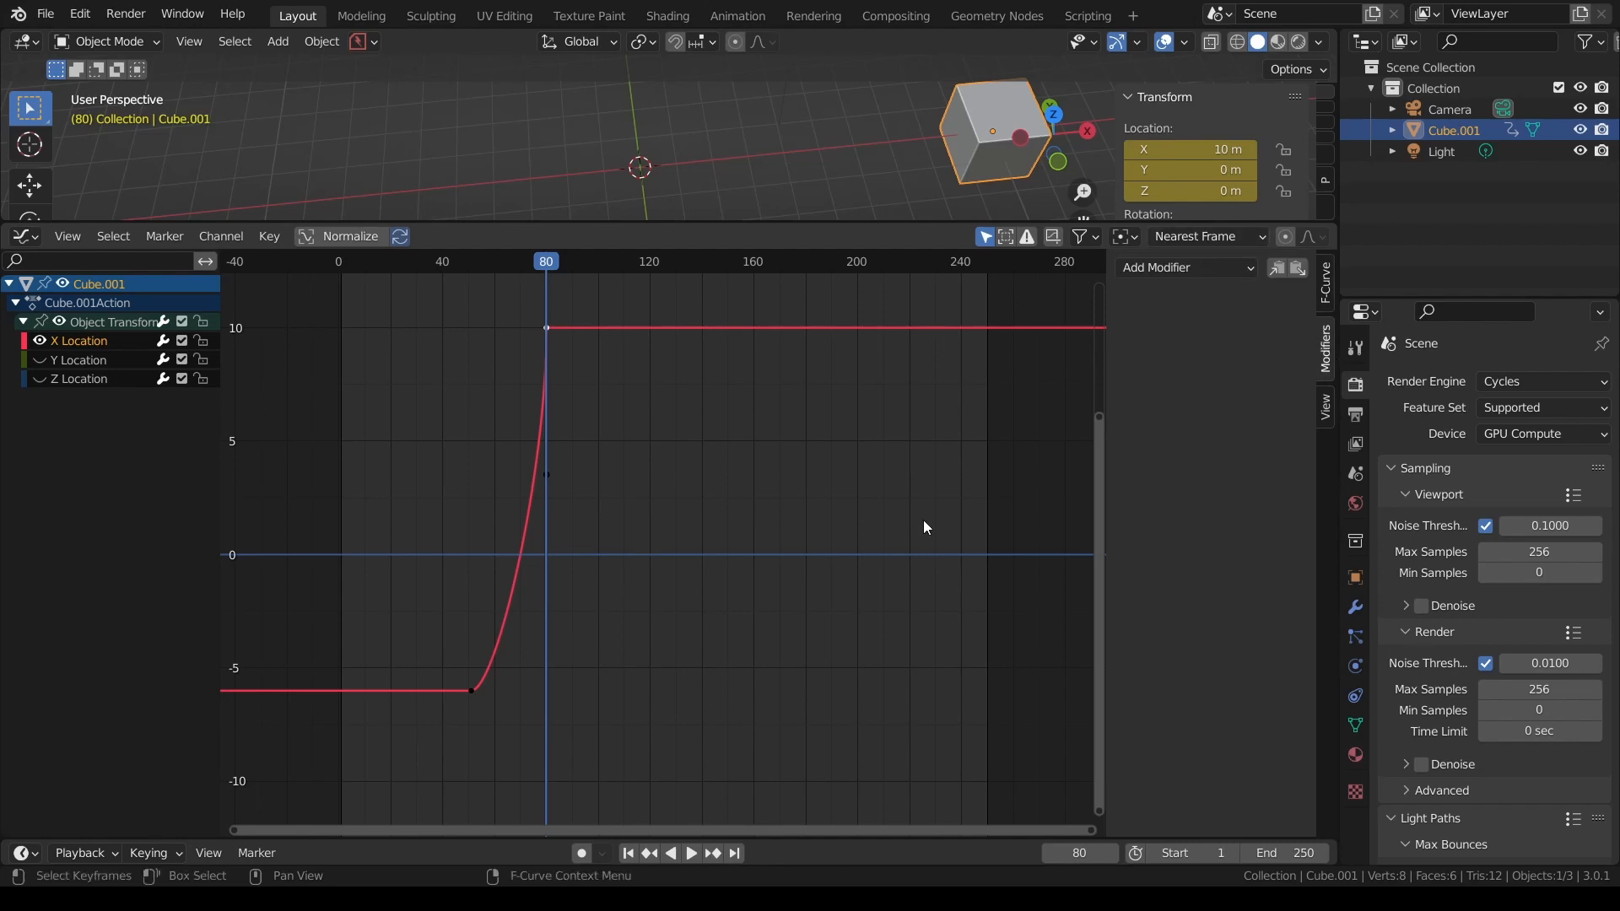
left_click(1205, 272)
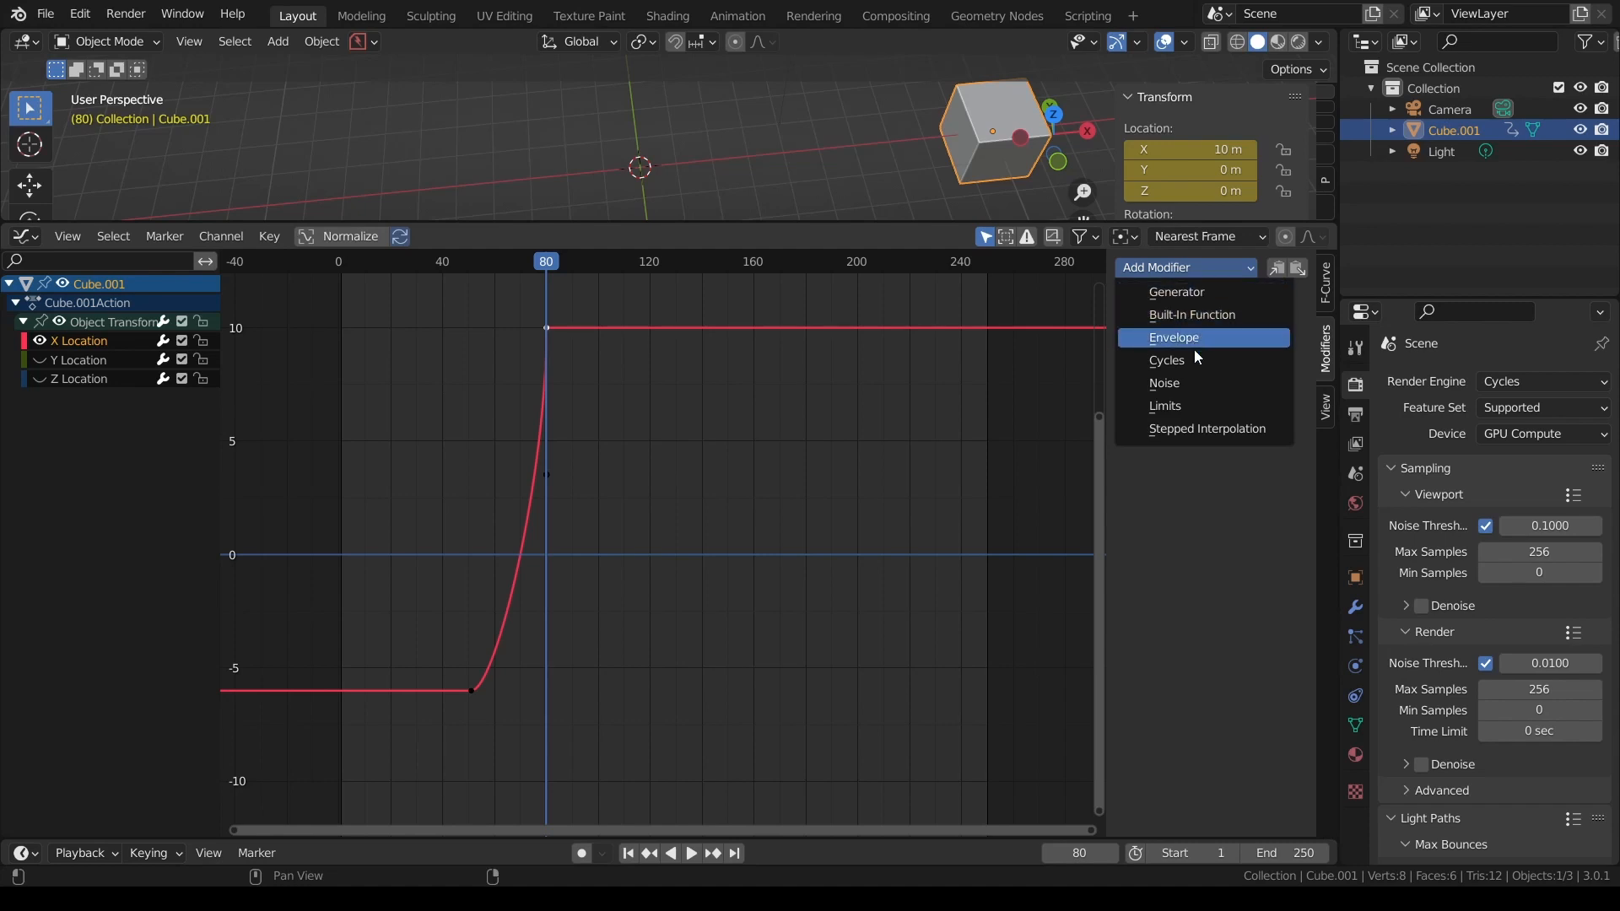
left_click(1197, 383)
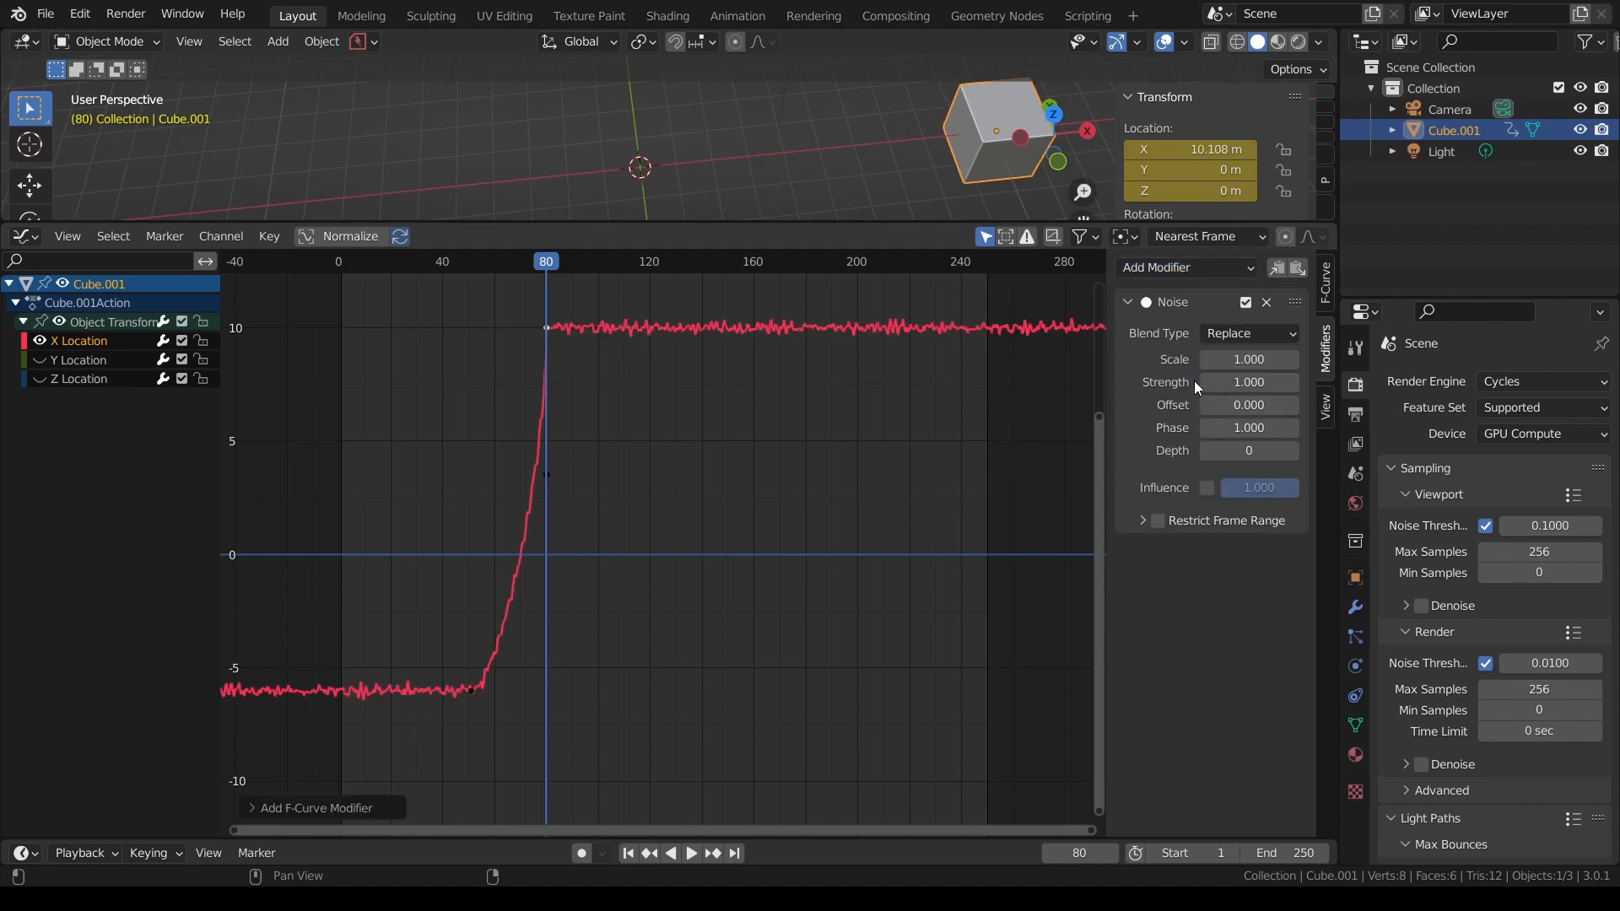
left_click_drag(548, 274, 447, 297)
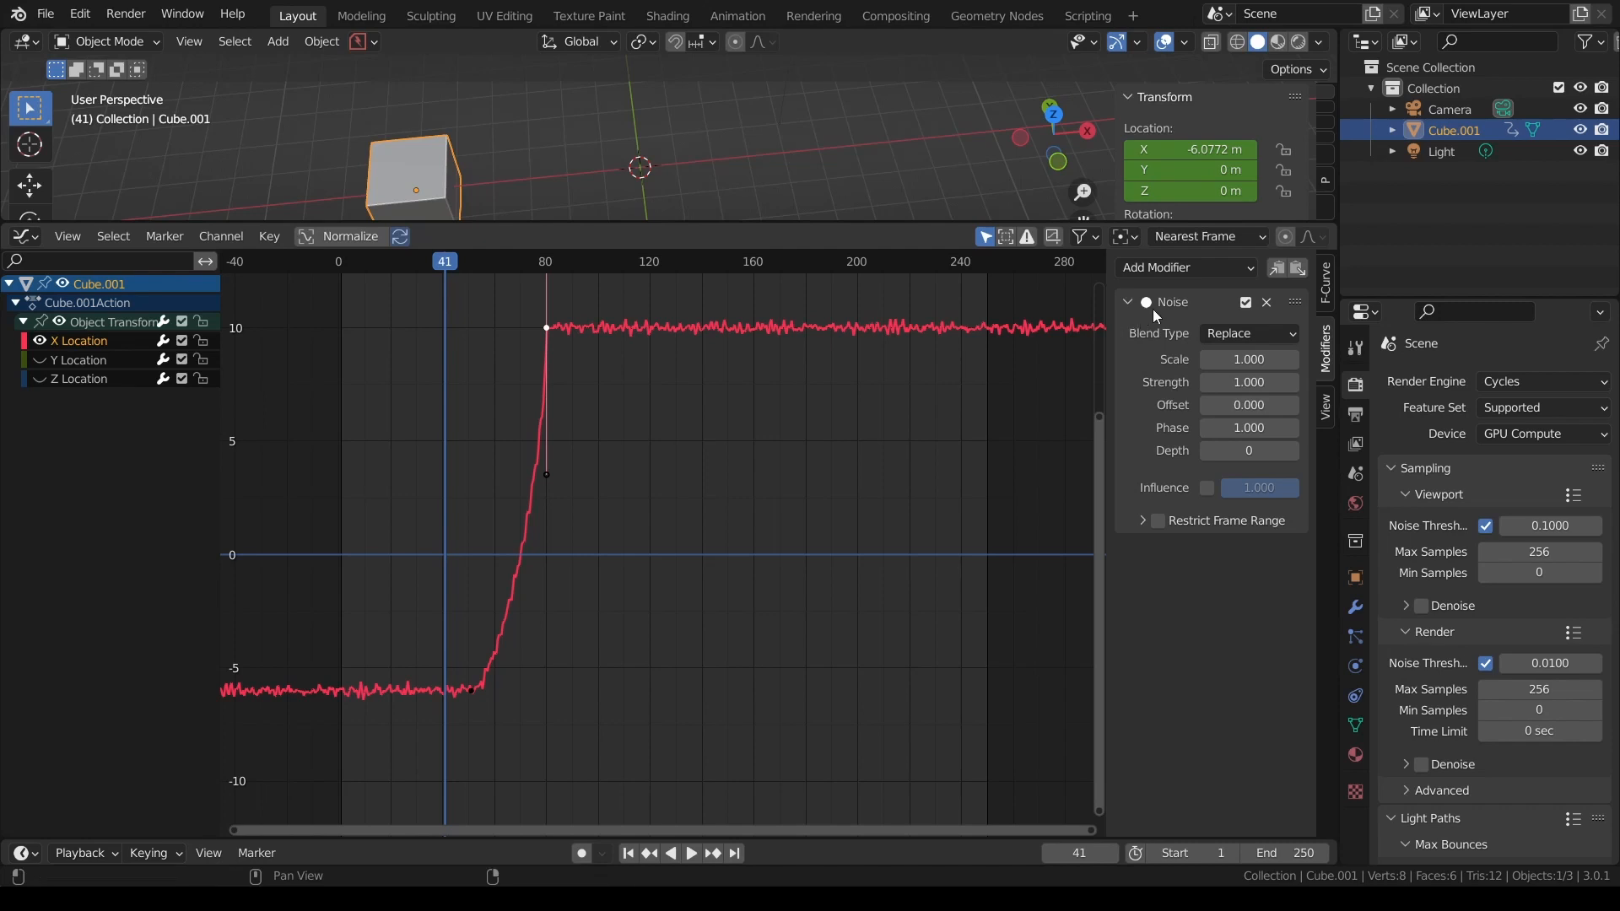
- Try the Multiply blend type on the X Location curve's Noise modifier and play the cube's motion up to frame 82
left_click(1235, 339)
left_click(1235, 338)
left_click(1234, 334)
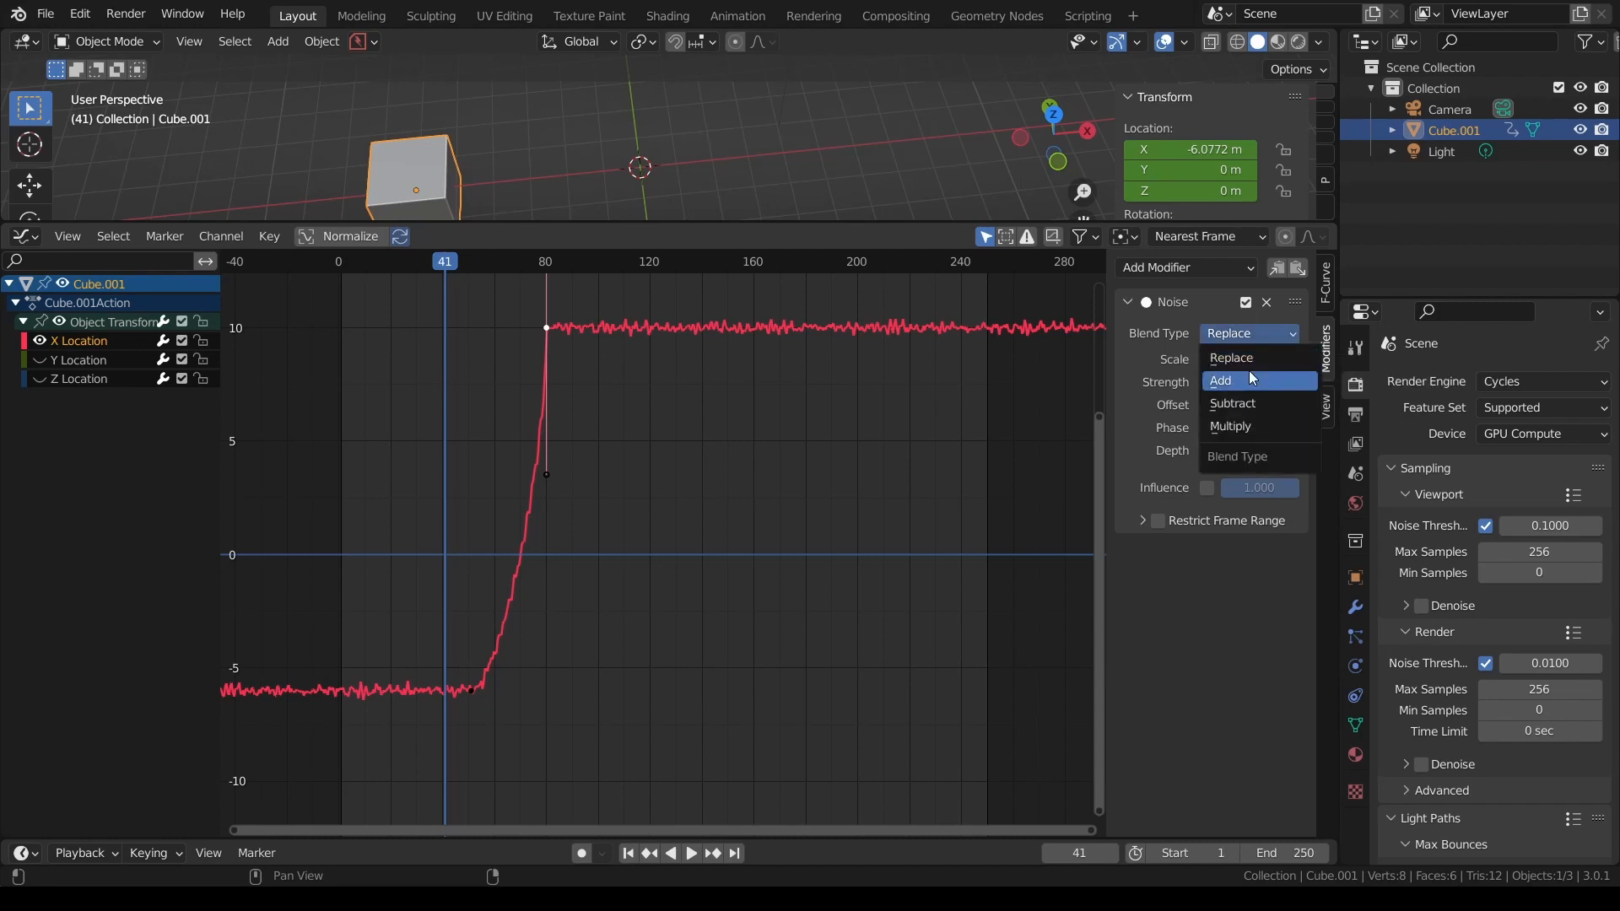
left_click(1255, 430)
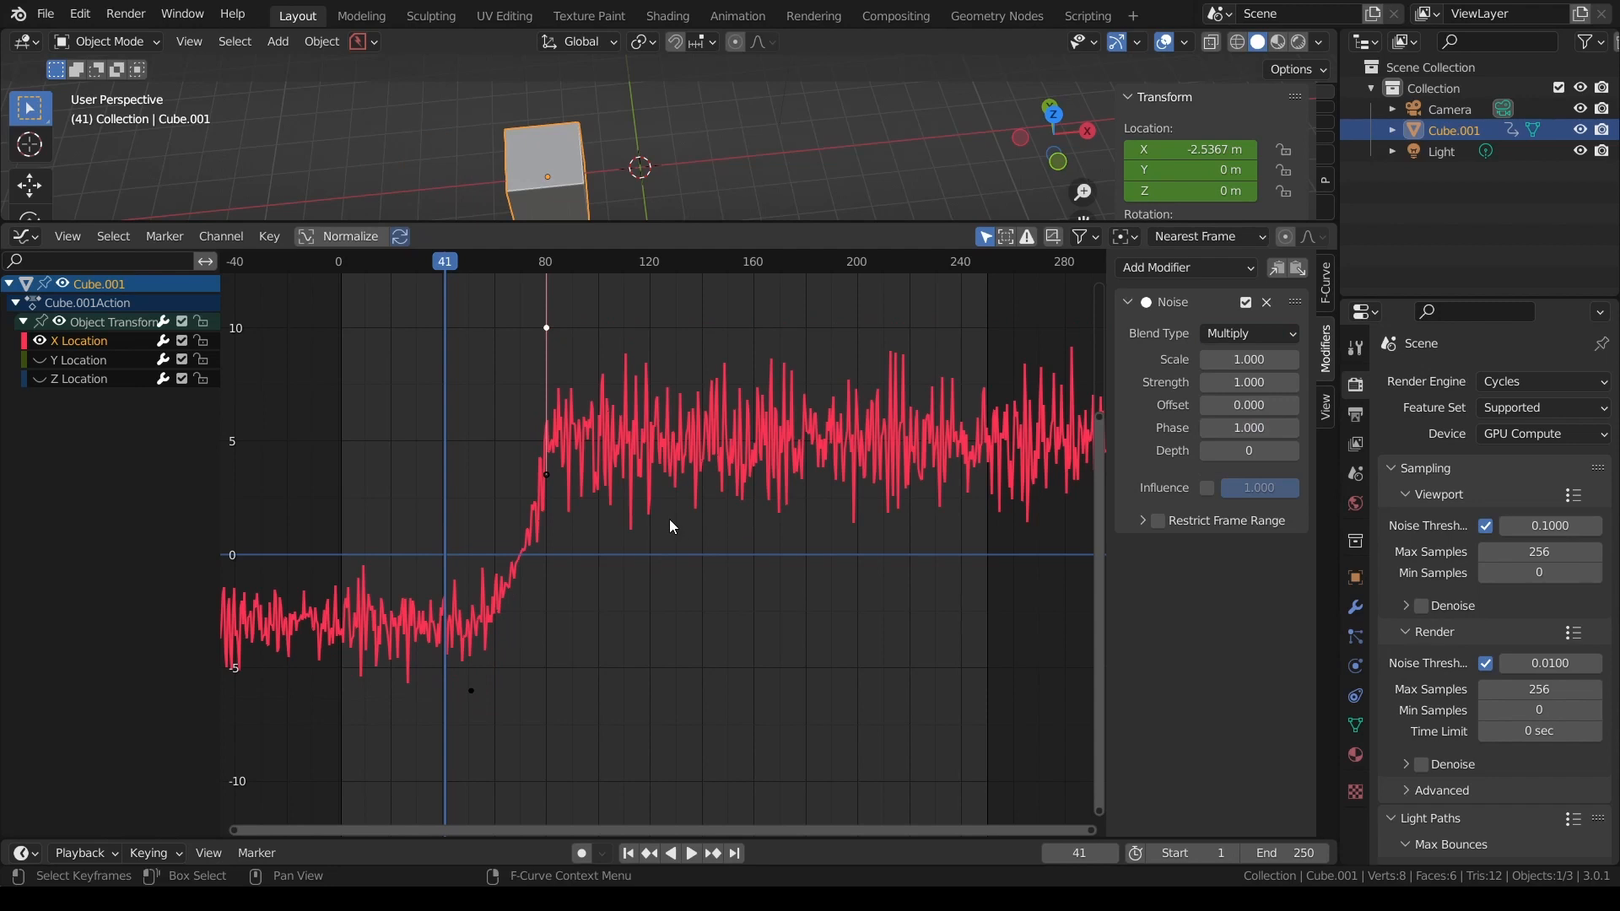
key("space")
key("space")
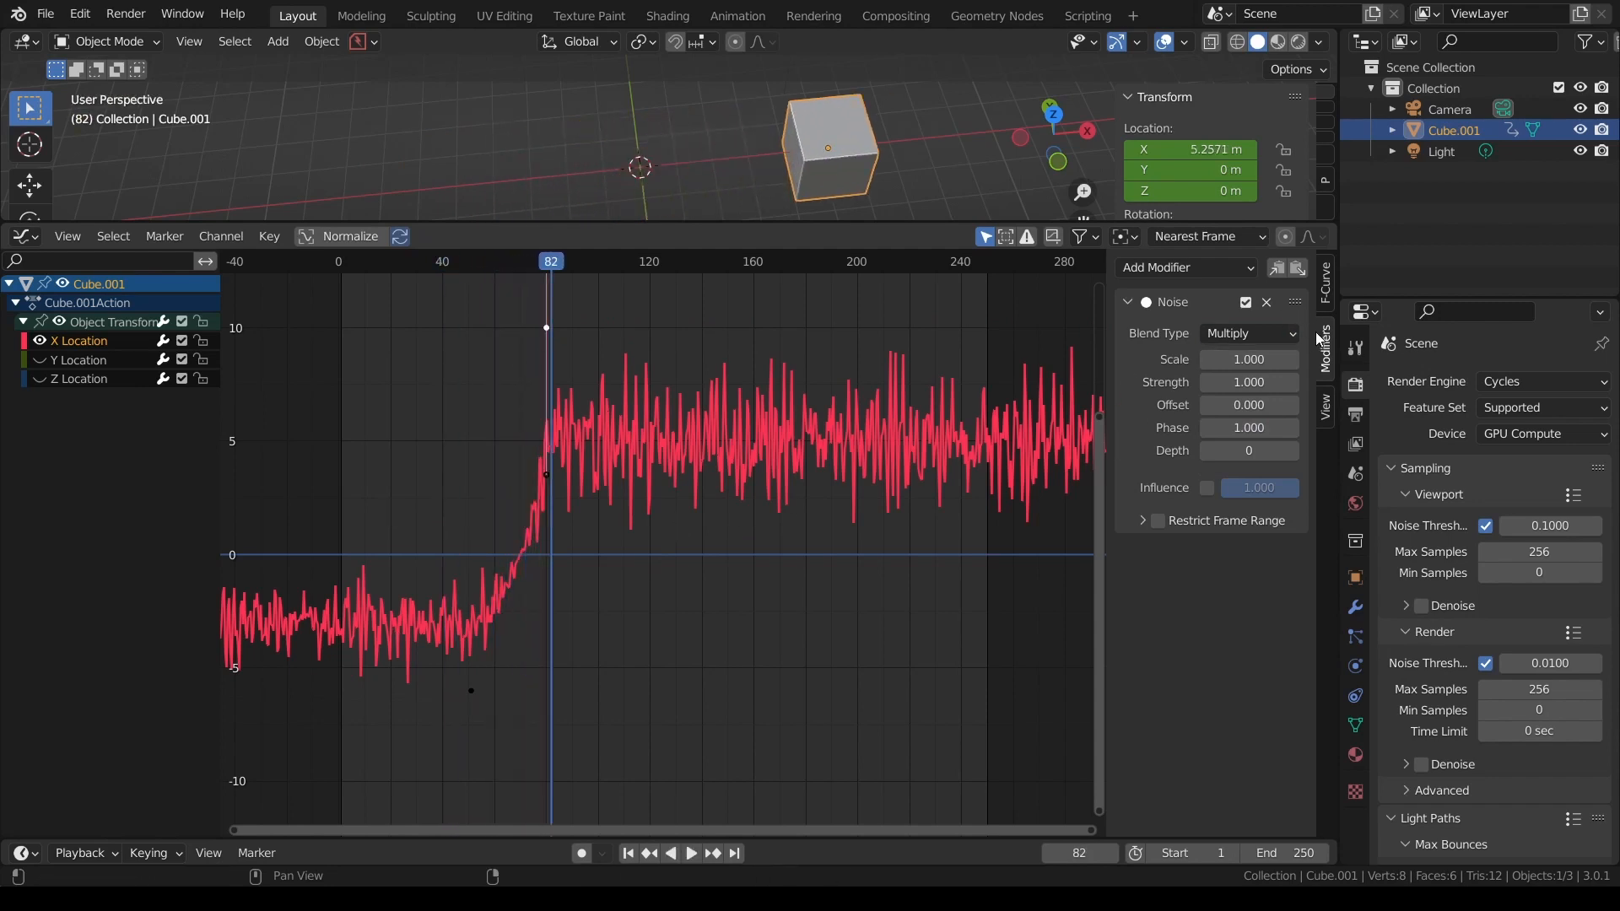
- Return the Noise modifier's blend type to Replace and play the cube's motion up to frame 92
left_click(1276, 344)
left_click(1249, 354)
left_click(1248, 359)
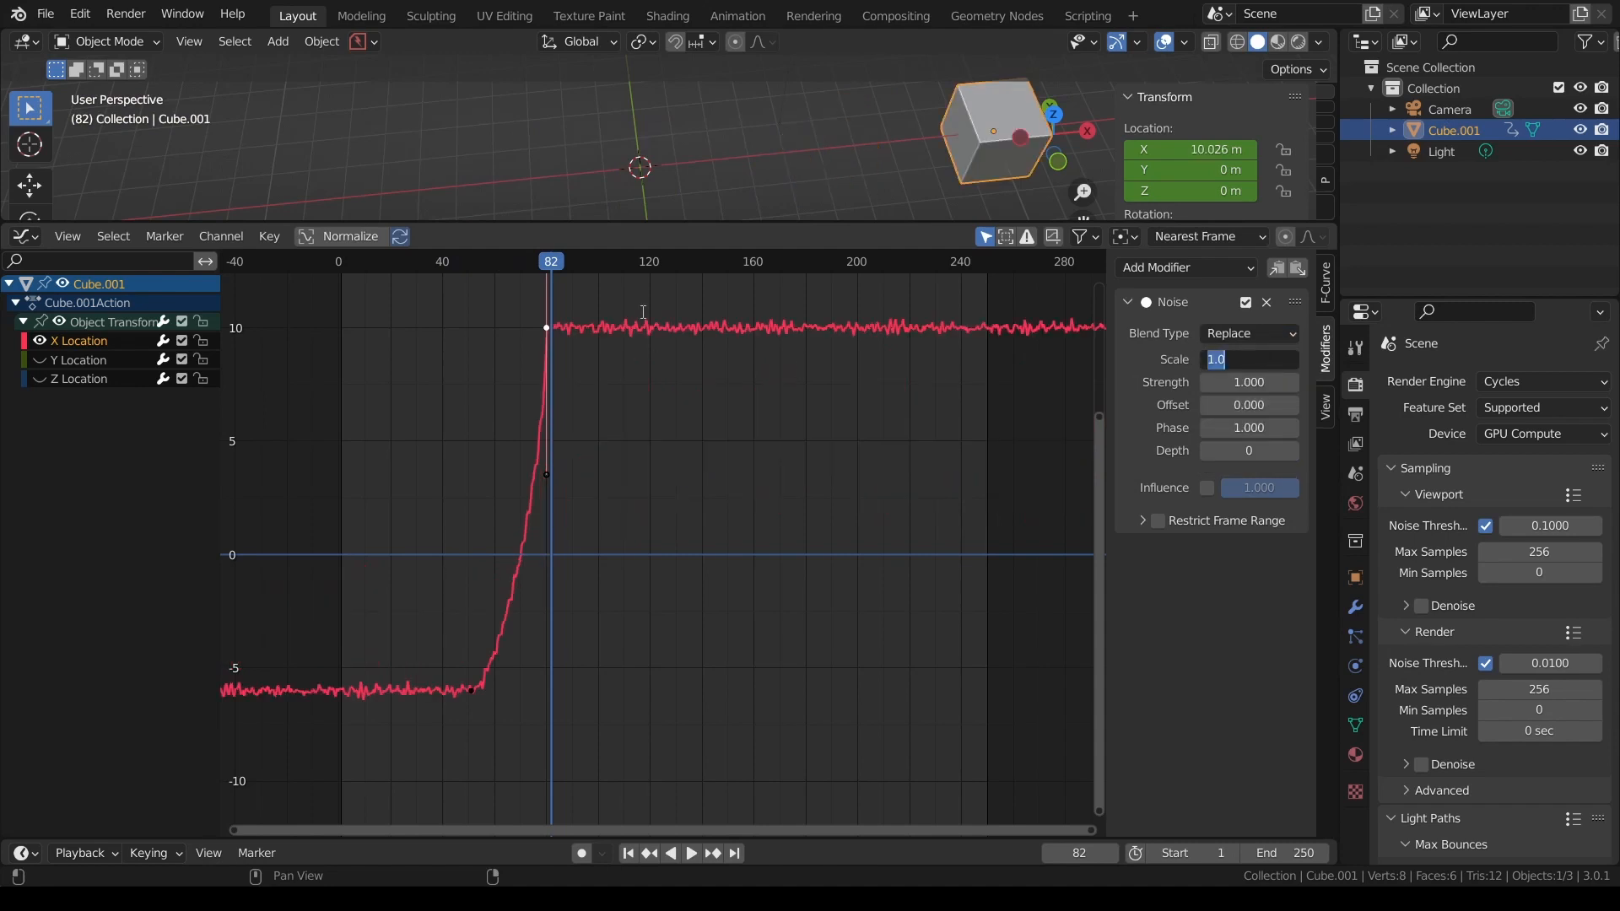
left_click_drag(541, 268, 468, 275)
key("space")
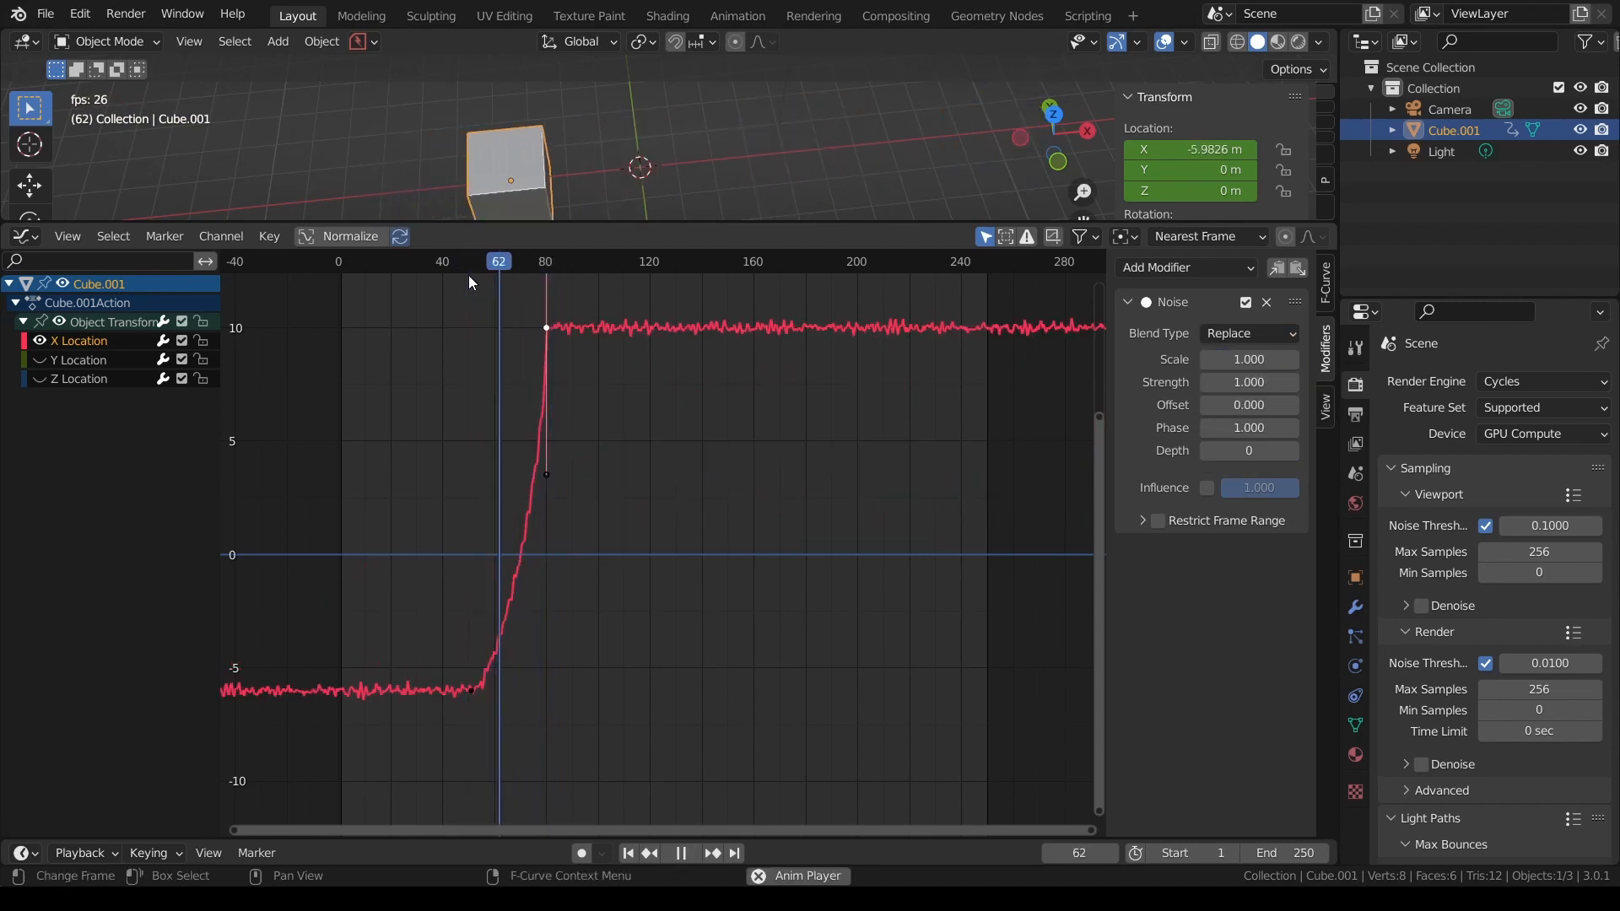
key("space")
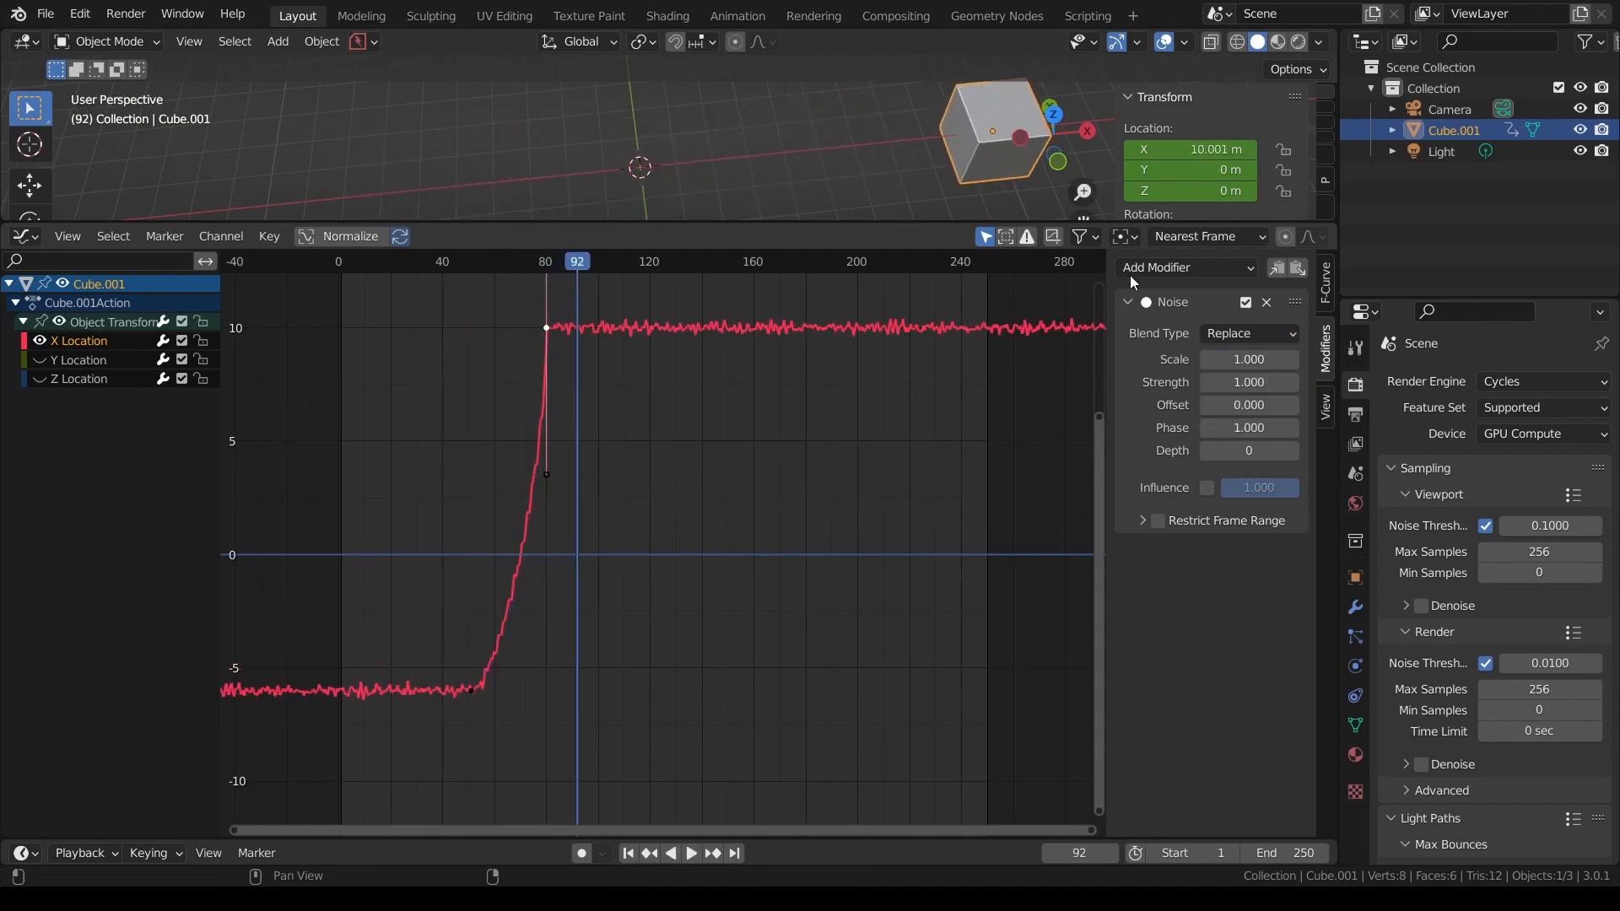
- Try the Add blend type on the Noise modifier and play the cube's motion up to frame 75
left_click(1252, 334)
left_click(1253, 377)
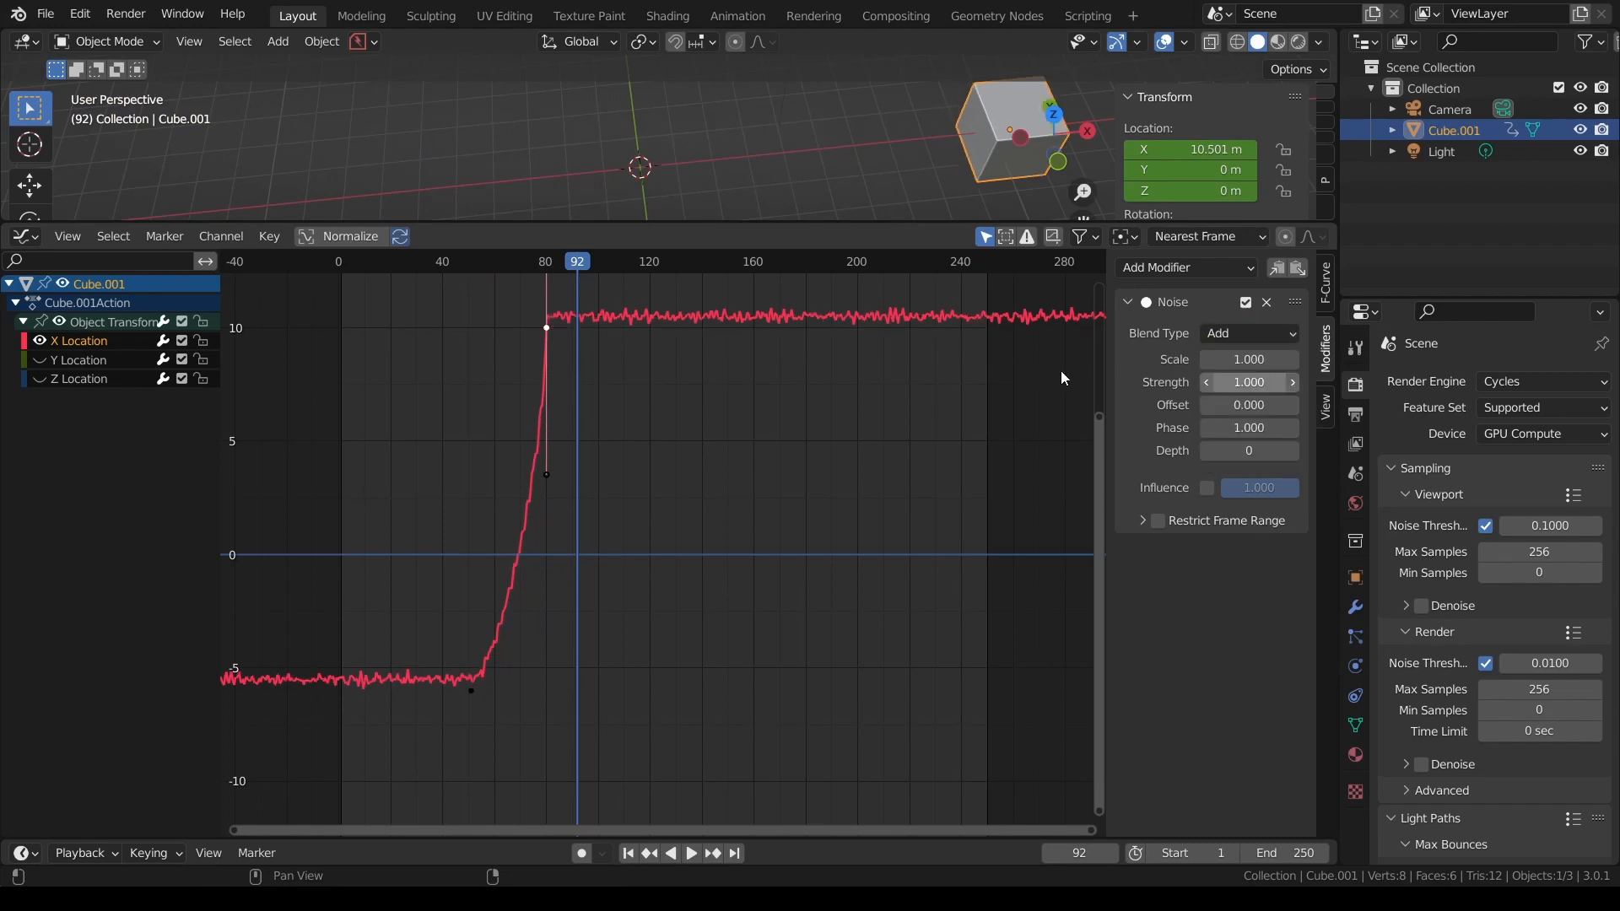
left_click_drag(616, 265, 423, 301)
key("space")
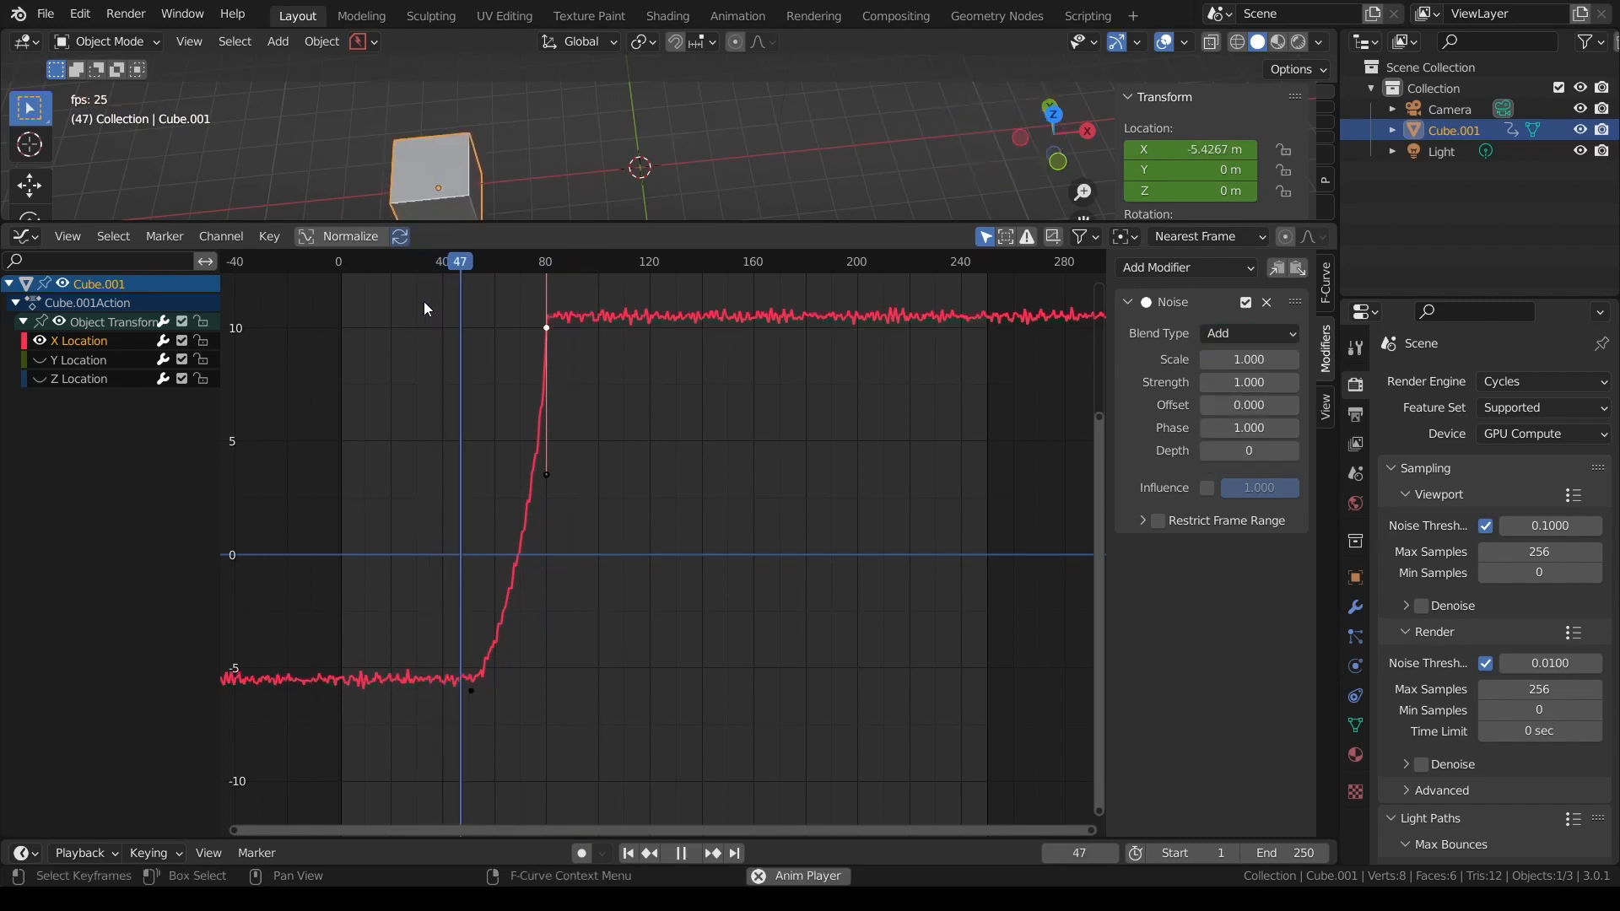
key("space")
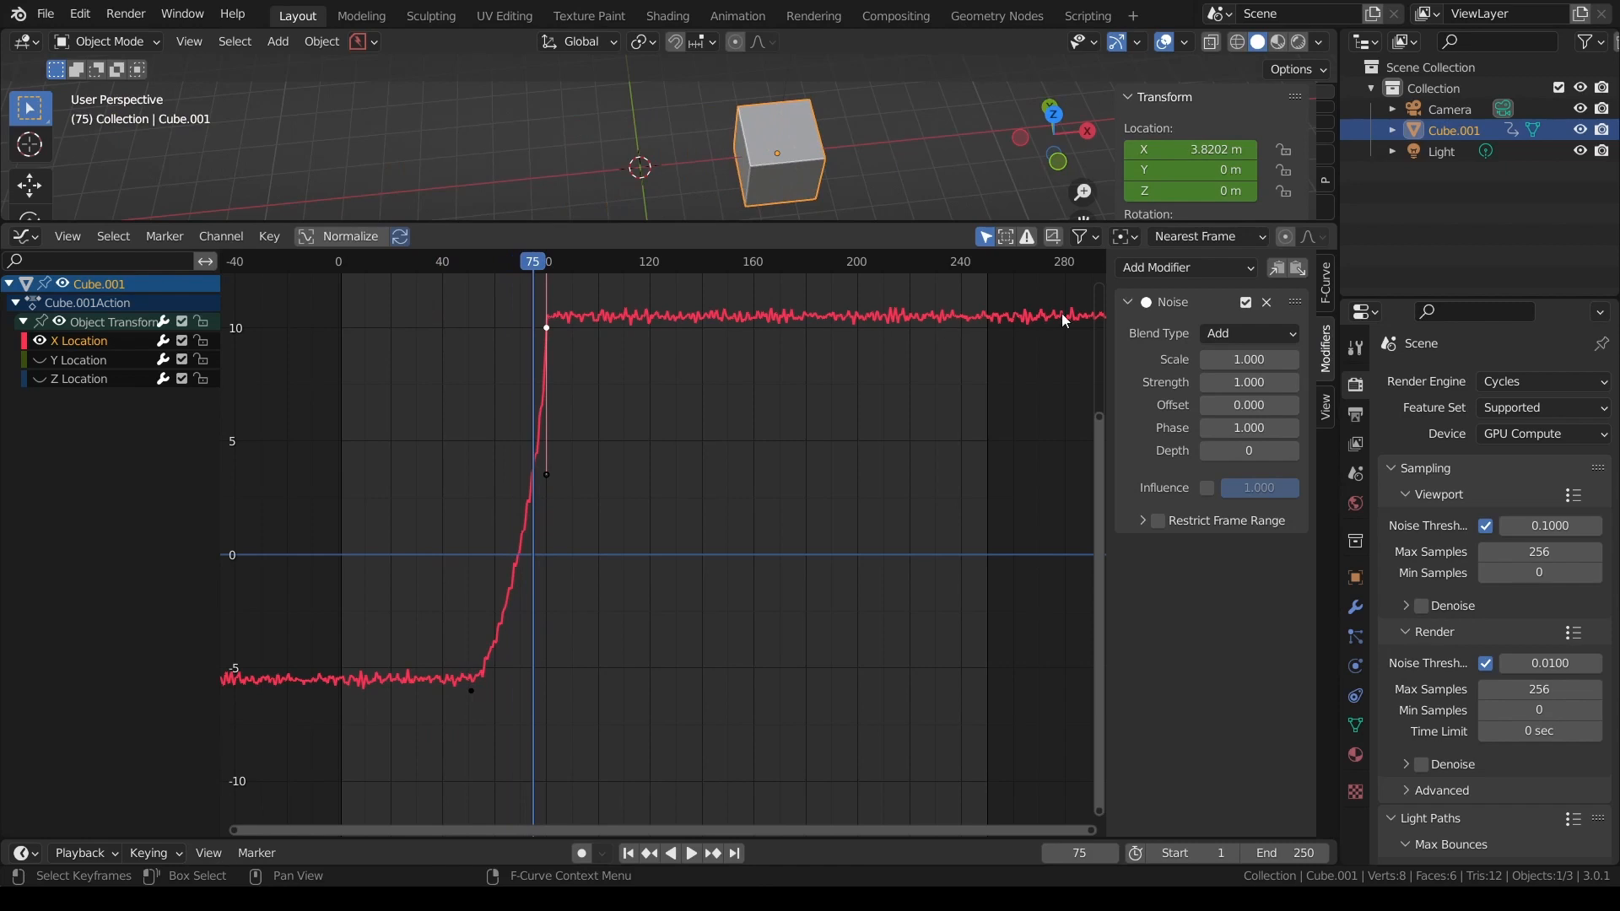
- Set the Noise modifier to Replace blending with scale 2.5, strength 3.6, offset 41.5 and phase 4.7
left_click(1245, 335)
left_click(1245, 357)
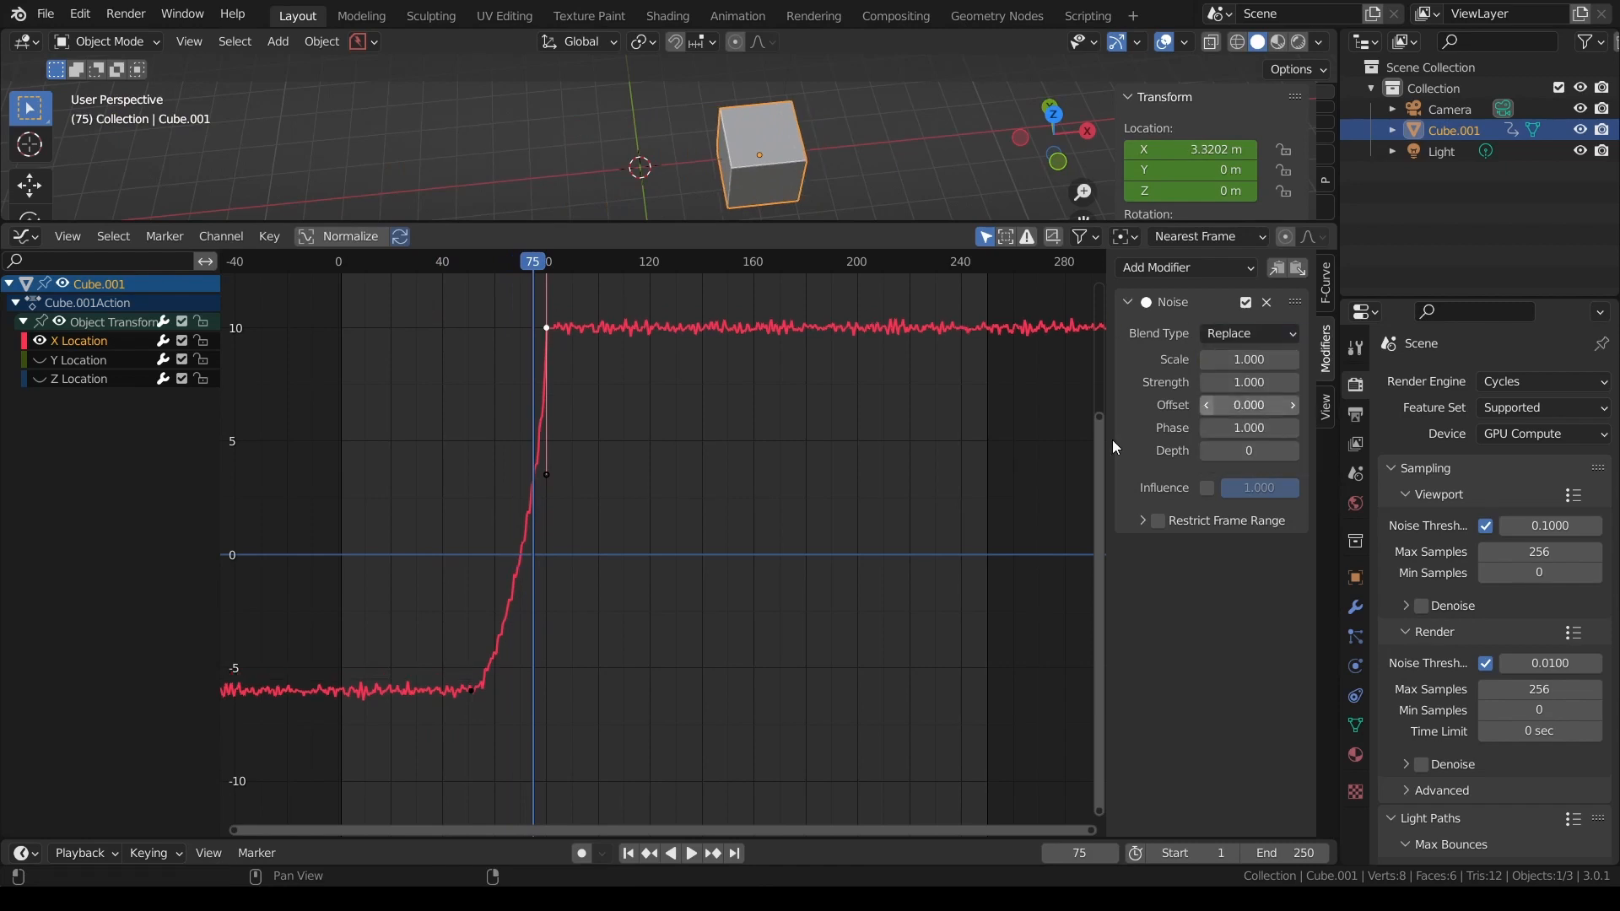
left_click_drag(1245, 359, 1235, 424)
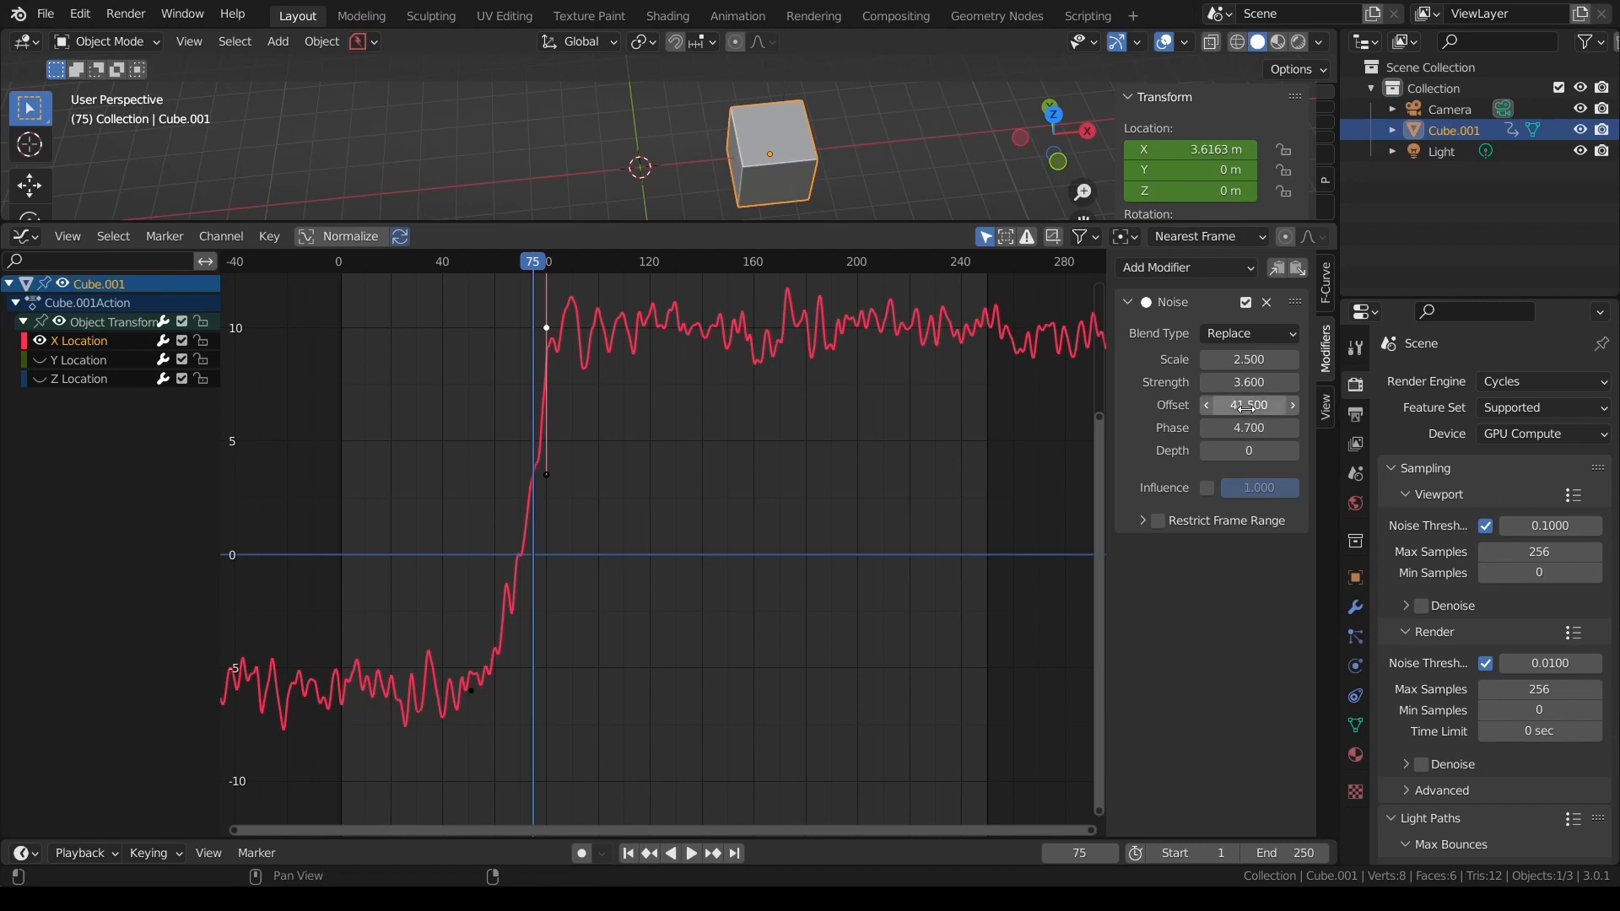
- Enable the Noise modifier's Influence at 1.0, turn on Restrict Frame Range and expand its settings
left_click(1208, 488)
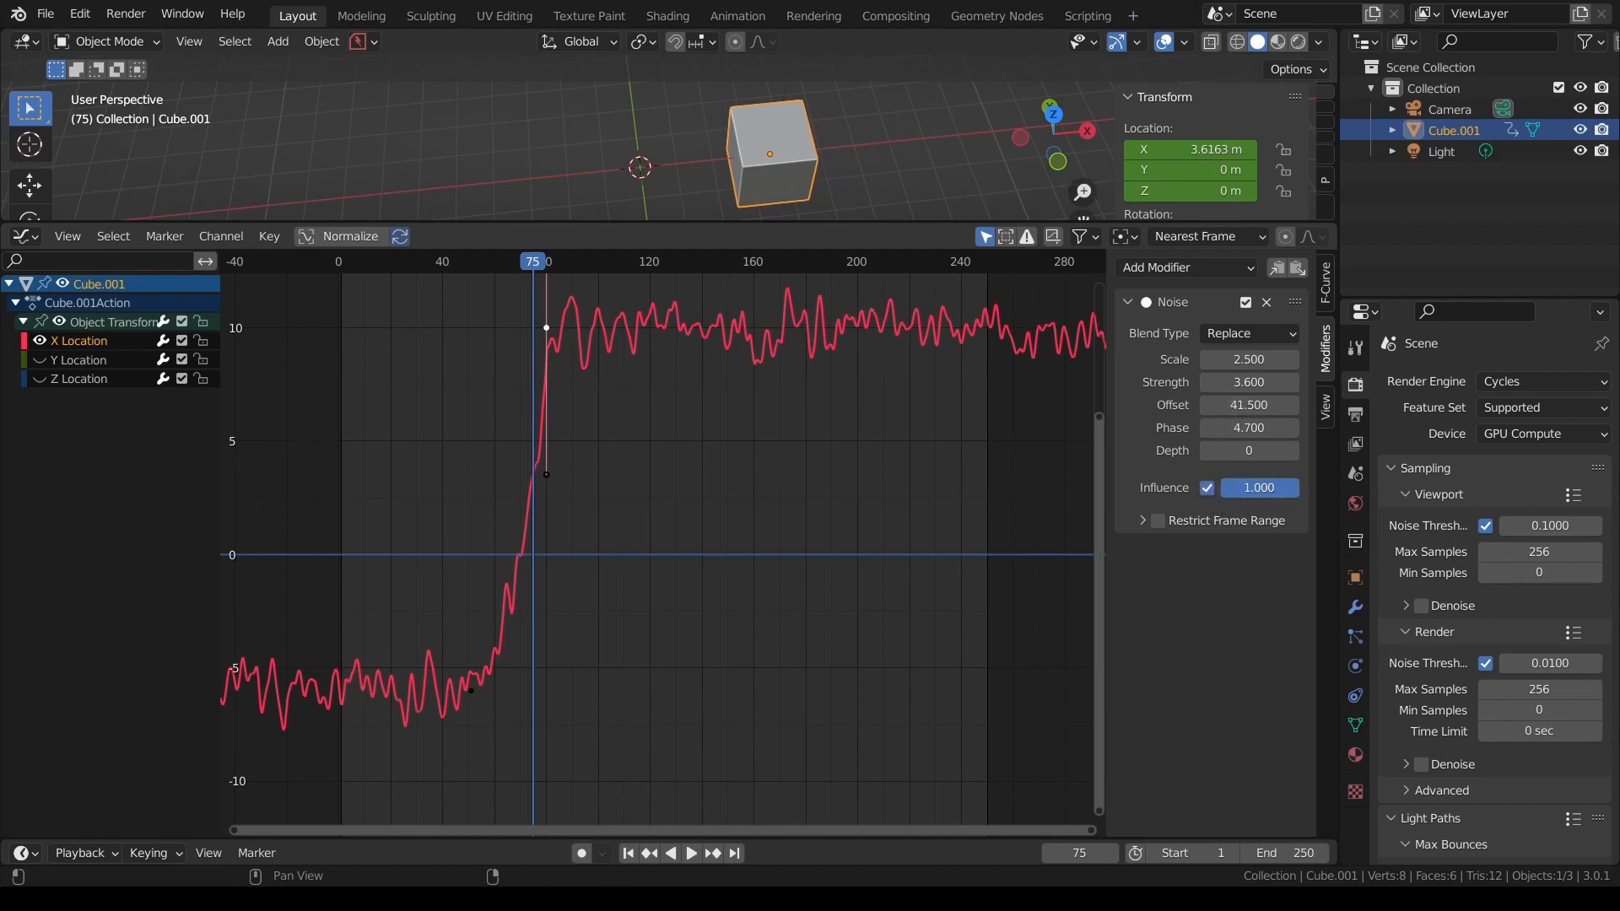
left_click_drag(1259, 487, 1299, 488)
left_click(1160, 522)
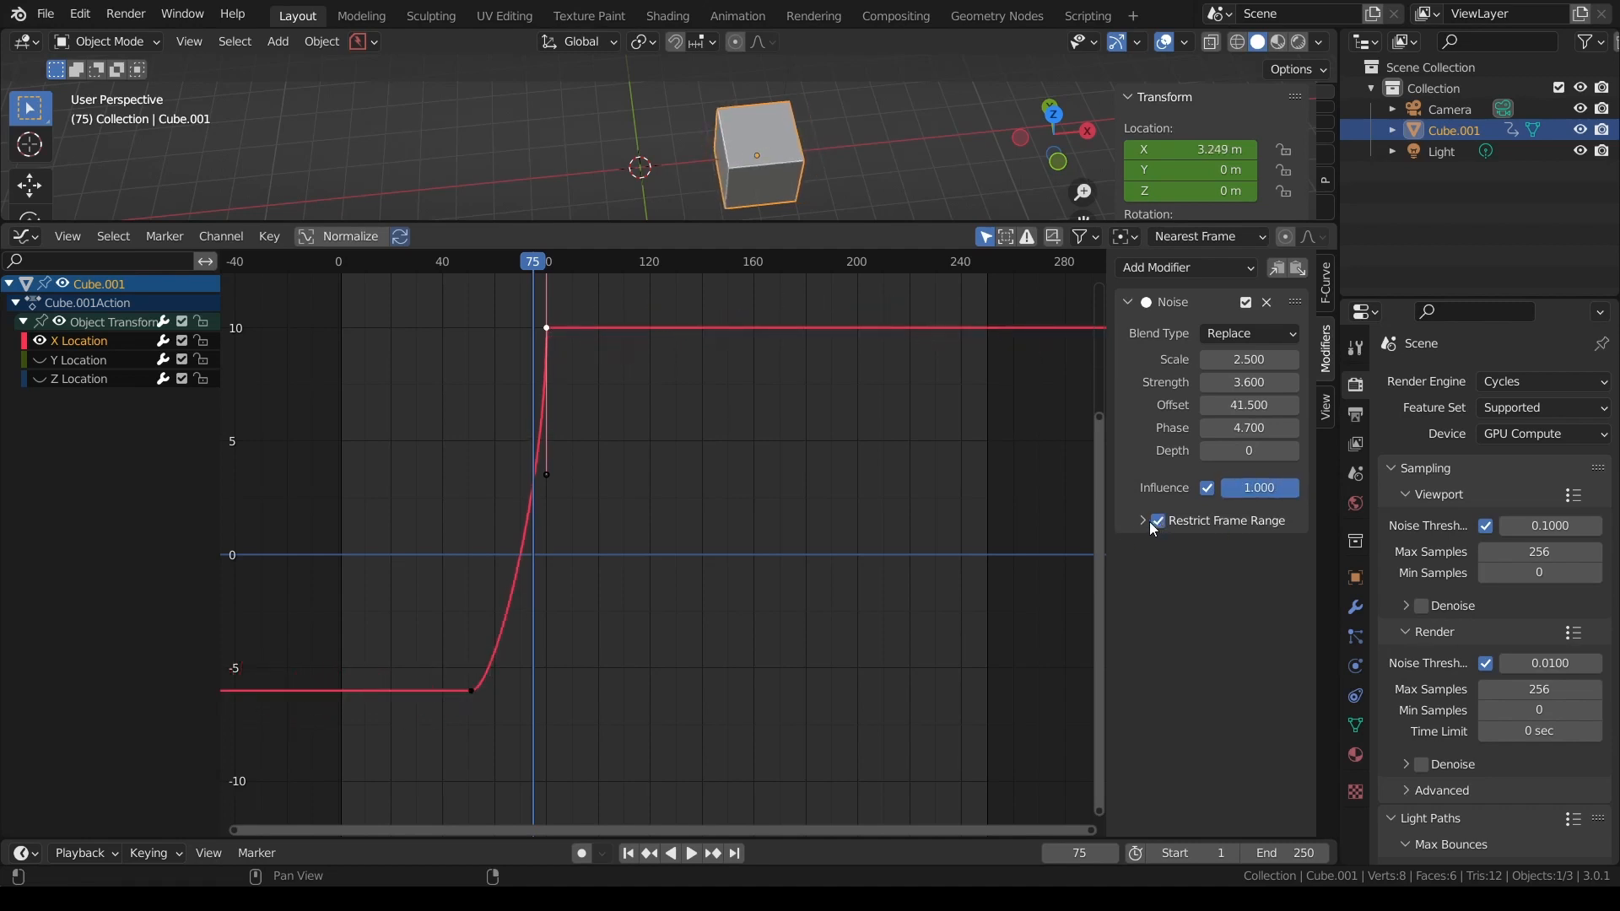
left_click(1143, 521)
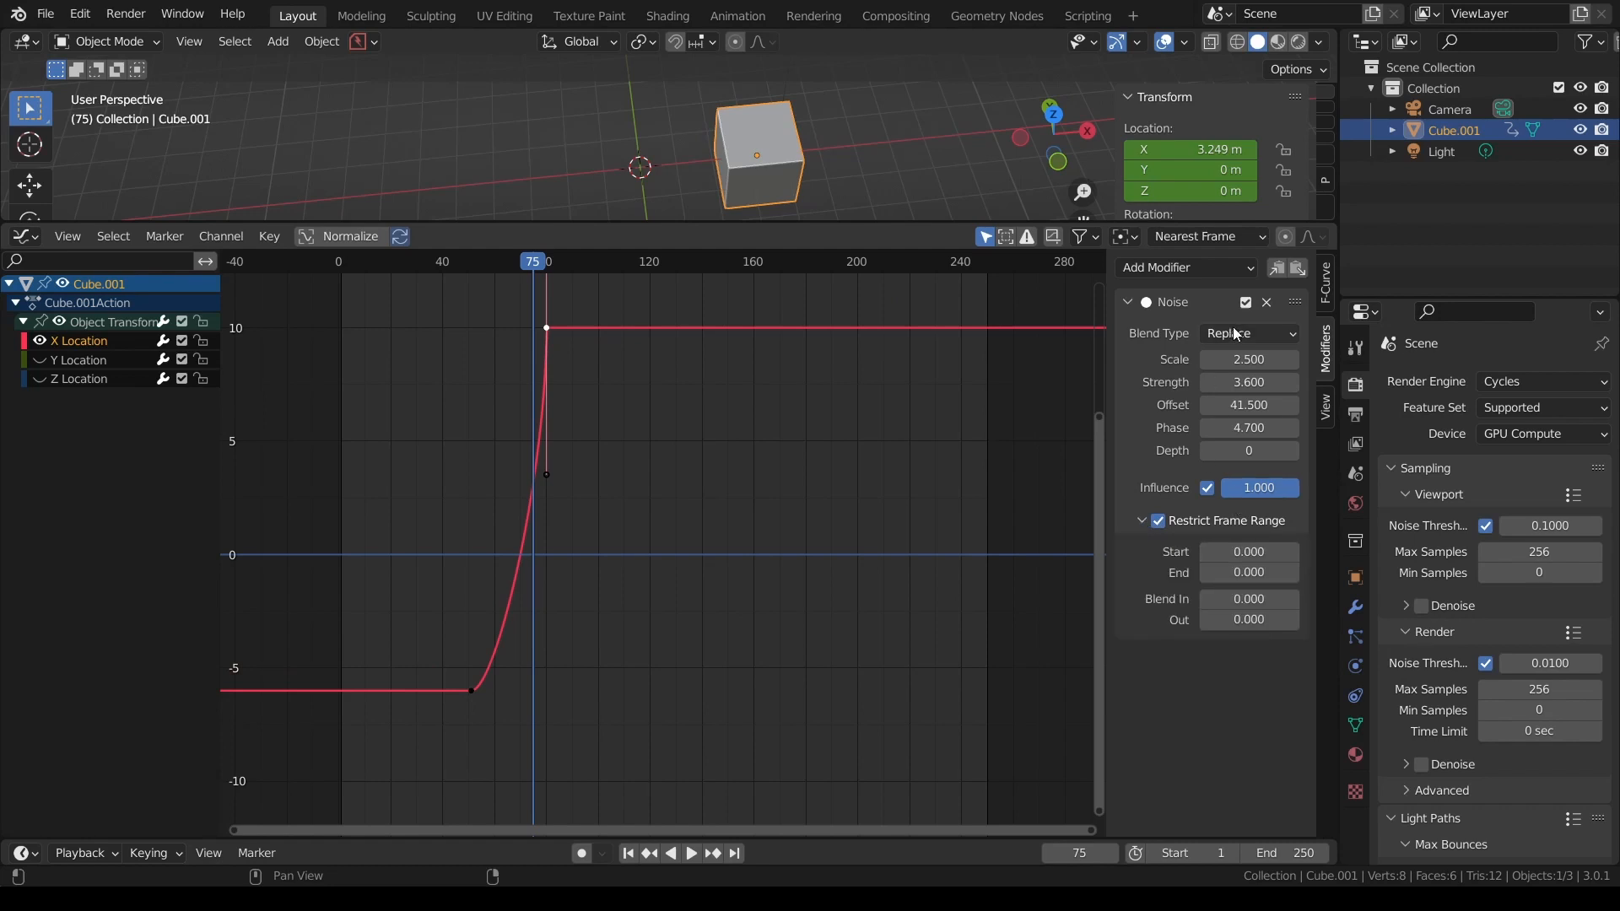
- Set the end of the noise's restricted frame range to 143.6 and play the cube's motion from frame 0 to 172
left_click(1245, 573)
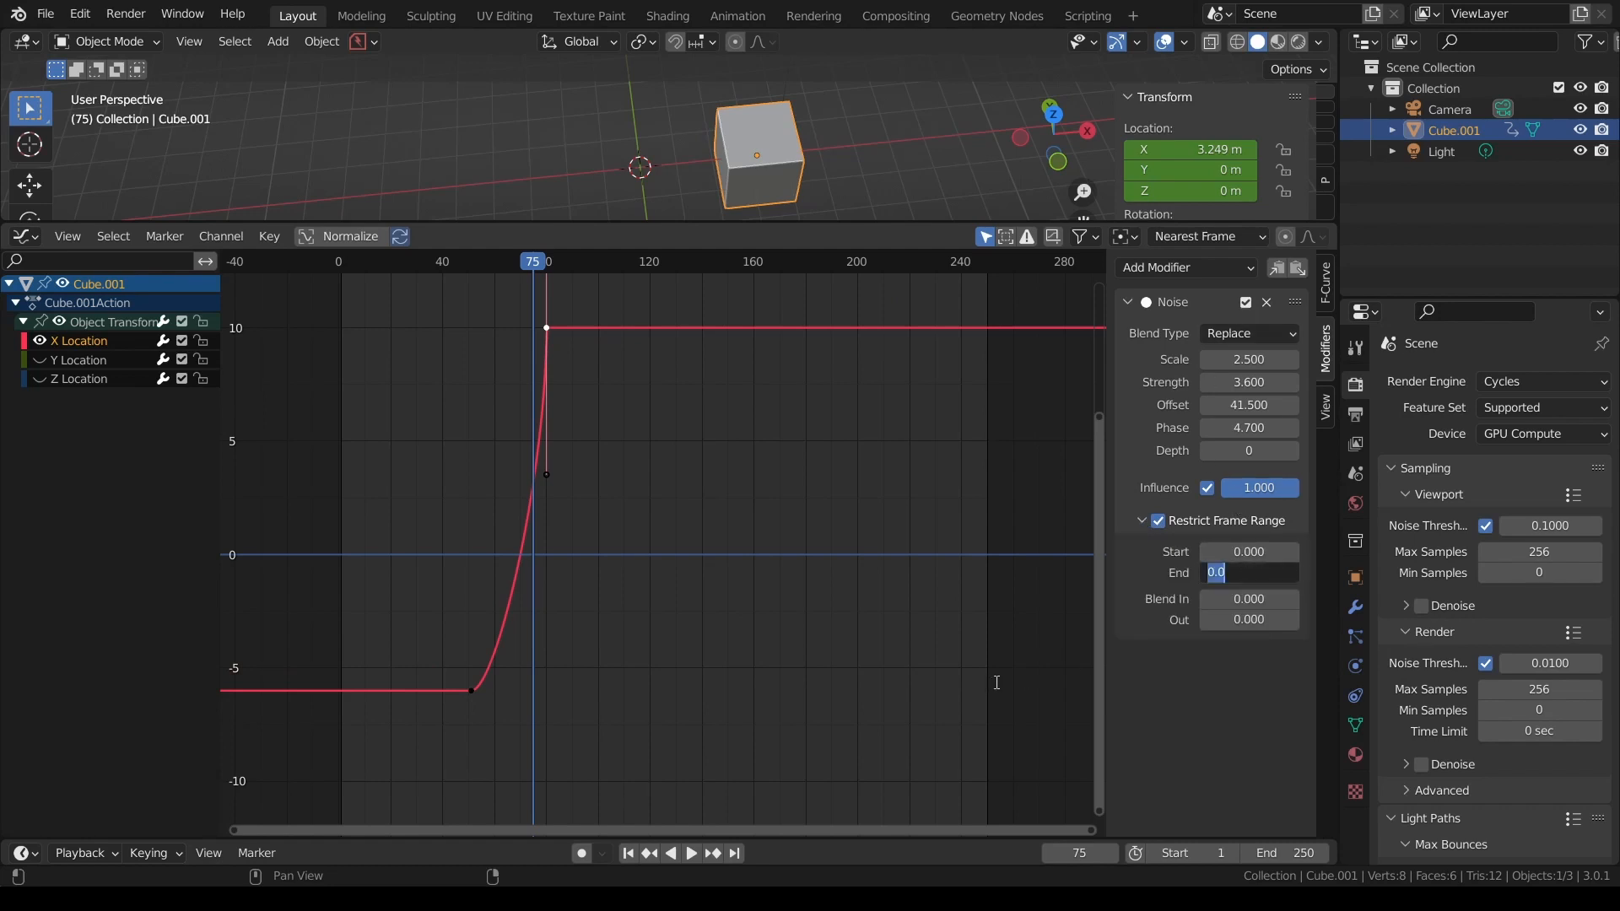
key("Return")
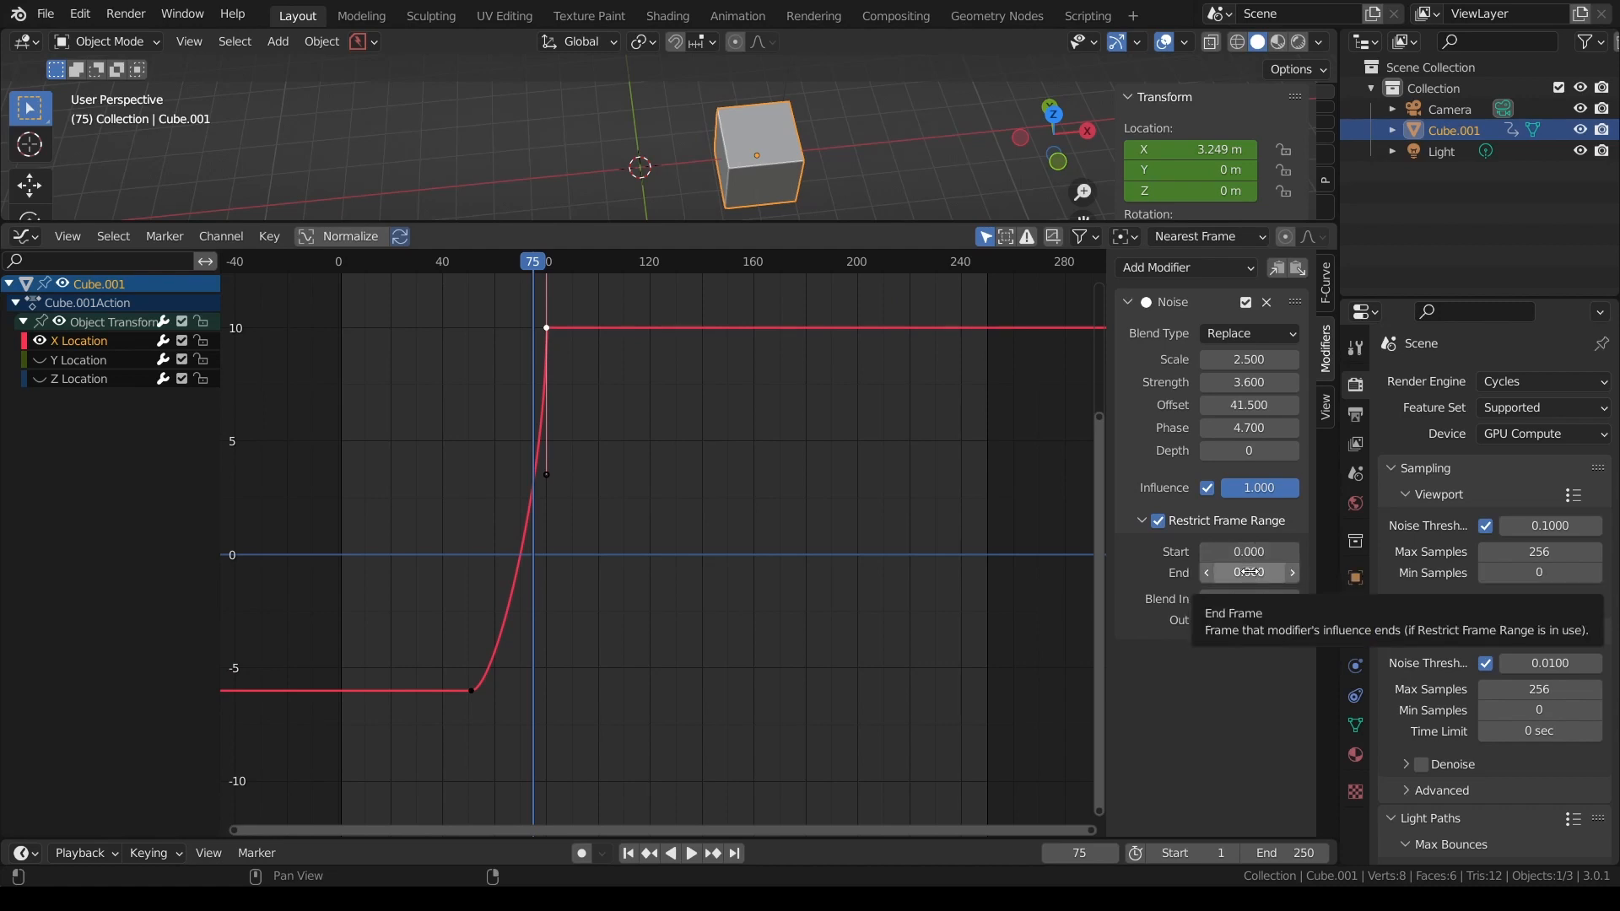
left_click_drag(523, 276, 859, 418)
left_click_drag(1248, 572, 1349, 572)
left_click_drag(858, 281, 300, 336)
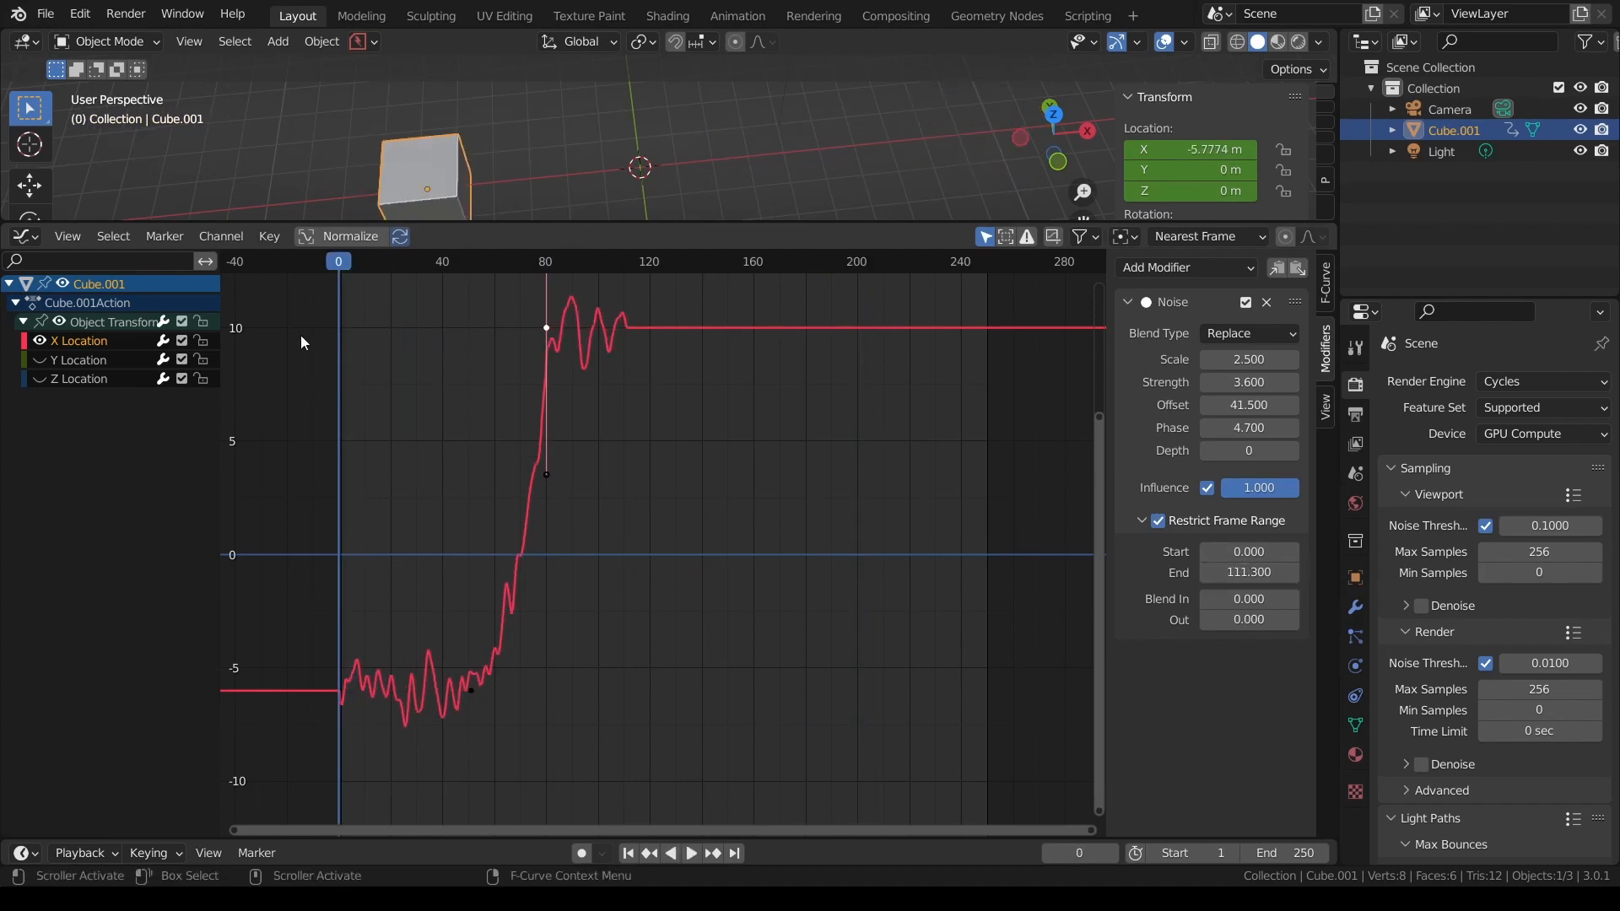
key("space")
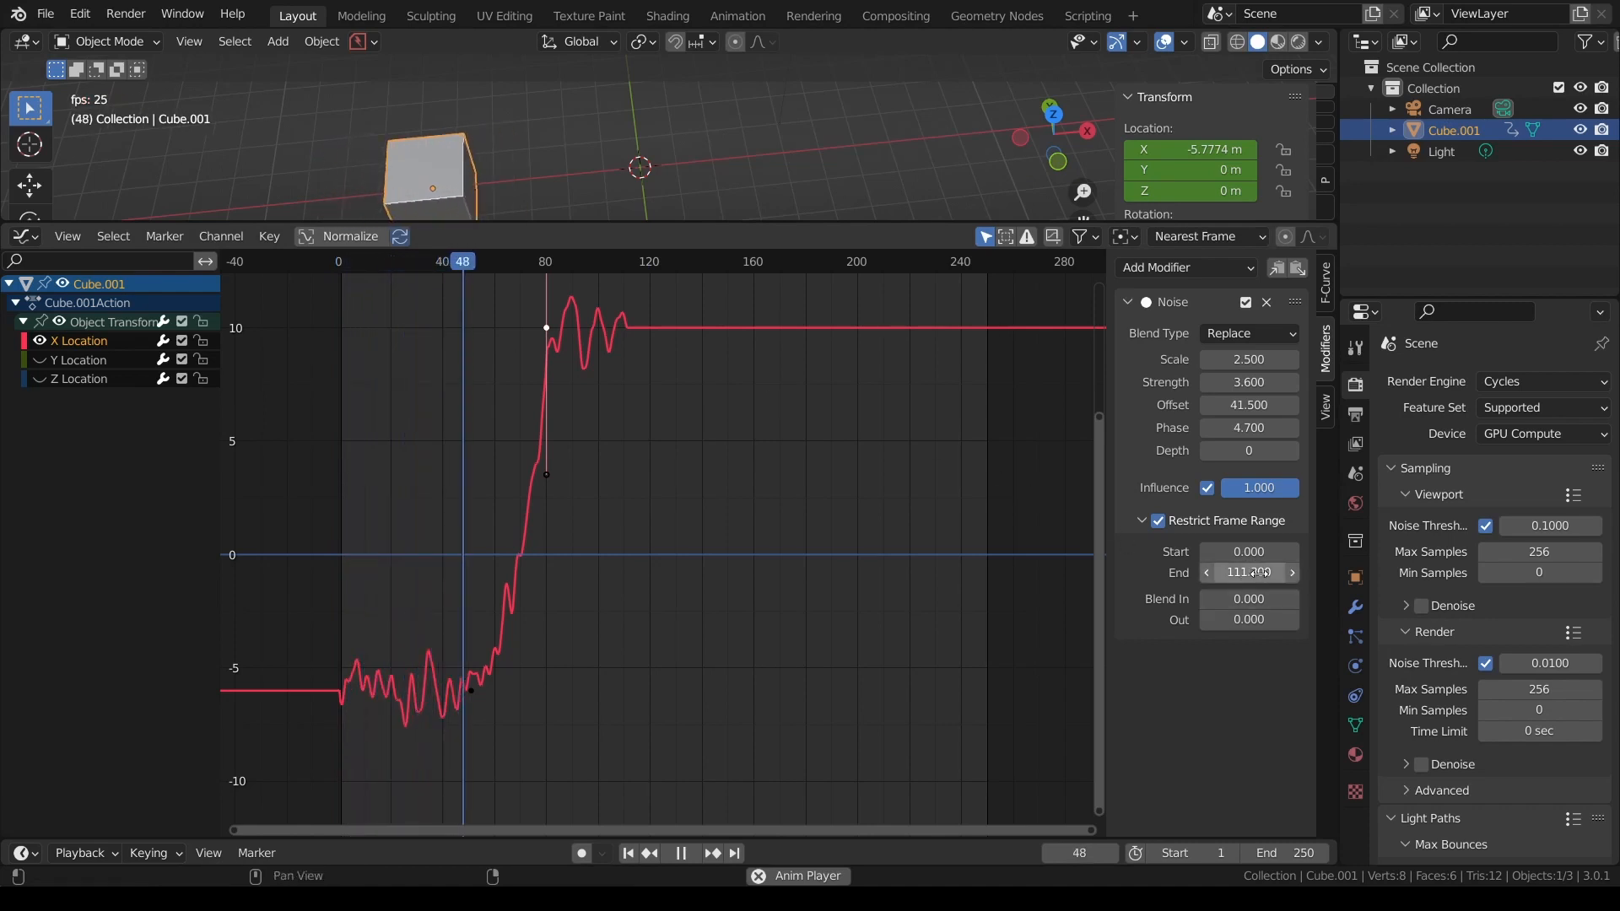
mouse_move(1265, 572)
left_mouse_down()
mouse_move(1220, 572)
mouse_move(1312, 572)
mouse_move(1291, 572)
left_mouse_up()
key("space")
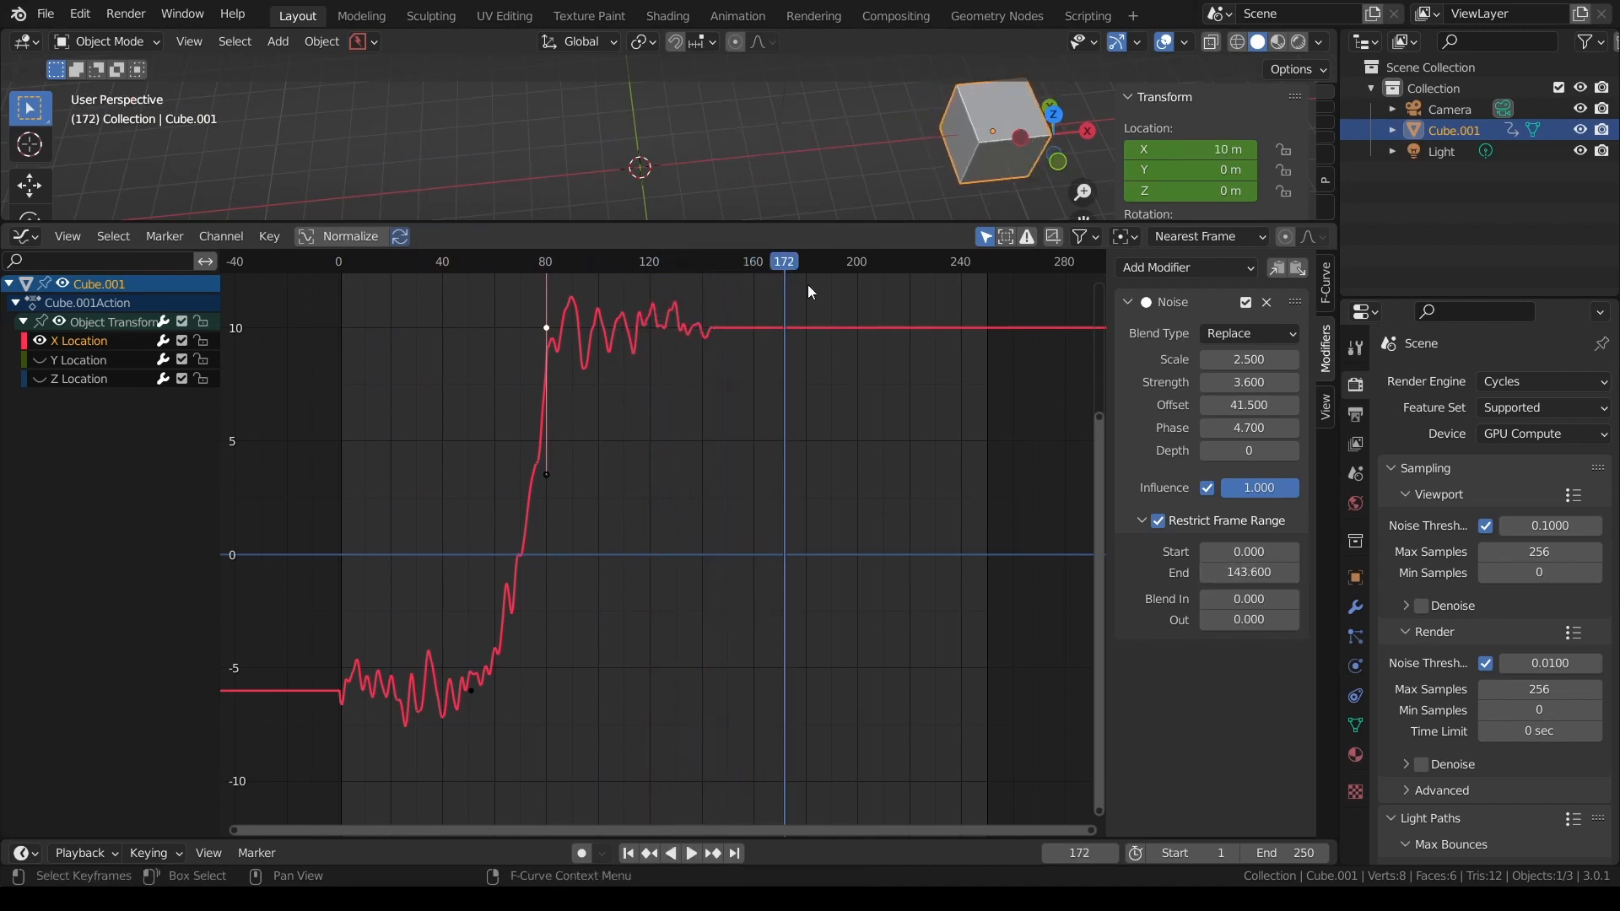
- Try a Blend In of 143.6 on the noise's frame range, play from frame 0, and reset Blend In to 0
left_click_drag(787, 262, 338, 363)
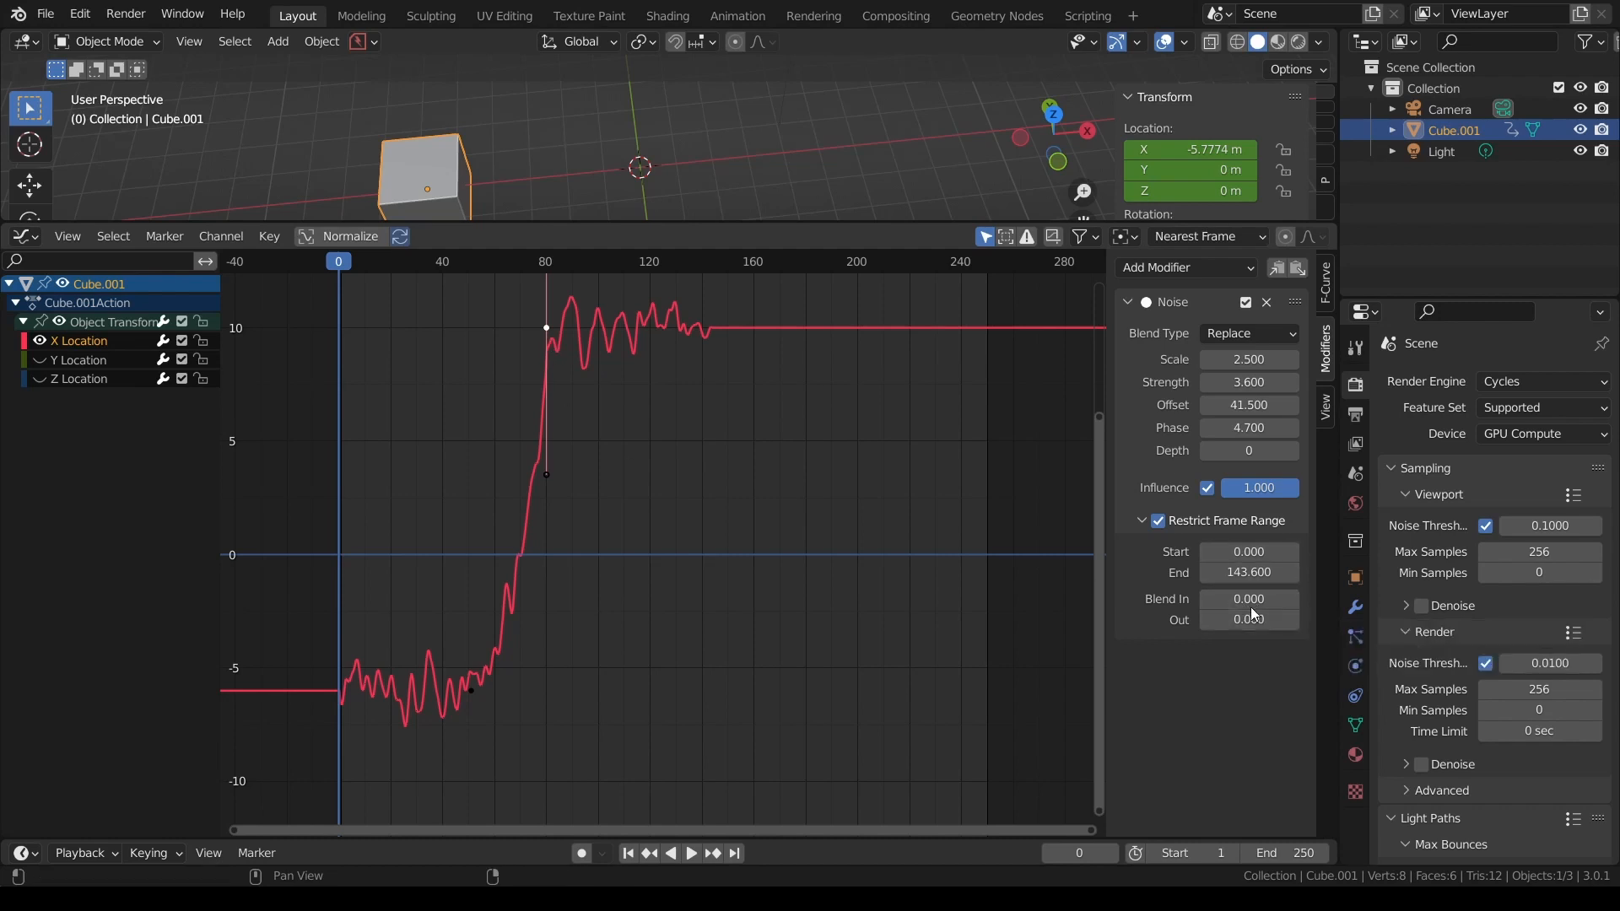
left_click_drag(1248, 599, 1434, 599)
key("space")
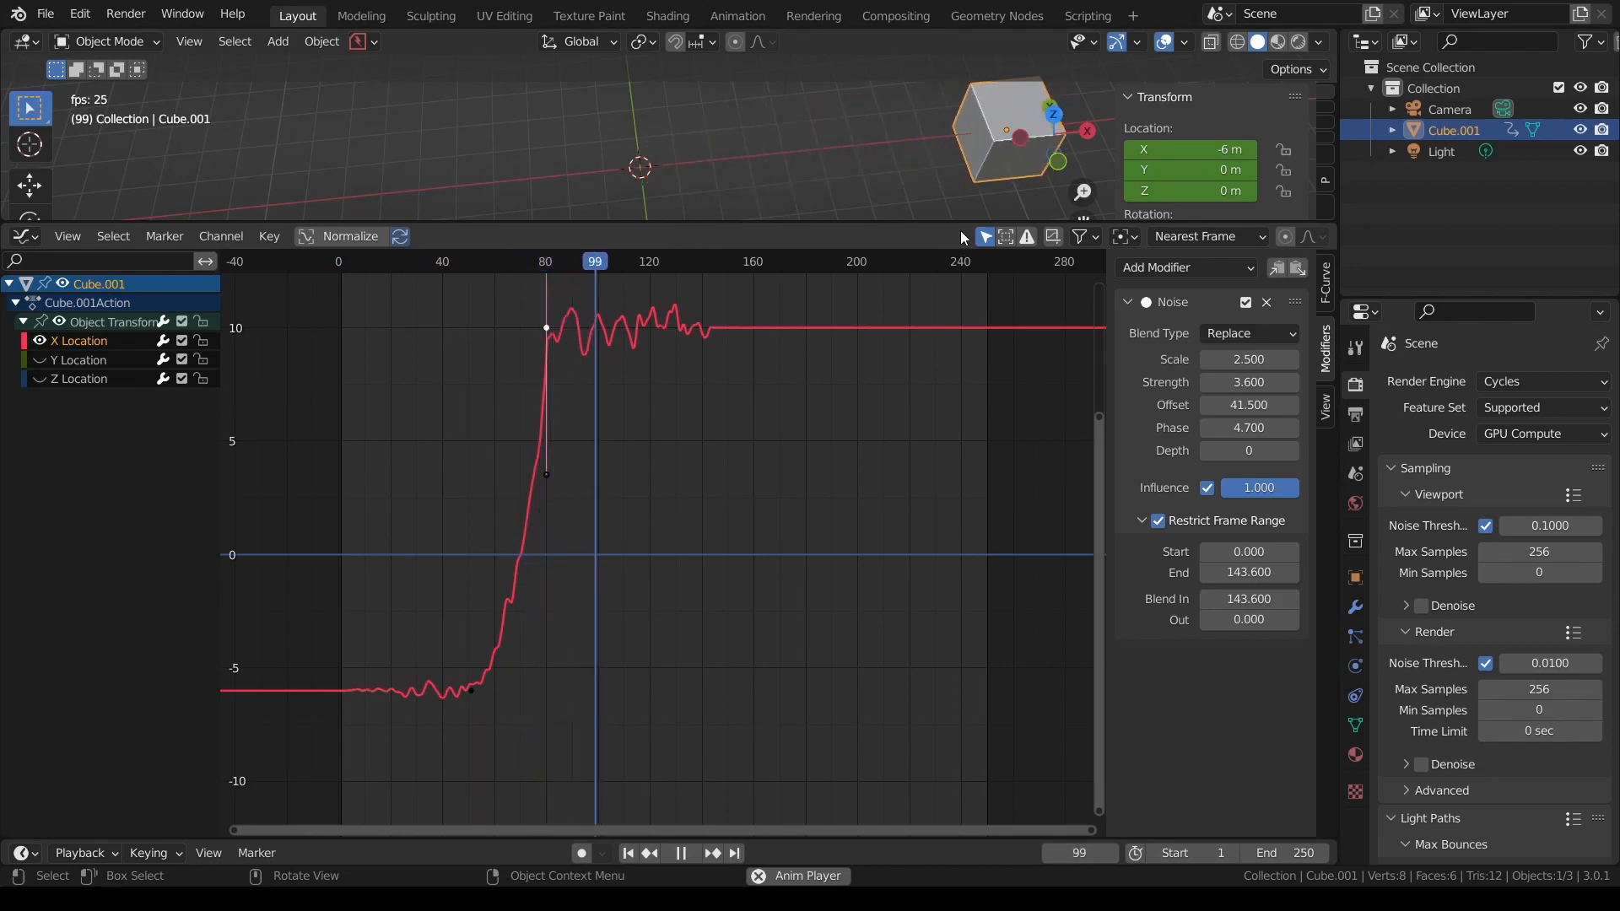
key("space")
left_click(1258, 601)
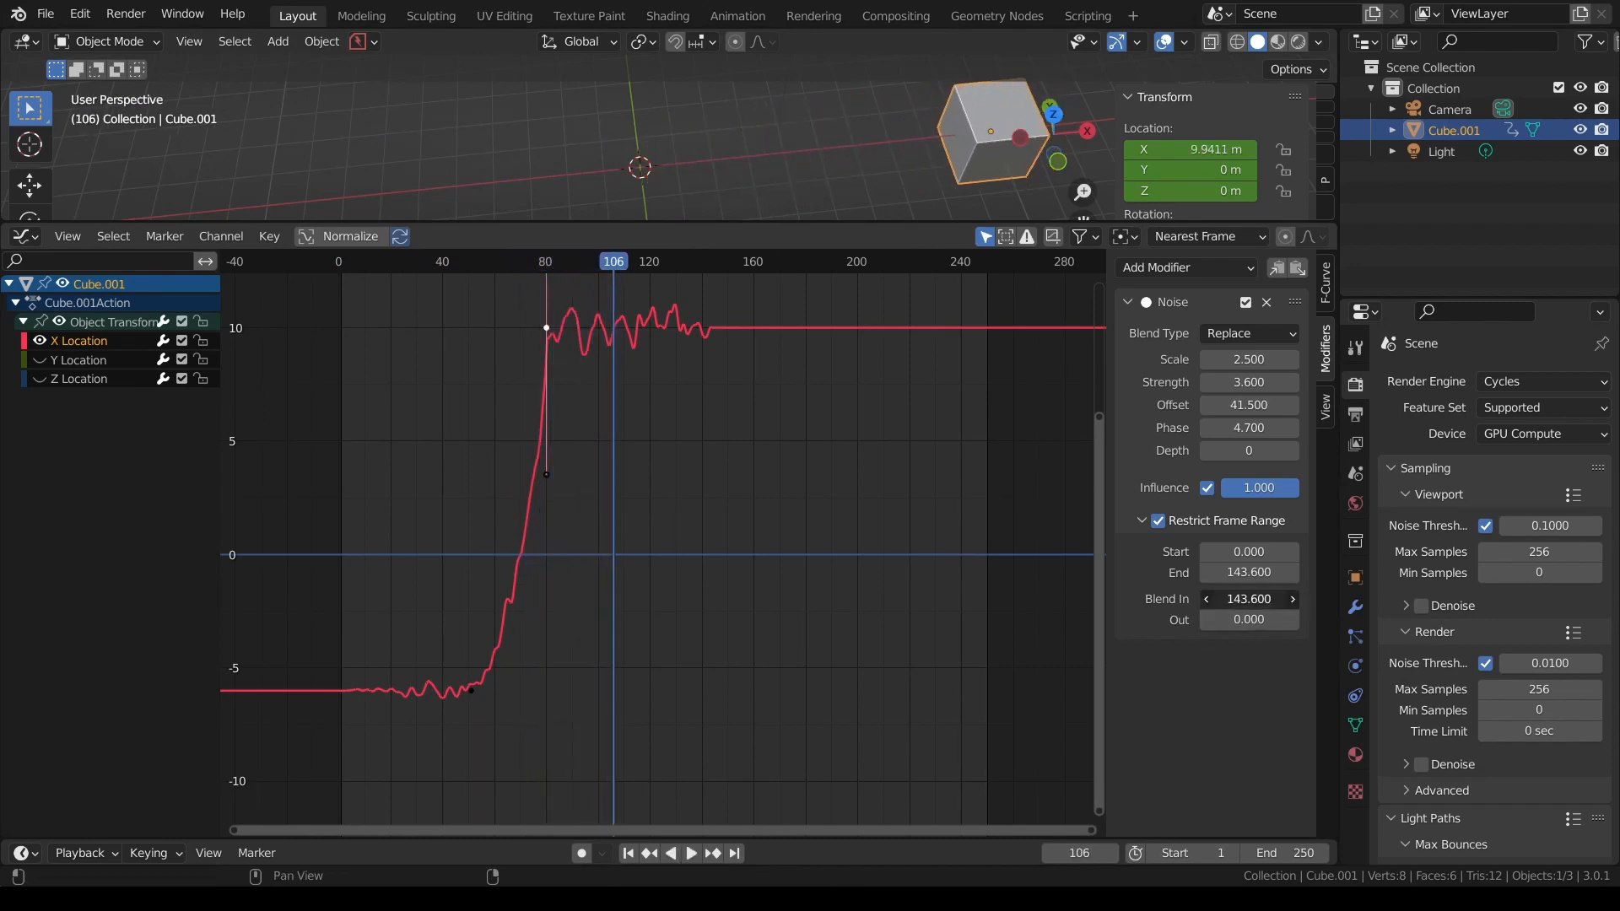
type("0")
key("Return")
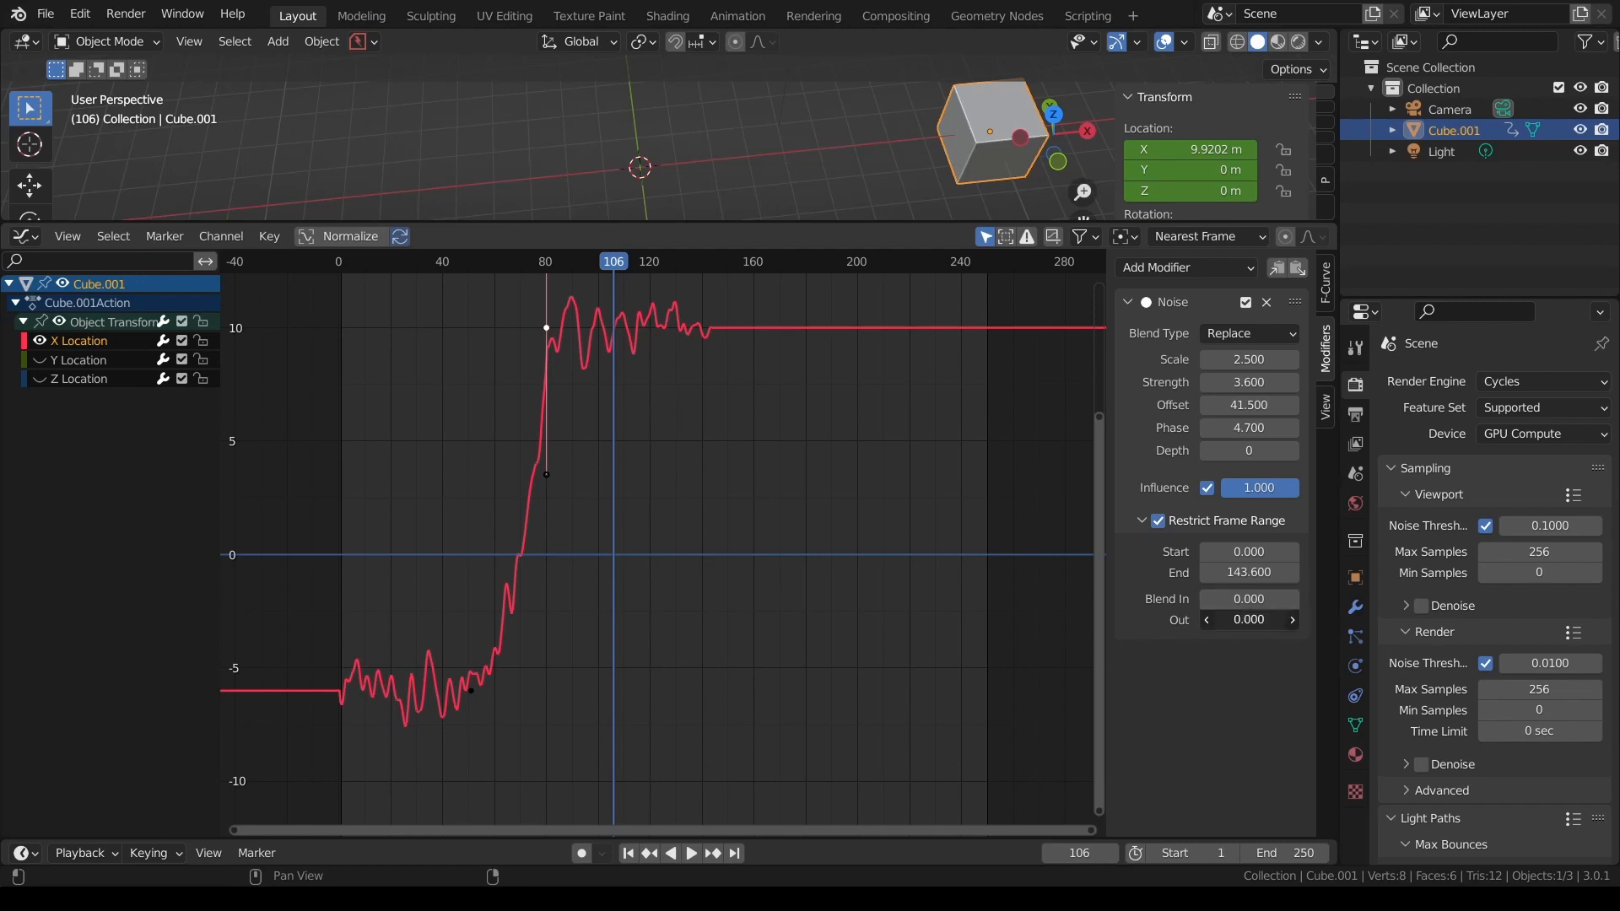
- Set the noise's blend Out value to 143.6 and play the cube's motion from frame 4 to 139
left_click_drag(1240, 620, 1262, 621)
left_click_drag(614, 260, 351, 276)
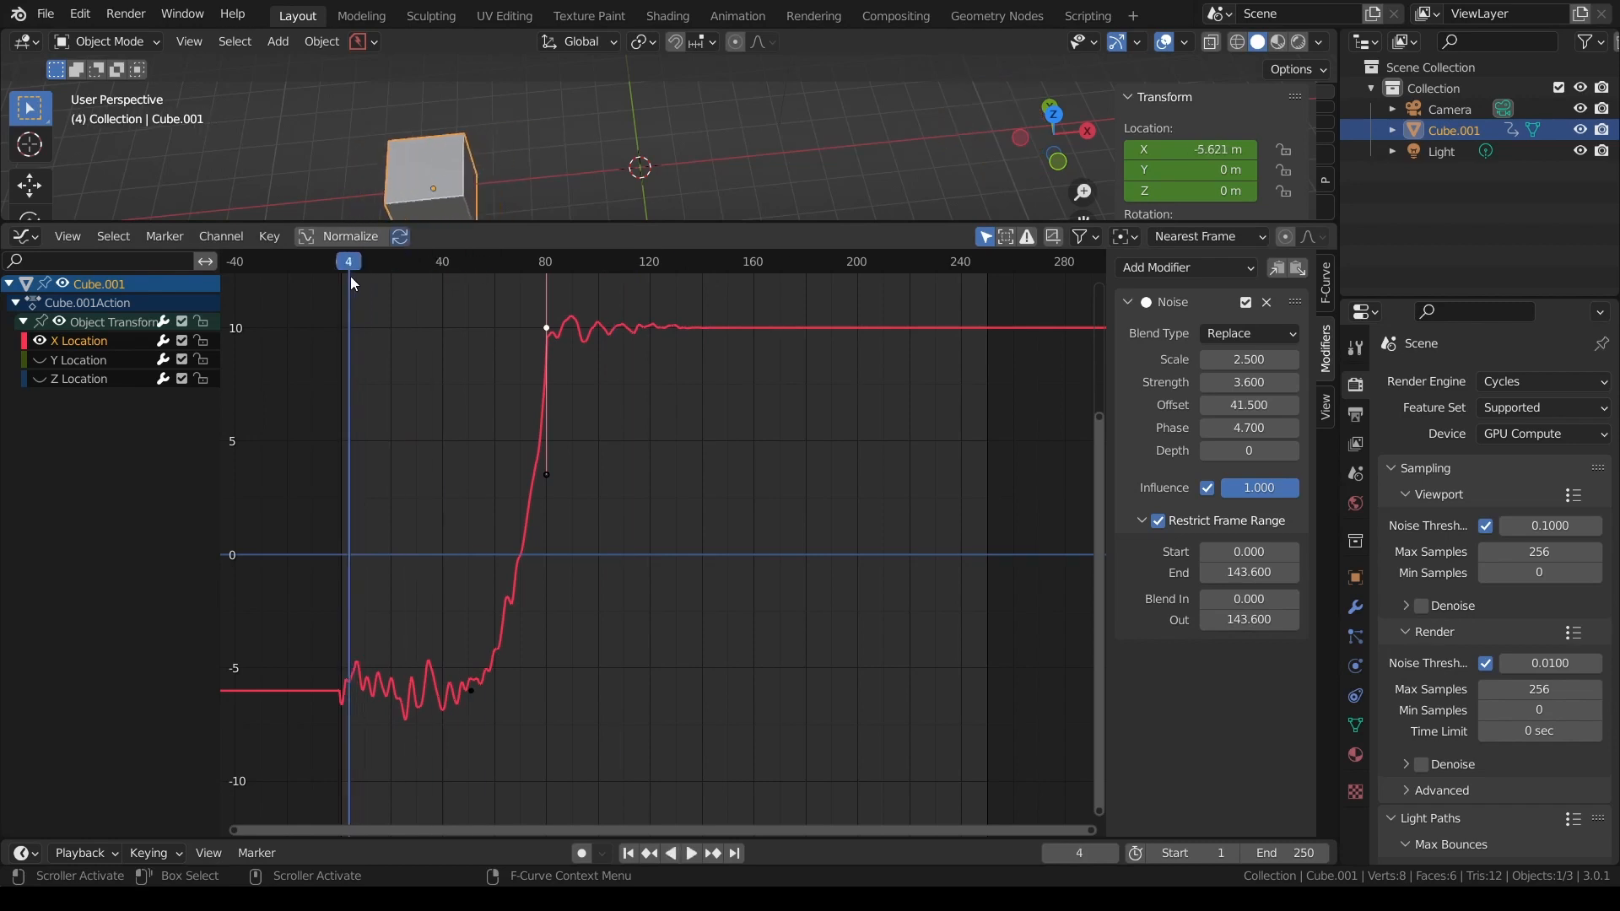
key("space")
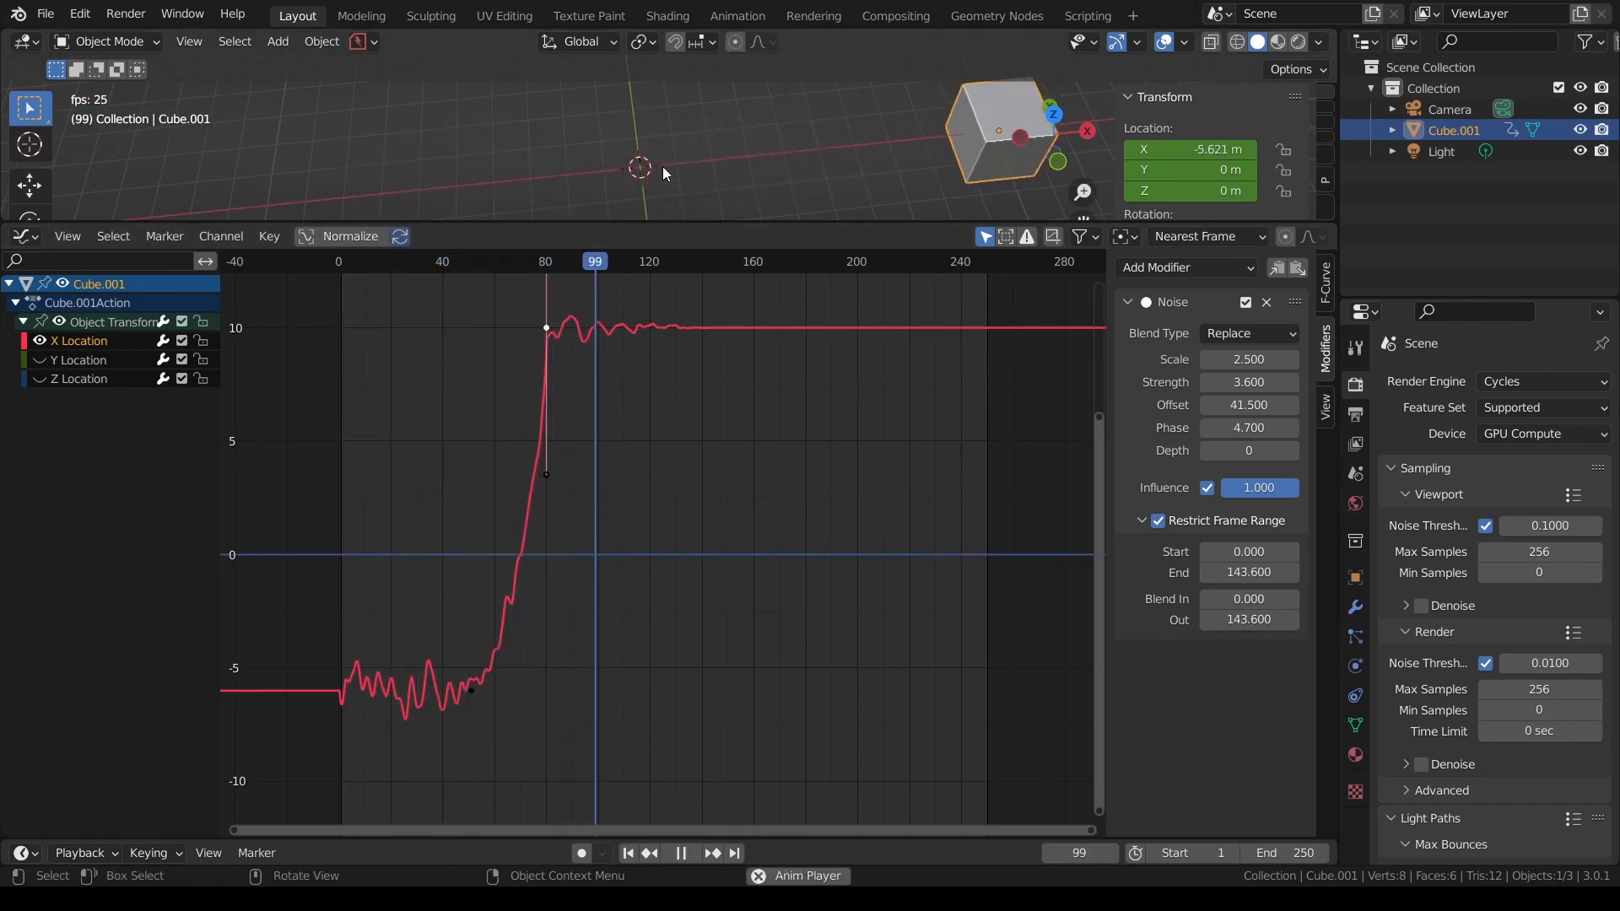
key("space")
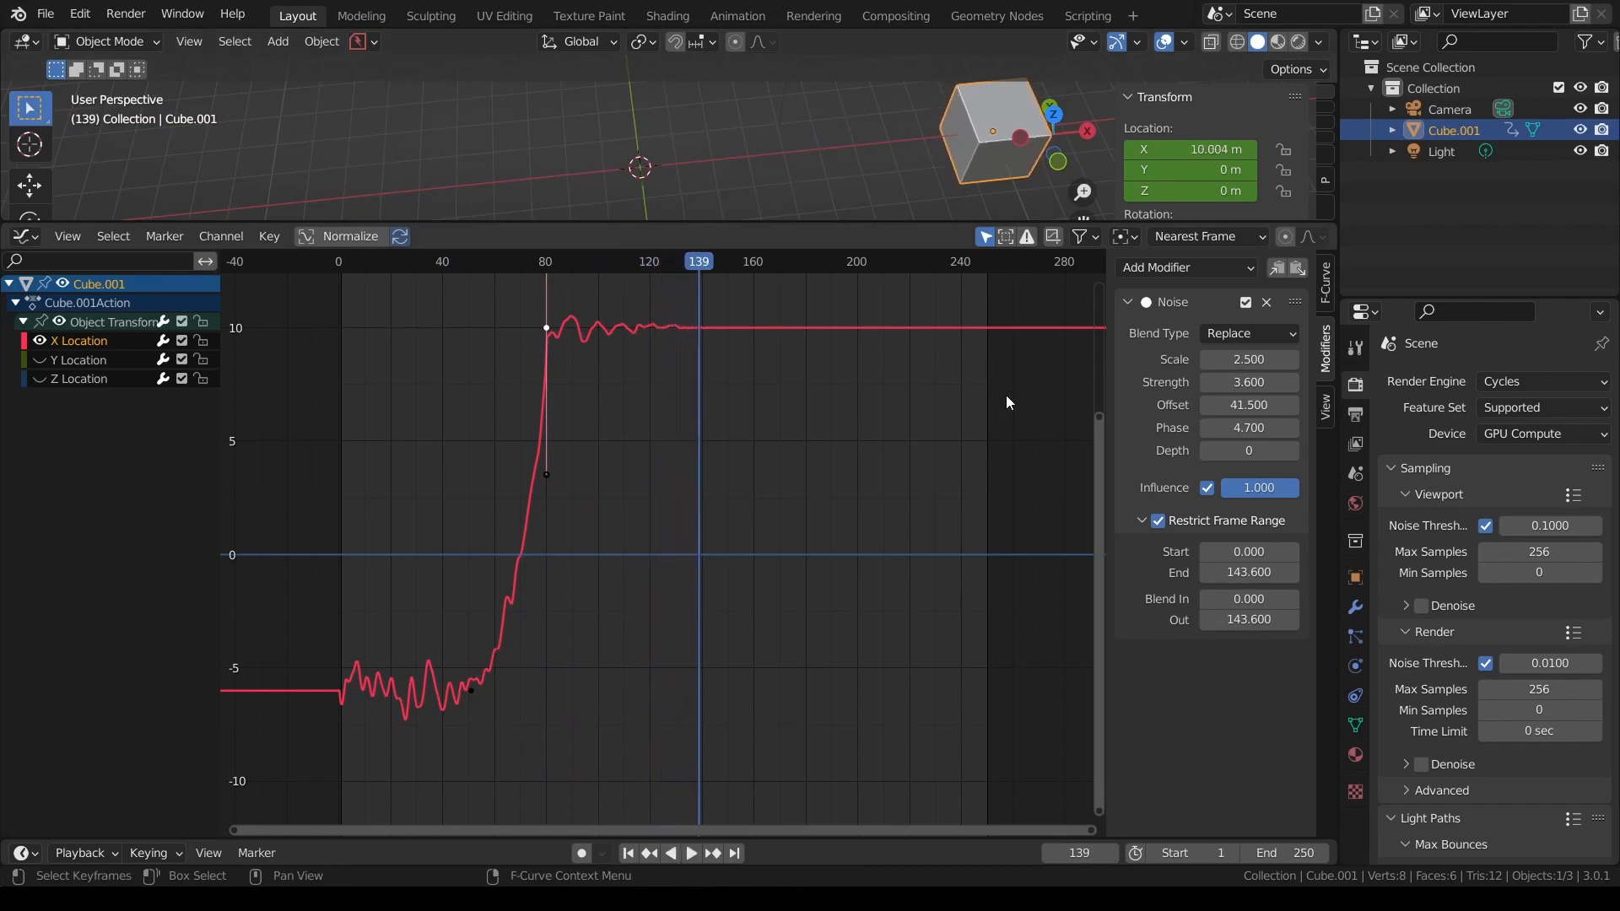
- Toggle the Noise modifier off and on to compare the X Location curve, leaving the modifier disabled
left_click(1245, 308)
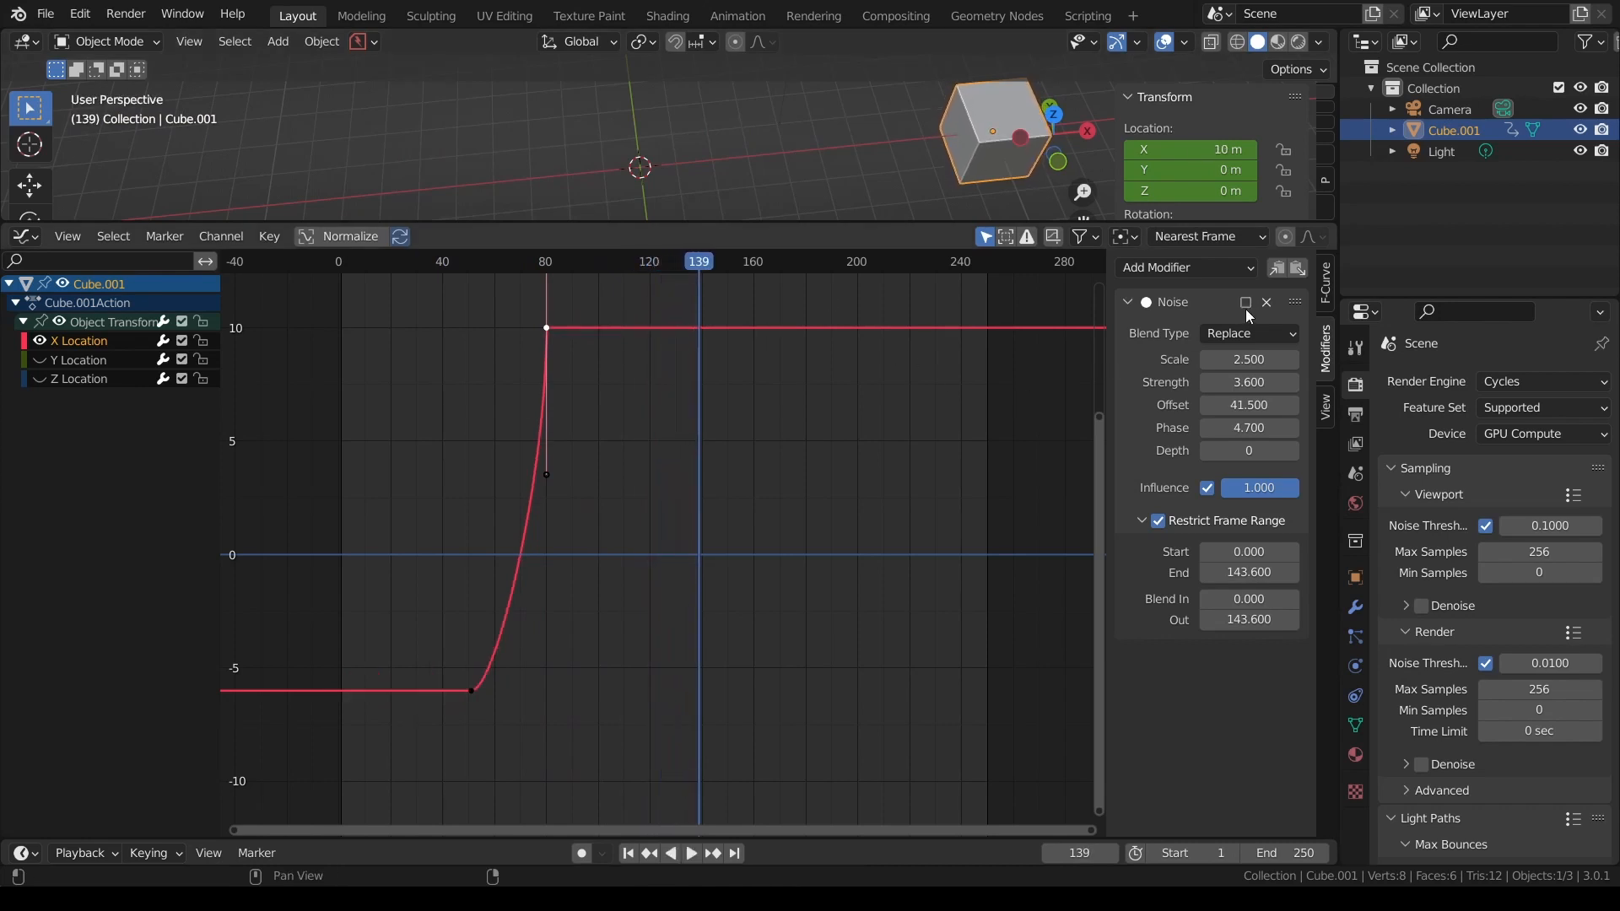
left_click(1245, 309)
left_click(1245, 309)
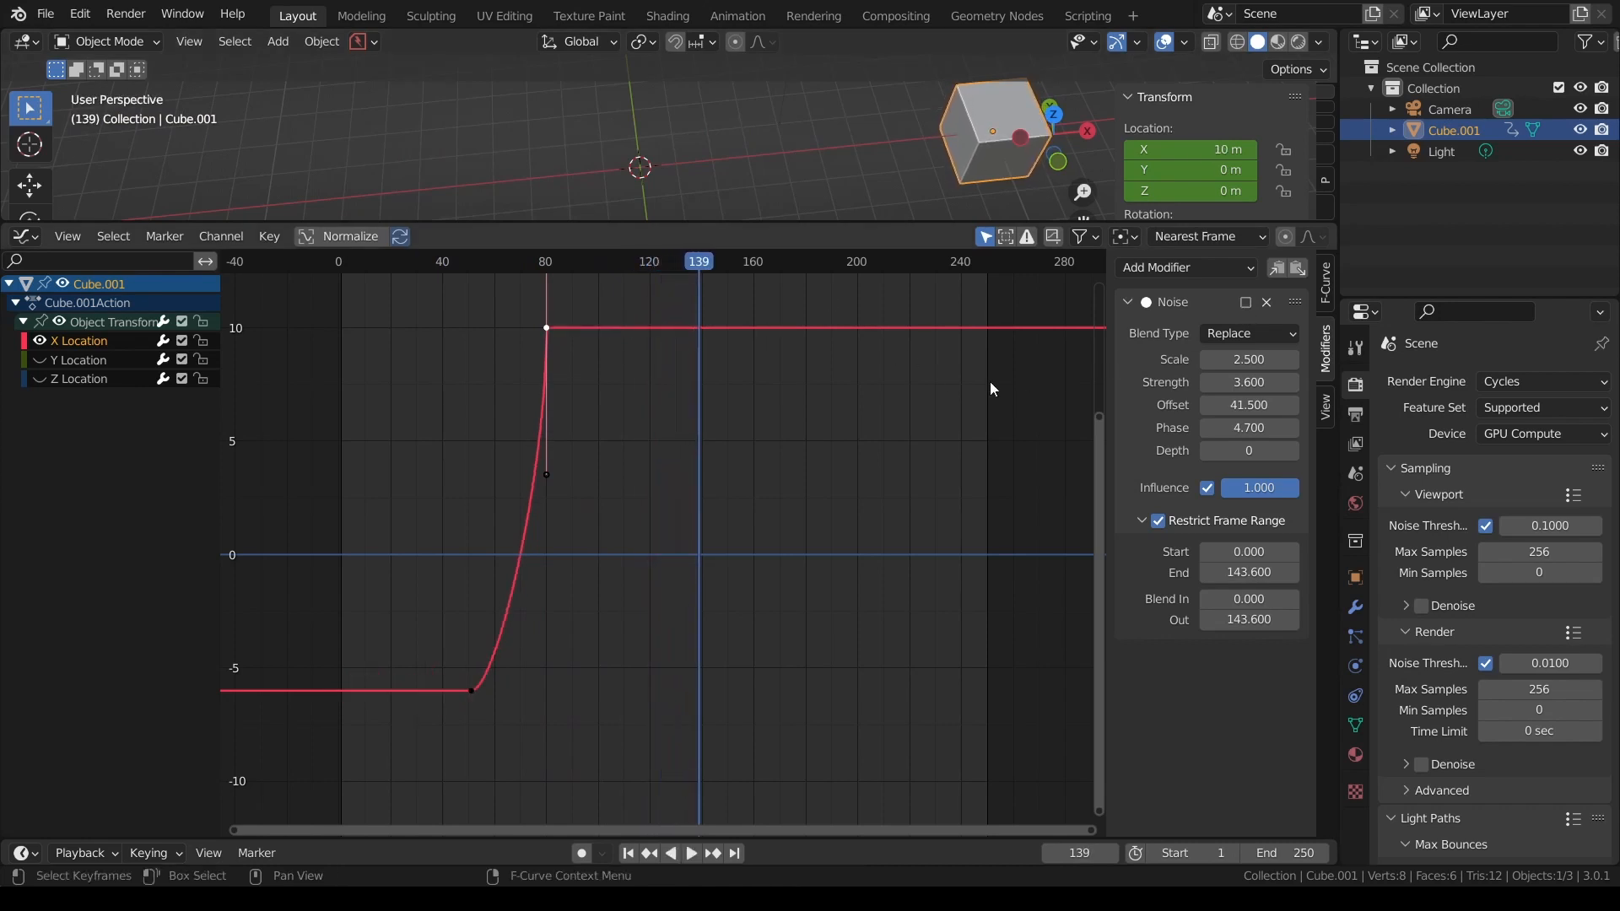
left_click(1250, 305)
left_click(1250, 305)
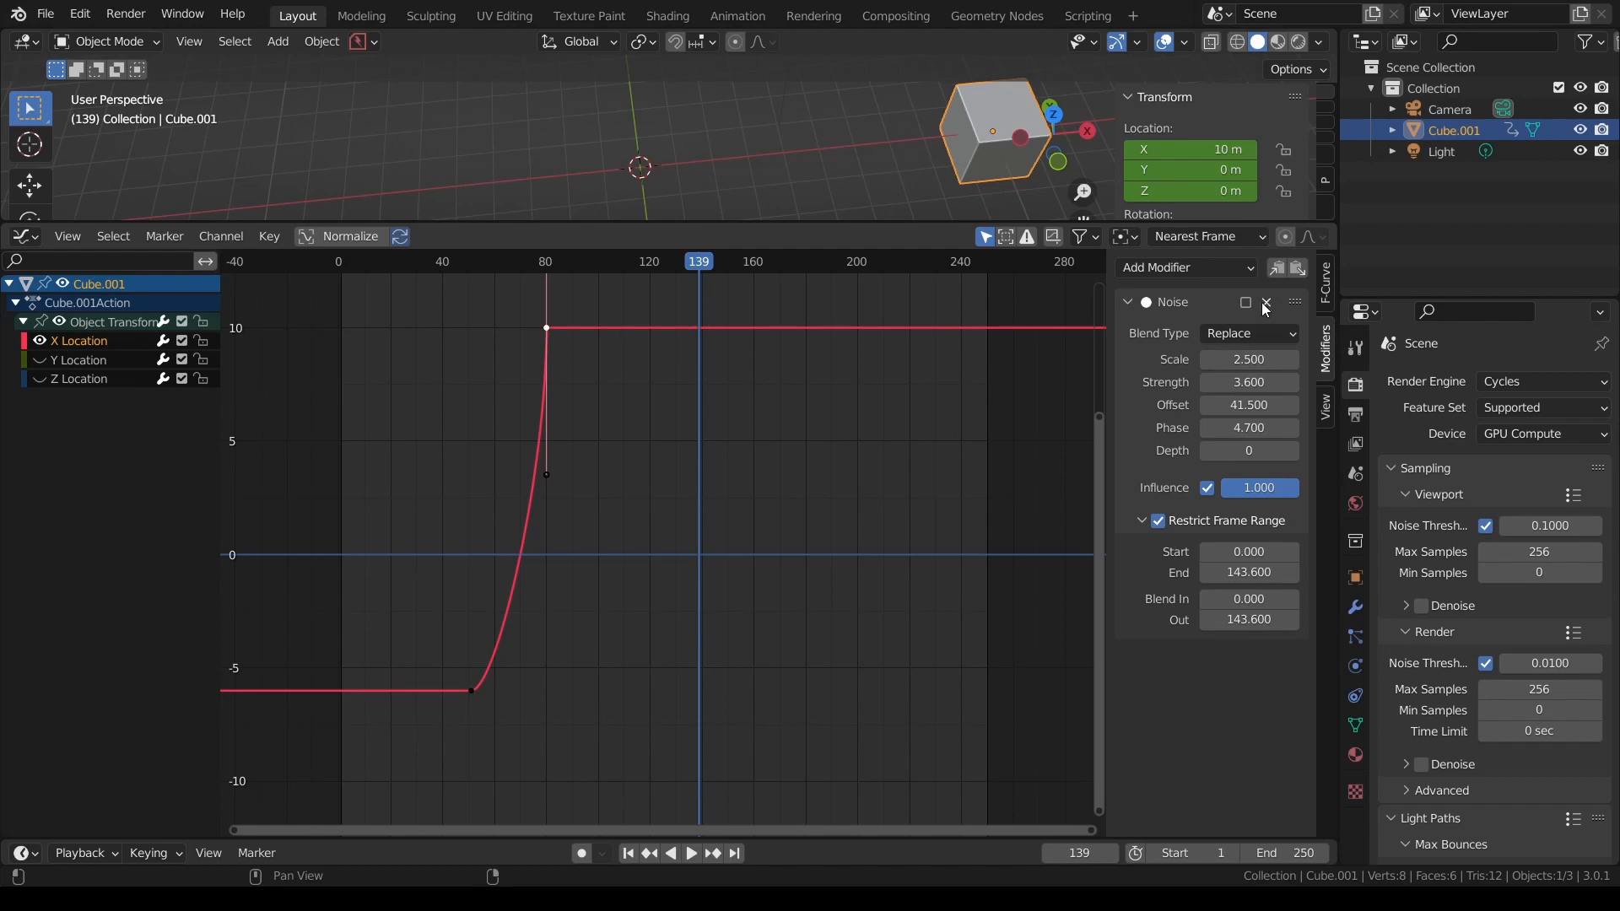
- Hide the Graph Editor's sidebar, preview the cube's motion without noise and stop at frame 32
key("n")
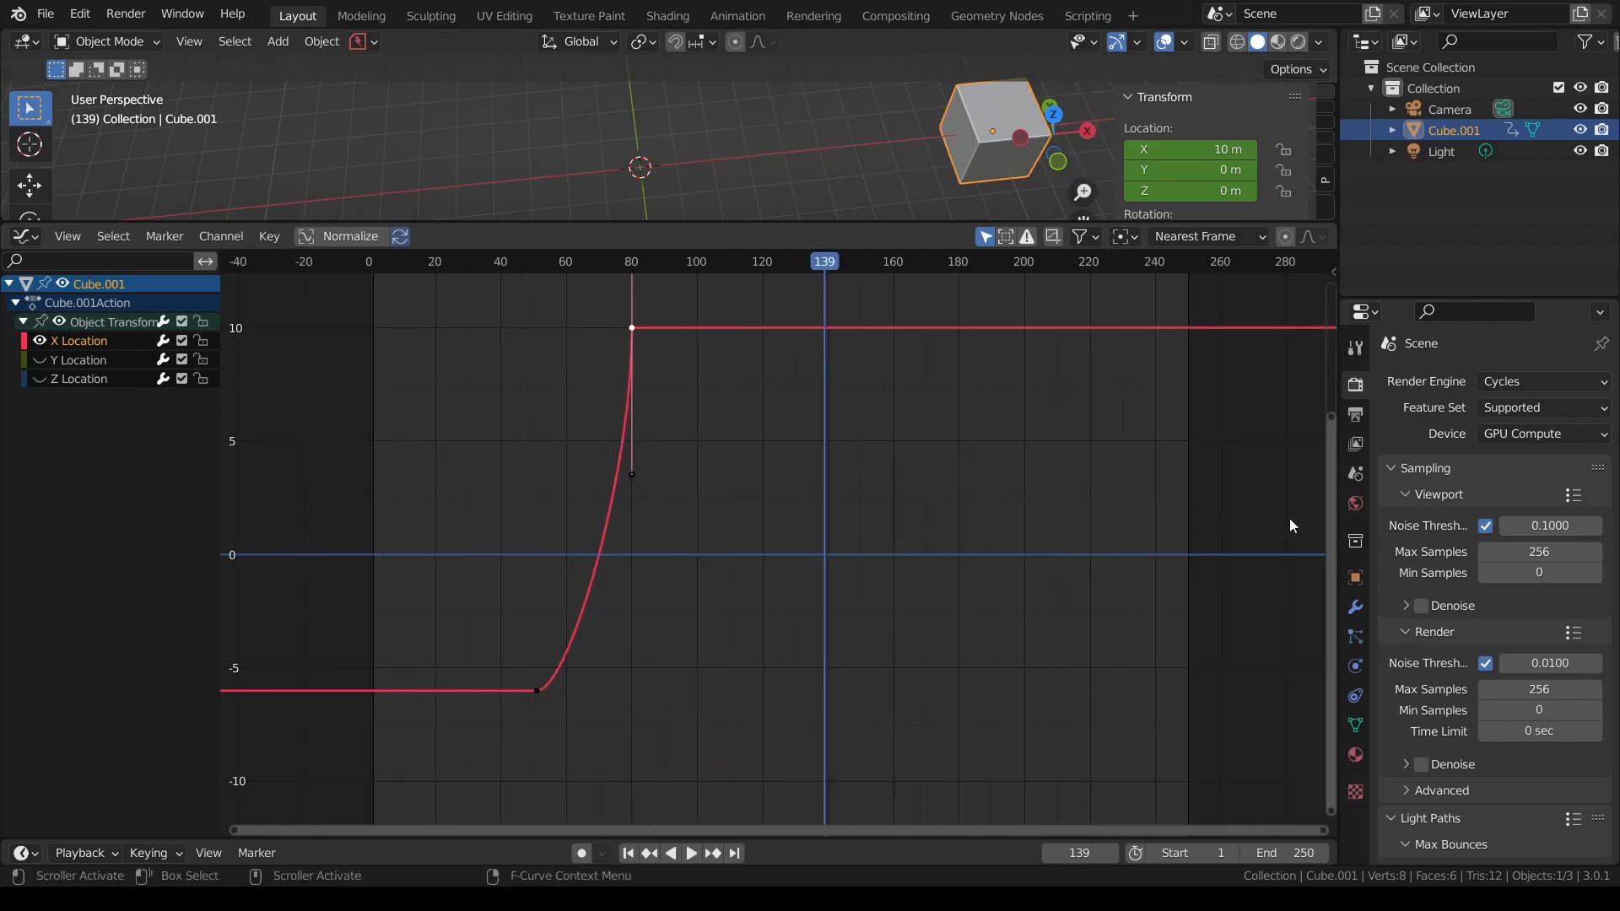
key("space")
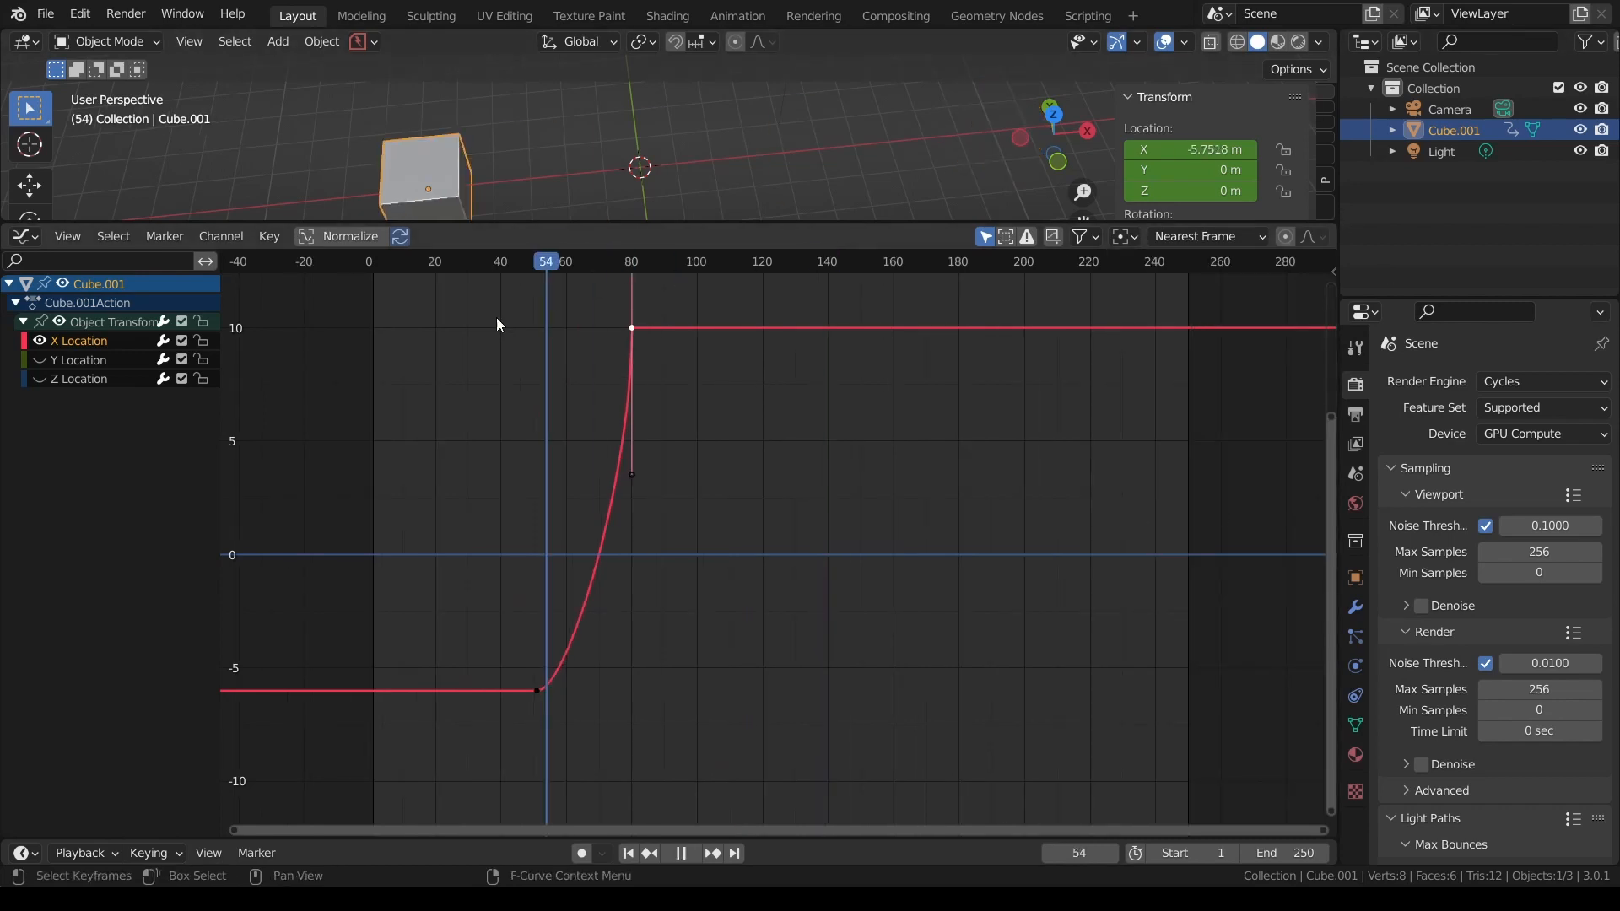
key("space")
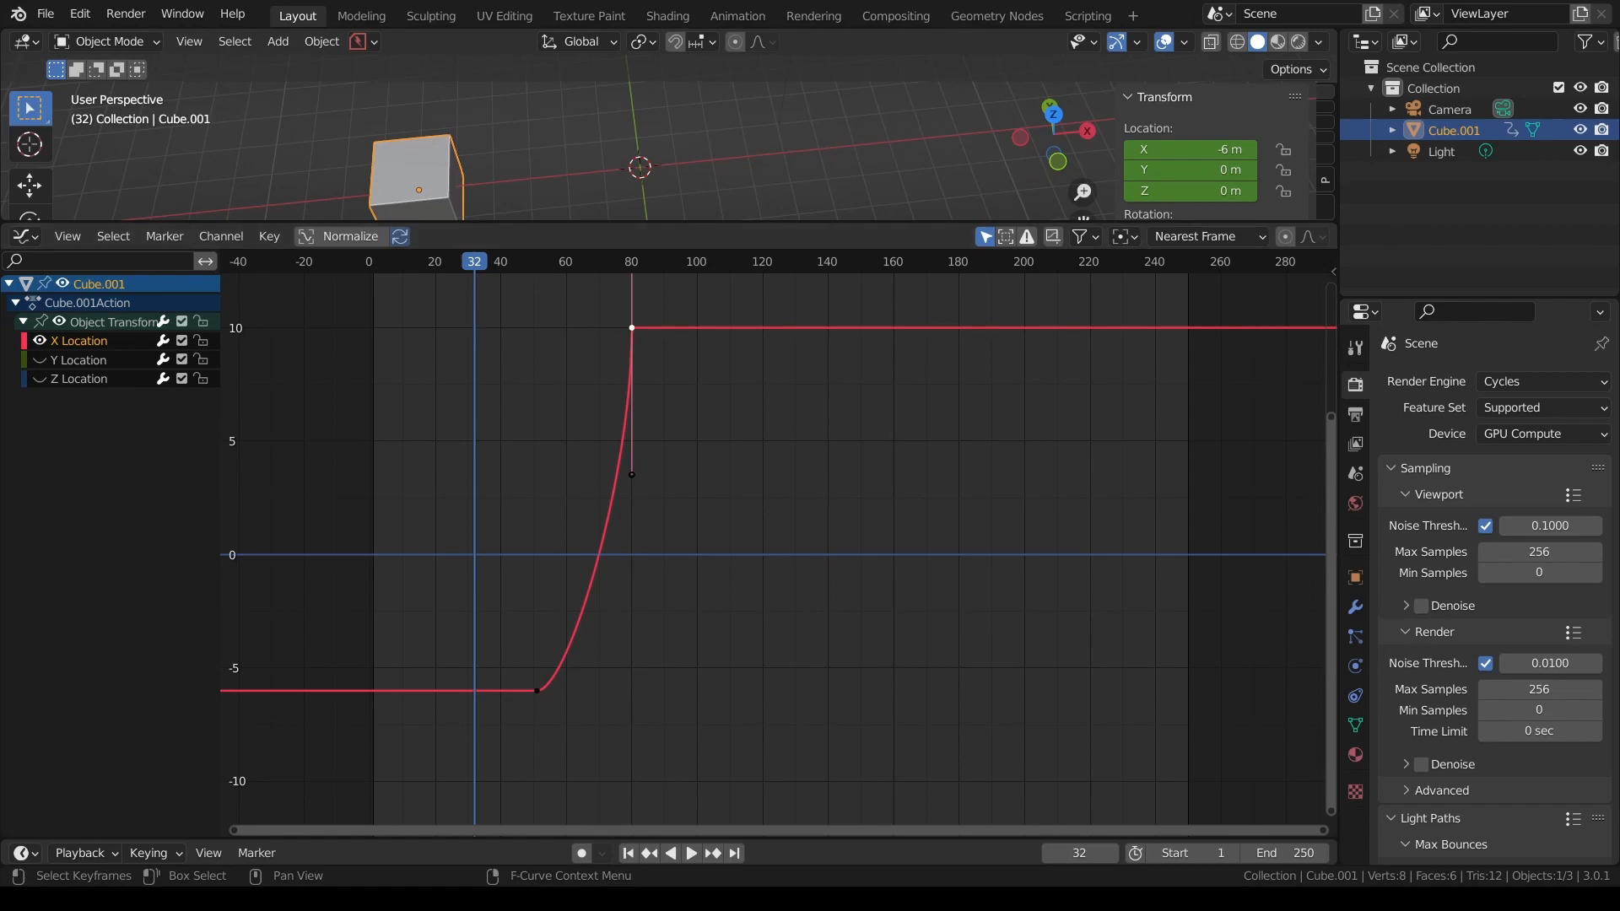
- Delete the X Location curve from the cube's action
key("x")
left_click(690, 462)
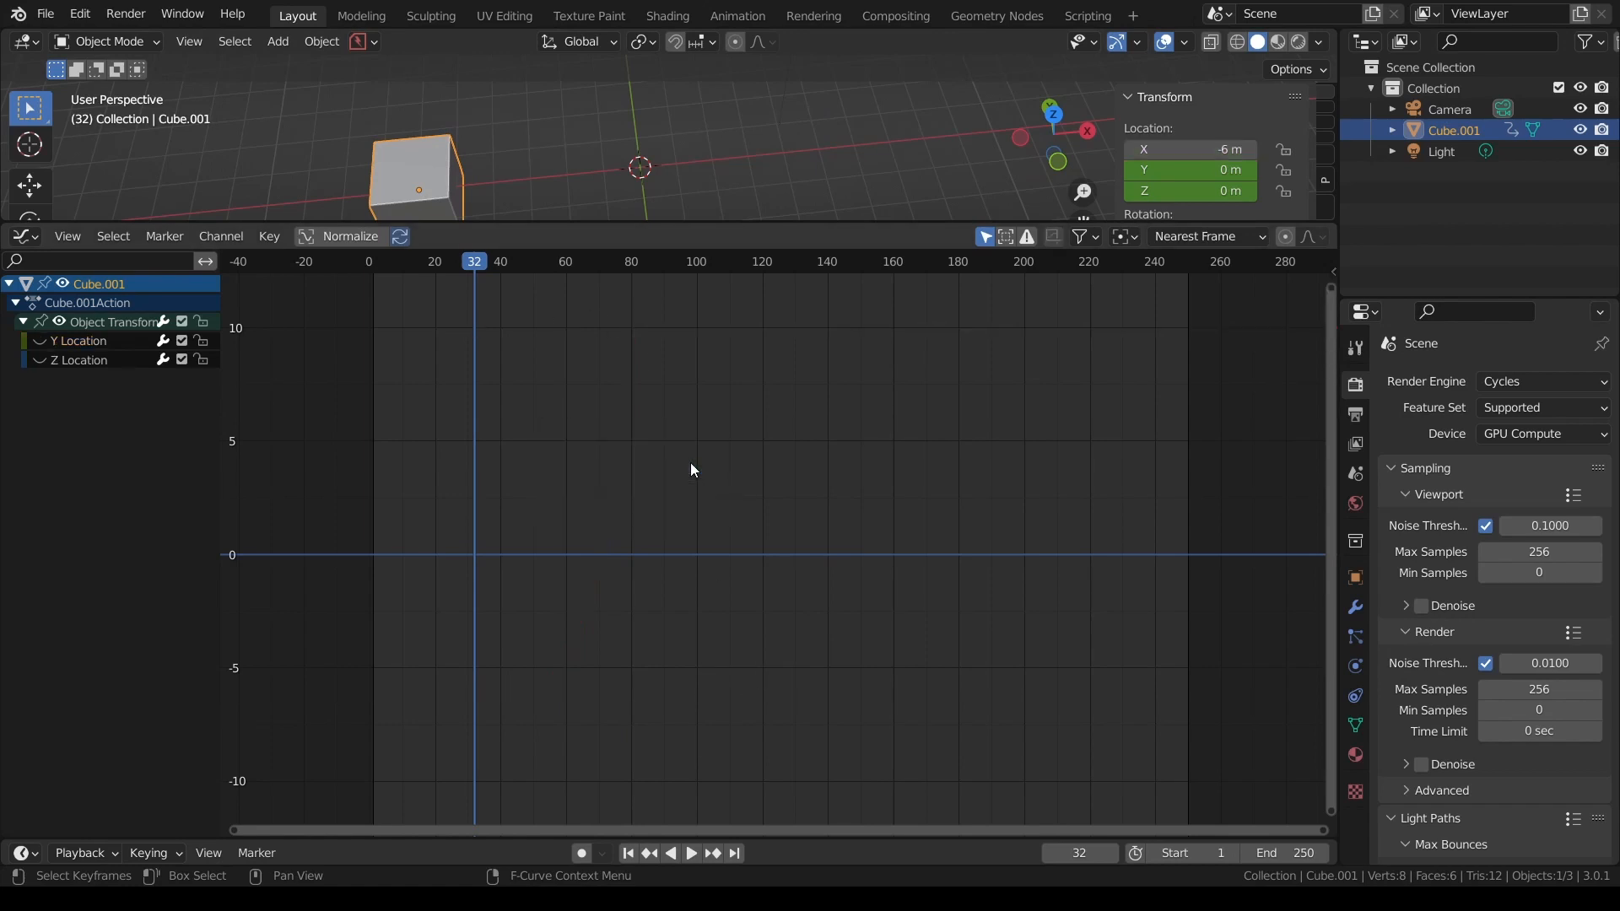
- Try to insert a Location keyframe for the cube at frame 32
left_click(482, 187)
key("i")
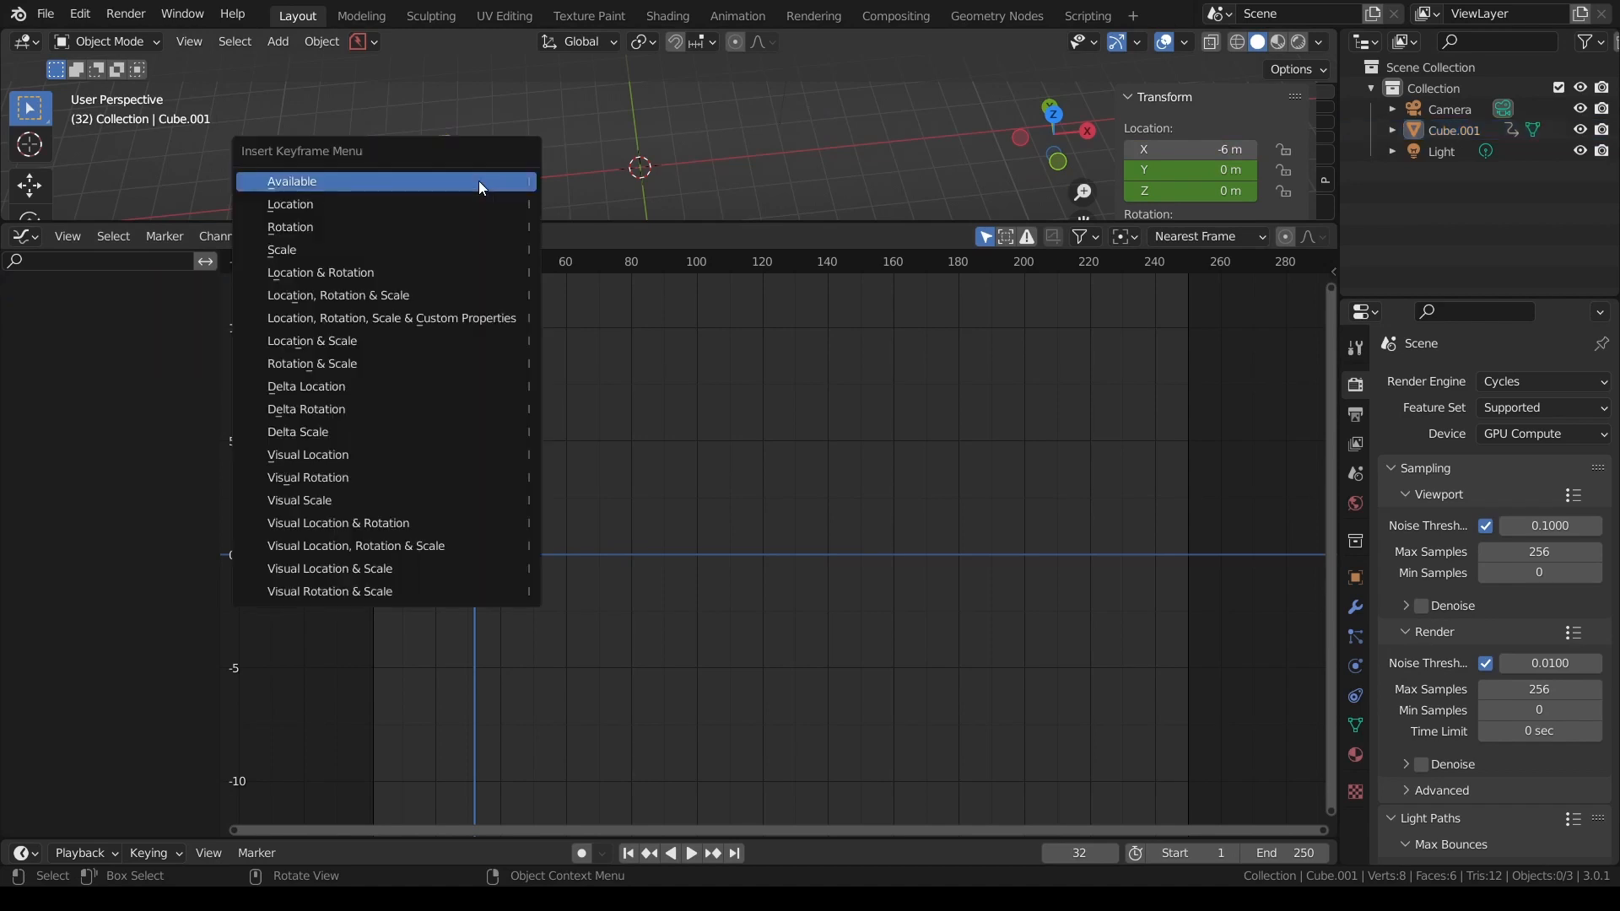
left_click(485, 201)
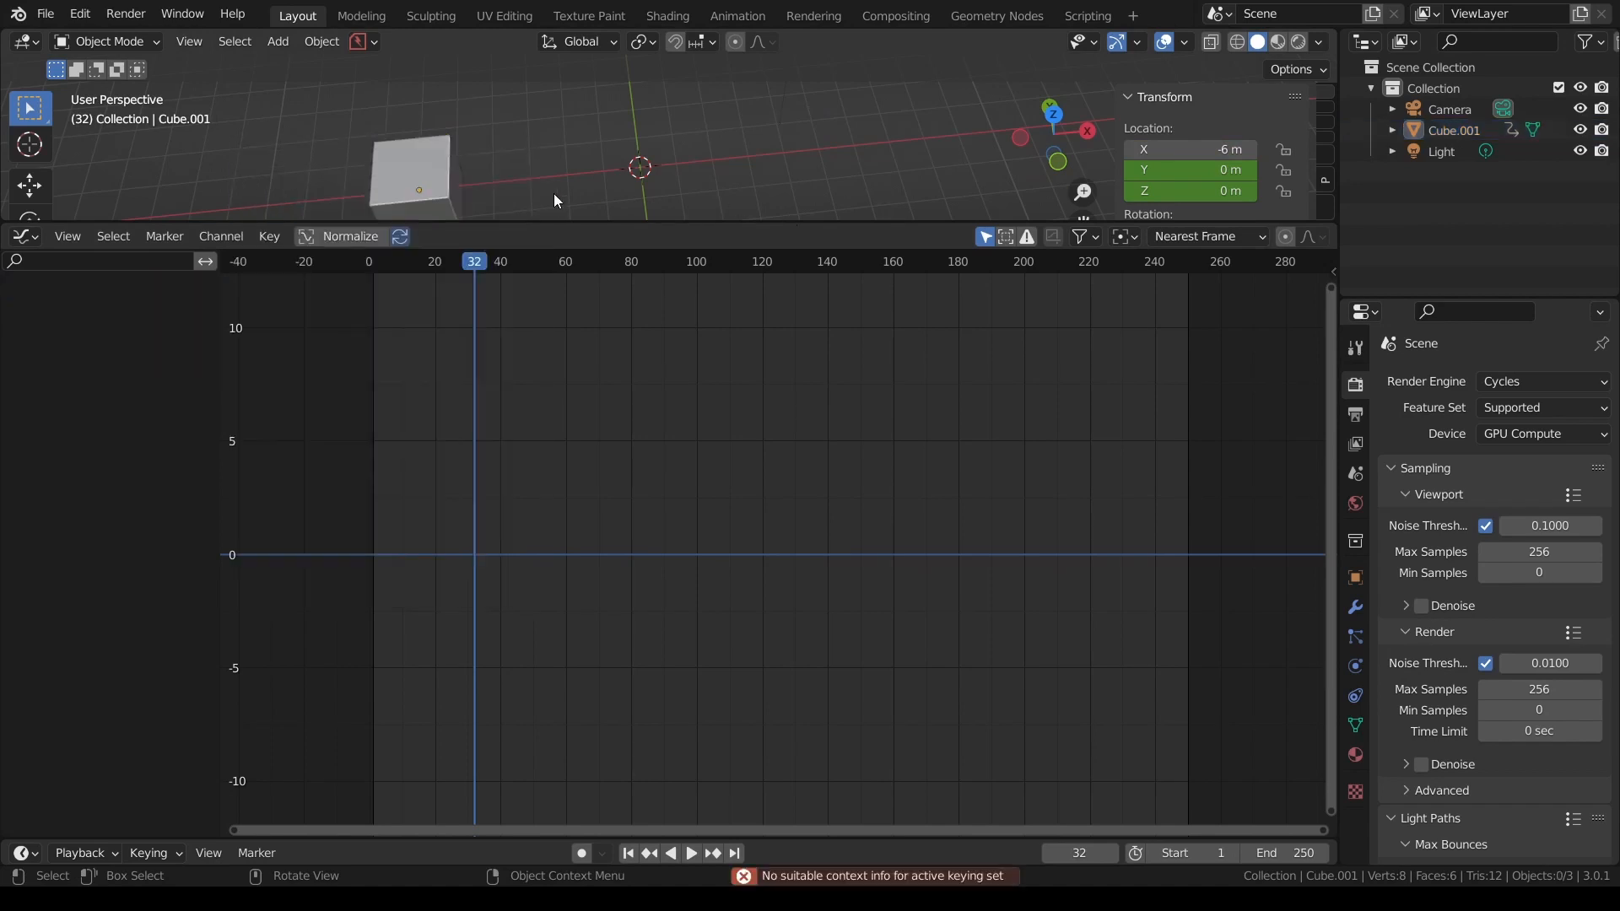
- Return to frame 1, select the cube in the viewport and insert a Location keyframe
left_click_drag(470, 268, 580, 814)
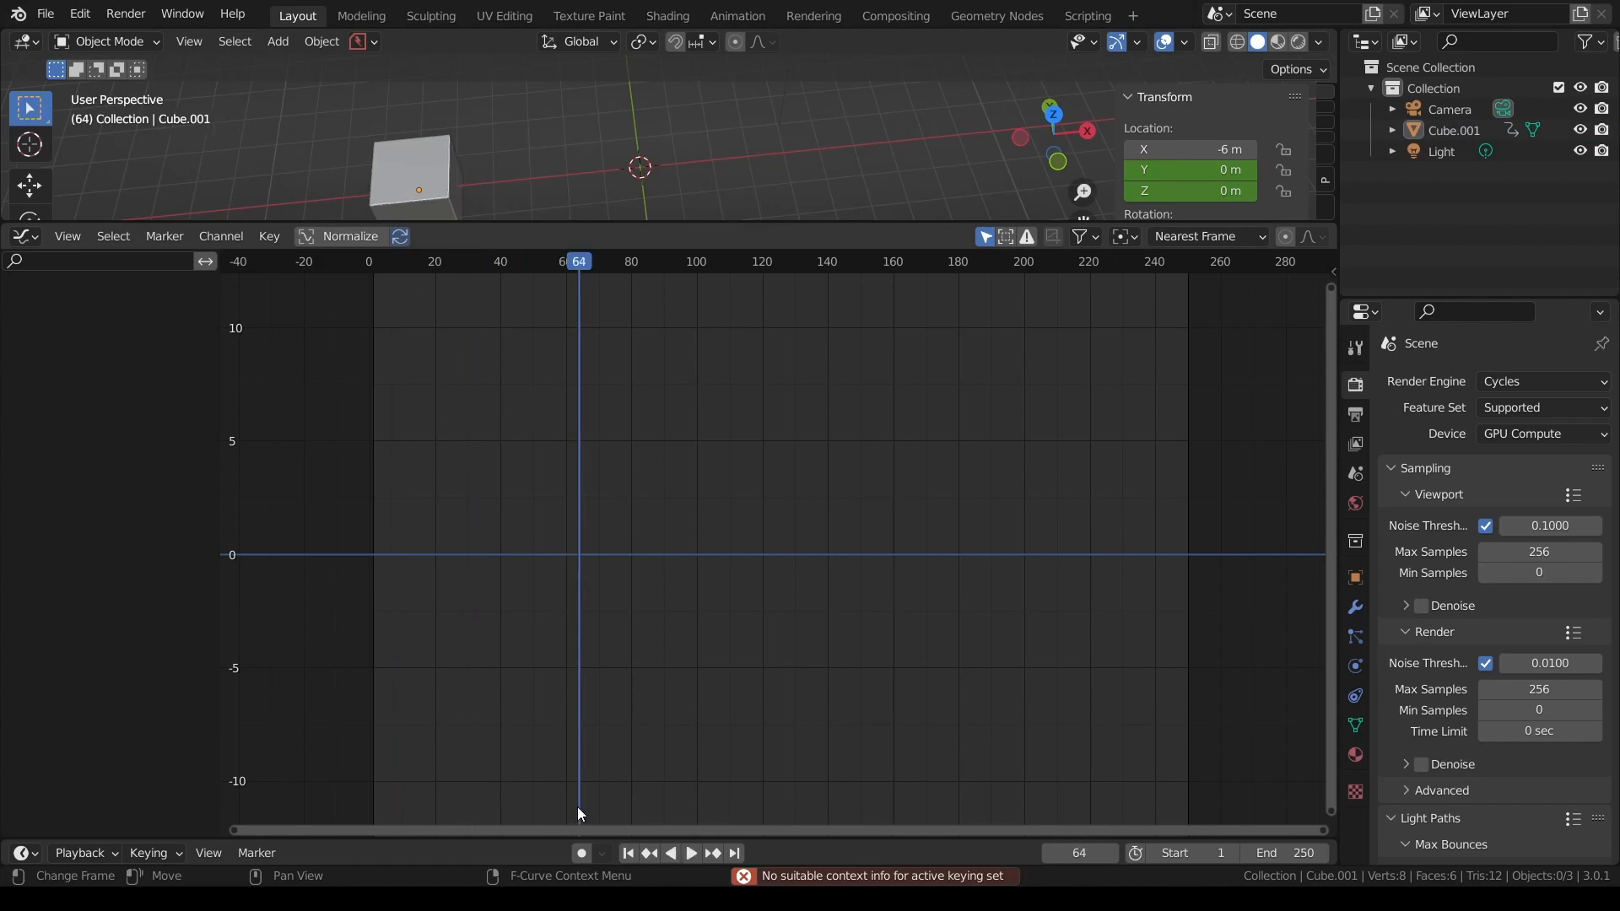
left_click(628, 848)
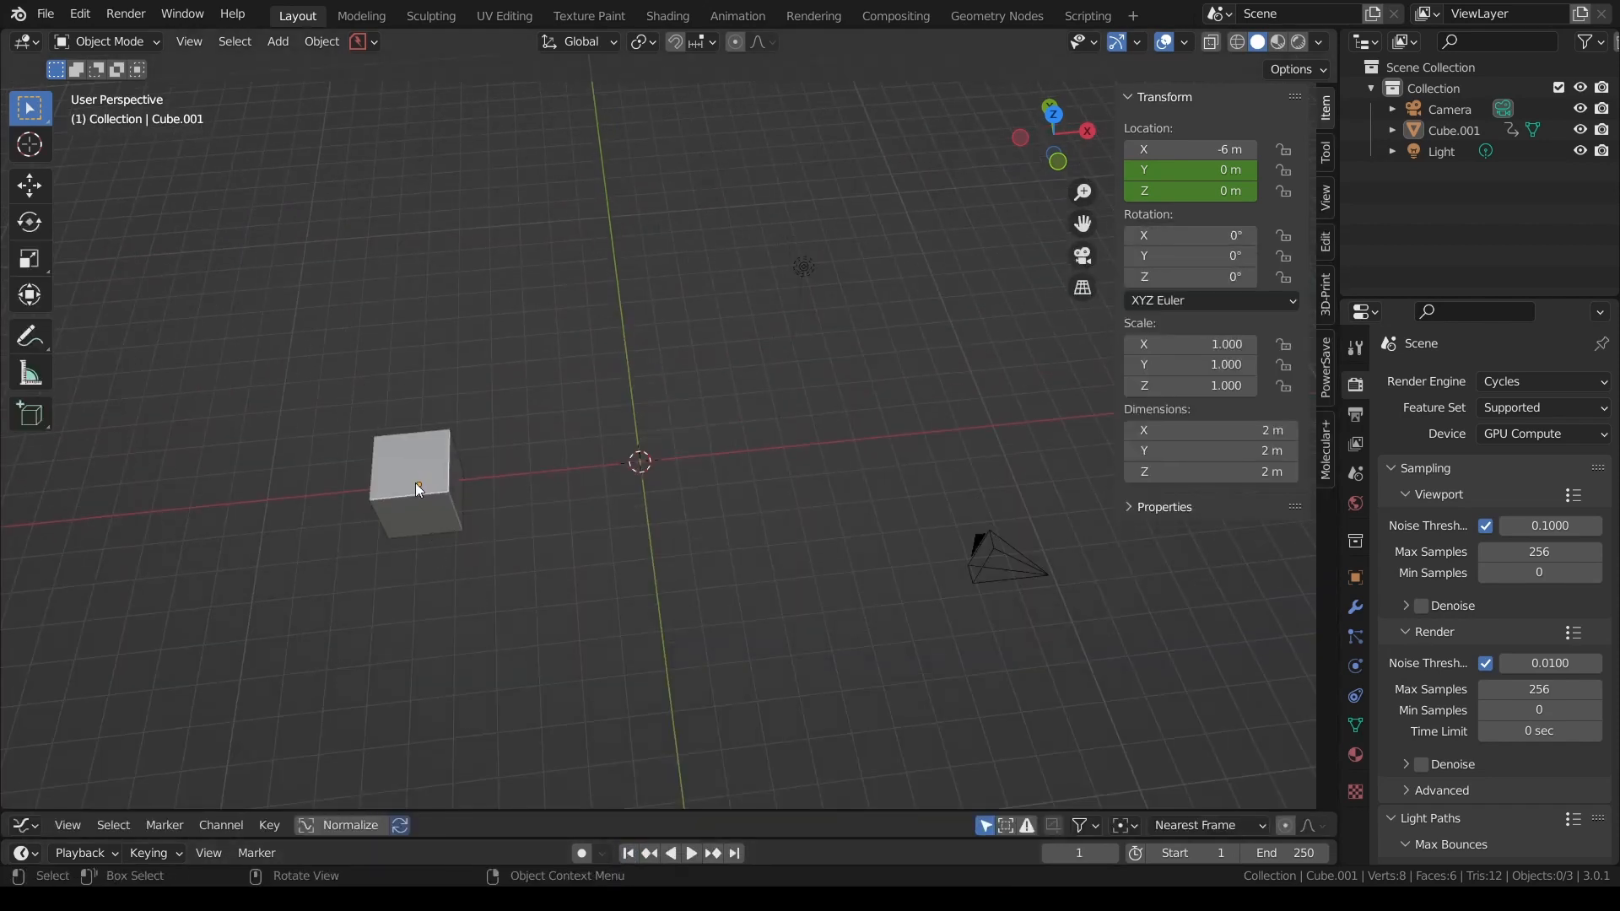
left_click(418, 485)
key("i")
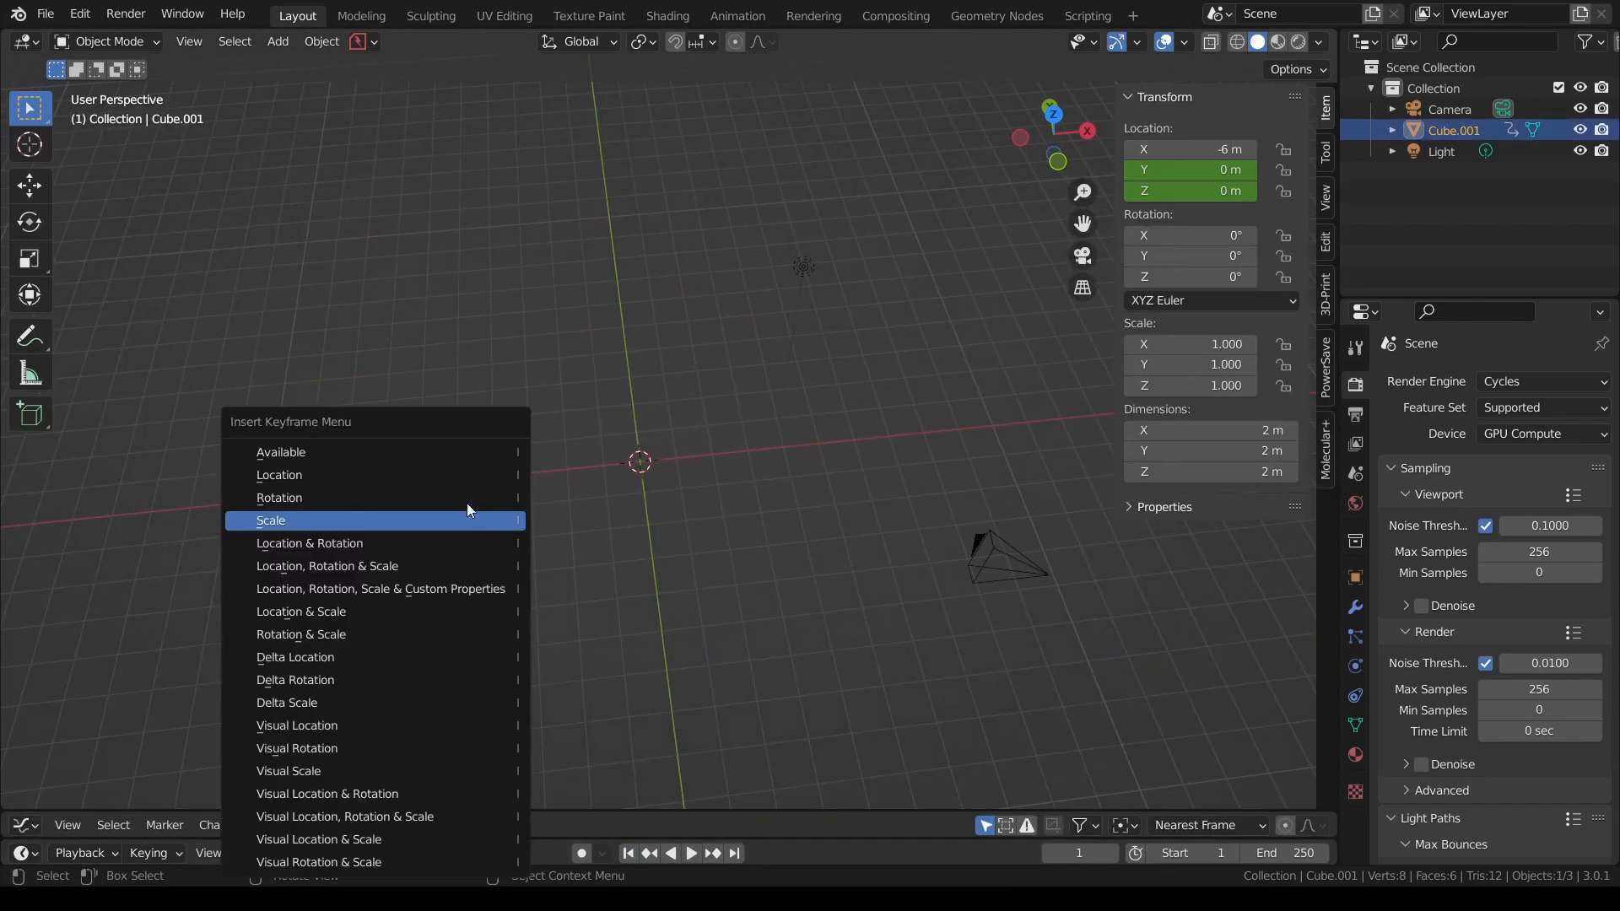
left_click(449, 477)
key("g")
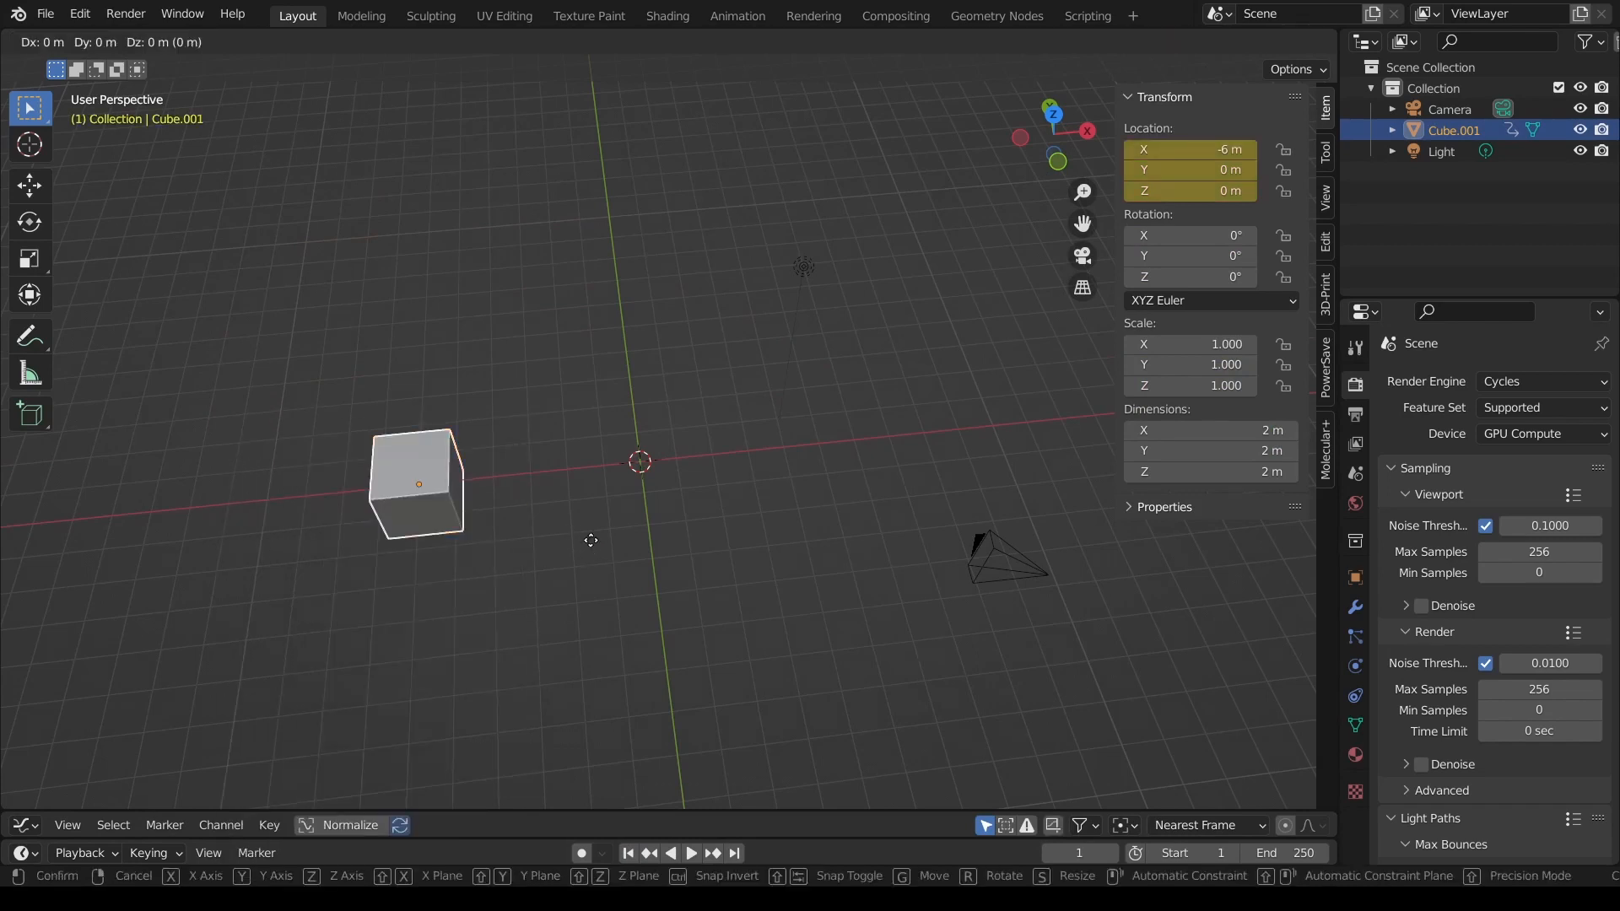
key("x")
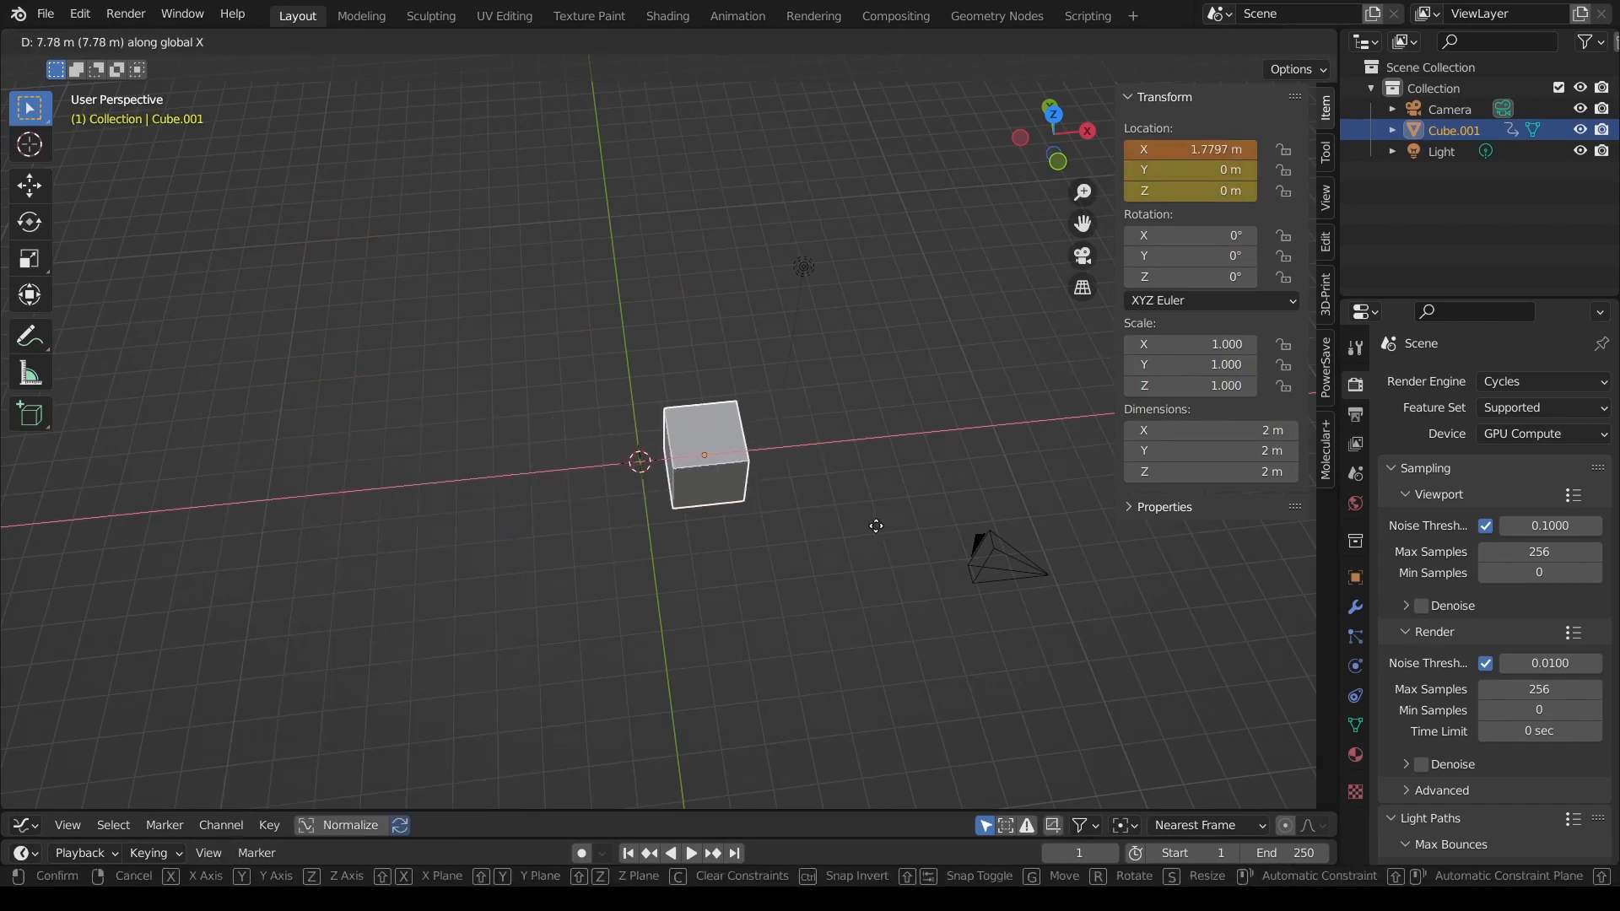
key("Escape")
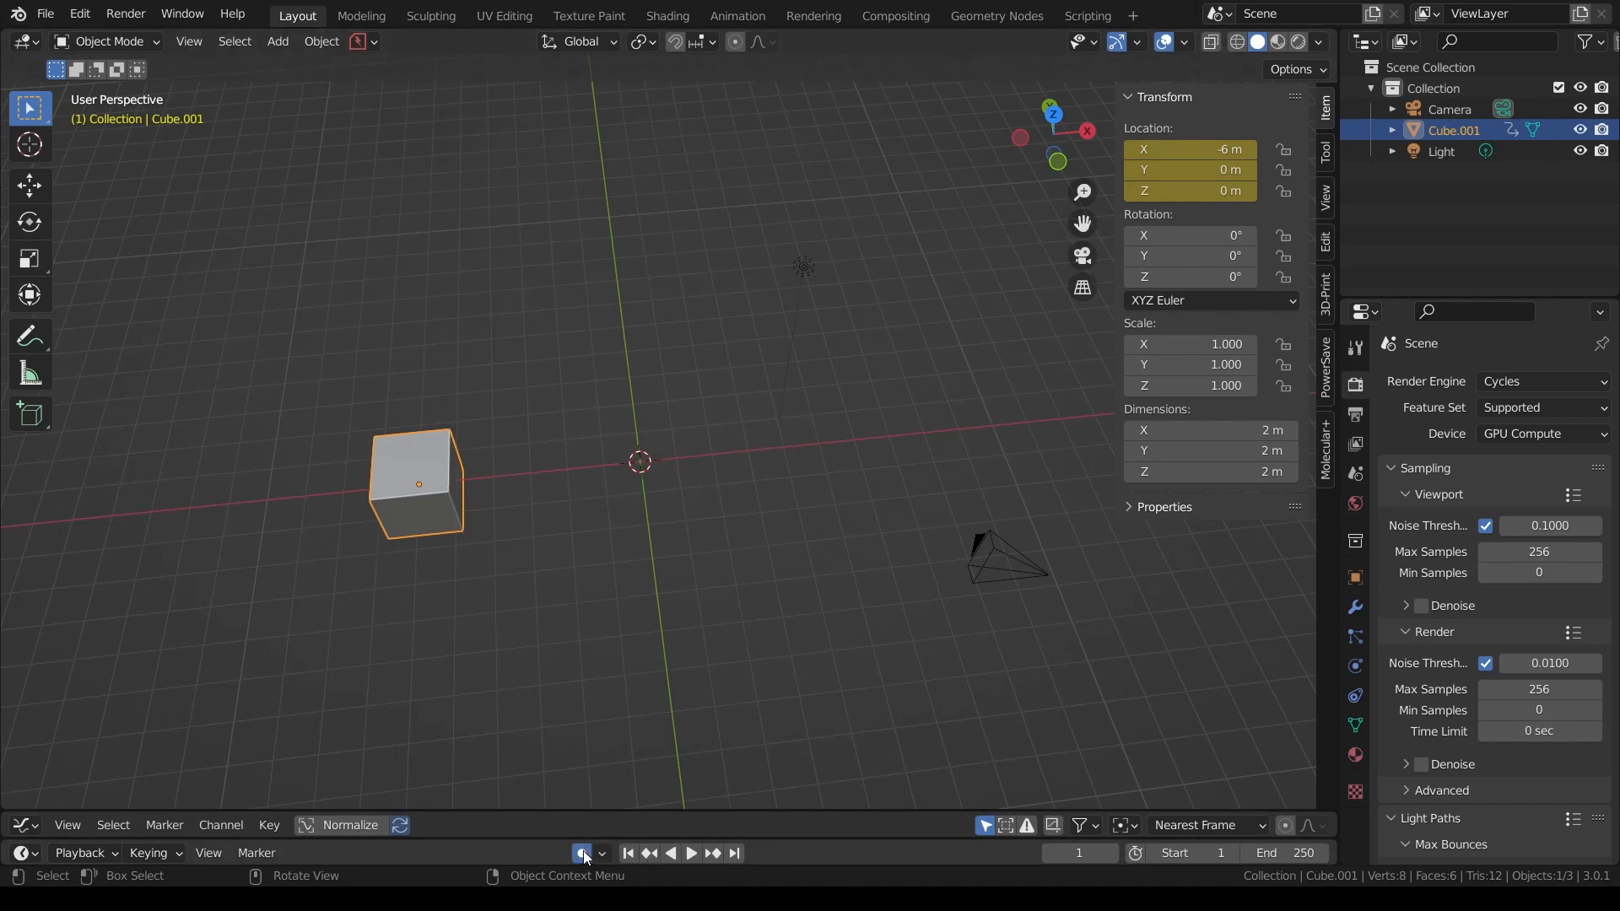
- Turn on auto keying and record keyframes by moving the cube freehand back and forth during playback, stopping at frame 115
key("space")
key("g")
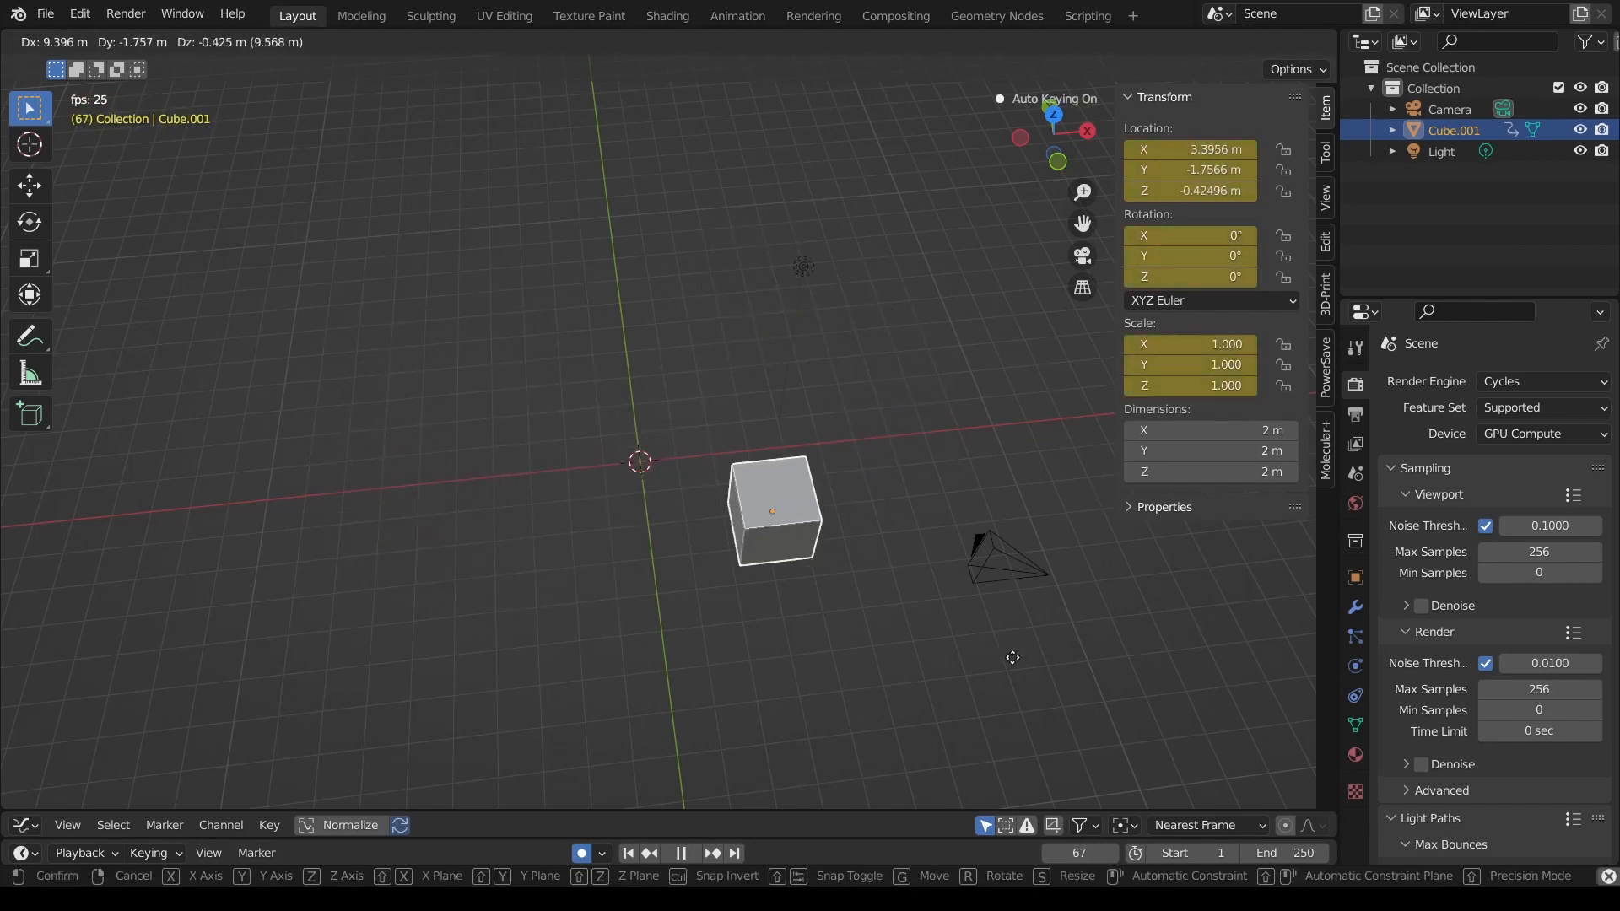
left_click(822, 593)
key("space")
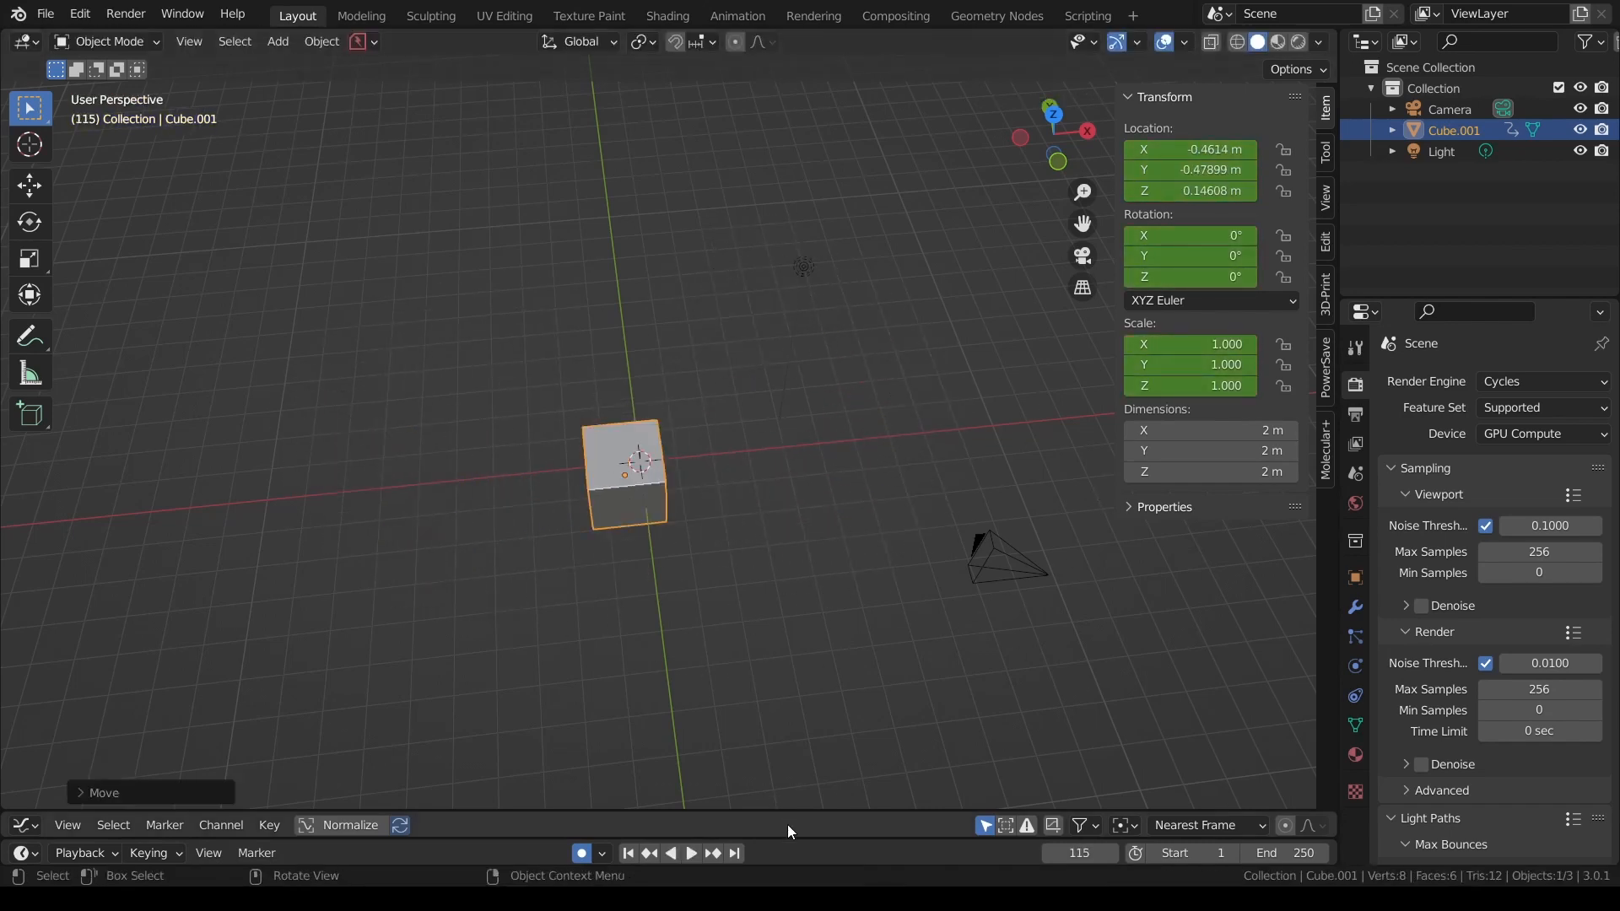
- Enlarge the Graph Editor to show the recorded curves and play the motion from the start, stopping at frame 53
left_click_drag(876, 811, 918, 292)
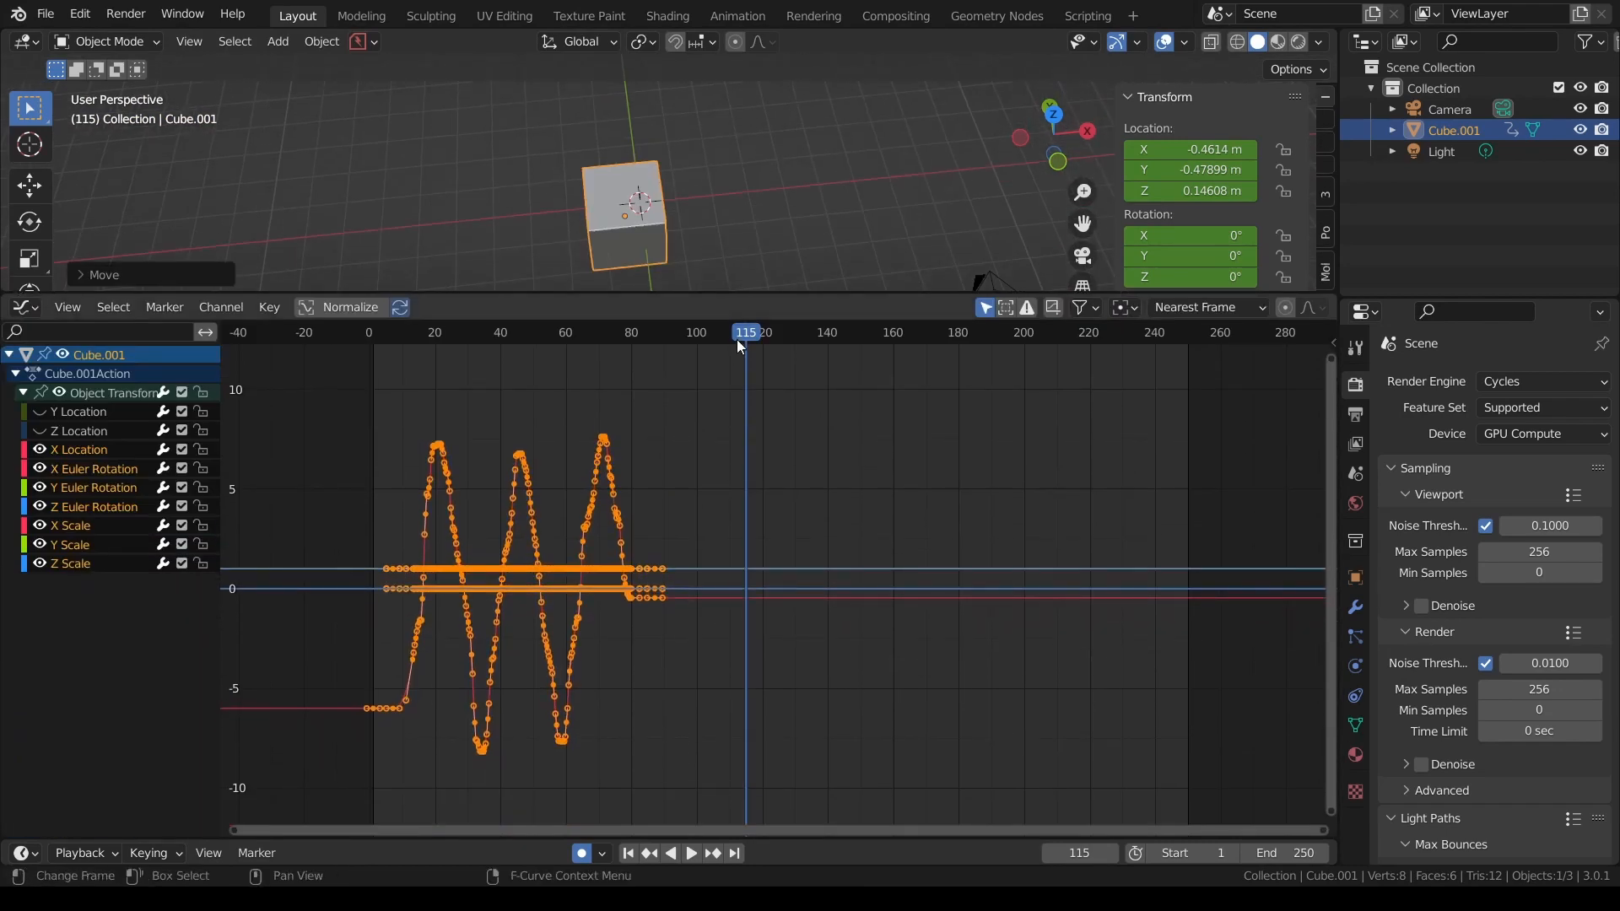
left_click_drag(737, 339, 356, 367)
key("space")
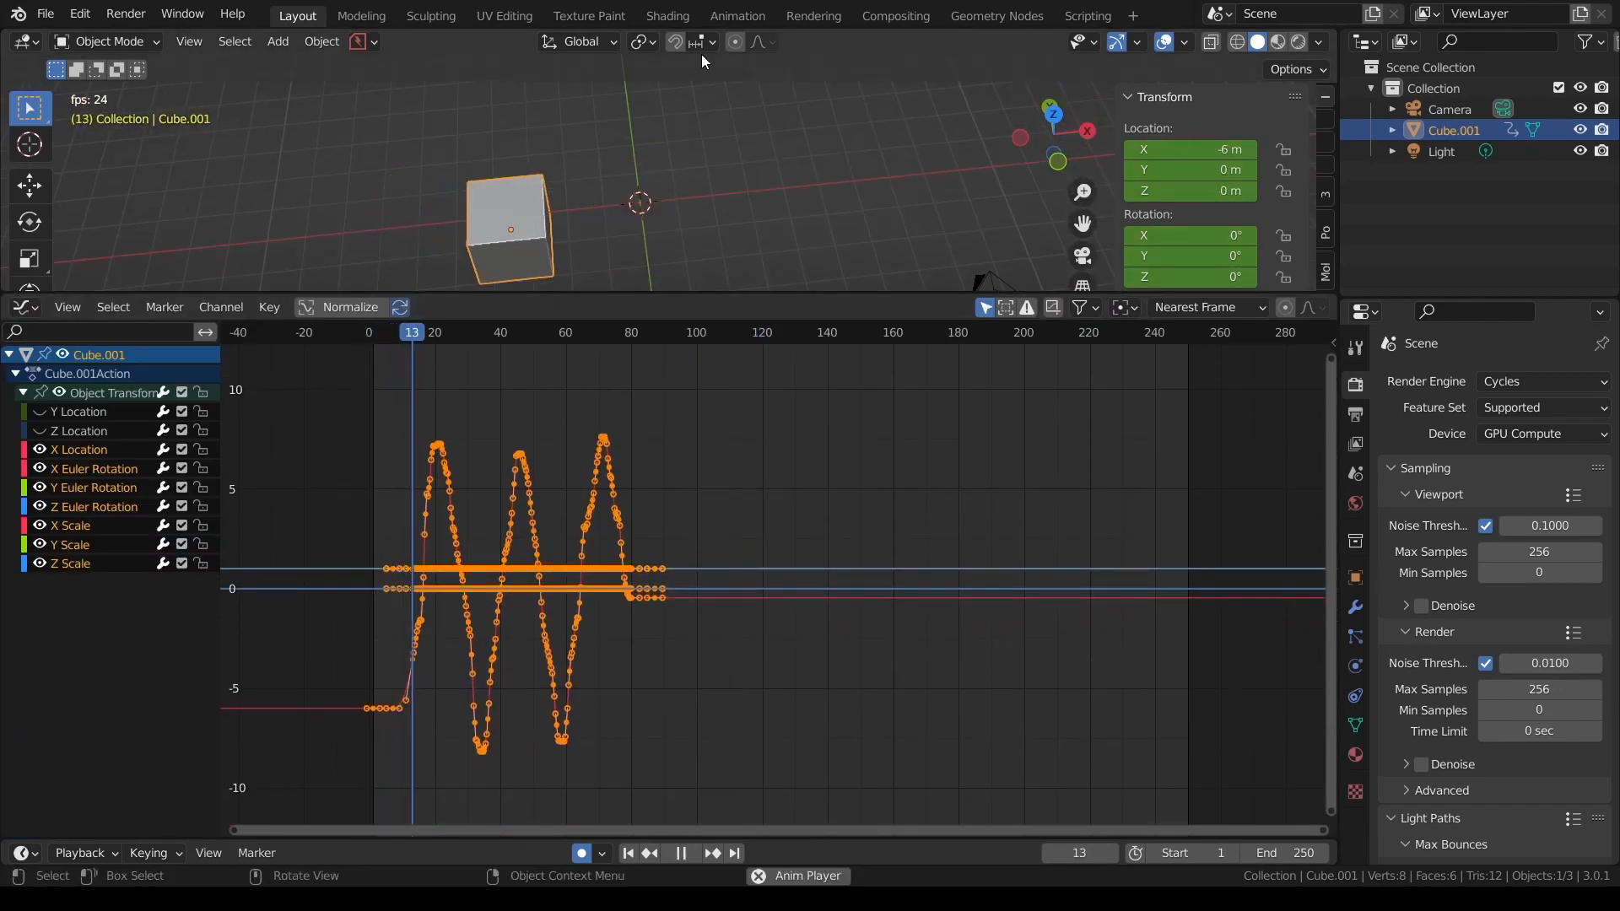
key("space")
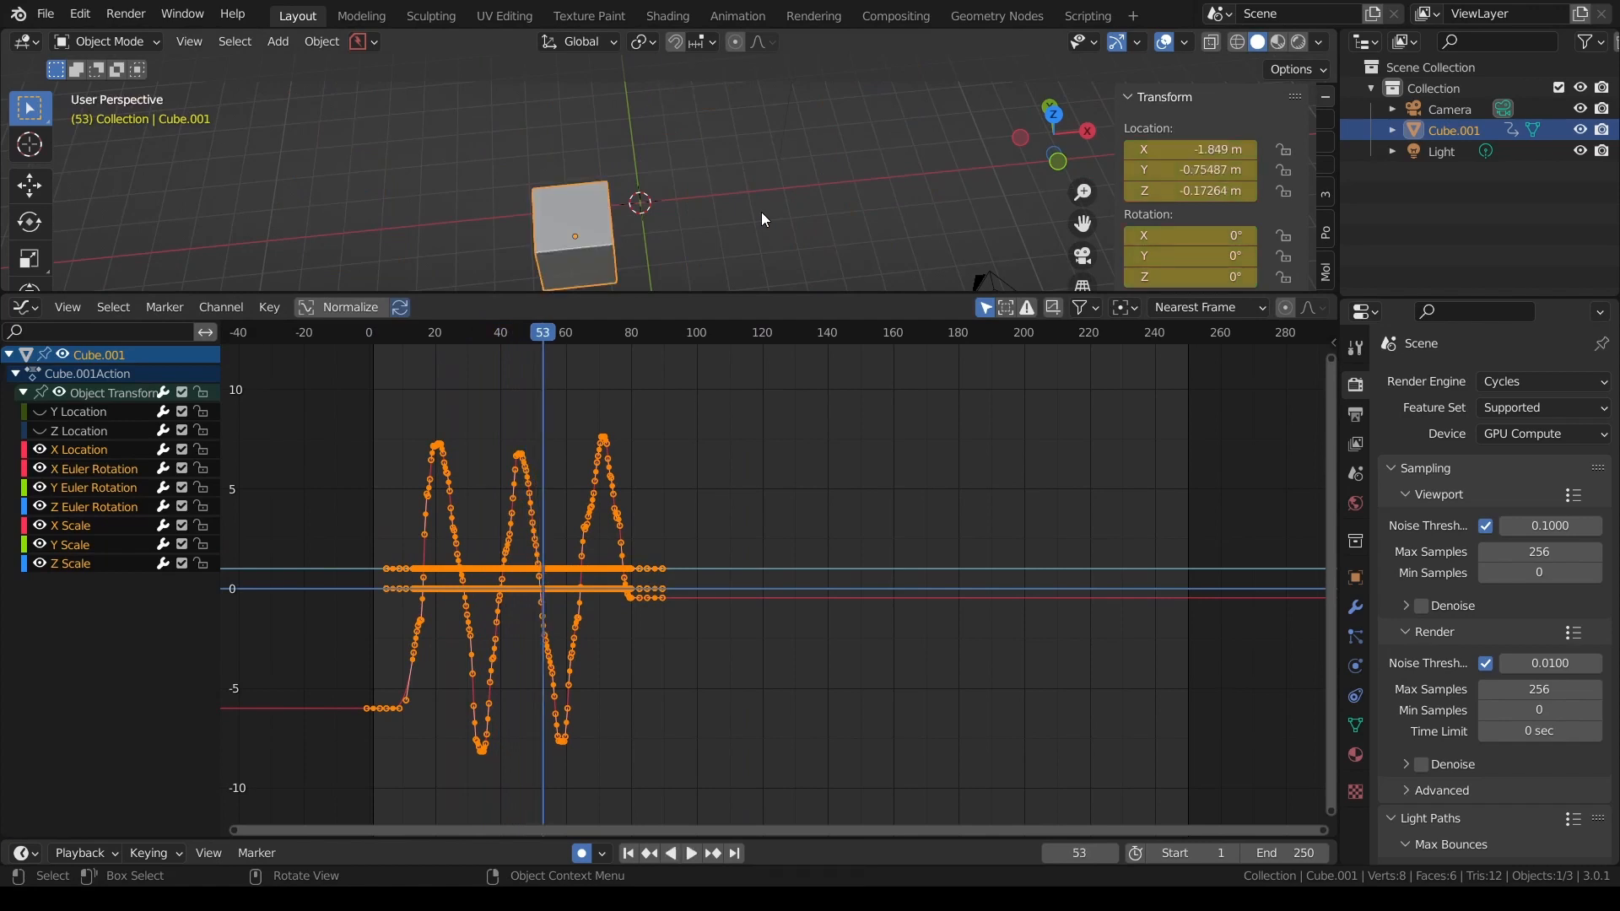
- Deselect and reselect the cube, turn off auto keying and replay the recorded motion to frame 58
left_click(429, 210)
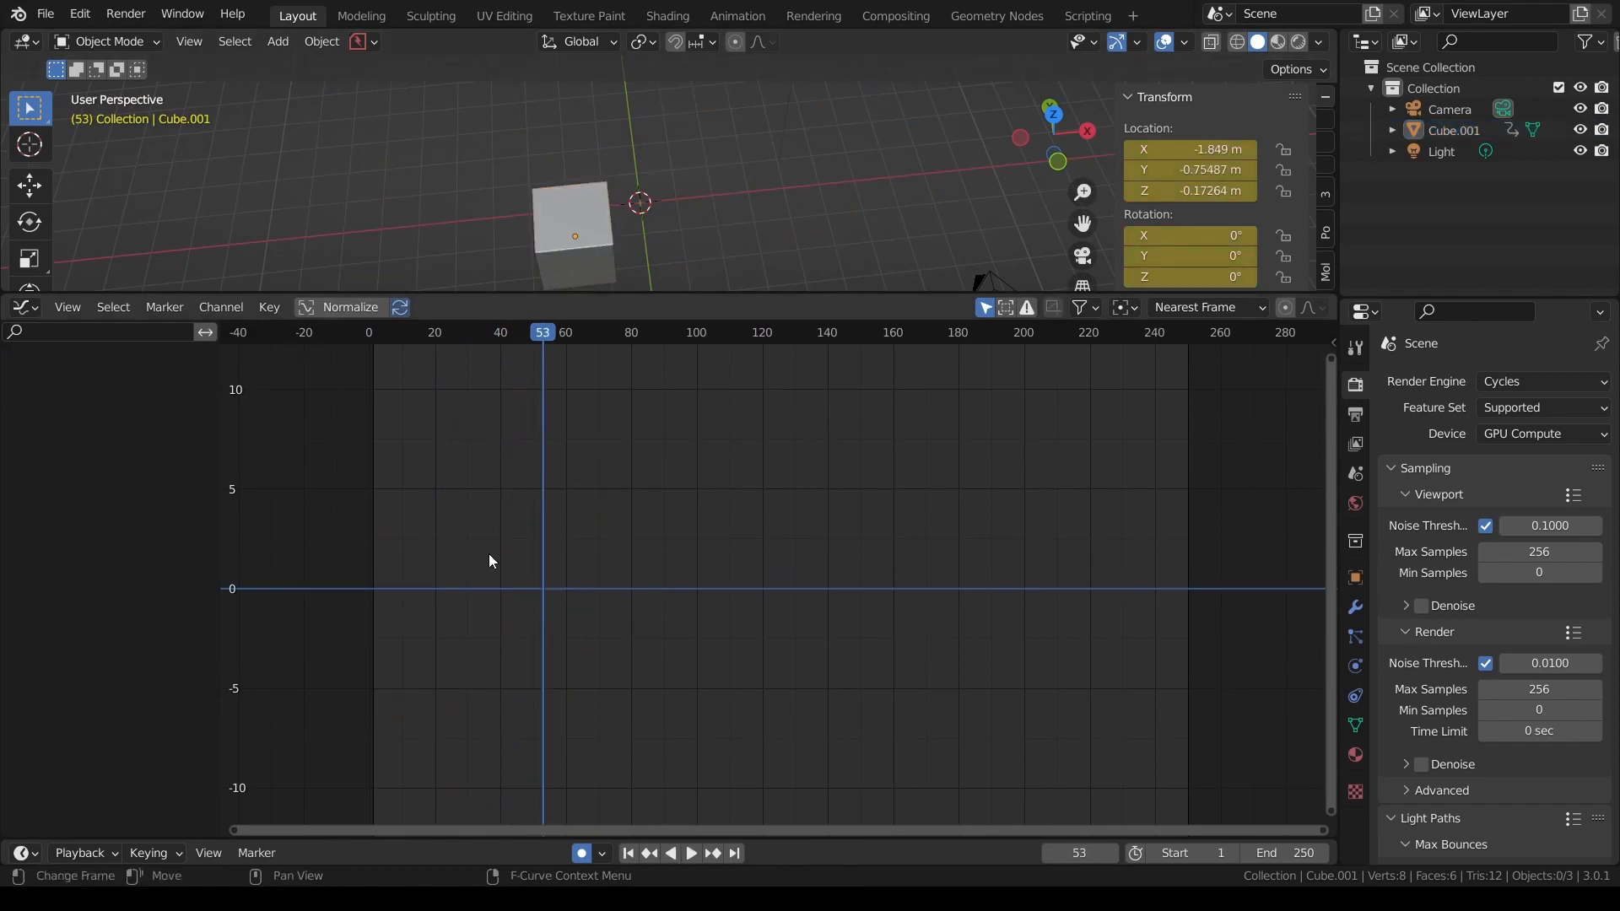
left_click(580, 243)
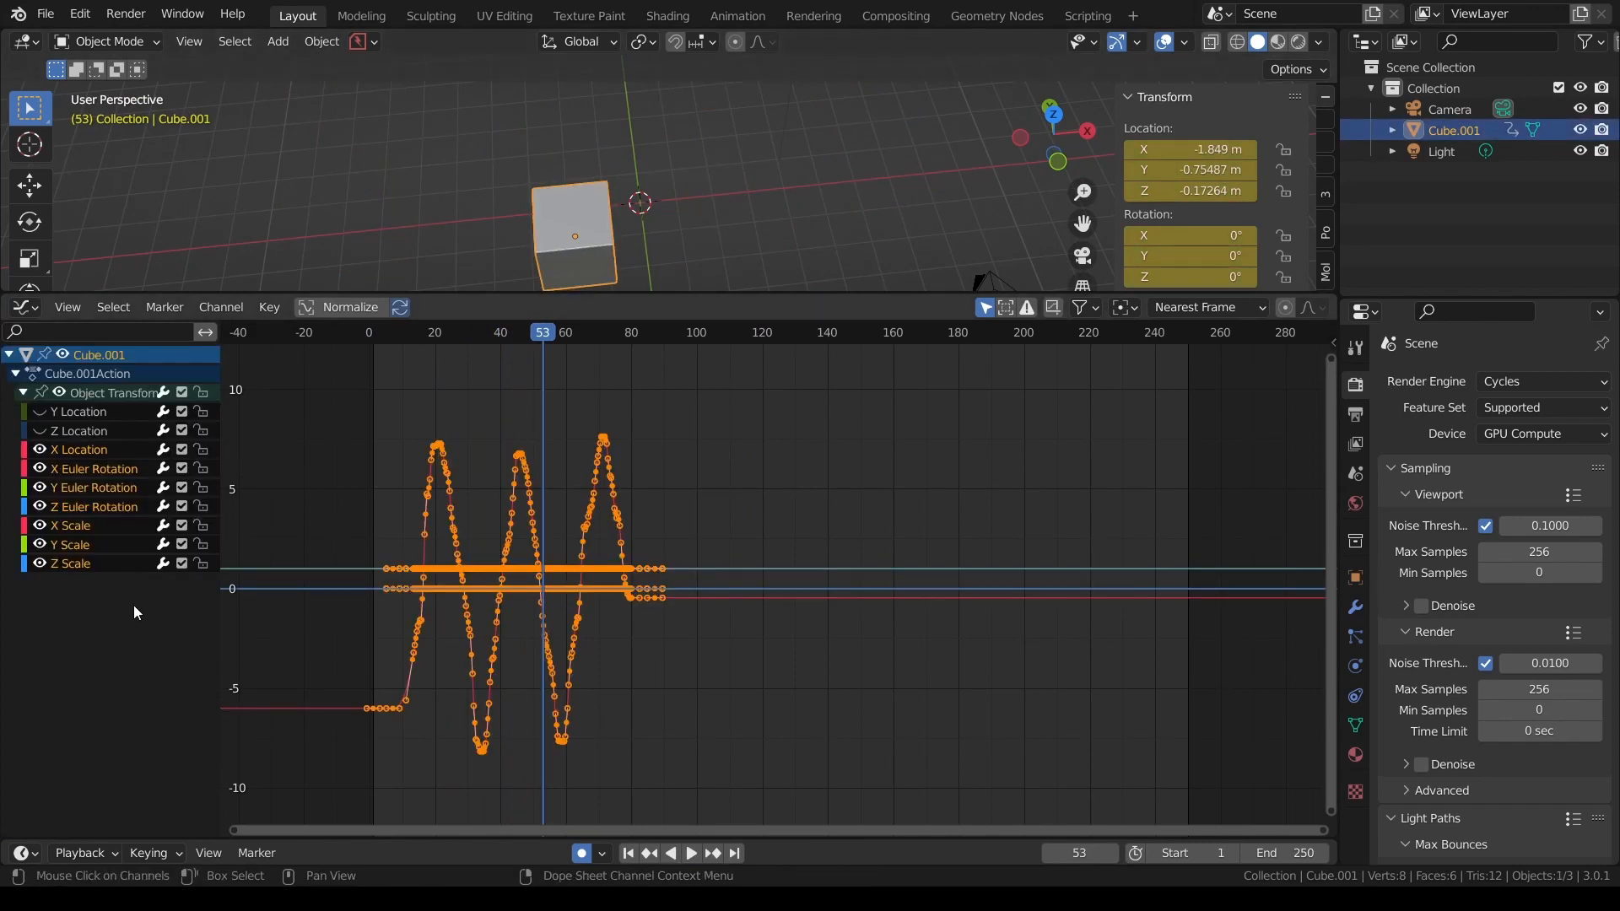
left_click(582, 853)
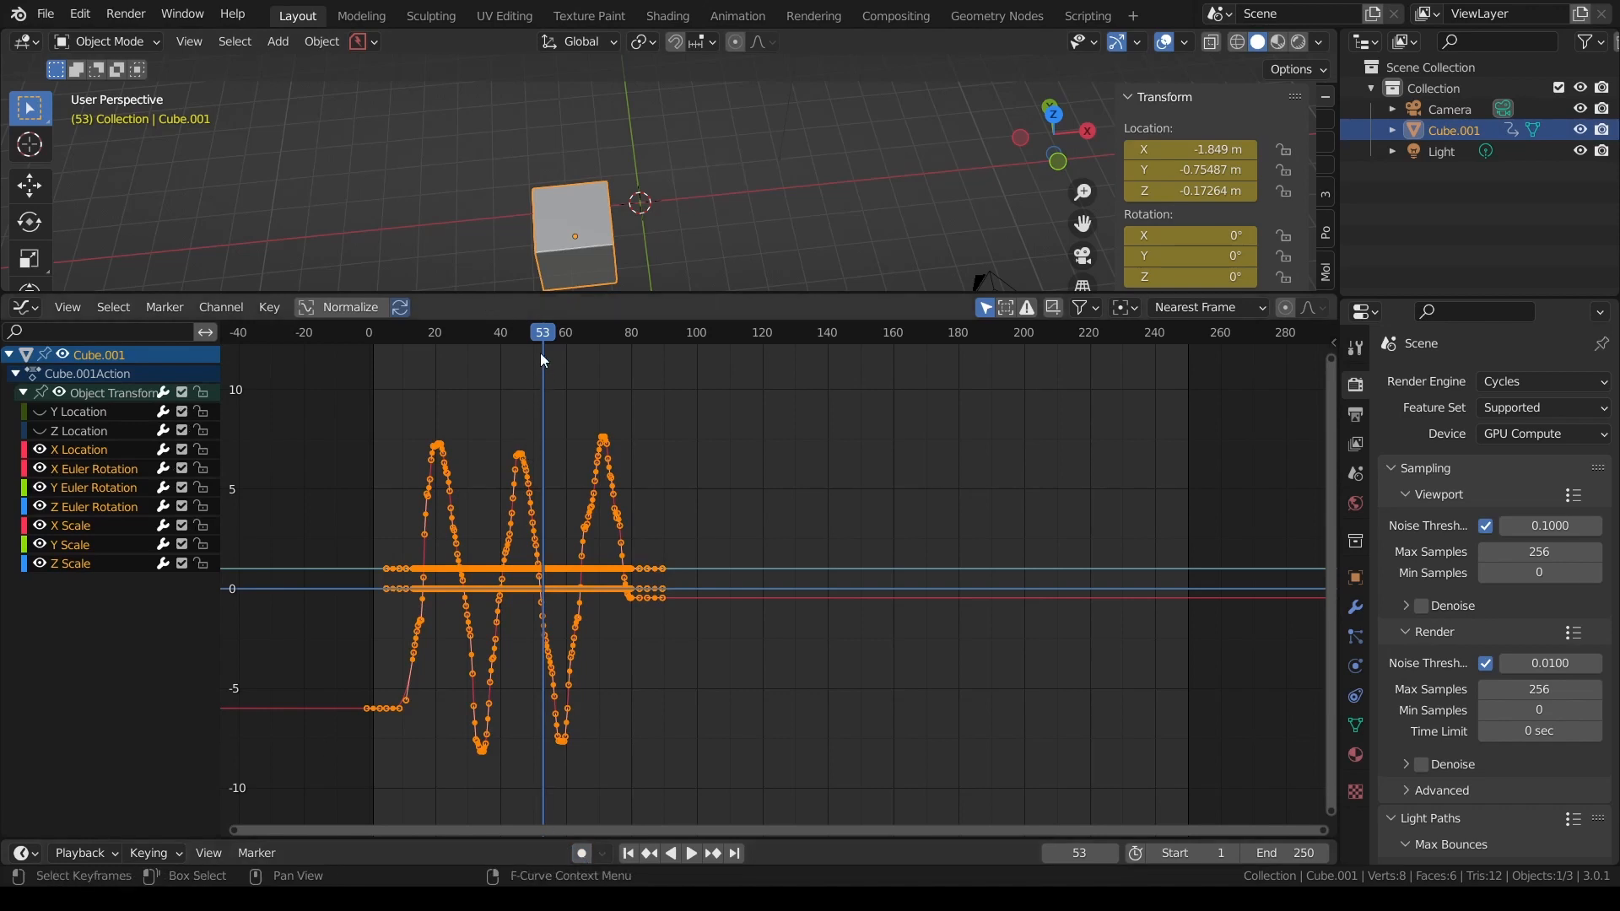
left_click_drag(540, 341, 389, 363)
key("space")
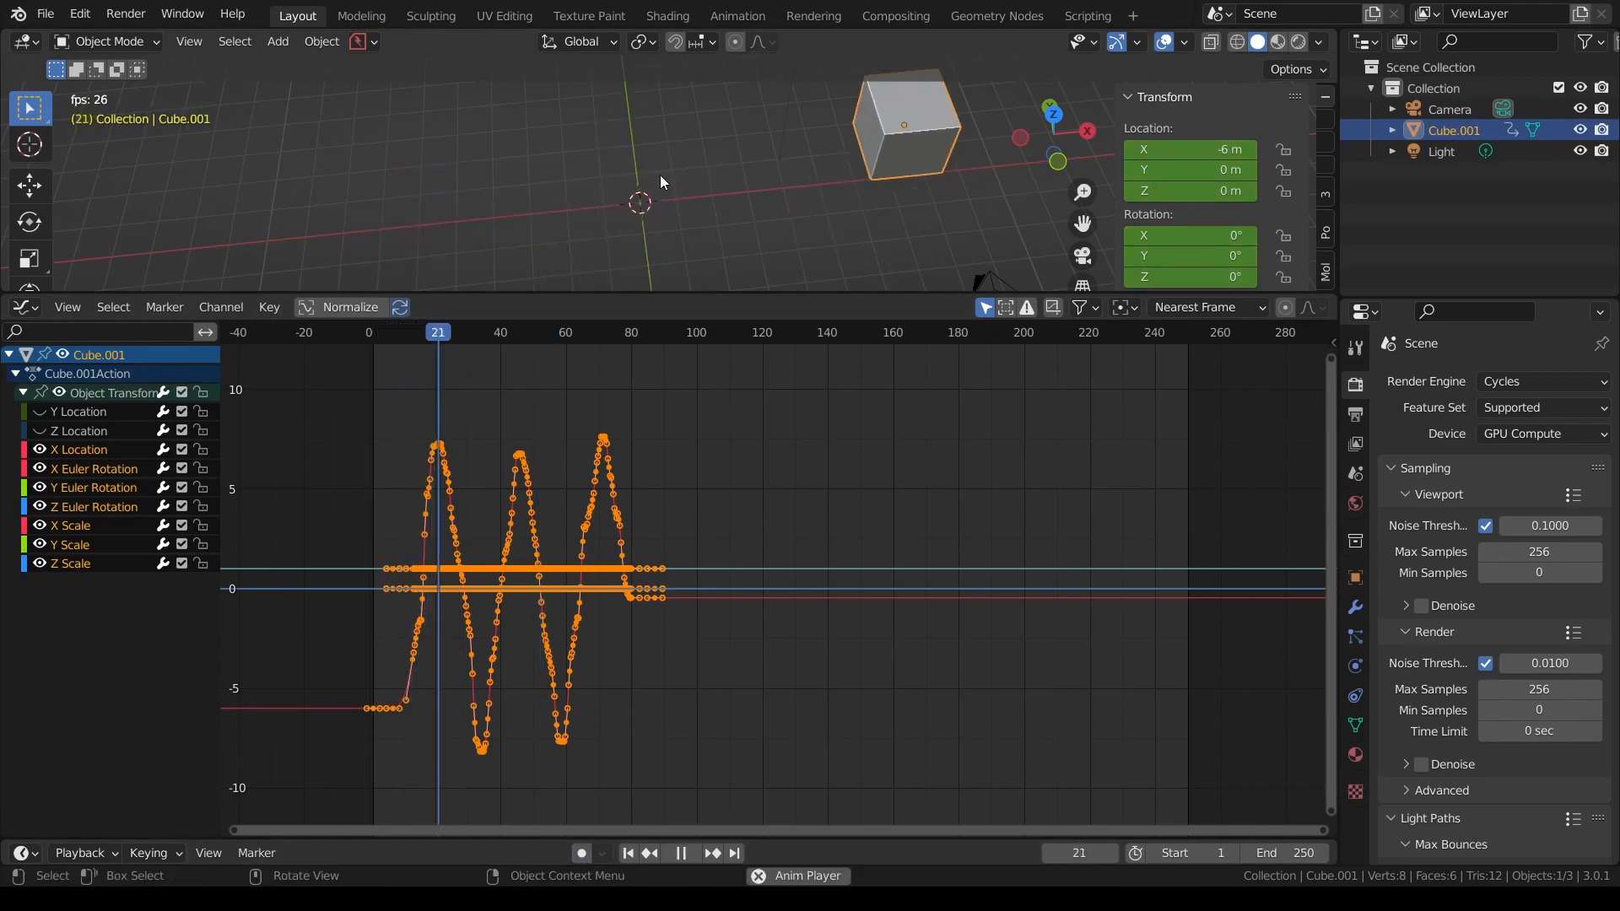
key("space")
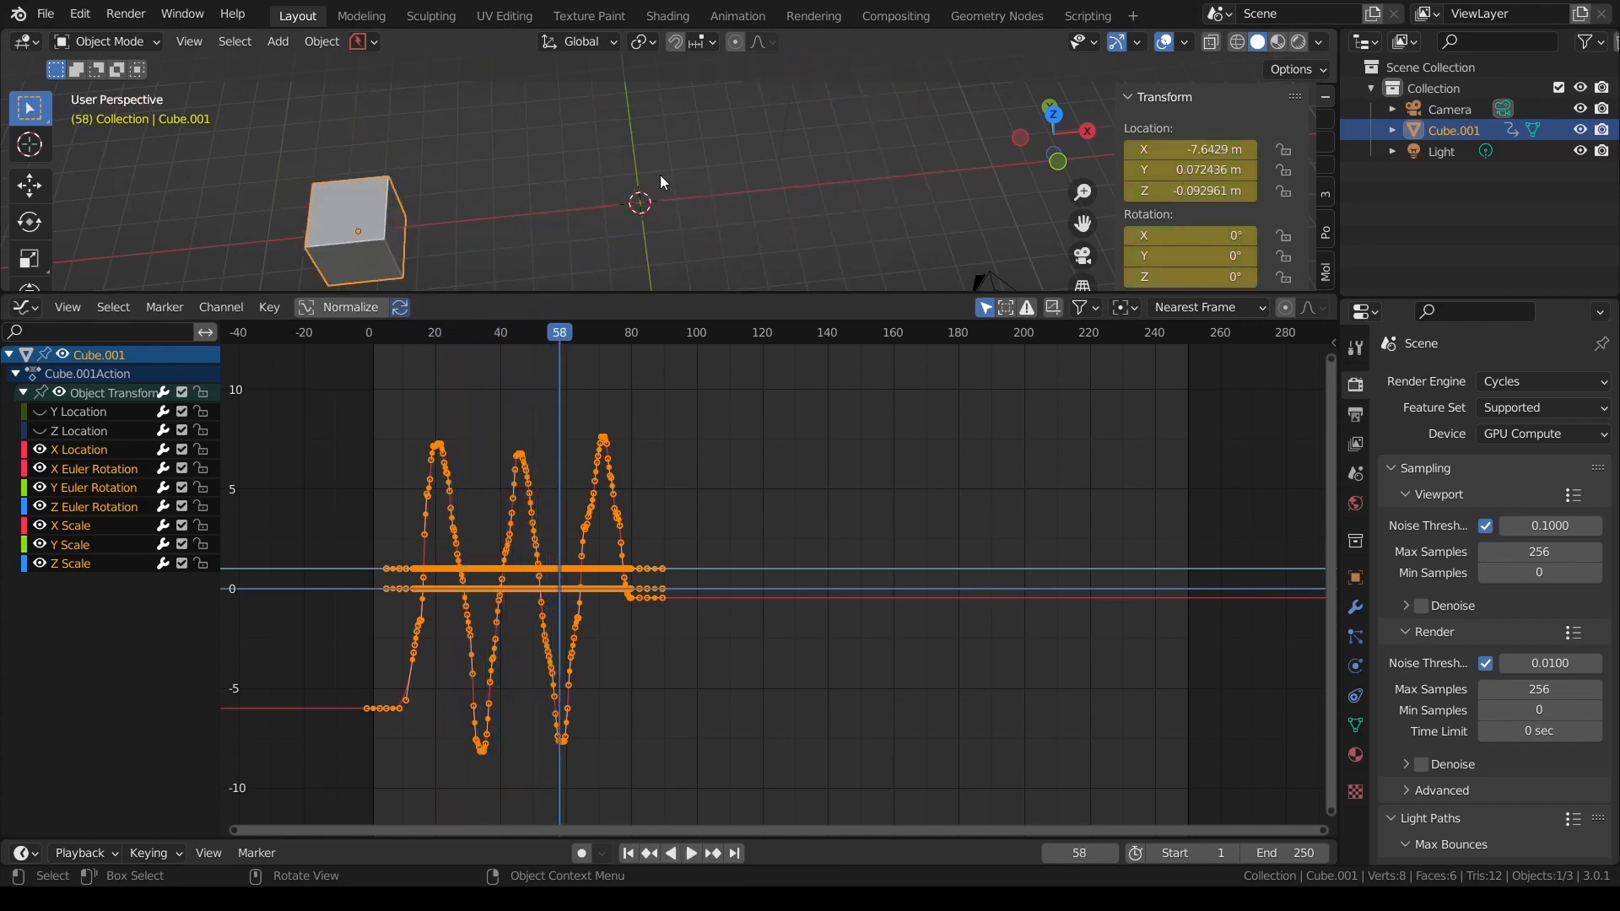
- Hide every curve except X Location and replay the recorded motion from the start, stopping at frame 76
left_click(88, 449)
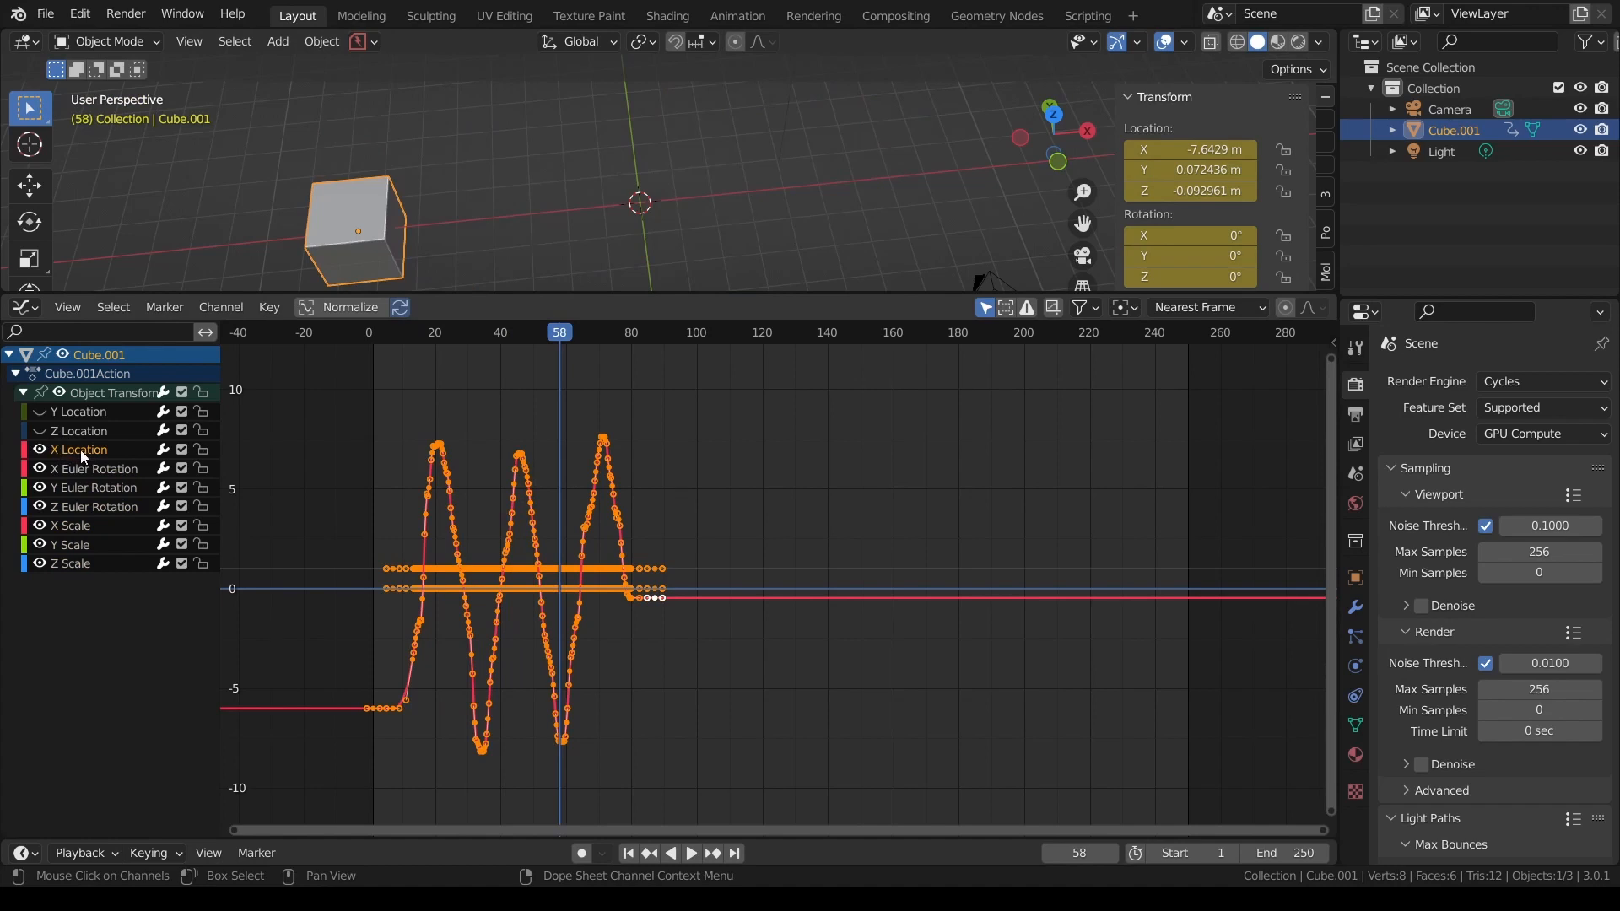
key("shift+h")
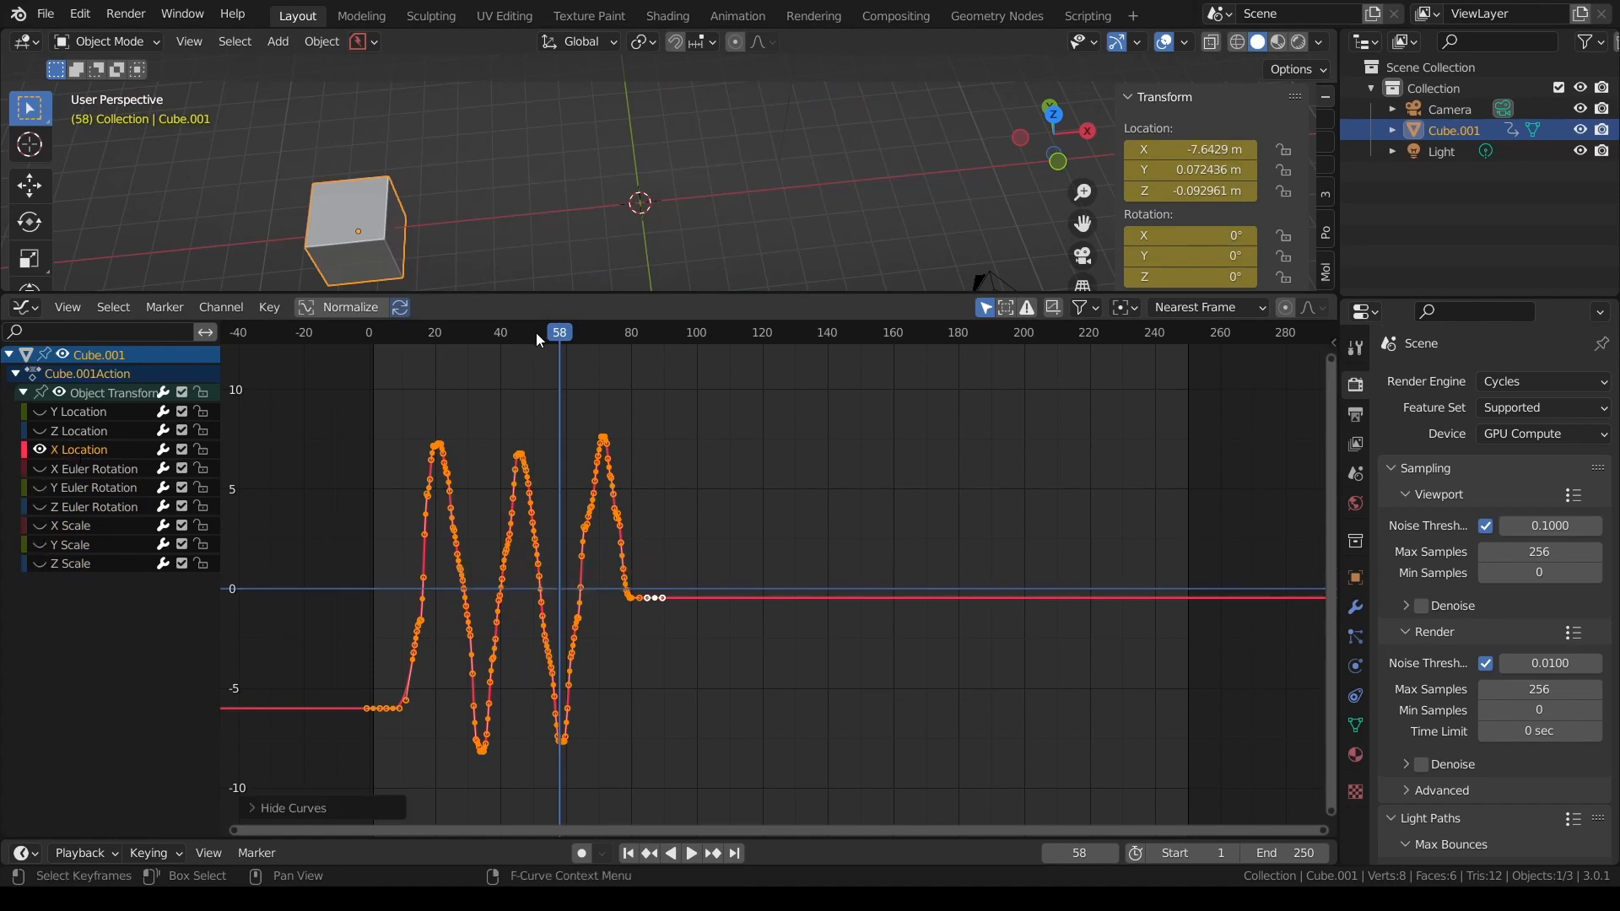
key("space")
left_click_drag(566, 338, 361, 356)
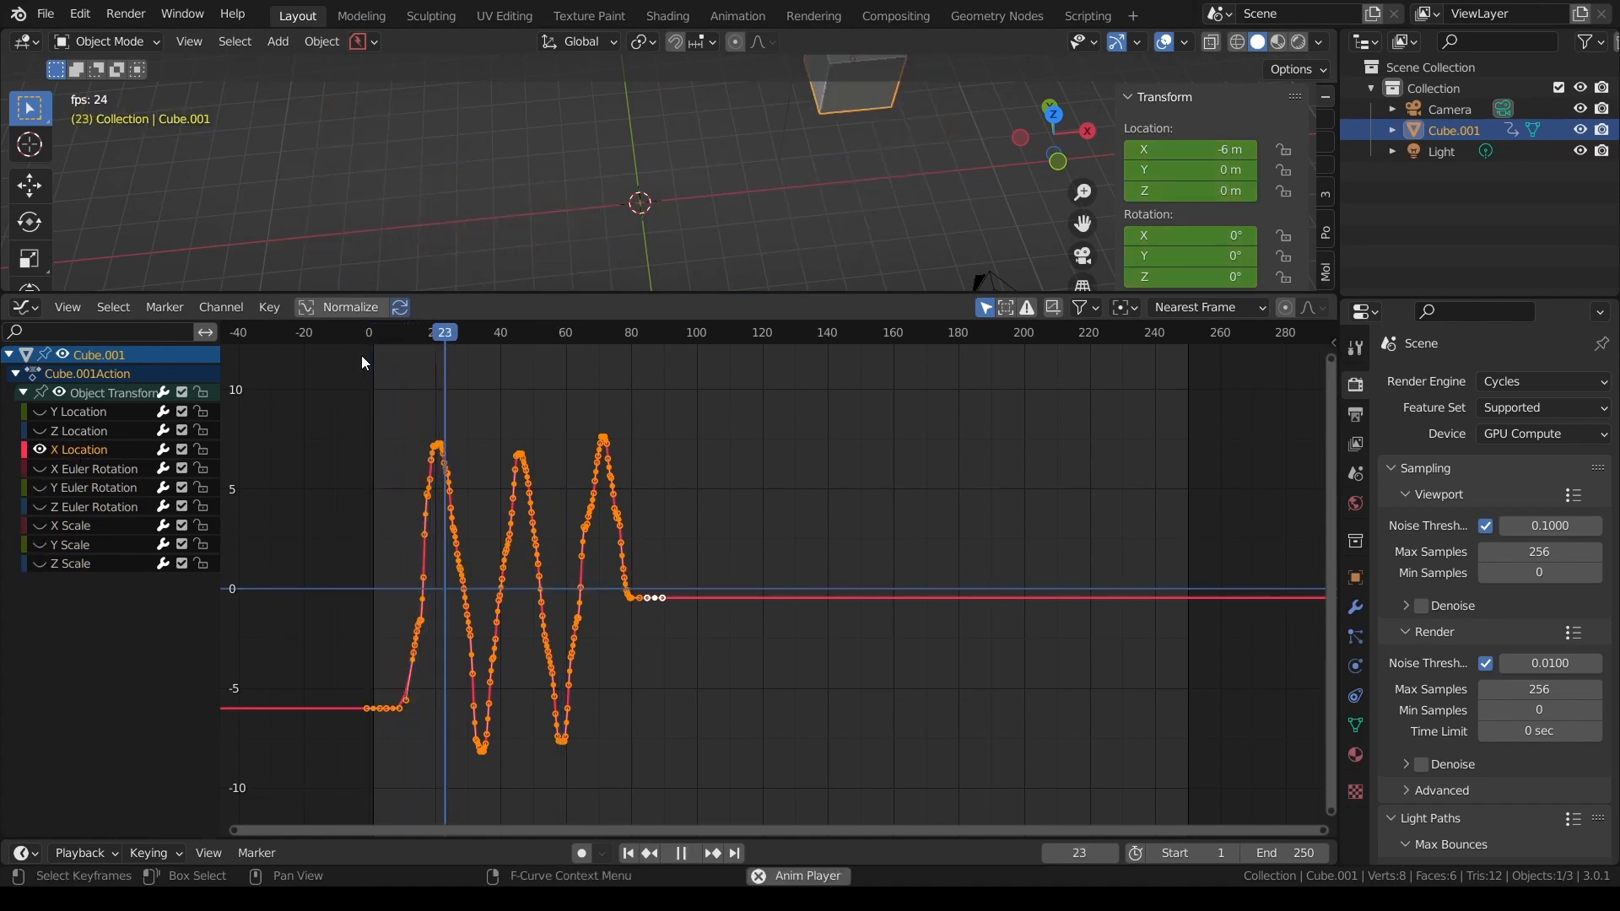
key("space")
key("space")
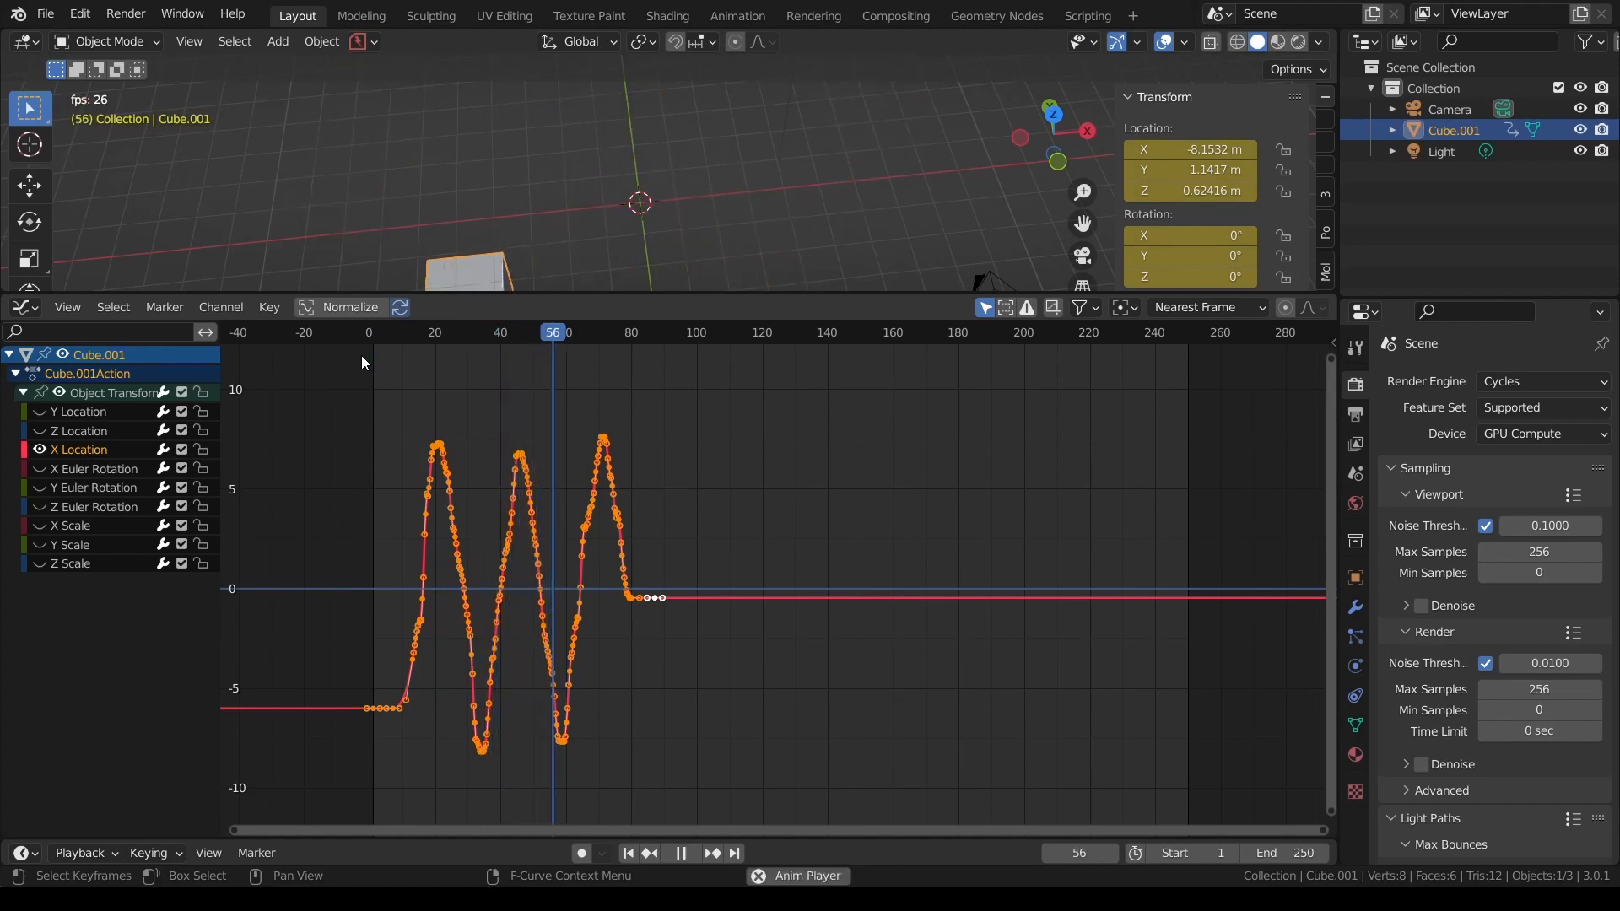
key("space")
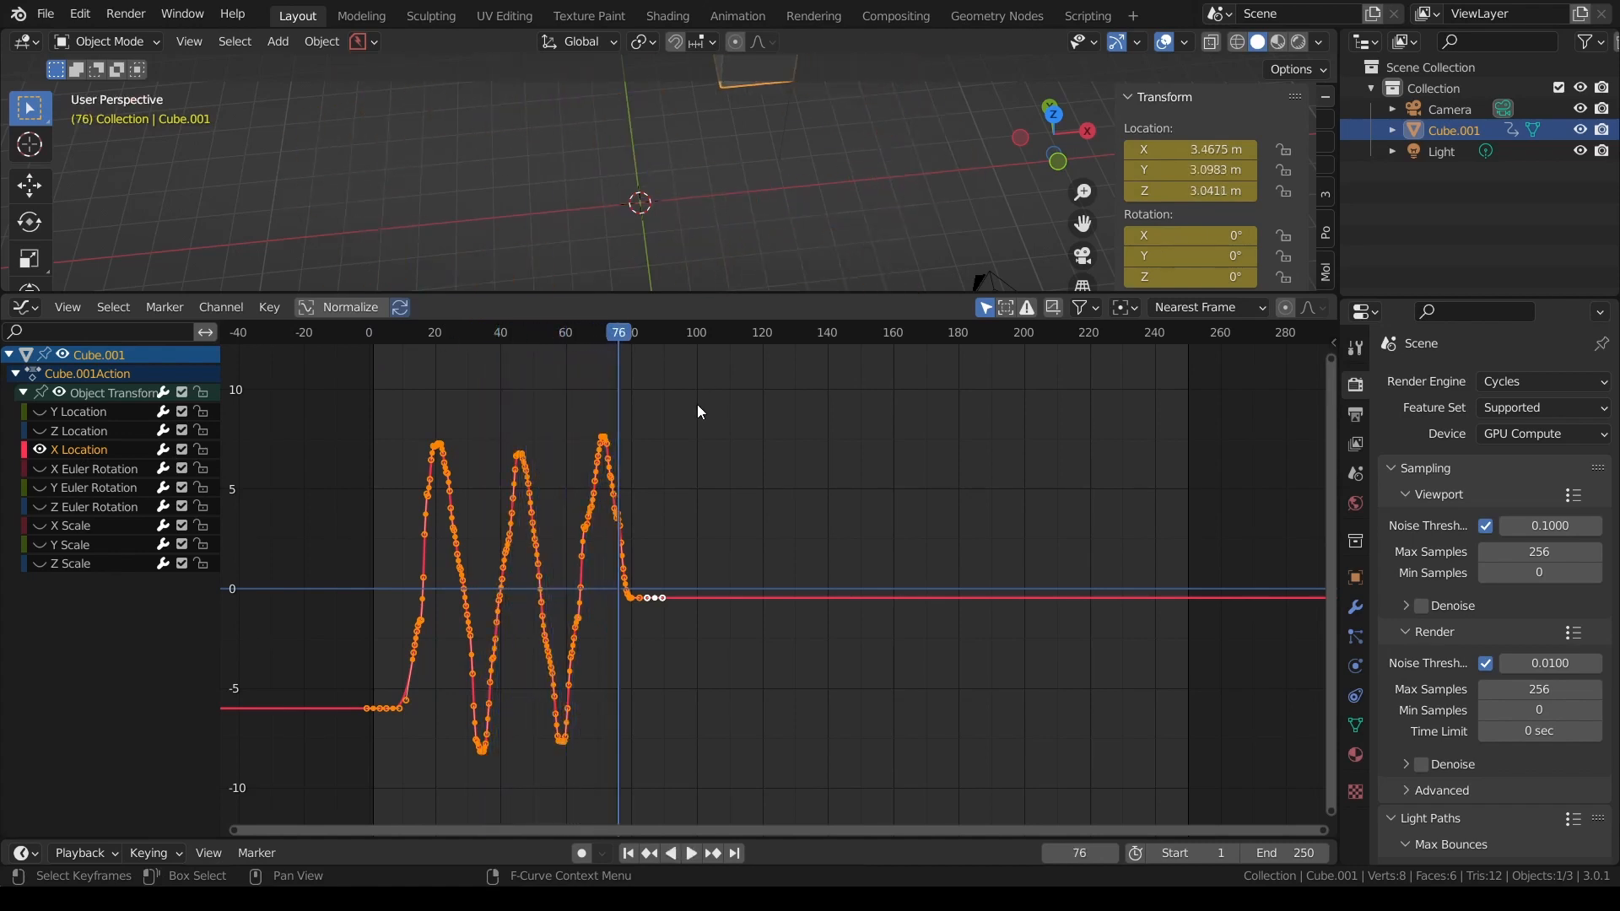
- Disable every channel except X Location and play the animation from the start to preview the cube's X motion alone
left_click(183, 412)
left_click(182, 430)
left_click_drag(604, 333, 381, 367)
key("space")
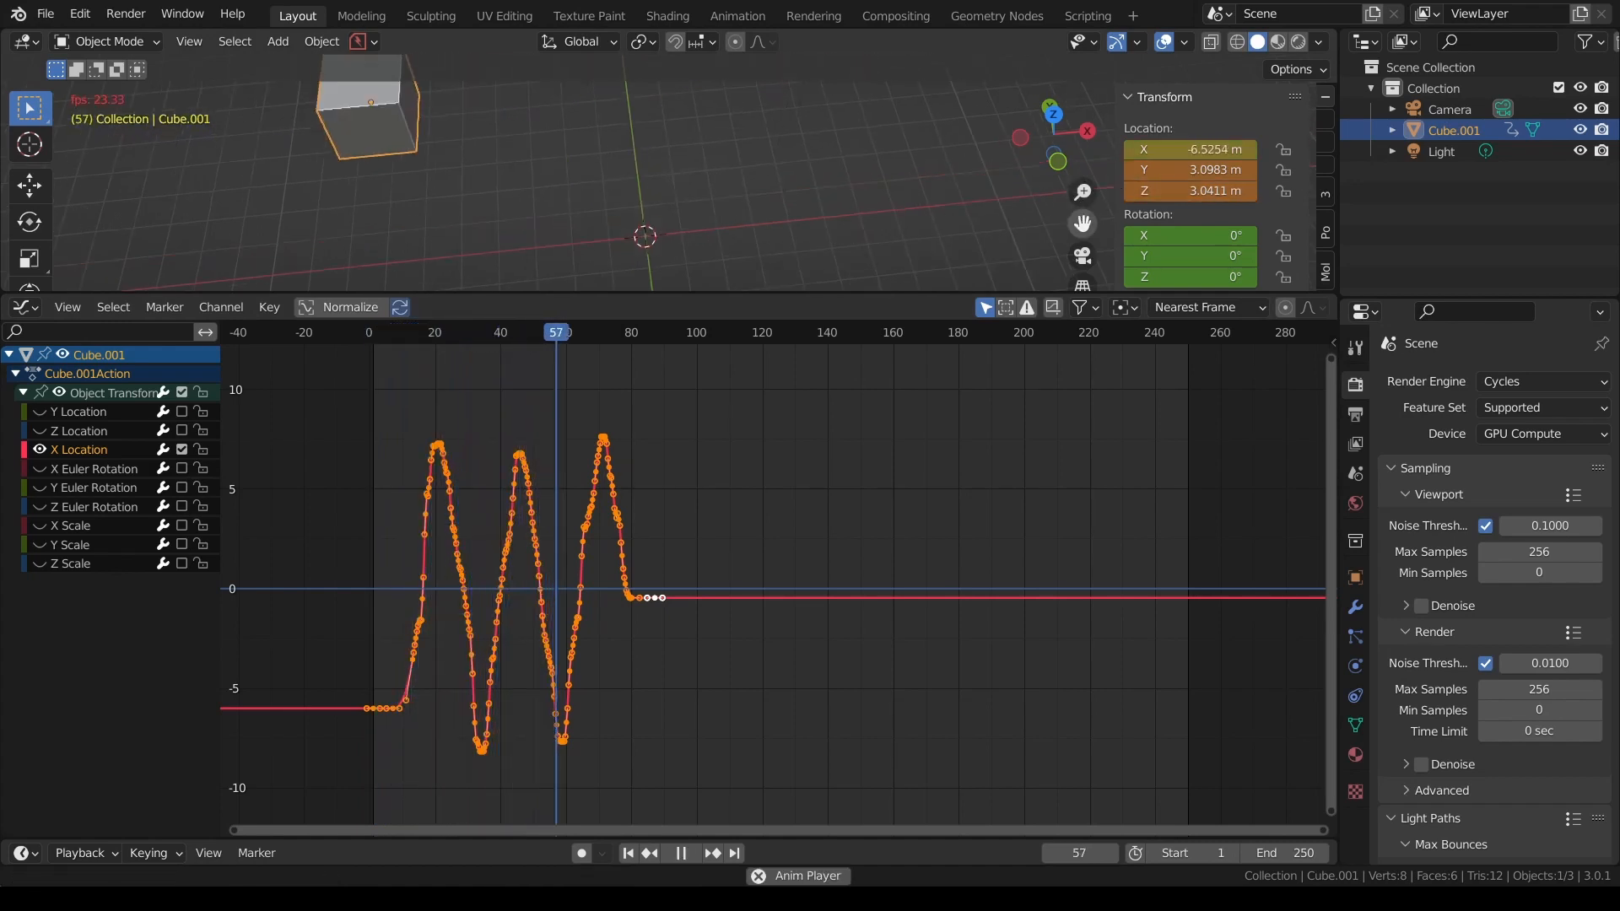
key("space")
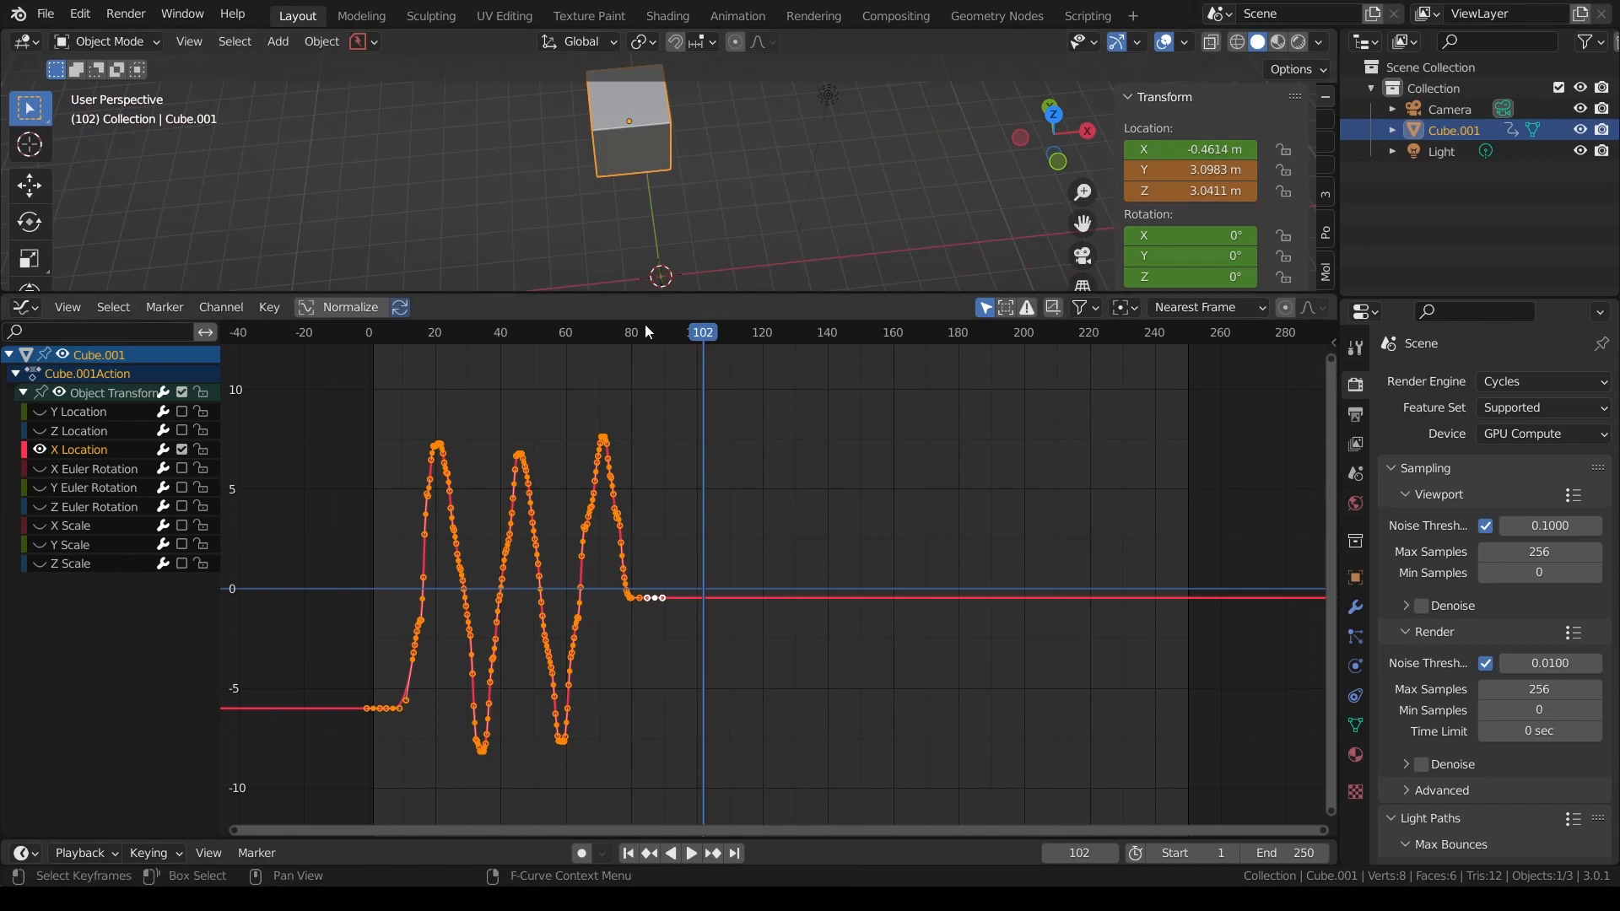
- Enable and show only the Z Location channel instead of X Location, play its motion from frame 1, then go back to frame 6
left_click(182, 451)
left_click(182, 431)
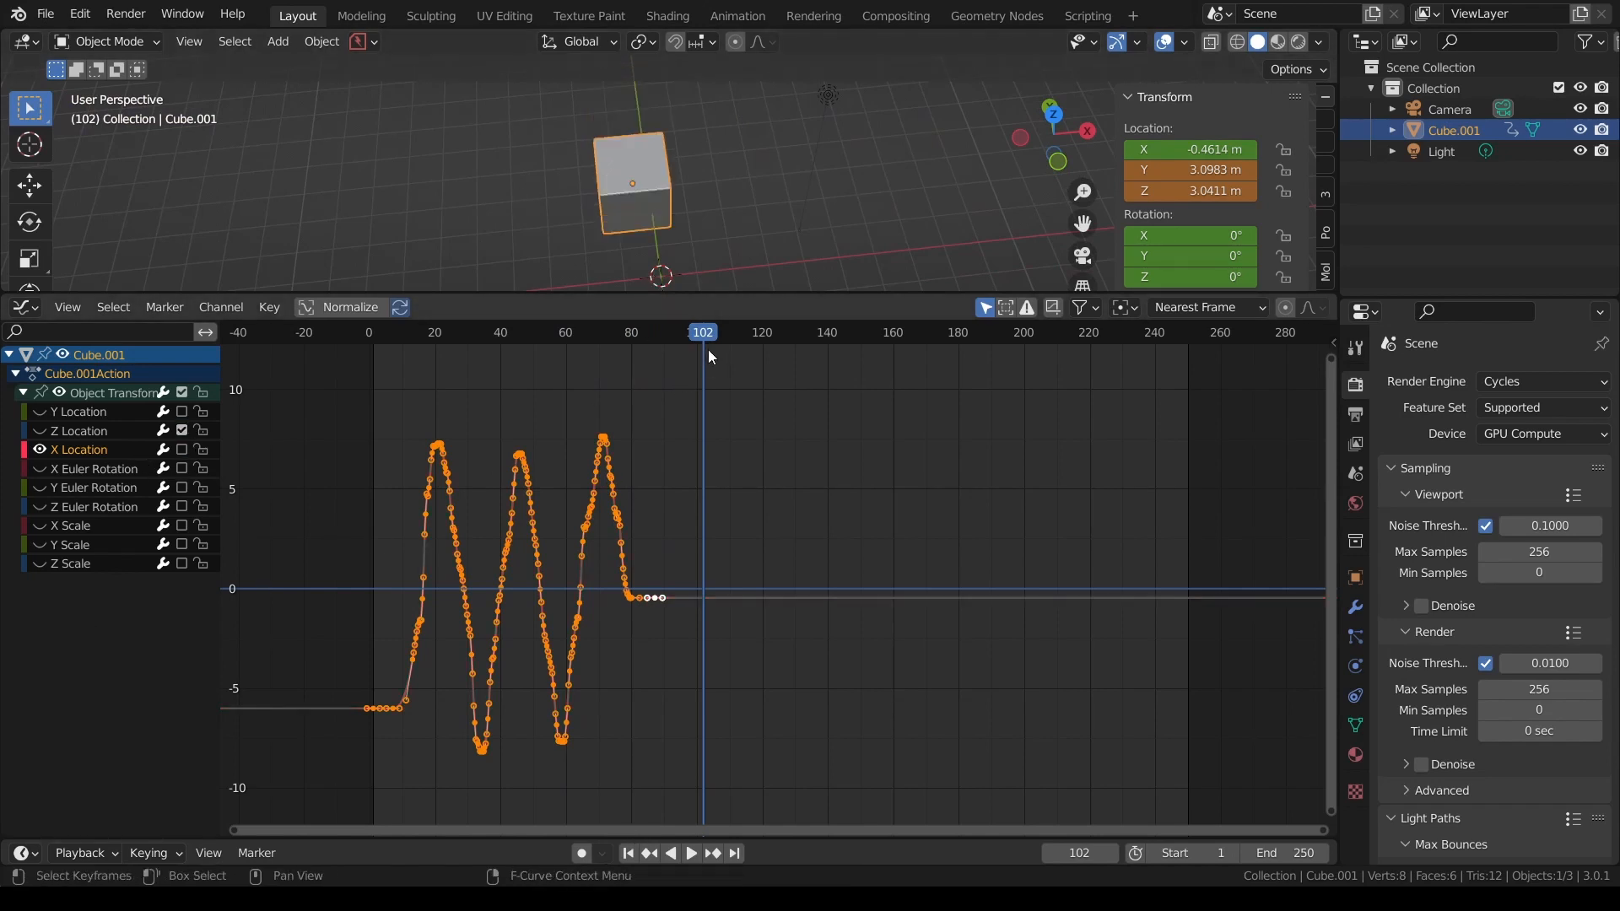
left_click_drag(707, 349, 432, 366)
left_click_drag(705, 334, 372, 367)
left_click(39, 431)
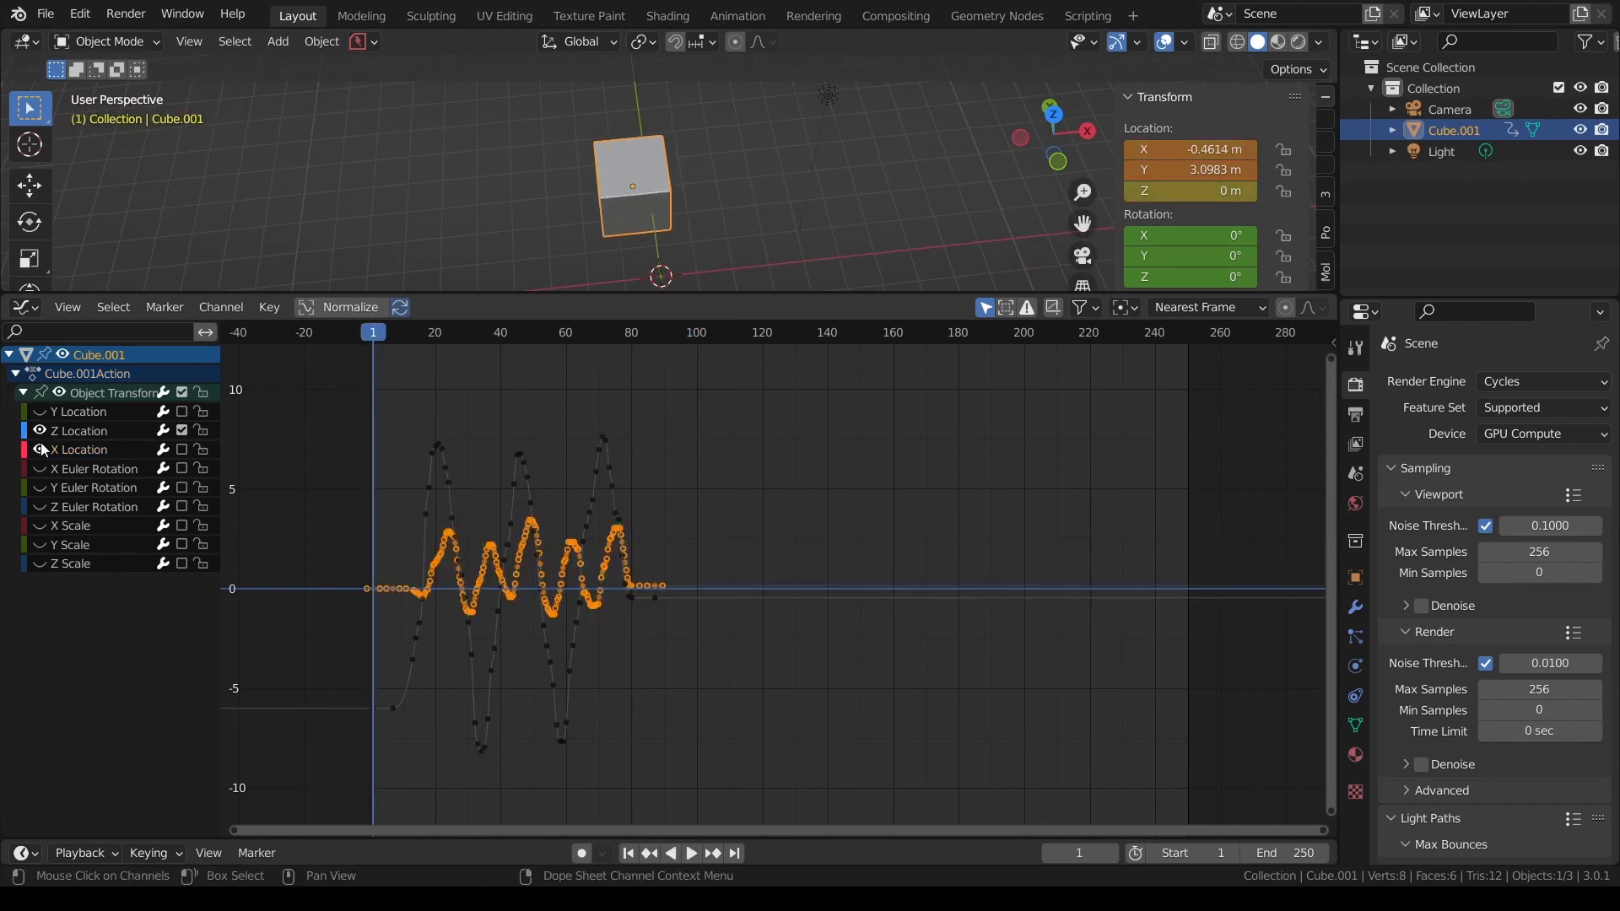
left_click(39, 450)
key("space")
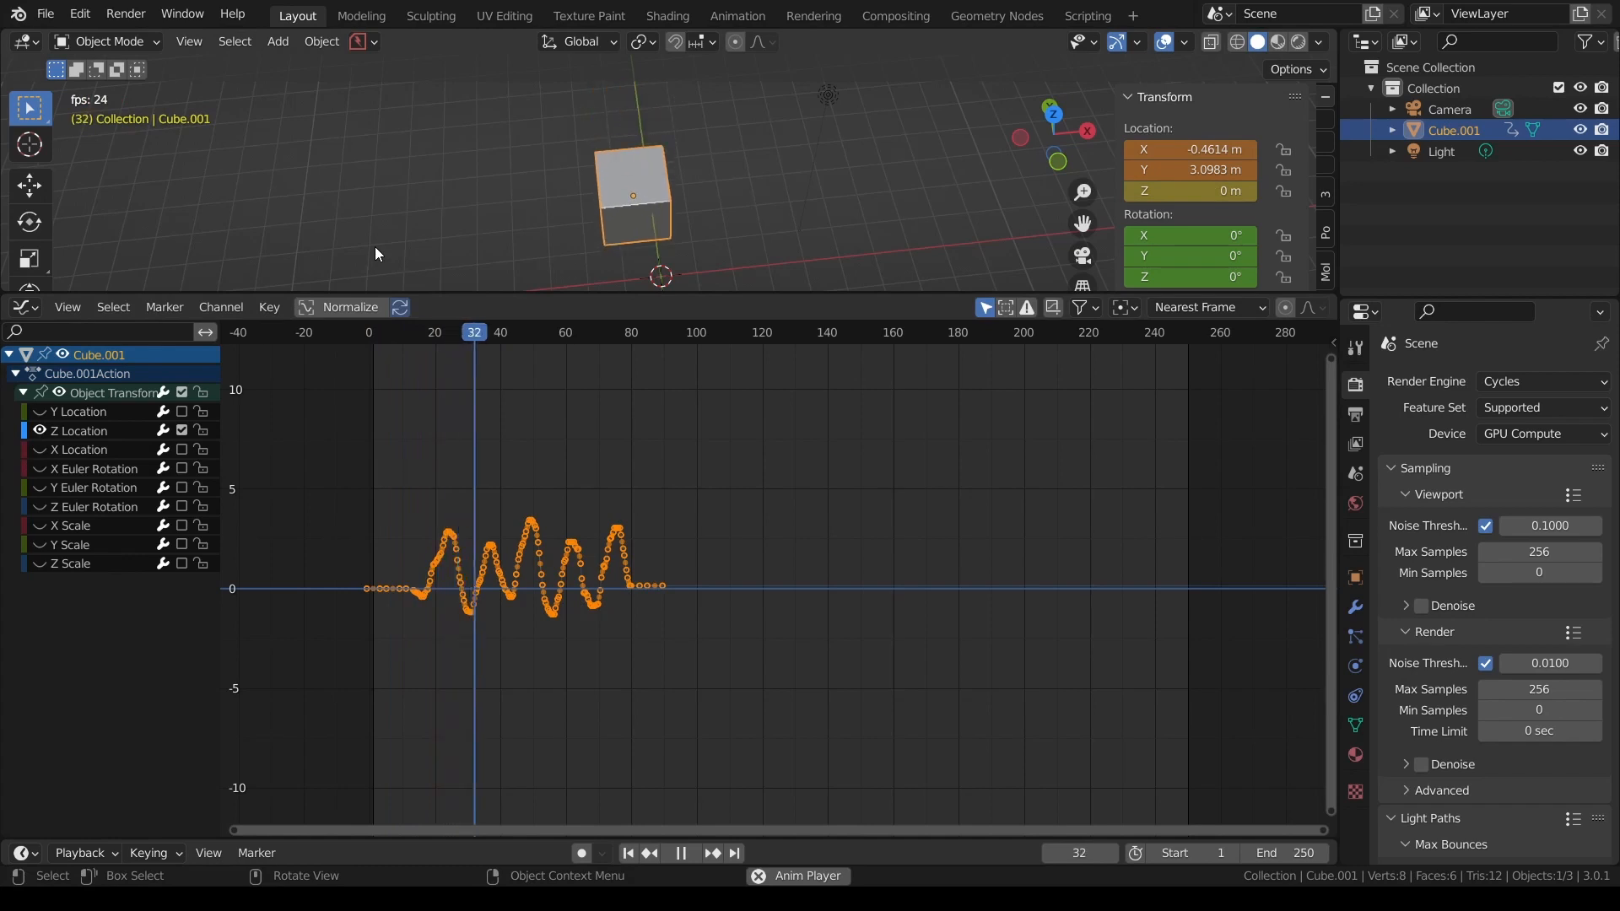
key("space")
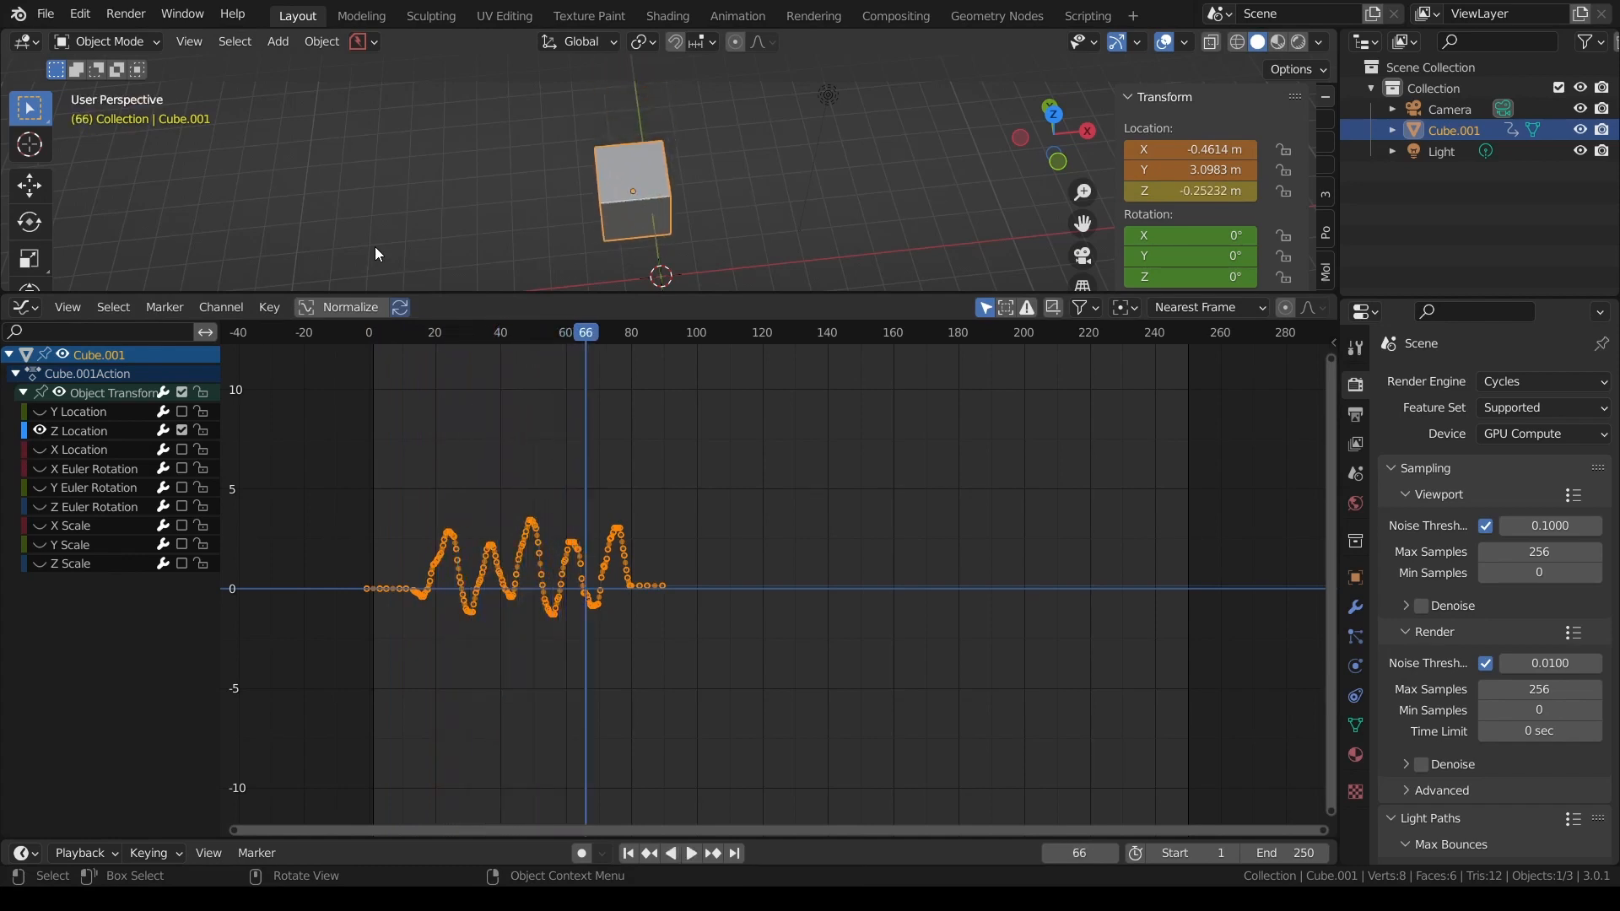
left_click_drag(554, 344, 389, 361)
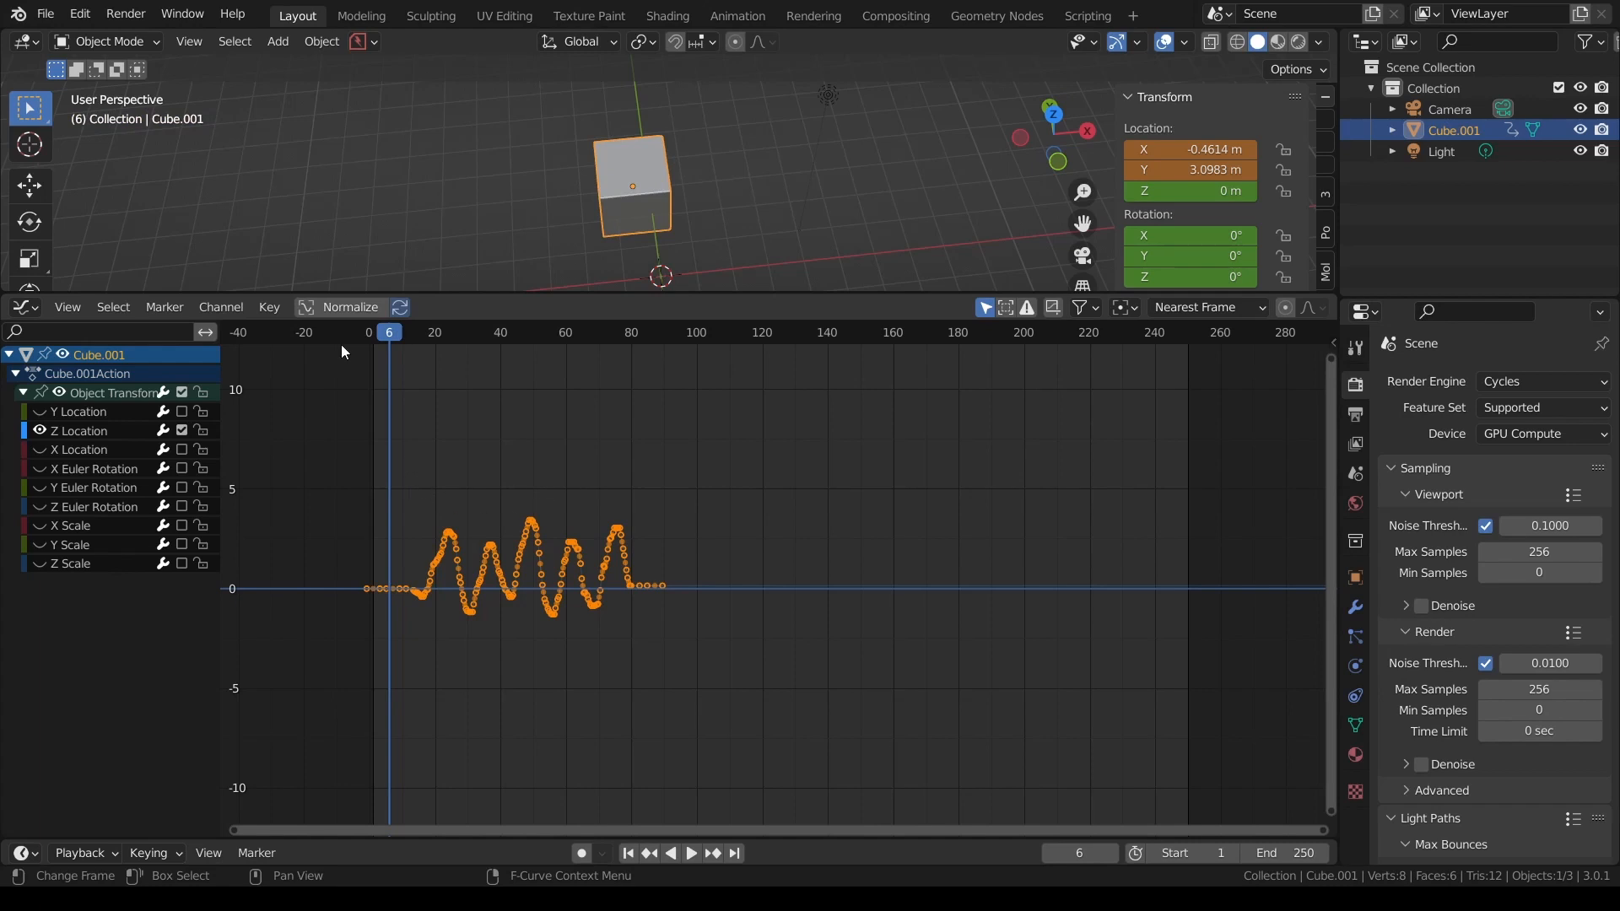
left_click(268, 307)
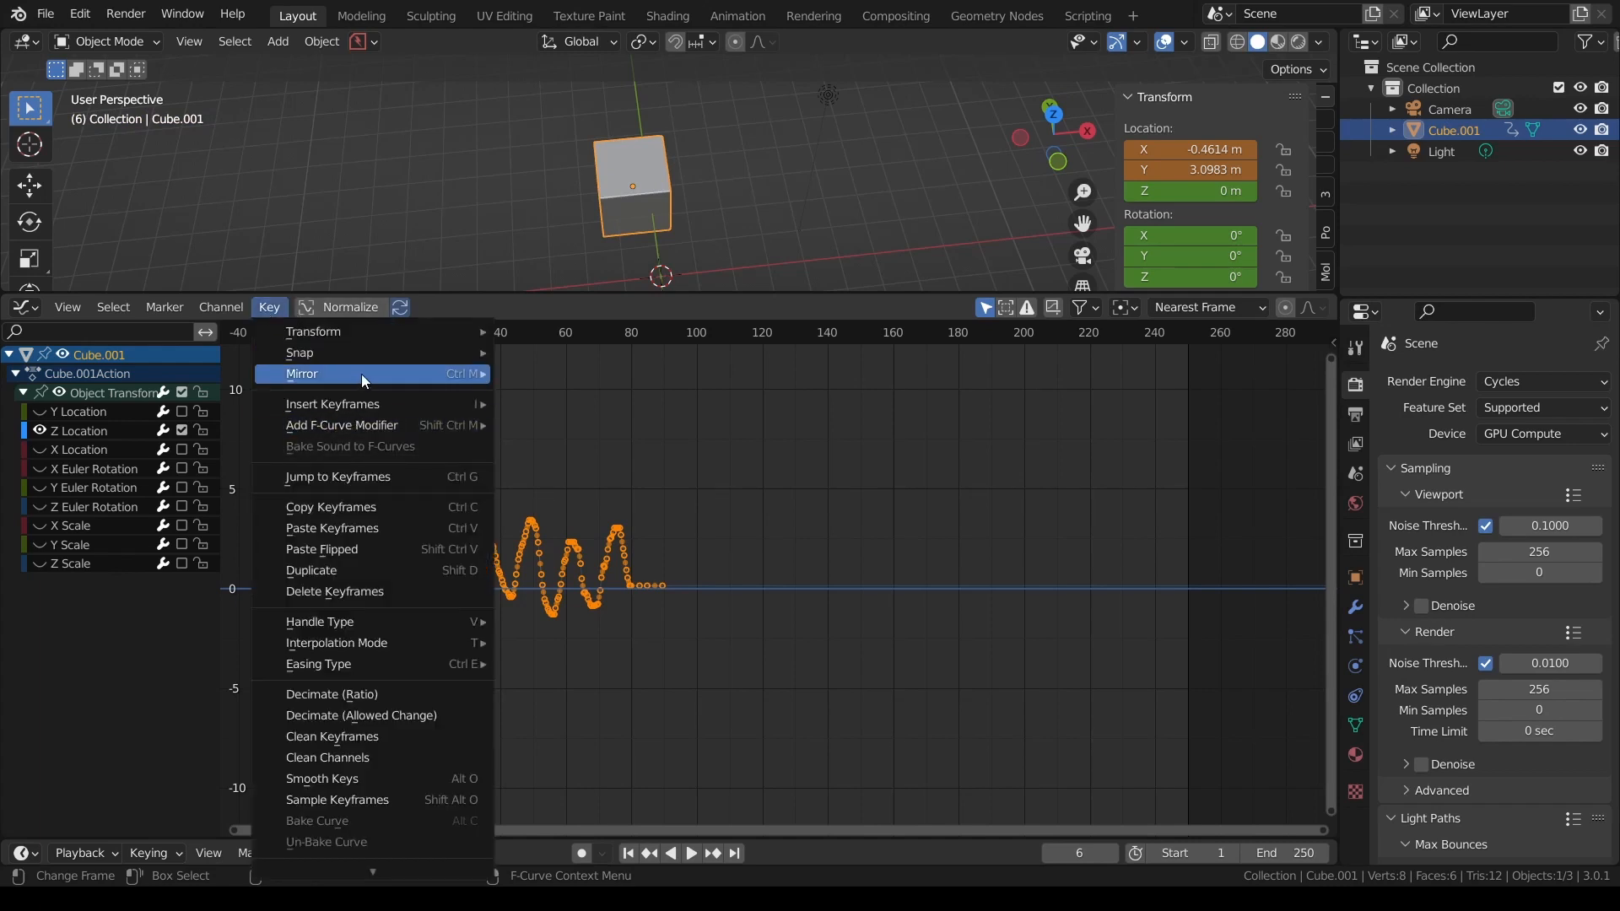
mouse_move(364, 380)
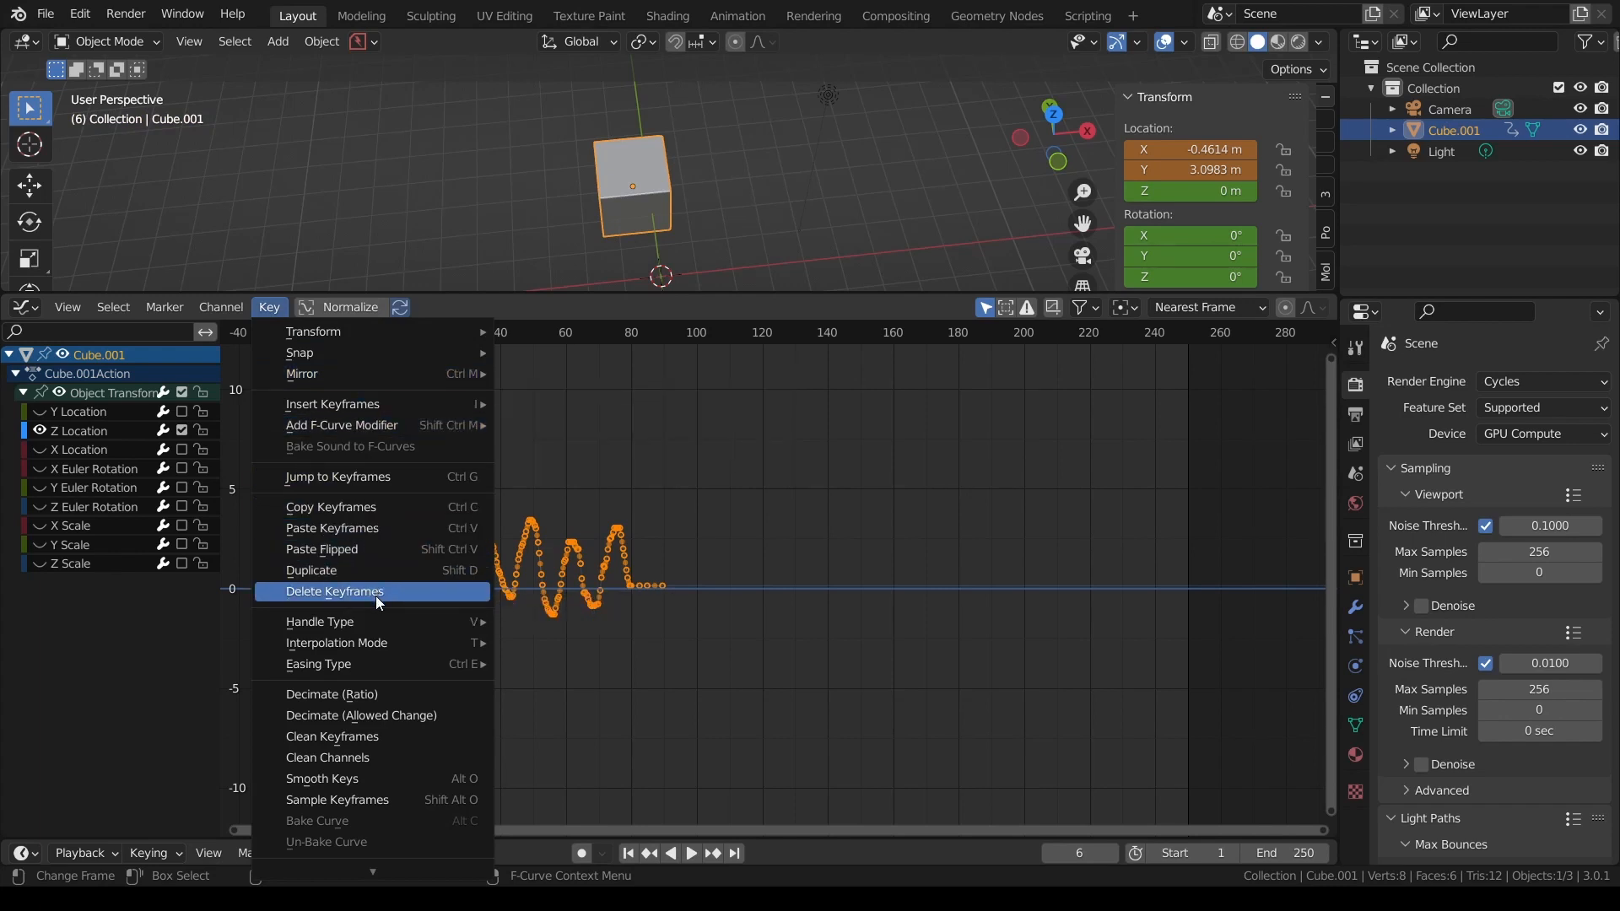
mouse_move(381, 638)
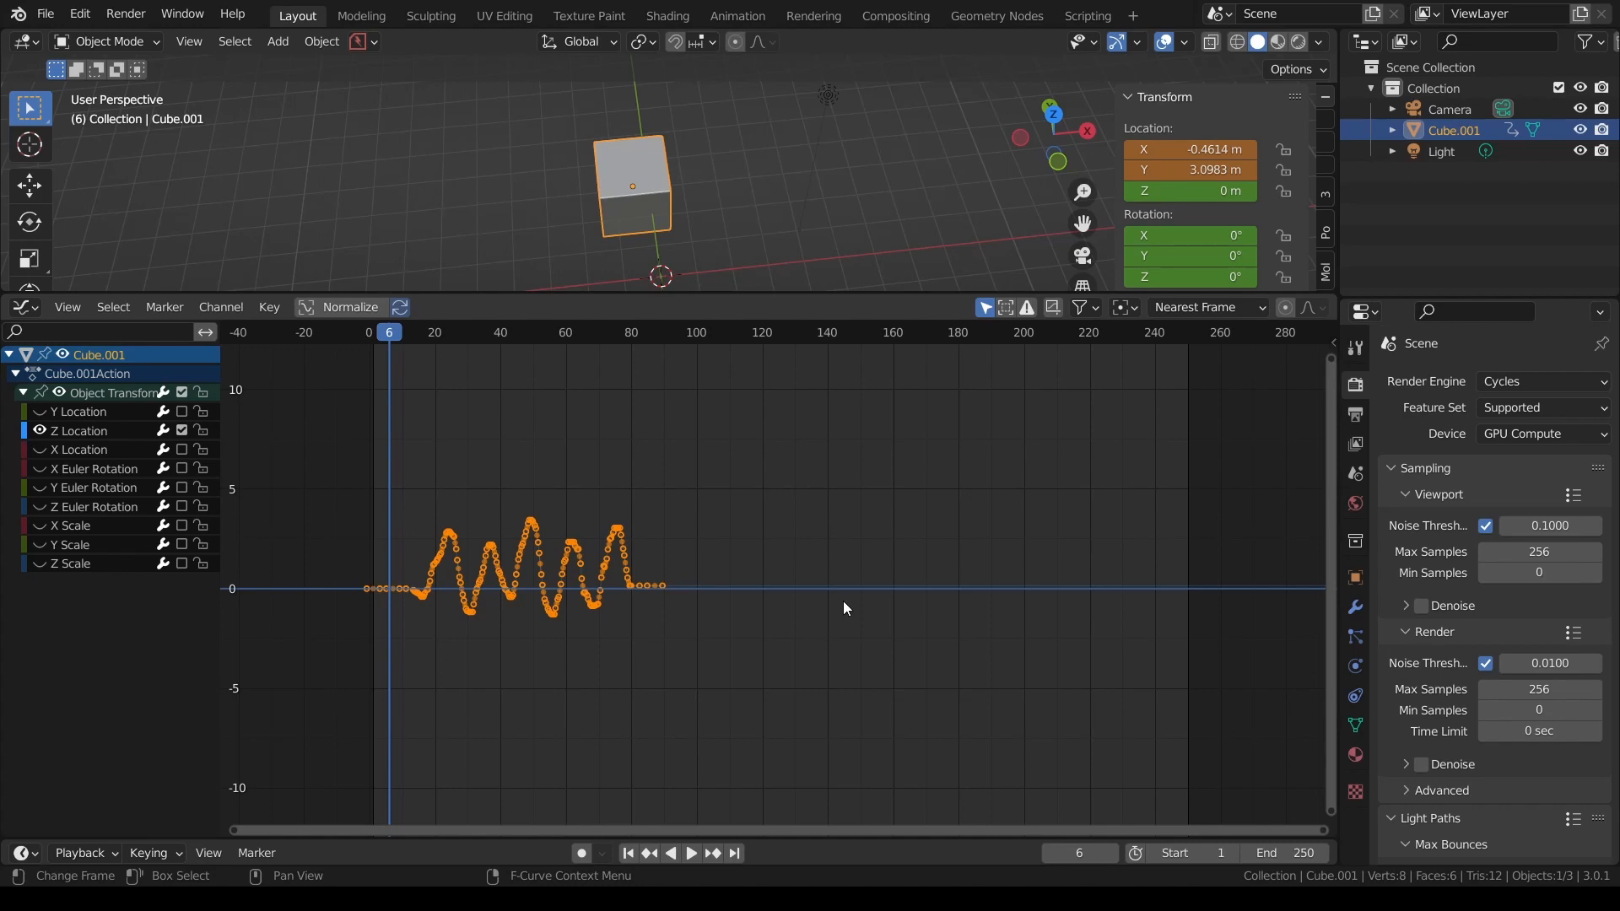
- Scale all Z Location keyframes down to span about frames 35 to 54 and play back the compressed motion
key("s")
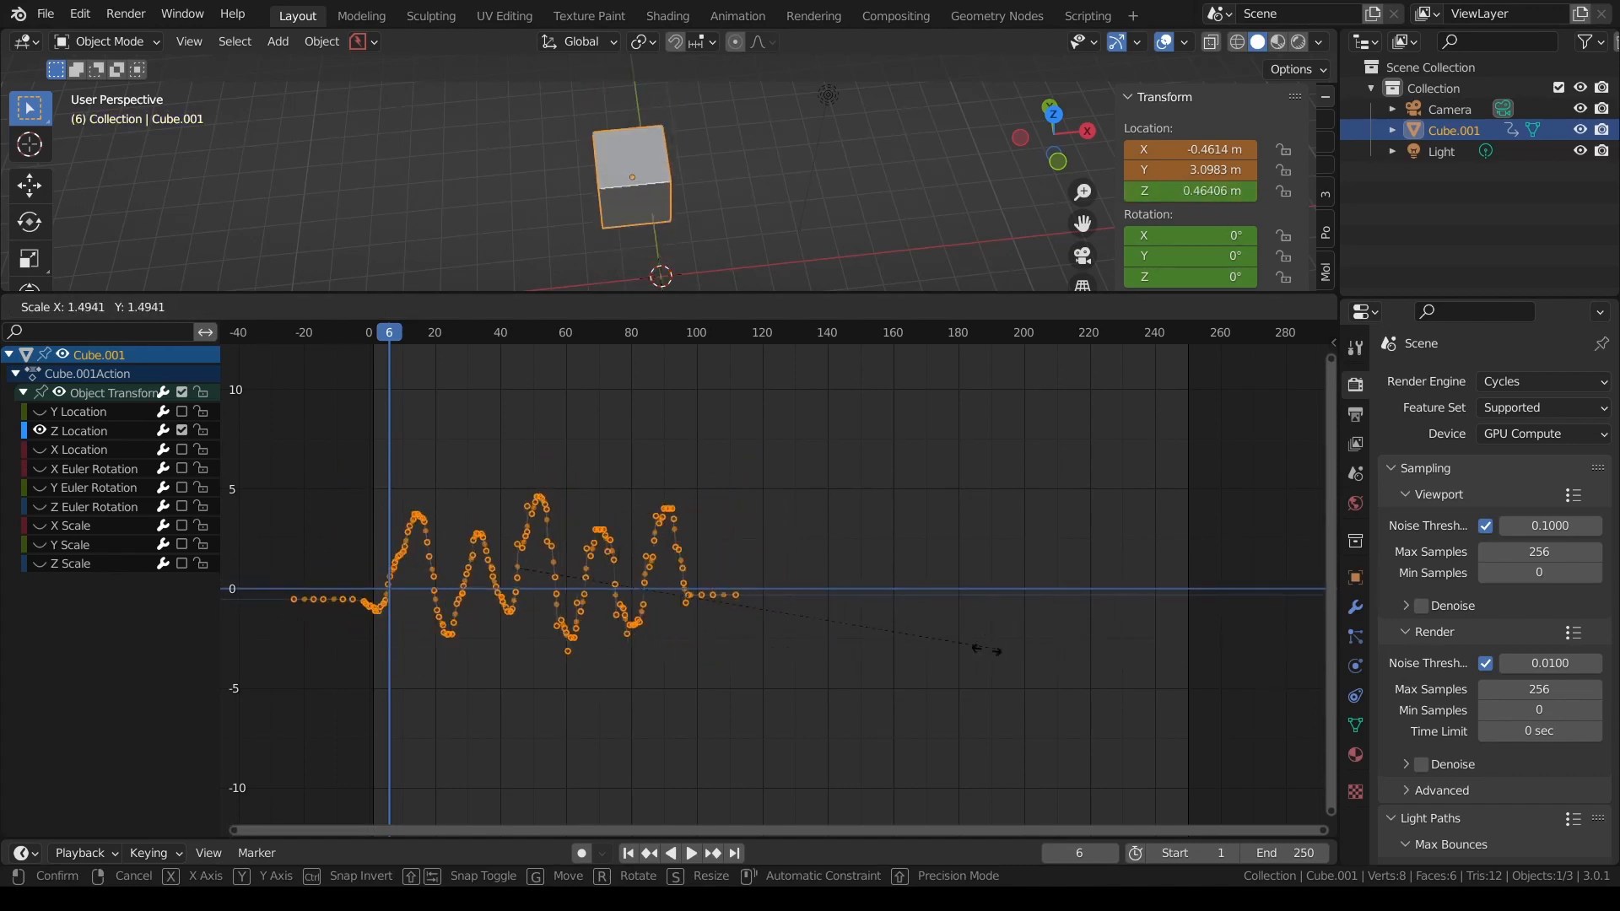
left_click(568, 605)
key("space")
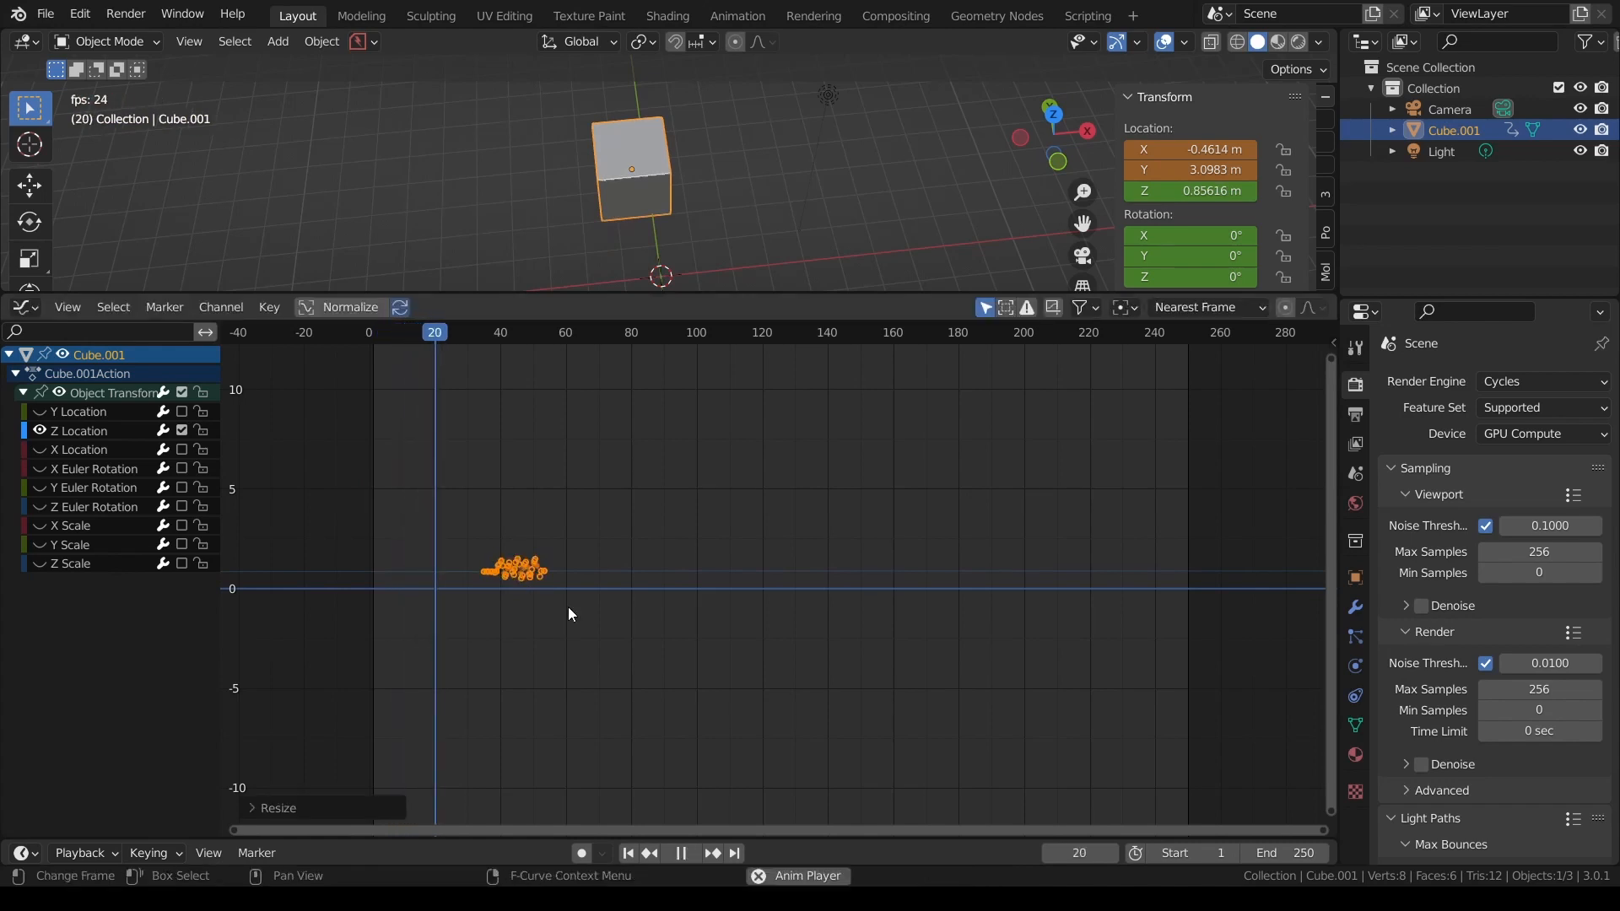